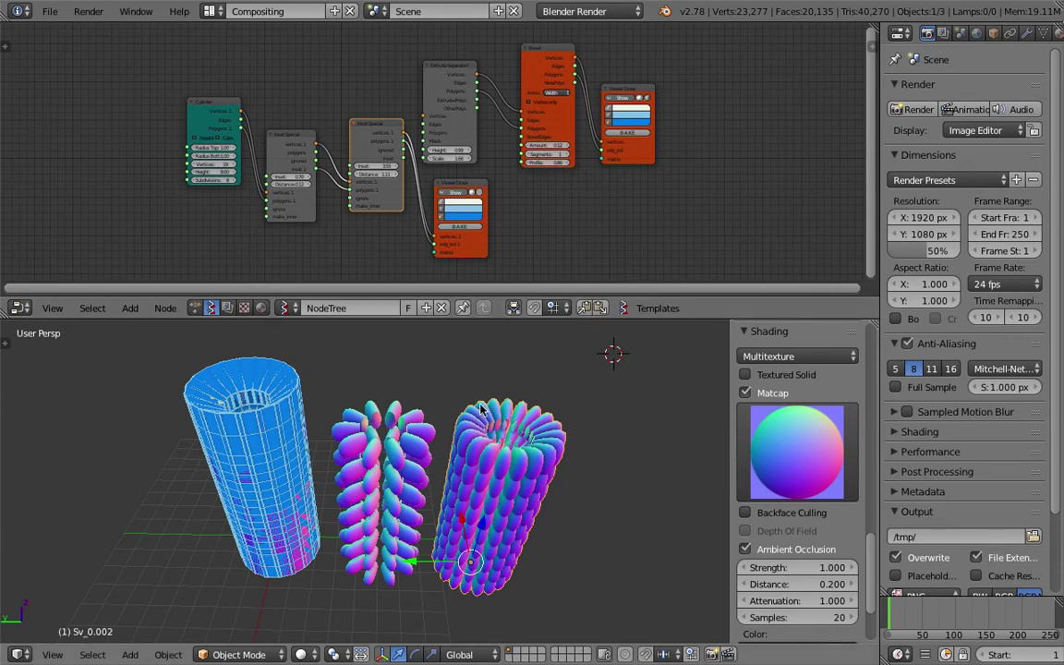
# Step: Examine the finished corn models in the 3D view from several angles and distances
pyautogui.moveTo(443, 452); pyautogui.dragTo(529, 438, button='middle')
pyautogui.scroll(3, 432, 526)
pyautogui.scroll(4, 445, 491)
pyautogui.scroll(-5, 453, 462)
pyautogui.scroll(4, 334, 503)
pyautogui.scroll(-6, 305, 475)
pyautogui.scroll(-1, 492, 478)
pyautogui.moveTo(385, 444); pyautogui.dragTo(435, 517, button='middle')
pyautogui.scroll(1, 204, 117)
pyautogui.scroll(1, 205, 122)
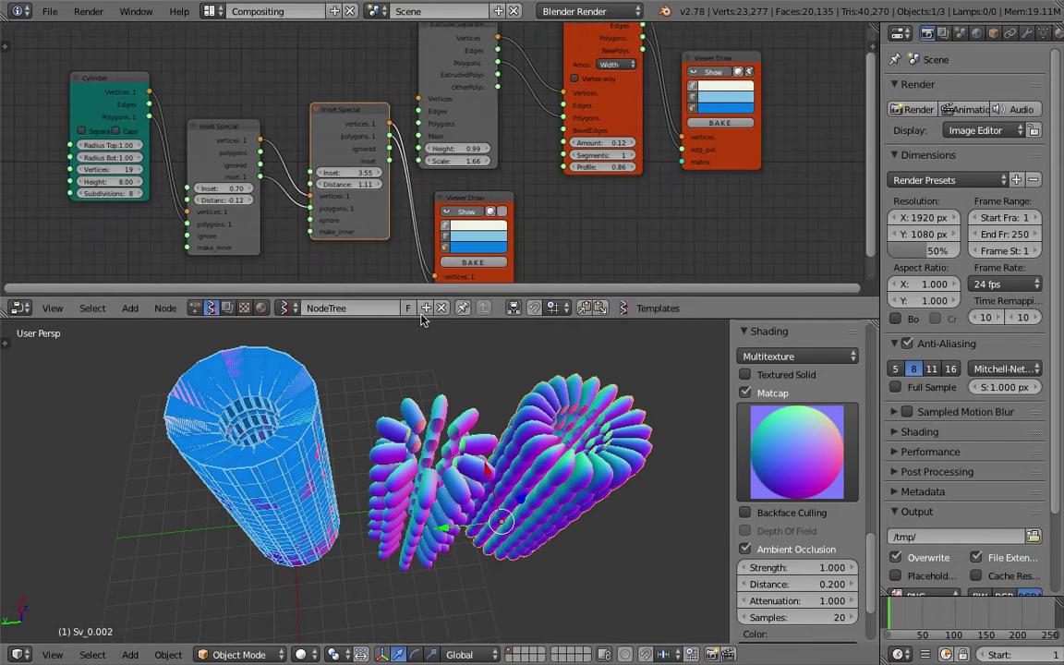
# Step: Enlarge the node editor and examine the corn's node chain from Cylinder through Inset Special, Extrude Separate Faces and Bevel to Viewer Draw
pyautogui.moveTo(382, 298); pyautogui.dragTo(382, 401)
pyautogui.moveTo(144, 167); pyautogui.dragTo(153, 173, button='middle')
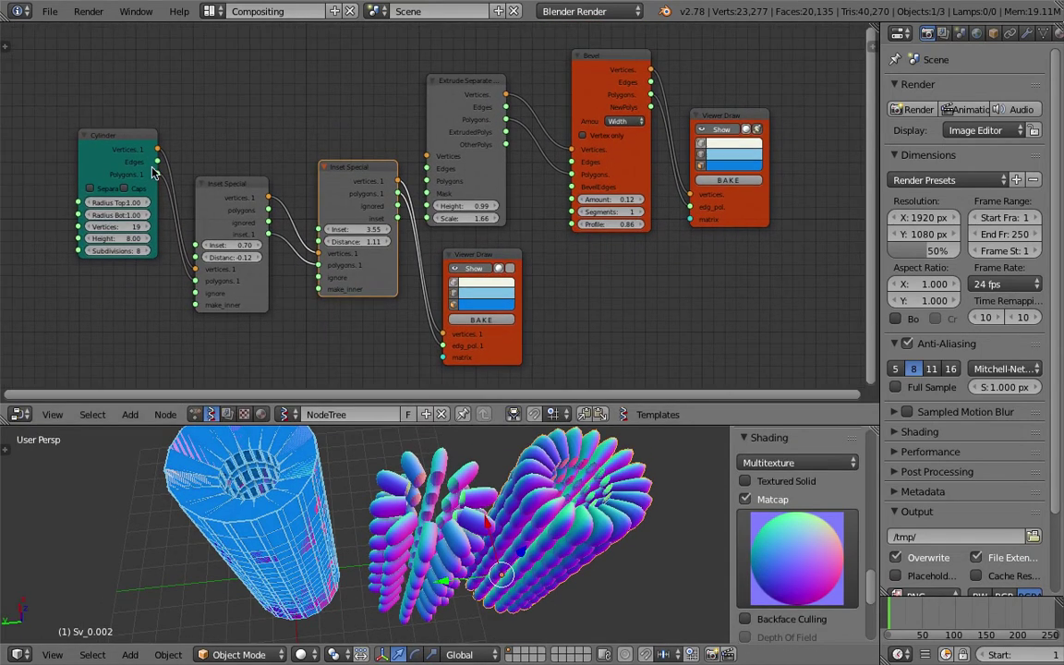
pyautogui.moveTo(637, 508); pyautogui.dragTo(453, 496, button='middle')
pyautogui.scroll(-2, 532, 492)
pyautogui.scroll(3, 369, 310)
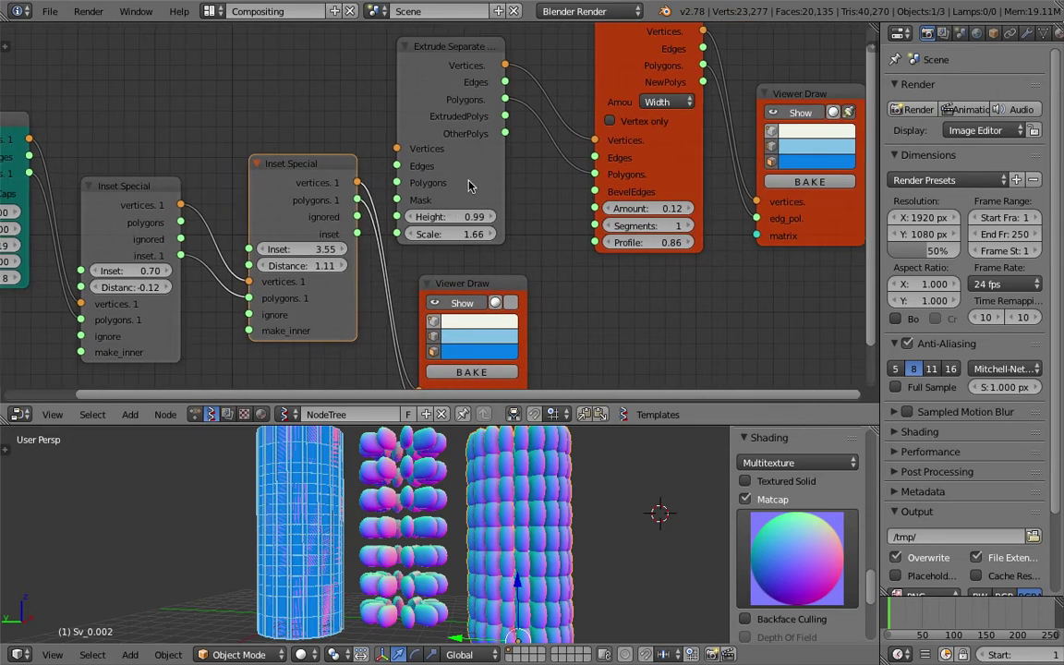
pyautogui.moveTo(468, 185); pyautogui.dragTo(498, 184)
pyautogui.scroll(-2, 463, 186)
pyautogui.moveTo(449, 190); pyautogui.dragTo(462, 195, button='middle')
pyautogui.scroll(1, 464, 200)
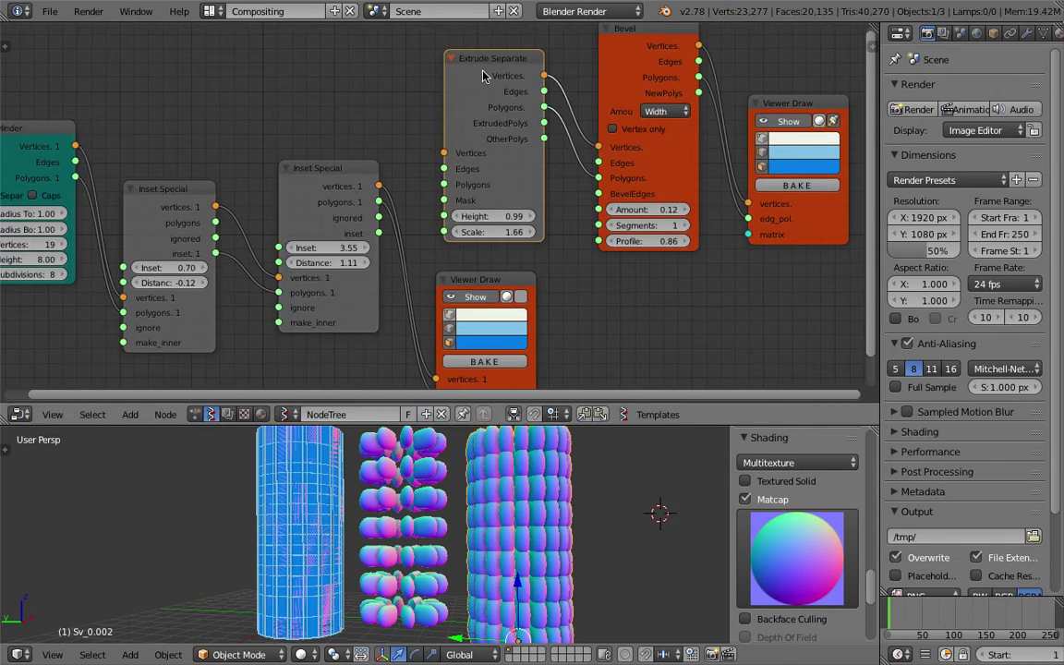
pyautogui.moveTo(447, 81); pyautogui.dragTo(434, 83)
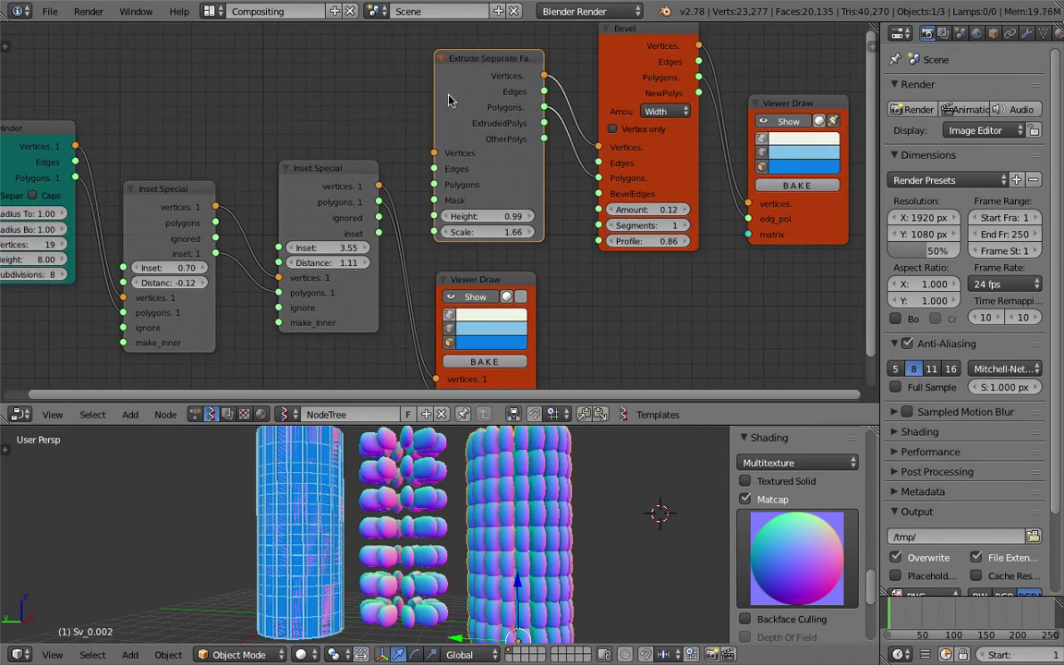
pyautogui.scroll(-1, 444, 113)
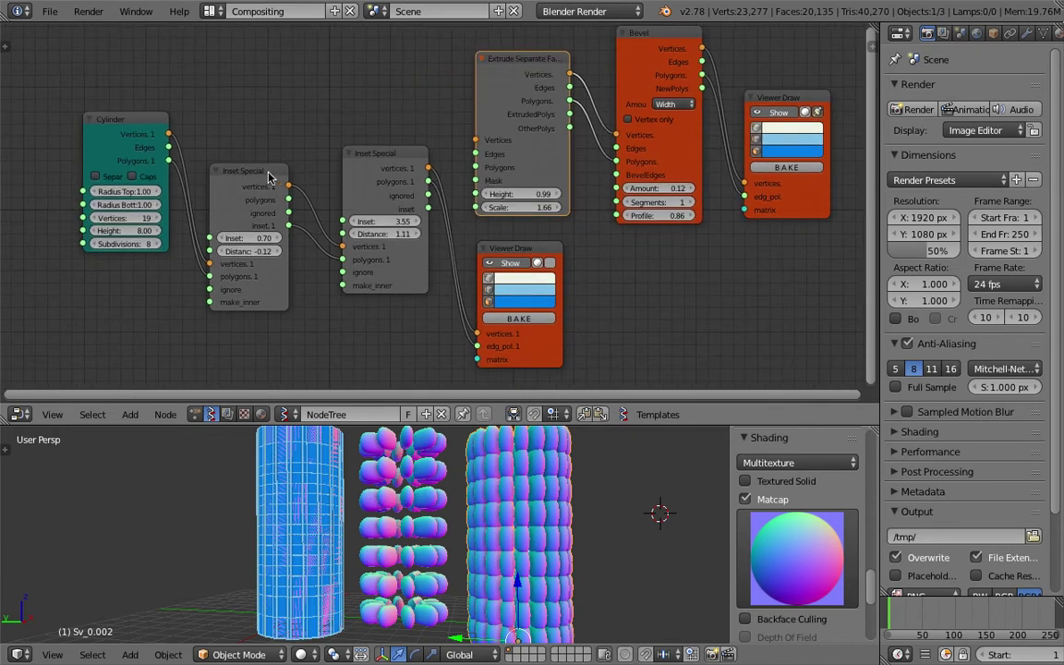
pyautogui.moveTo(269, 177); pyautogui.dragTo(247, 126)
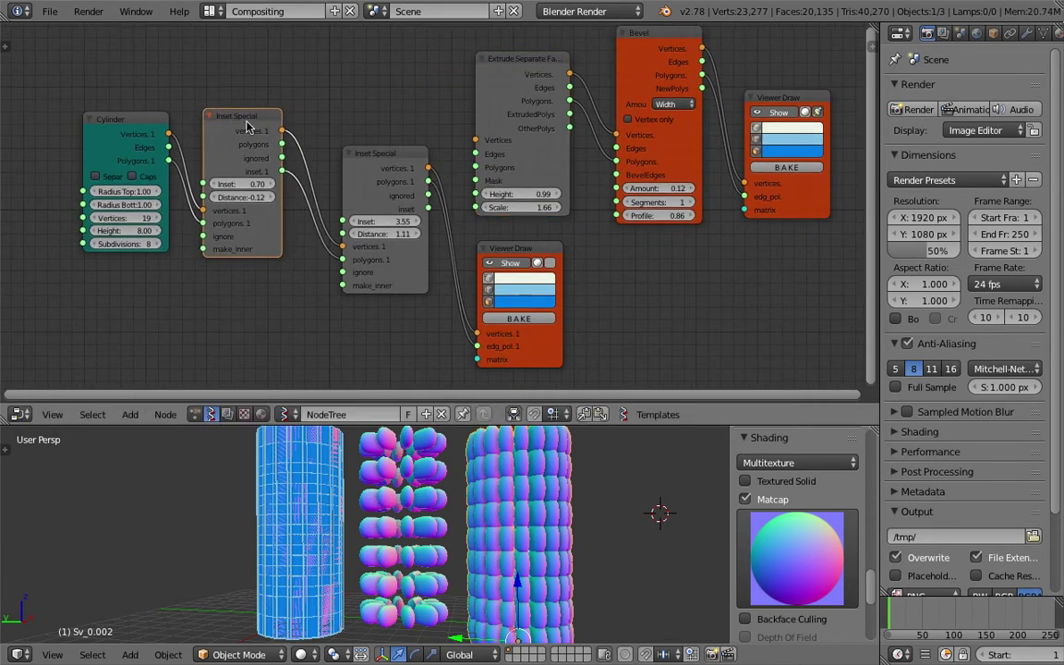
pyautogui.click(529, 70)
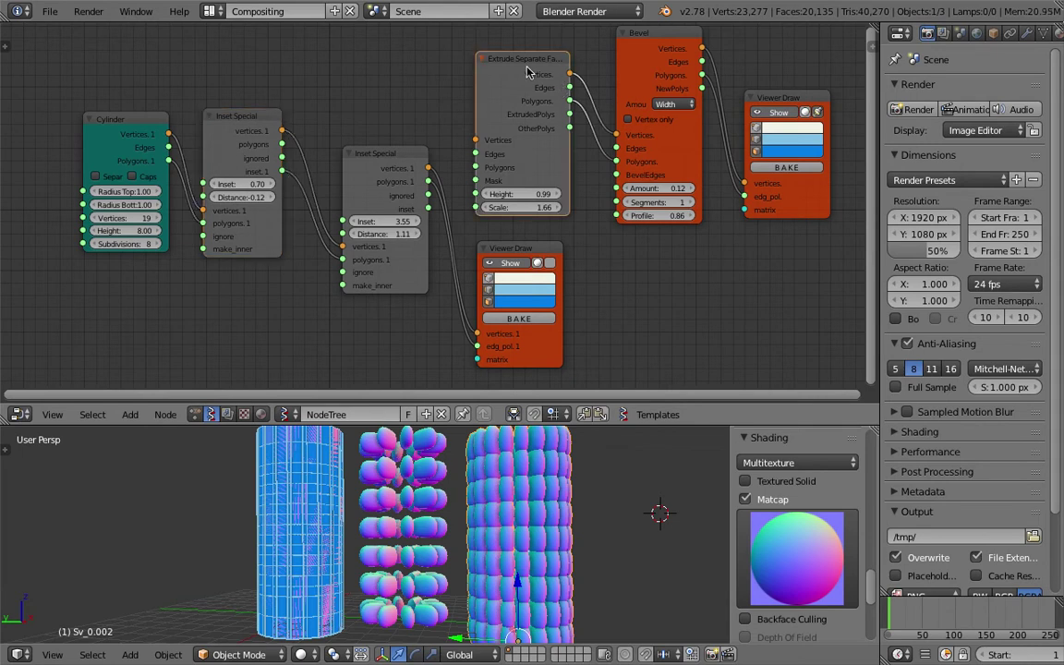
# Step: Start a new file and delete all default objects from the scene
pyautogui.click(50, 11)
pyautogui.click(55, 29)
pyautogui.click(67, 44)
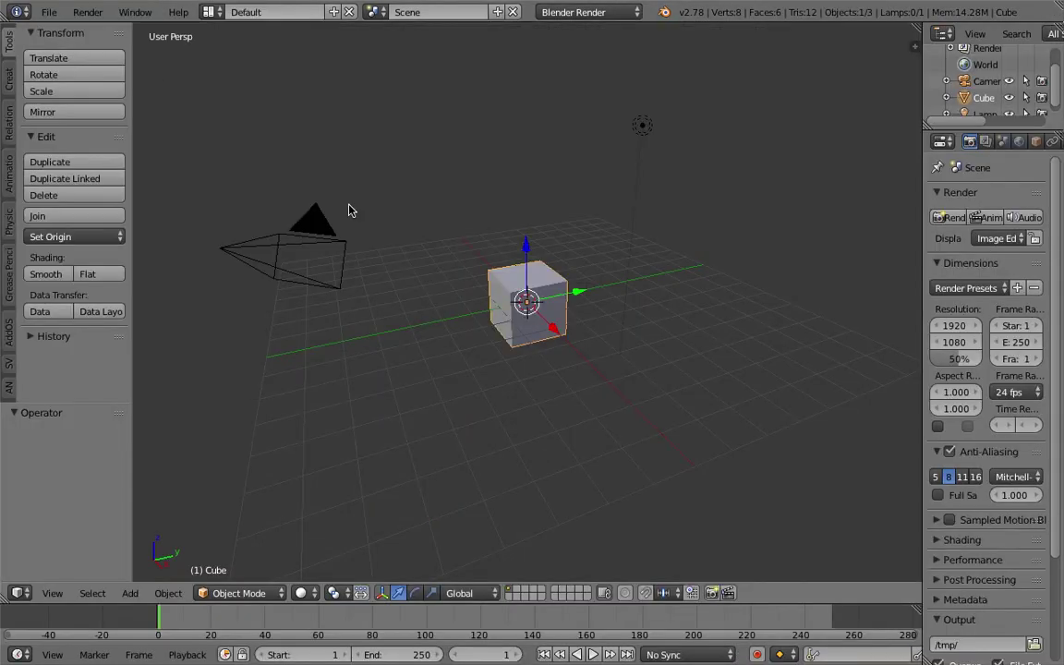
pyautogui.press('a')
pyautogui.press('a')
pyautogui.press('Delete')
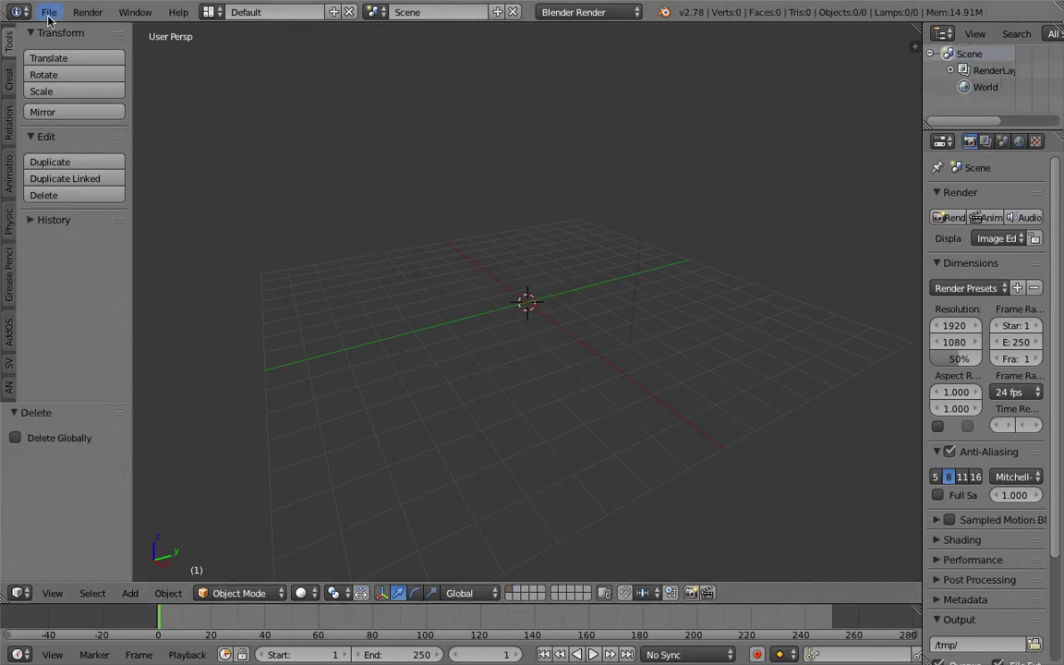
# Step: Save the empty scene to the Desktop as sv_corn_001
pyautogui.click(49, 11)
pyautogui.click(59, 138)
pyautogui.click(298, 75)
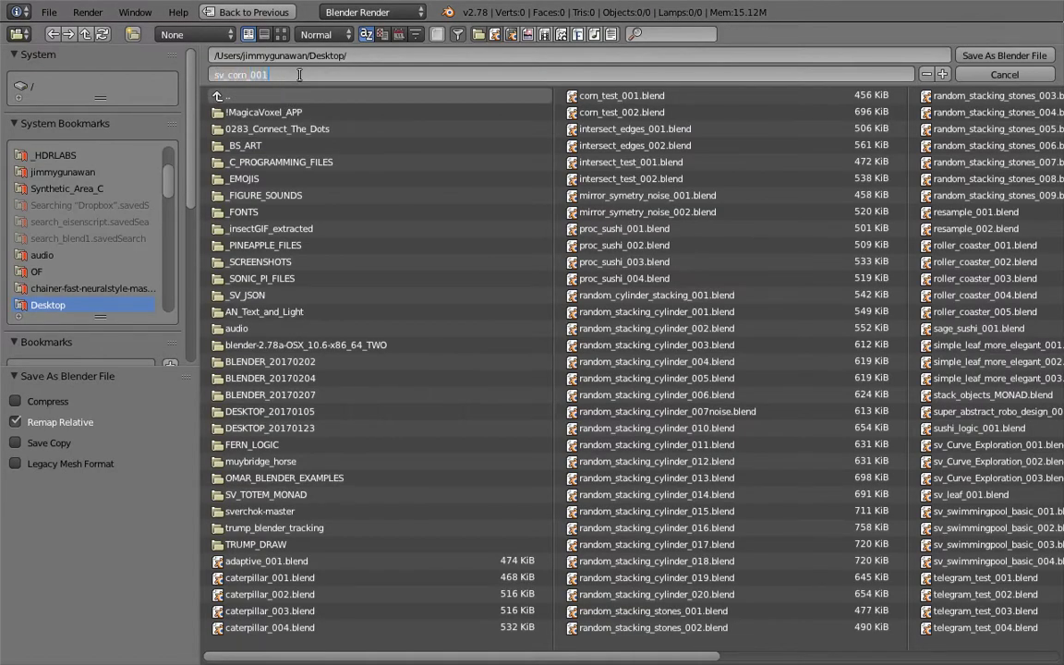
pyautogui.write('sv_corn_001')
pyautogui.press('Return')
pyautogui.click(1003, 55)
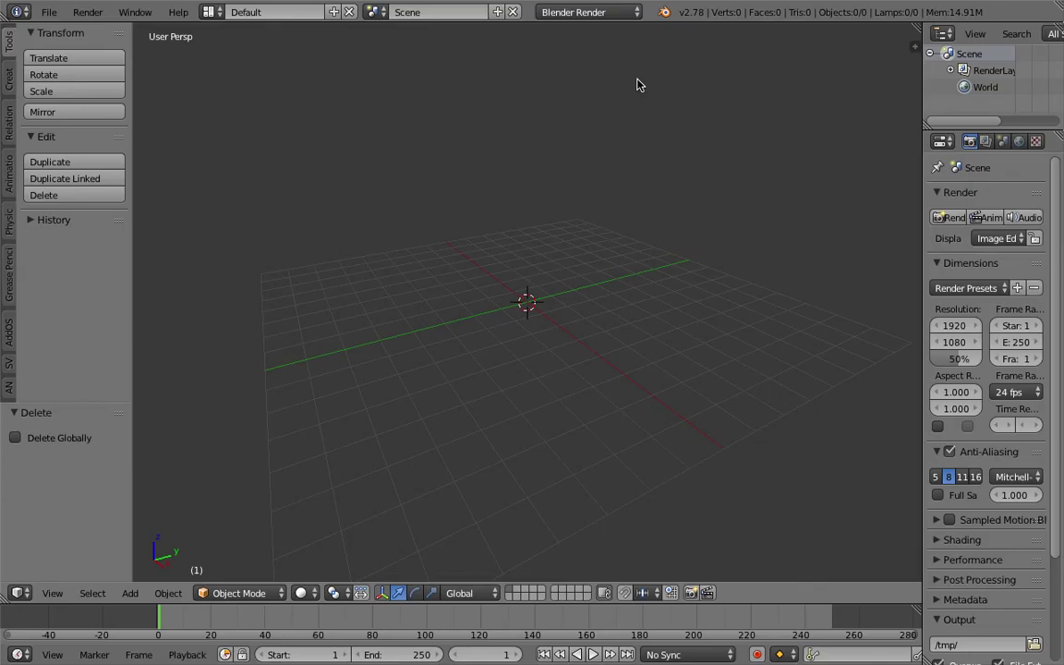
# Step: Switch to the Compositing screen layout and create a new Sverchok node tree
pyautogui.click(209, 12)
pyautogui.click(237, 68)
pyautogui.click(210, 388)
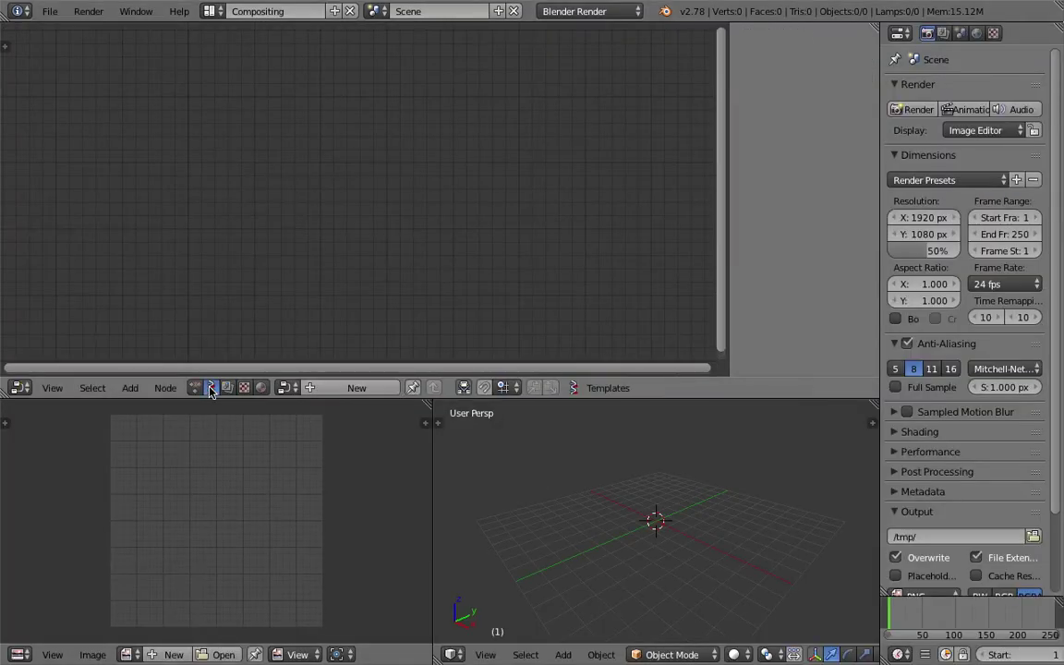
pyautogui.click(329, 388)
# Step: Add a Cylinder node to the node tree and save over the existing file
pyautogui.press('space')
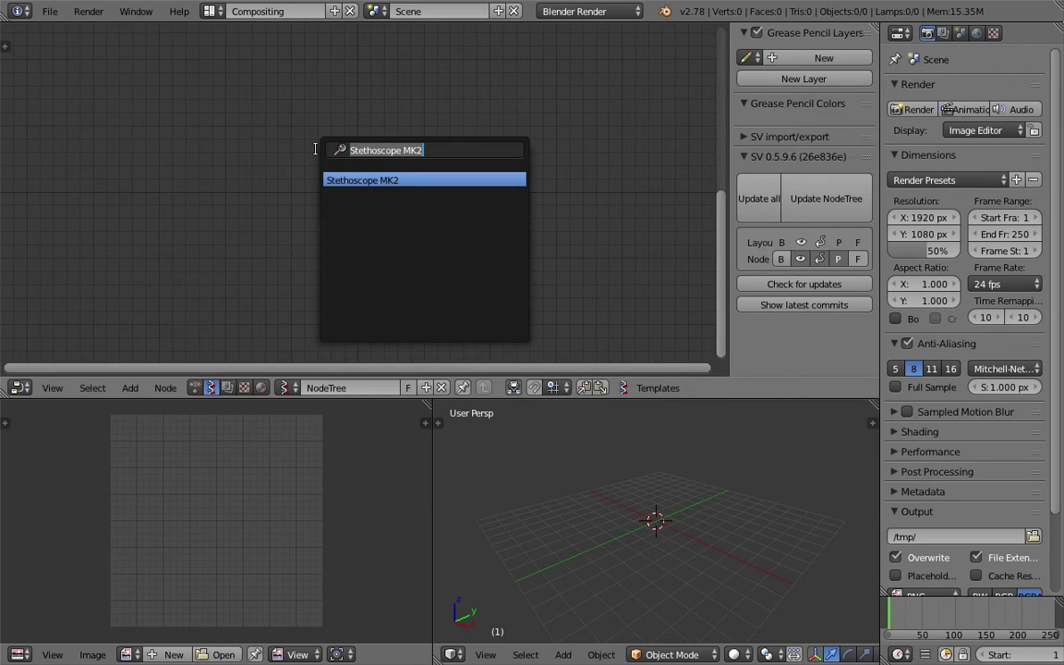
pyautogui.write('cyl')
pyautogui.press('Return')
pyautogui.click(223, 136)
pyautogui.hotkey('ctrl', 's')
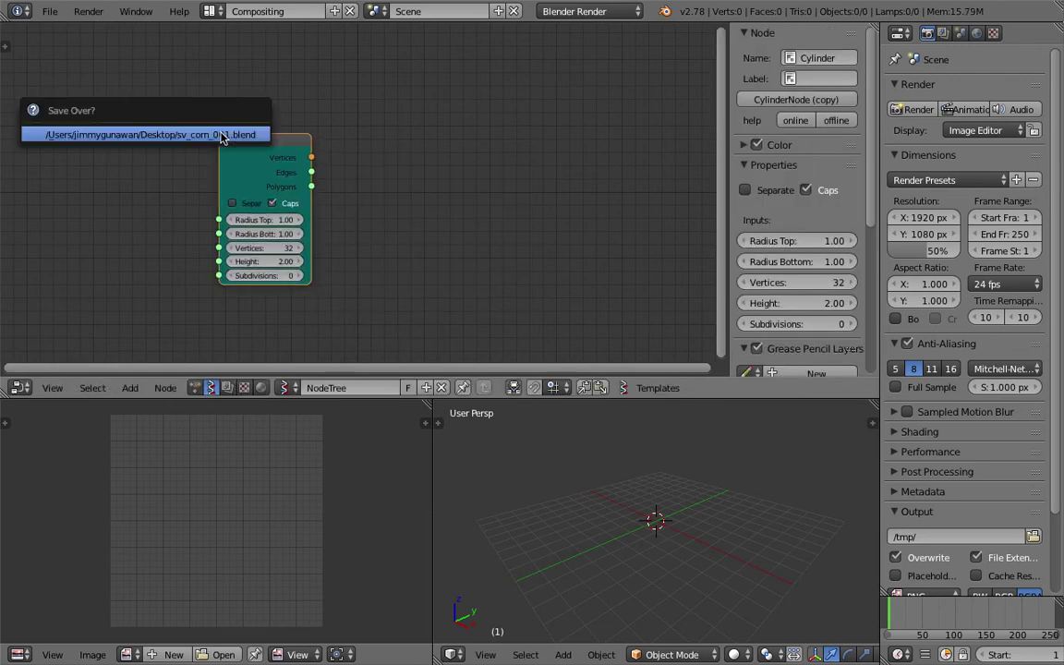
pyautogui.click(224, 136)
# Step: Add a Viewer Draw node on the far side of the Cylinder node's outputs
pyautogui.hotkey('shift', 'a')
pyautogui.click(450, 150)
pyautogui.write('vi')
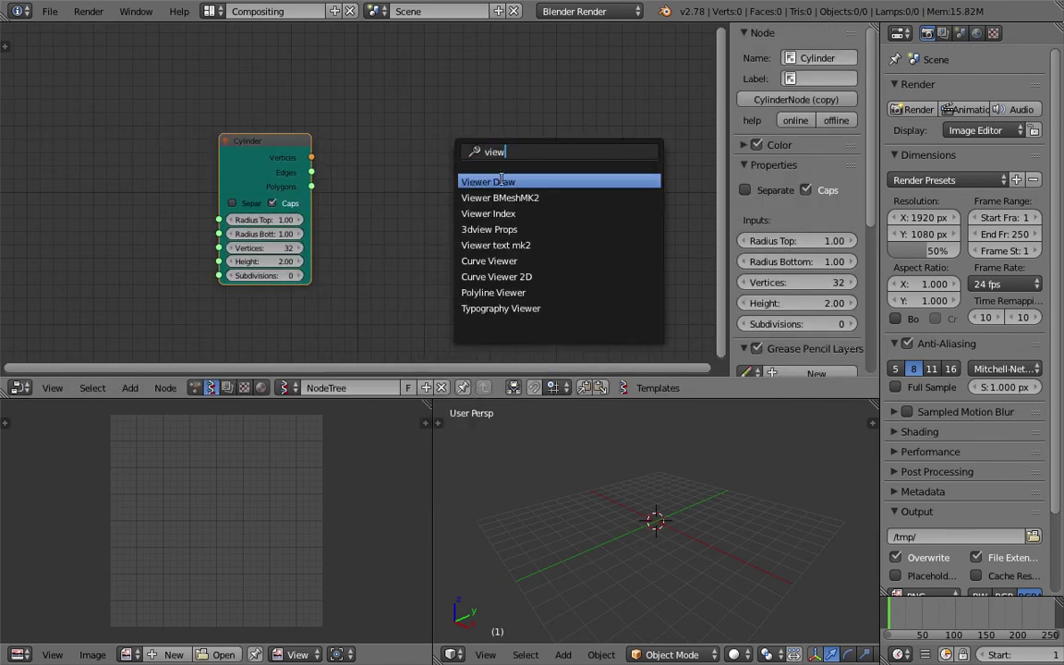
pyautogui.write('ew')
pyautogui.click(504, 184)
pyautogui.click(506, 171)
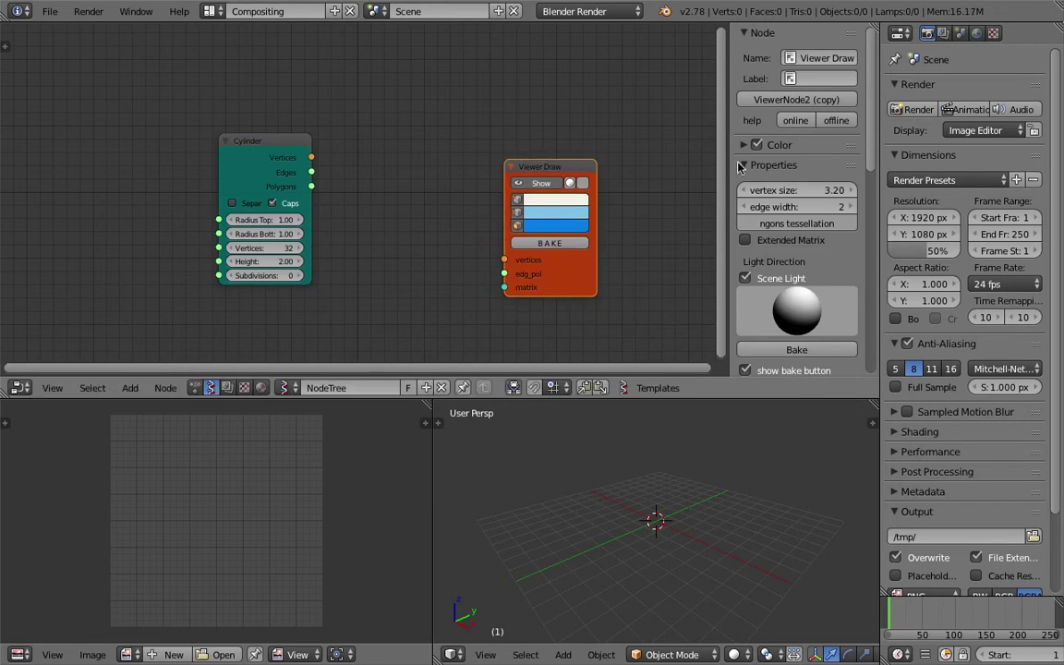
# Step: Hide the node editor's properties sidebar and spread the Cylinder and Viewer Draw nodes apart
pyautogui.press('n')
pyautogui.scroll(3, 517, 130)
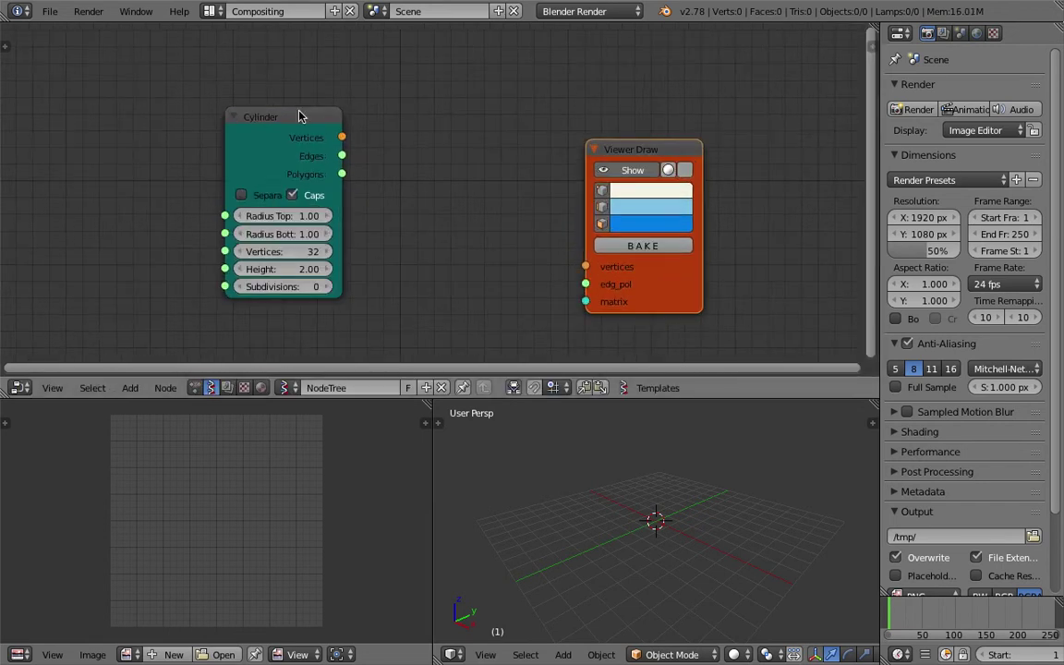
pyautogui.moveTo(298, 116); pyautogui.dragTo(232, 135)
pyautogui.moveTo(647, 154); pyautogui.dragTo(660, 123)
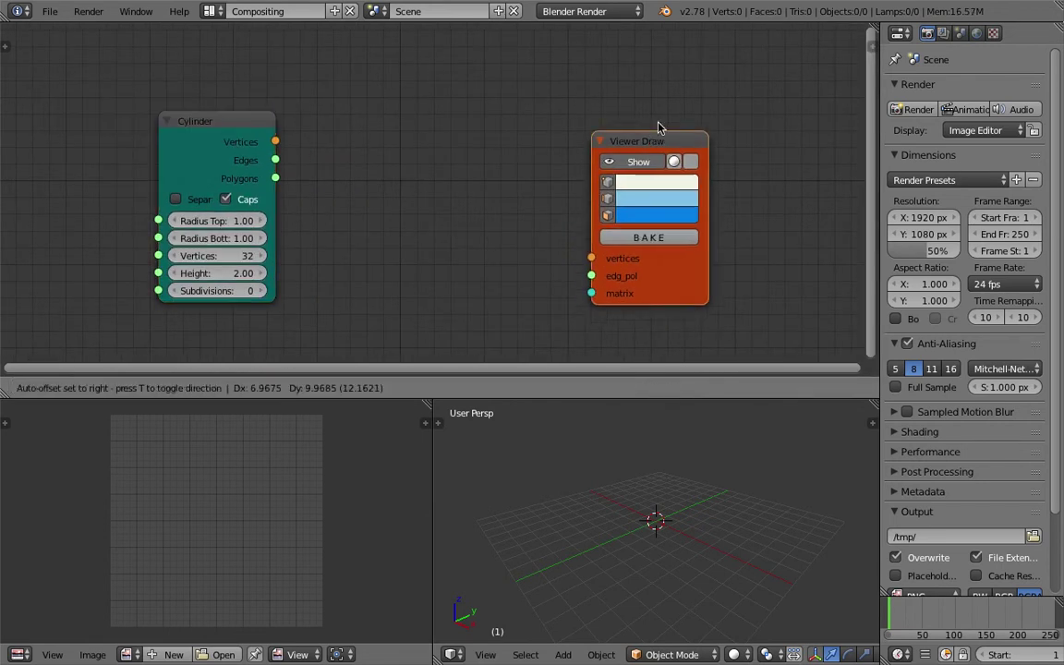
# Step: Add an Inset Special node between the Cylinder and Viewer Draw nodes
pyautogui.hotkey('shift', 'a')
pyautogui.click(455, 162)
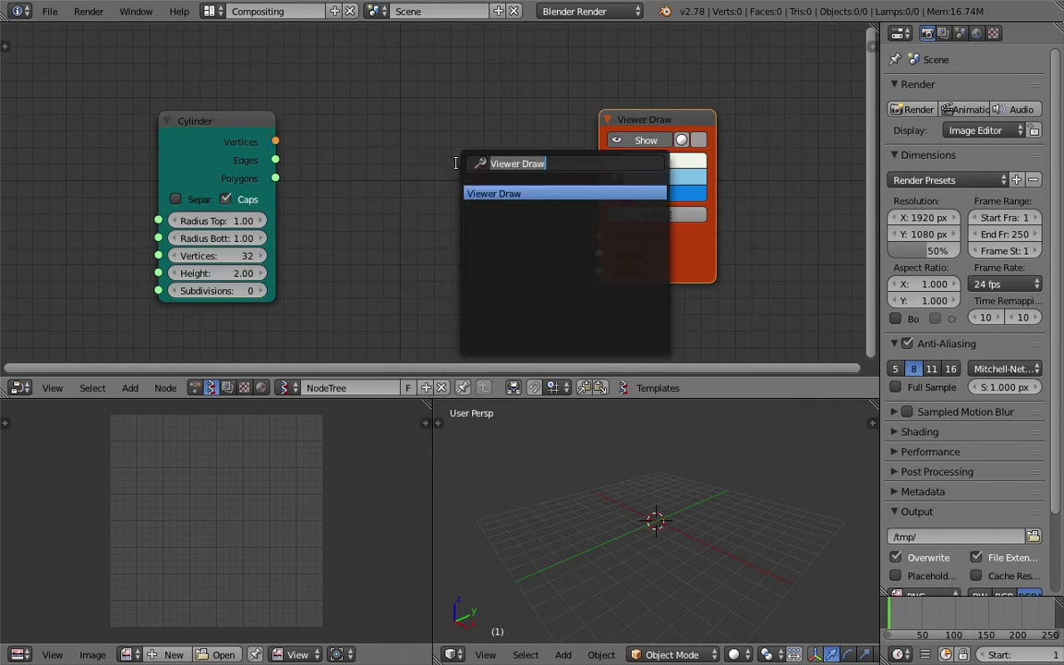
pyautogui.write('inse')
pyautogui.press('Return')
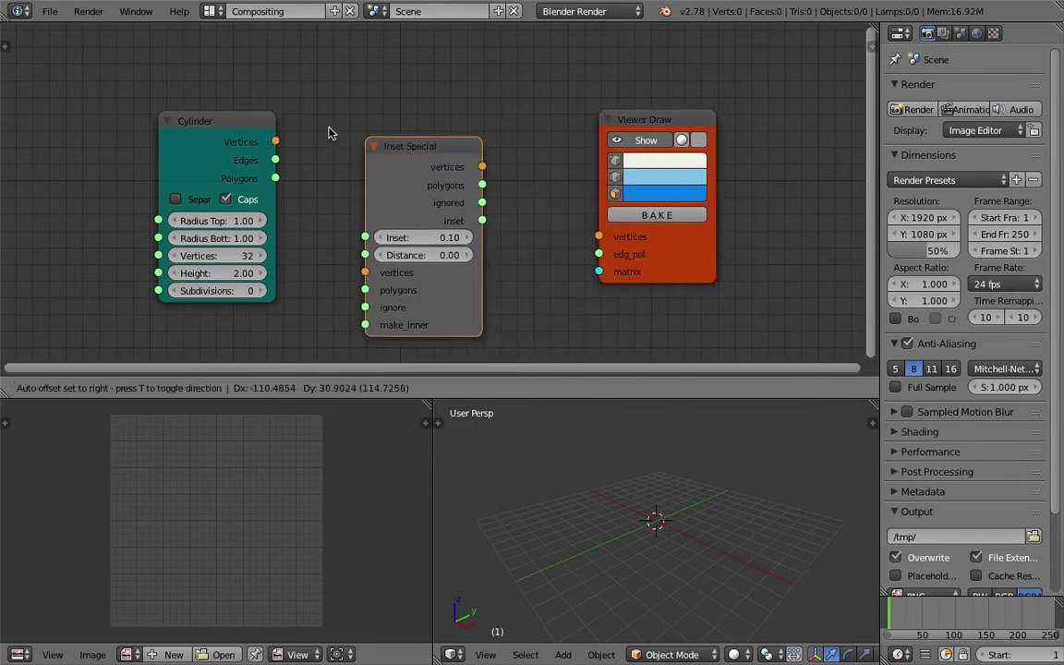
pyautogui.click(282, 125)
# Step: Connect the Cylinder's vertices and polygons to Inset Special, and Inset Special's vertices and polygons to Viewer Draw's vertices and edg_pol
pyautogui.moveTo(276, 142); pyautogui.dragTo(317, 258)
pyautogui.moveTo(275, 177); pyautogui.dragTo(317, 276)
pyautogui.moveTo(434, 152); pyautogui.dragTo(599, 237)
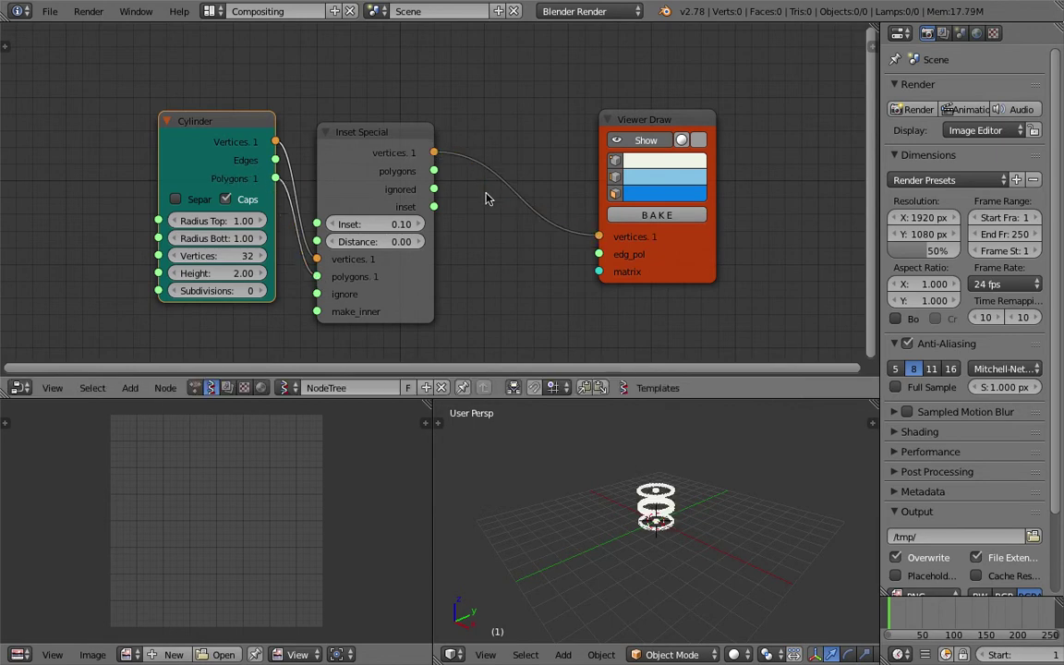
pyautogui.moveTo(434, 170)
pyautogui.mouseDown()
pyautogui.moveTo(610, 257)
pyautogui.moveTo(600, 254)
pyautogui.mouseUp()
pyautogui.scroll(10, 705, 506)
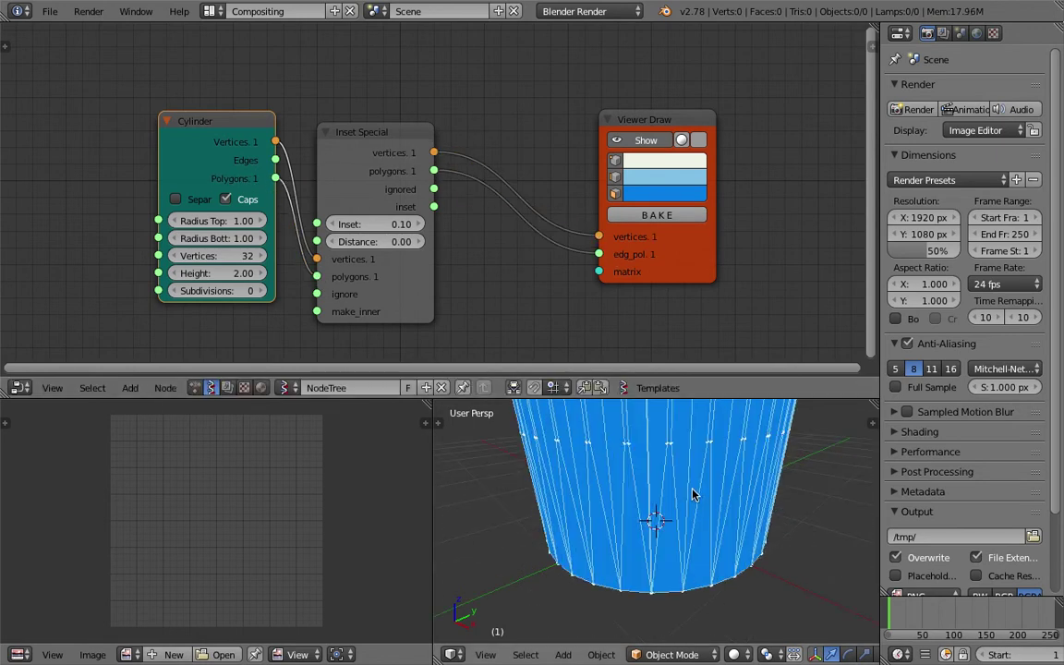
pyautogui.scroll(-3, 690, 503)
pyautogui.keyDown('shift'); pyautogui.moveTo(690, 503); pyautogui.dragTo(681, 543, button='middle'); pyautogui.keyUp('shift')
pyautogui.scroll(2, 680, 545)
pyautogui.scroll(-1, 681, 545)
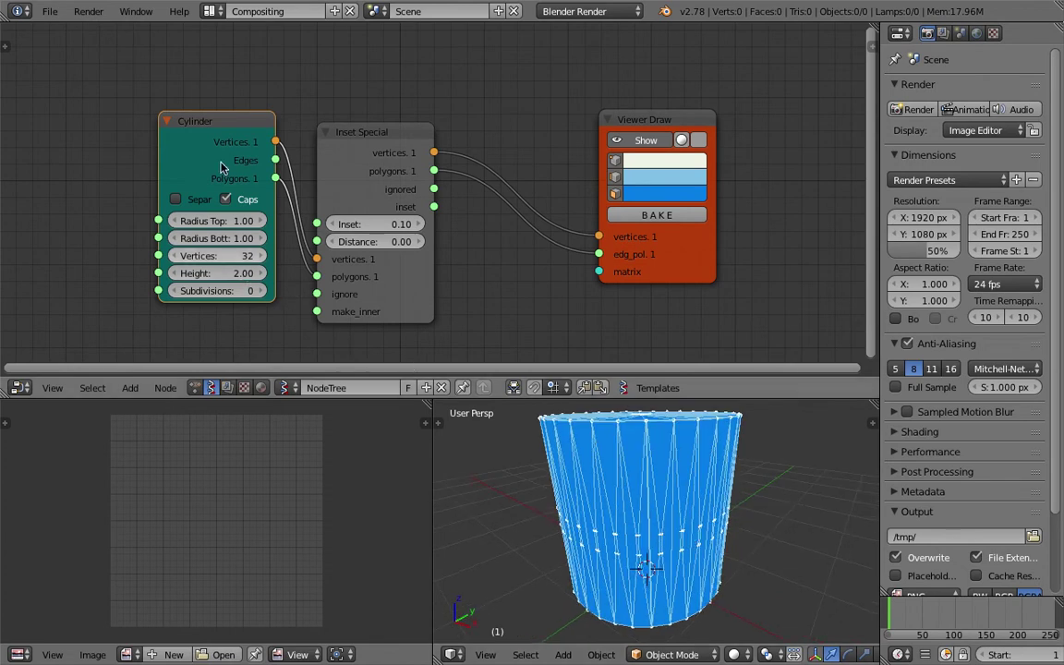
# Step: Move the Cylinder node away from Inset Special and set its Subdivisions to 4
pyautogui.moveTo(186, 130); pyautogui.dragTo(119, 146)
pyautogui.moveTo(169, 274); pyautogui.dragTo(218, 235, button='middle')
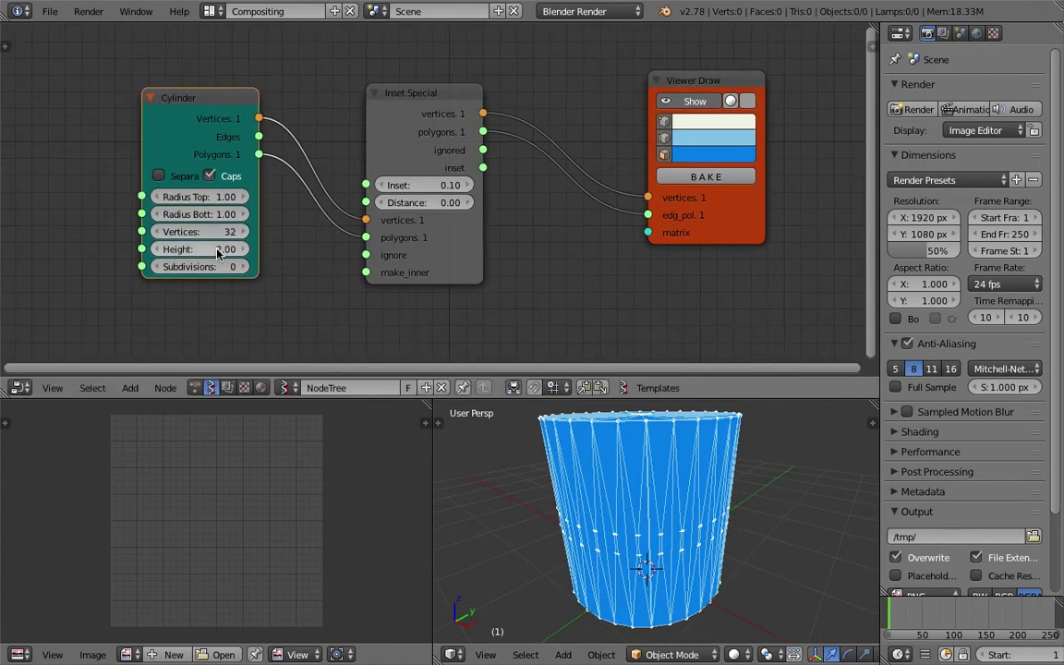
pyautogui.click(244, 268)
pyautogui.click(244, 268)
pyautogui.click(243, 267)
pyautogui.click(244, 268)
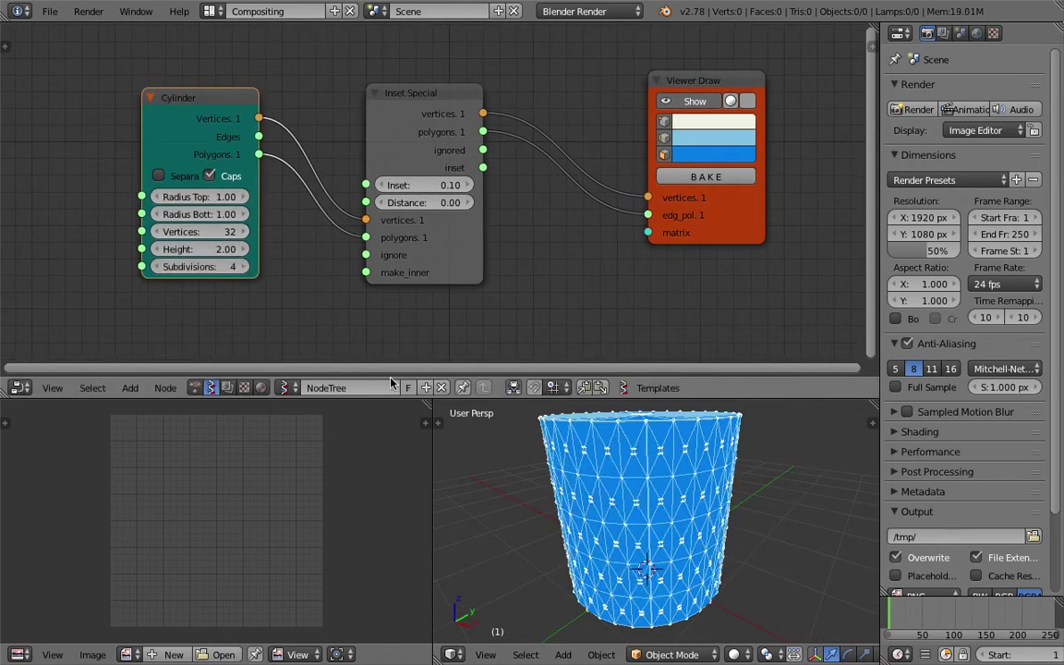
# Step: Try an Inset Special Distance of -0.09 and turn off the Cylinder node's Caps
pyautogui.moveTo(585, 503); pyautogui.dragTo(607, 508, button='middle')
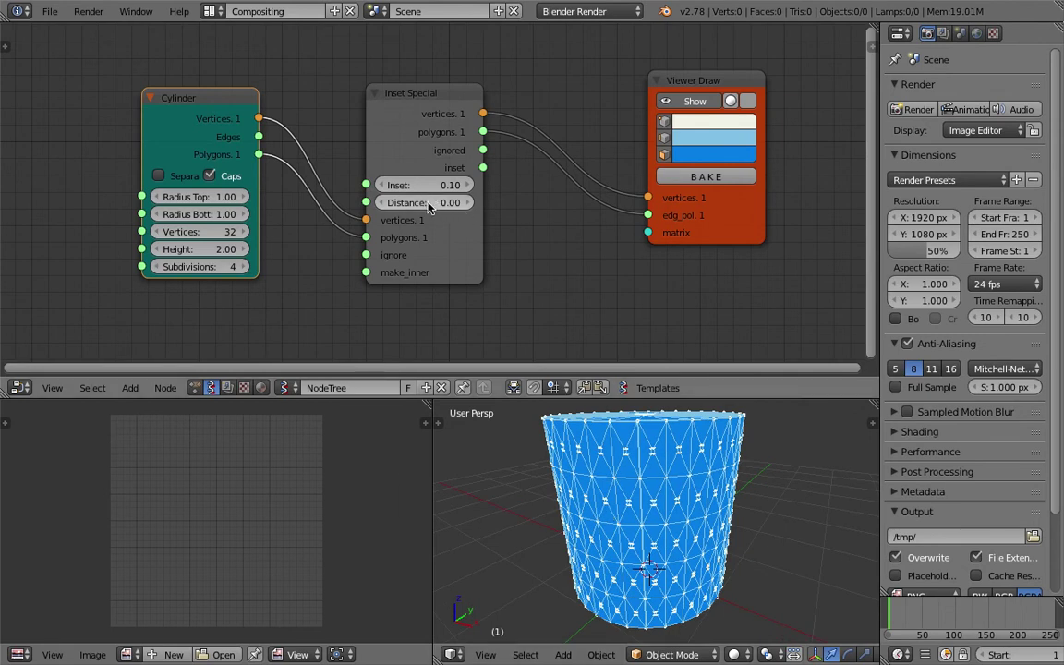
pyautogui.moveTo(425, 202); pyautogui.dragTo(404, 202)
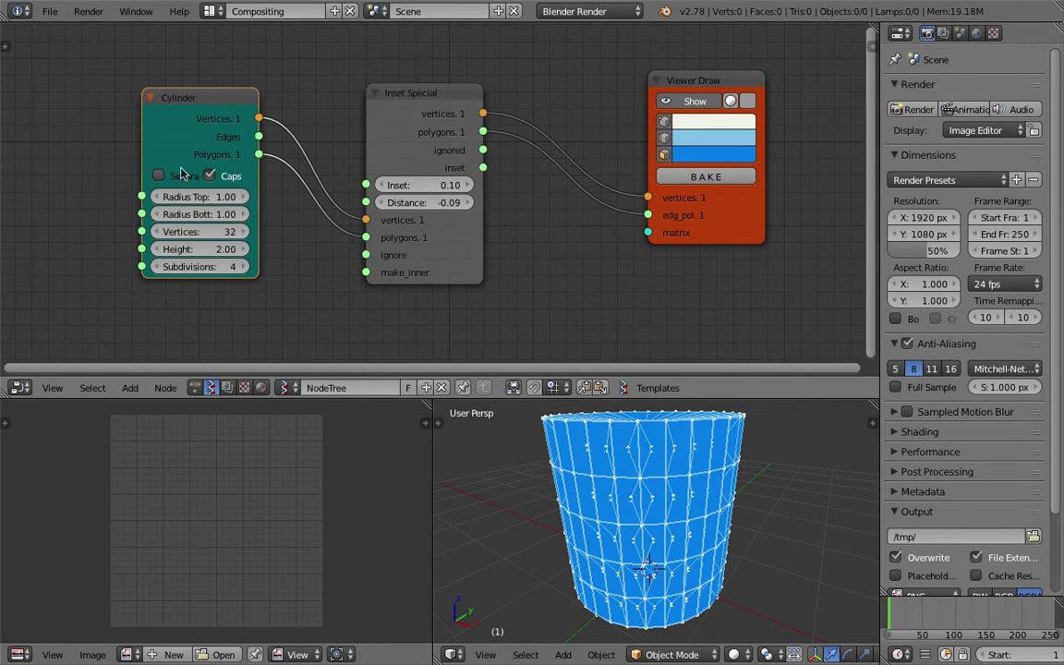
pyautogui.click(210, 176)
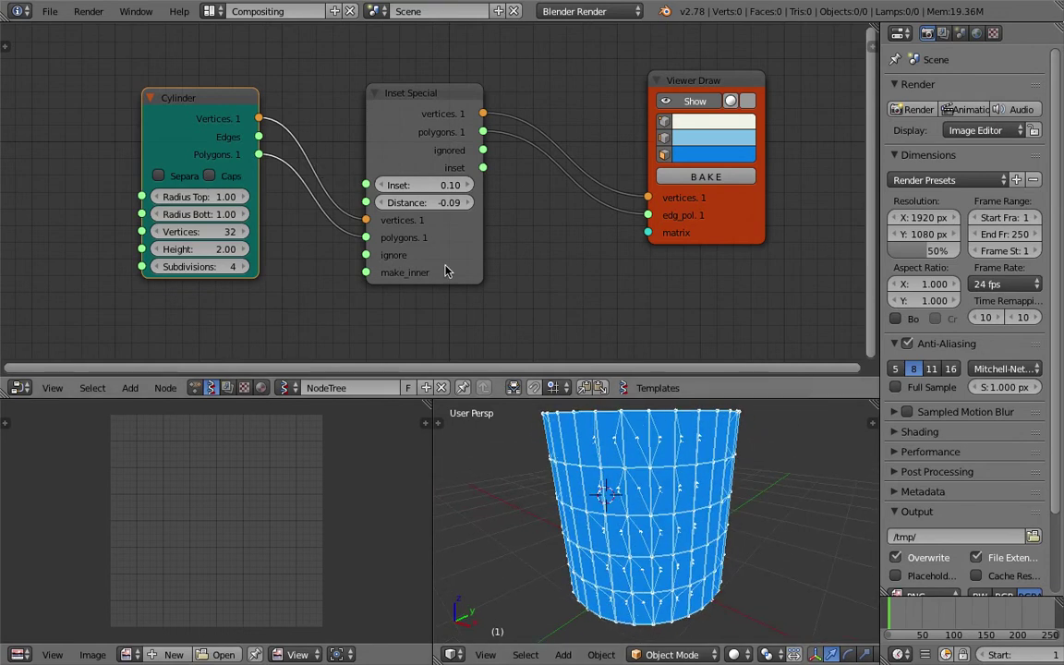
# Step: Set Inset Special's Inset to 0.55 and Distance to 0.00, and save over the file
pyautogui.moveTo(425, 203); pyautogui.dragTo(465, 224)
pyautogui.moveTo(736, 472); pyautogui.dragTo(682, 464, button='middle')
pyautogui.hotkey('ctrl', 's')
pyautogui.moveTo(546, 465); pyautogui.dragTo(634, 416, button='middle')
pyautogui.click(574, 461)
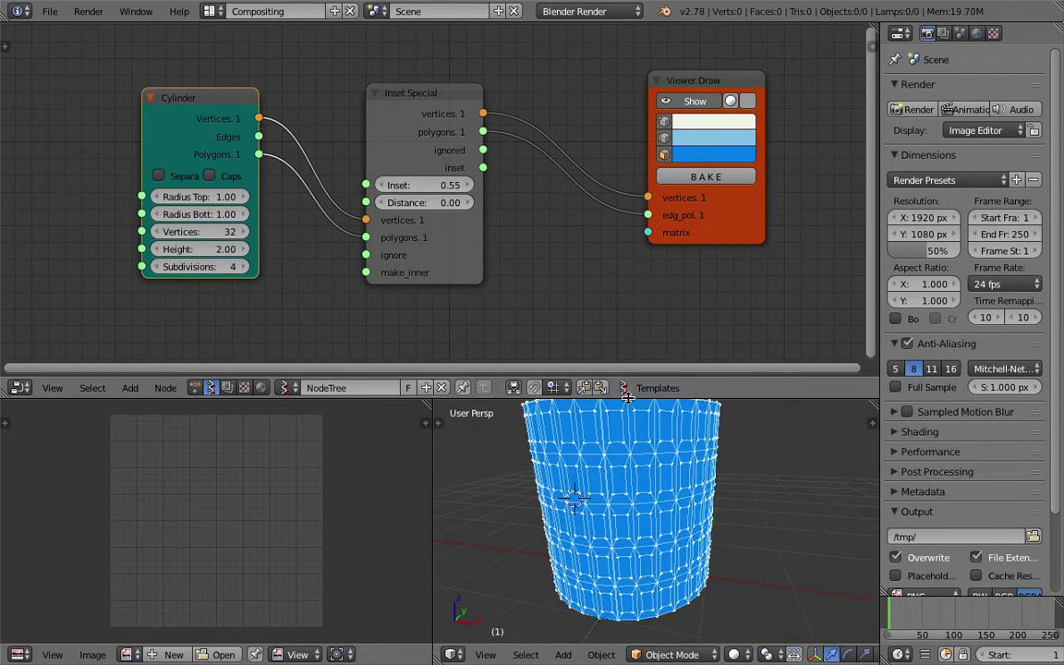
# Step: Enlarge the 3D view area, inspect the inset cylinder from above and the side, and save over the file
pyautogui.moveTo(628, 399); pyautogui.dragTo(546, 341)
pyautogui.moveTo(547, 341); pyautogui.dragTo(549, 409, button='middle')
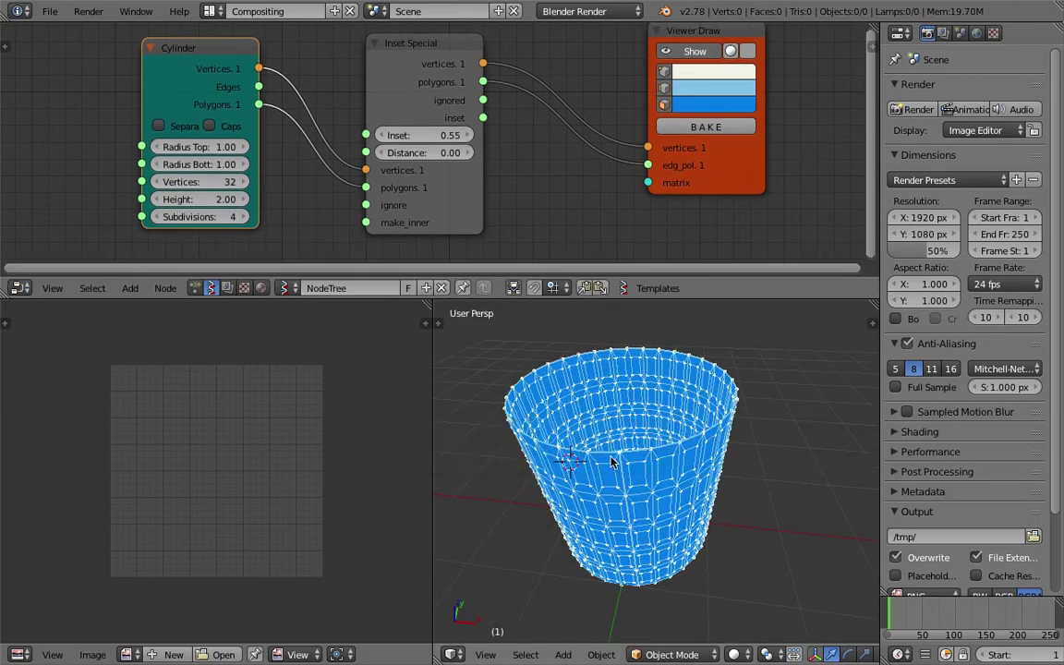
pyautogui.scroll(4, 549, 410)
pyautogui.moveTo(616, 472); pyautogui.dragTo(611, 435, button='middle')
pyautogui.scroll(-2, 611, 435)
pyautogui.hotkey('ctrl', 's')
pyautogui.click(610, 433)
pyautogui.scroll(-2, 612, 421)
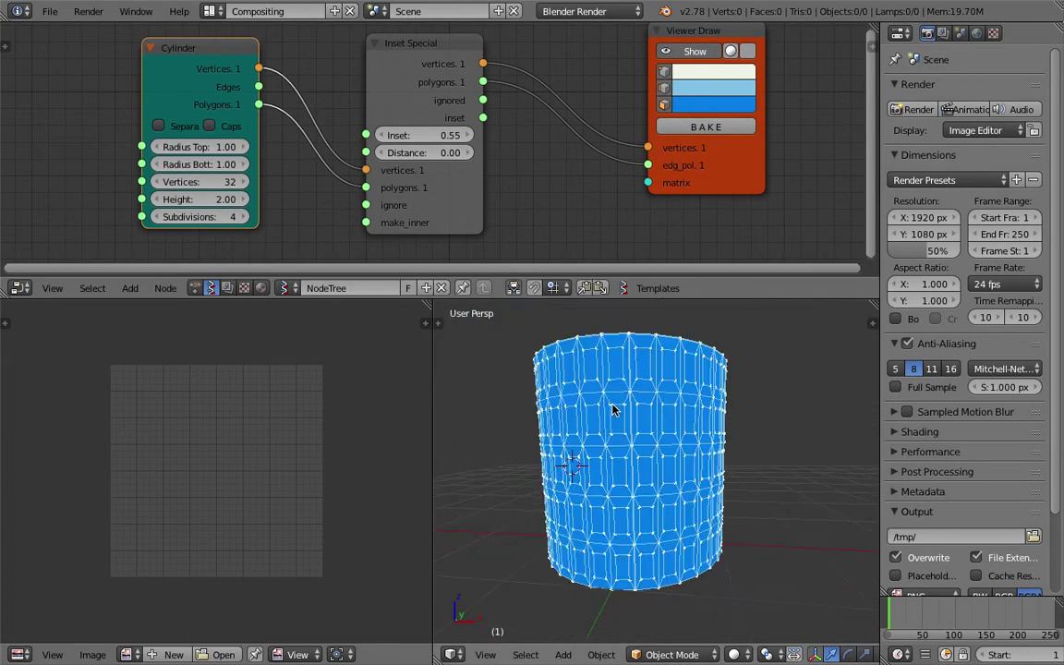
# Step: Space the Viewer Draw, Cylinder and Inset Special nodes further apart and save over the file
pyautogui.moveTo(747, 173); pyautogui.dragTo(776, 164)
pyautogui.hotkey('ctrl', 's')
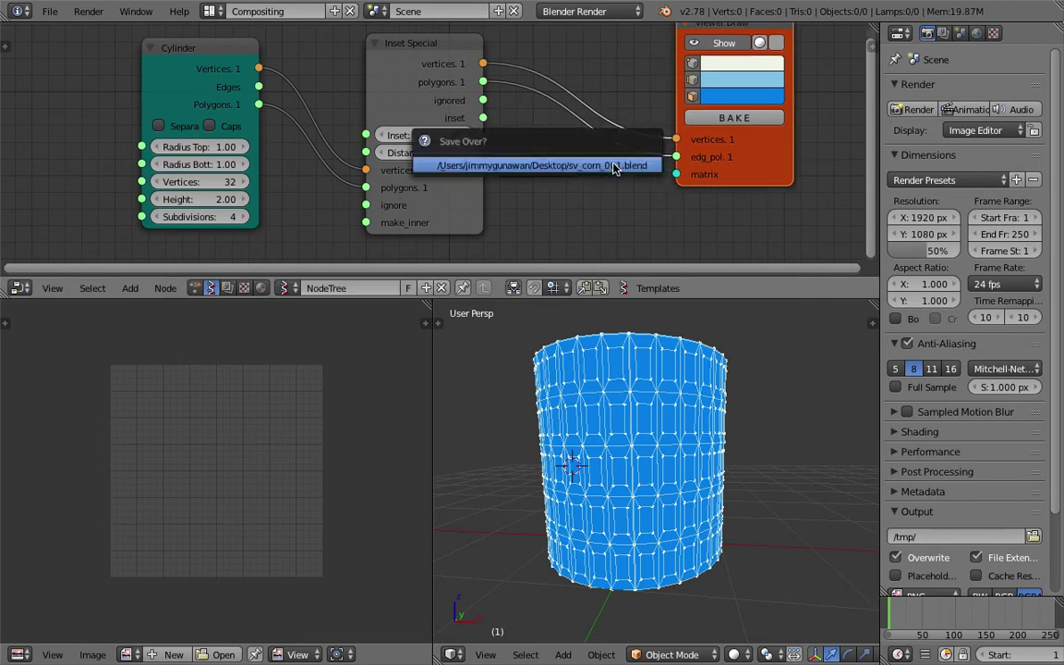
pyautogui.click(612, 167)
pyautogui.moveTo(220, 55); pyautogui.dragTo(165, 71)
pyautogui.click(384, 81)
pyautogui.moveTo(386, 86); pyautogui.dragTo(373, 87)
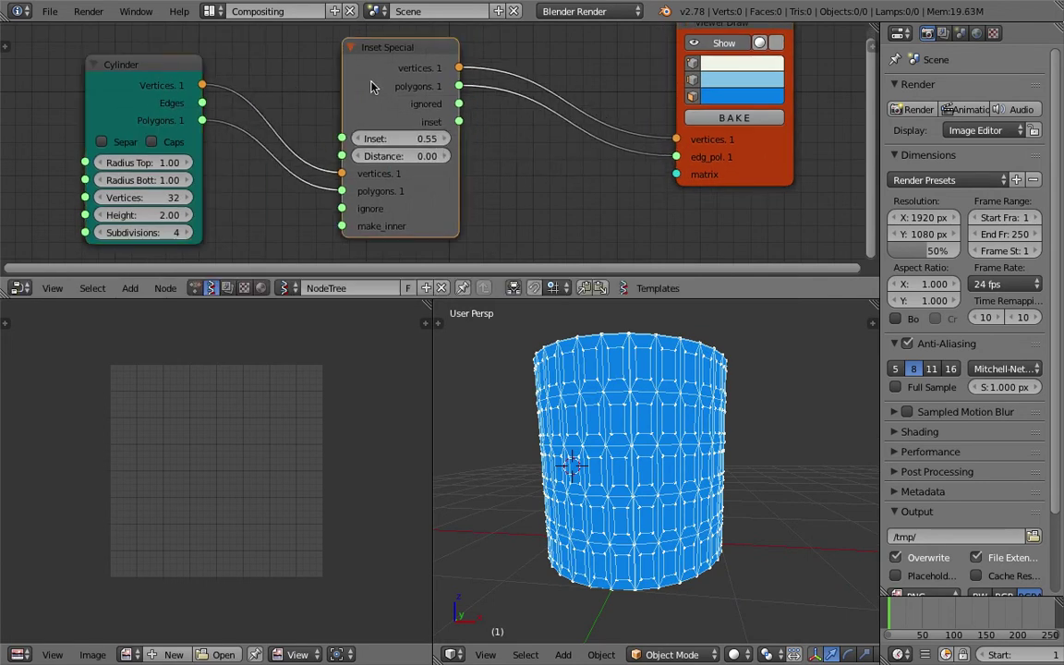
pyautogui.moveTo(376, 101); pyautogui.dragTo(375, 112, button='middle')
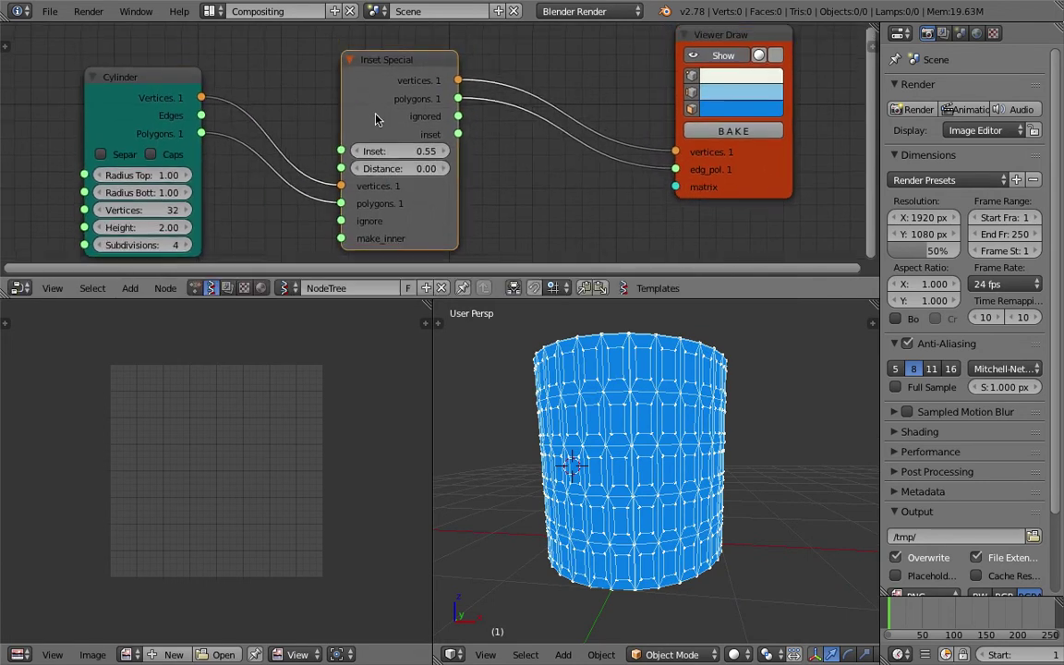
# Step: Connect Inset Special's inset output to Viewer Draw's edg_pol input, inspect the inset faces alone, and save over the file
pyautogui.moveTo(381, 97); pyautogui.dragTo(379, 114)
pyautogui.moveTo(457, 130); pyautogui.dragTo(678, 170)
pyautogui.moveTo(649, 362); pyautogui.dragTo(637, 379, button='middle')
pyautogui.hotkey('ctrl', 's')
pyautogui.click(636, 380)
pyautogui.moveTo(458, 146); pyautogui.dragTo(675, 169)
pyautogui.moveTo(658, 357)
pyautogui.mouseDown(button='middle')
pyautogui.moveTo(599, 385)
pyautogui.moveTo(632, 323)
pyautogui.moveTo(659, 373)
pyautogui.mouseUp(button='middle')
pyautogui.scroll(-2, 502, 178)
pyautogui.moveTo(501, 178); pyautogui.dragTo(496, 185, button='middle')
# Step: Reconnect Inset Special's polygons output to Viewer Draw's edg_pol and inspect the full inset mesh up close
pyautogui.moveTo(448, 123); pyautogui.dragTo(484, 137)
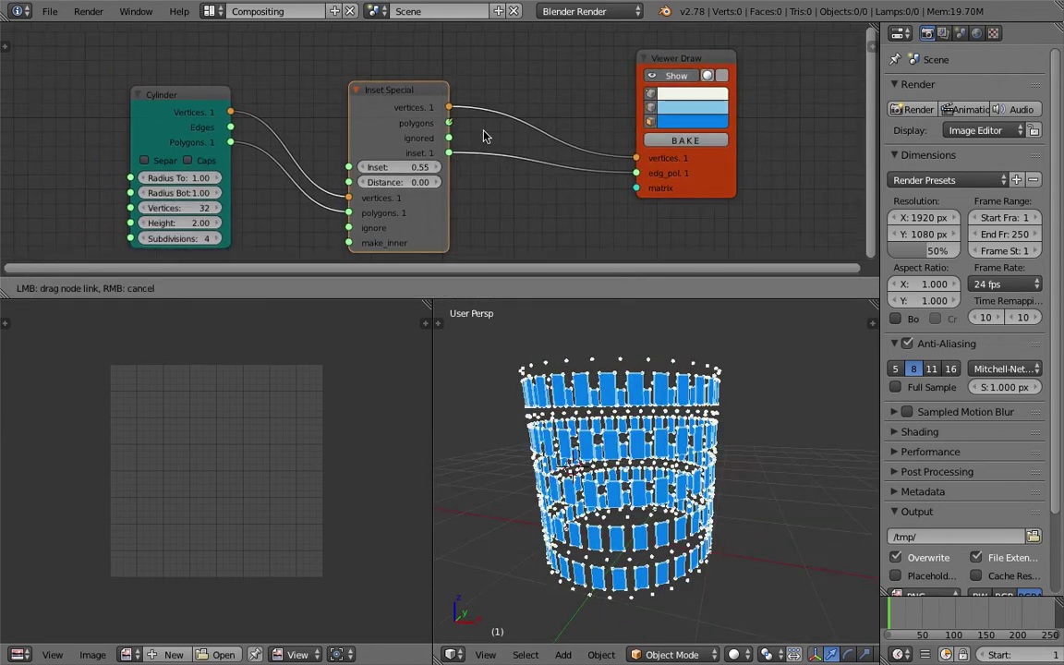
pyautogui.moveTo(635, 175); pyautogui.dragTo(636, 173)
pyautogui.scroll(4, 613, 407)
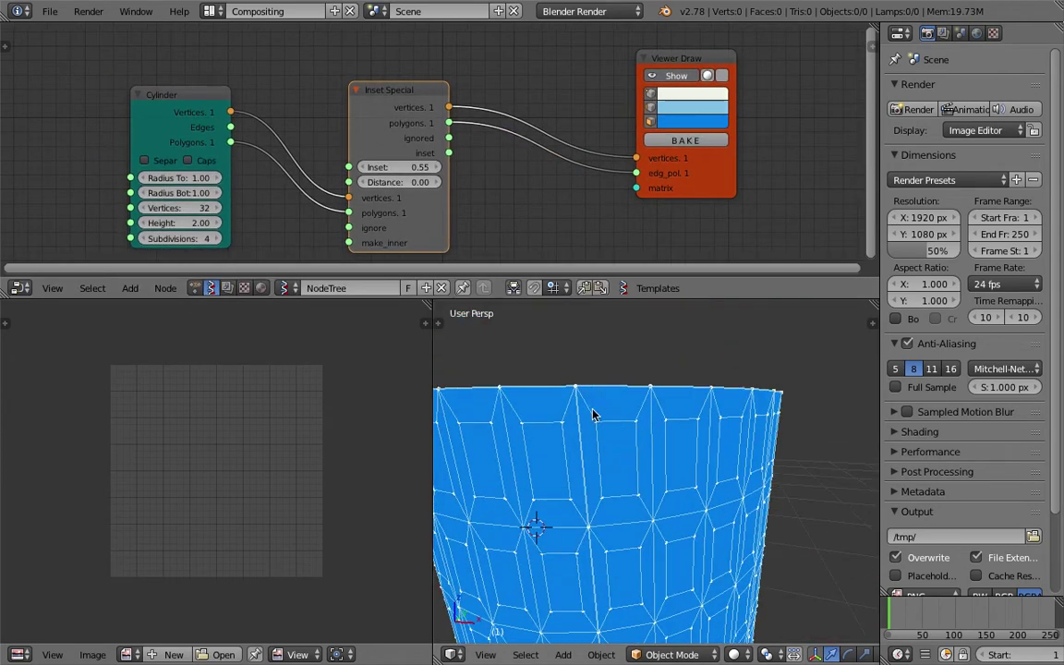
pyautogui.moveTo(593, 414); pyautogui.dragTo(581, 383, button='middle')
# Step: Move Viewer Draw further from Inset Special, link the inset output to edg_pol, and save over the file
pyautogui.moveTo(522, 153); pyautogui.dragTo(496, 212, button='middle')
pyautogui.moveTo(667, 120); pyautogui.dragTo(736, 149)
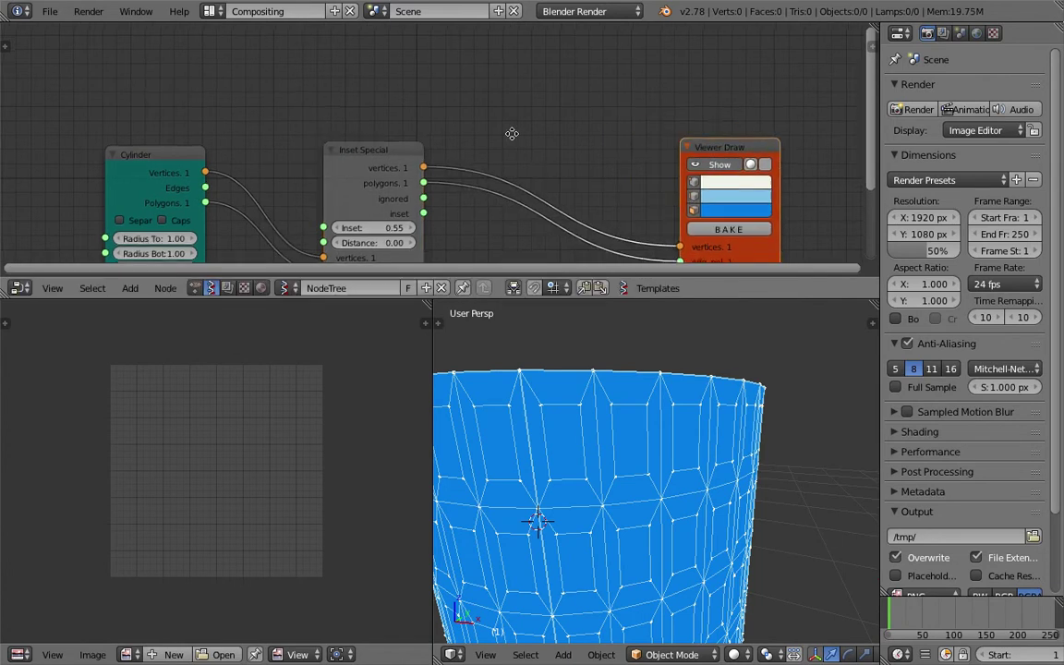
pyautogui.moveTo(512, 134); pyautogui.dragTo(501, 91, button='middle')
pyautogui.moveTo(640, 462); pyautogui.dragTo(587, 456, button='middle')
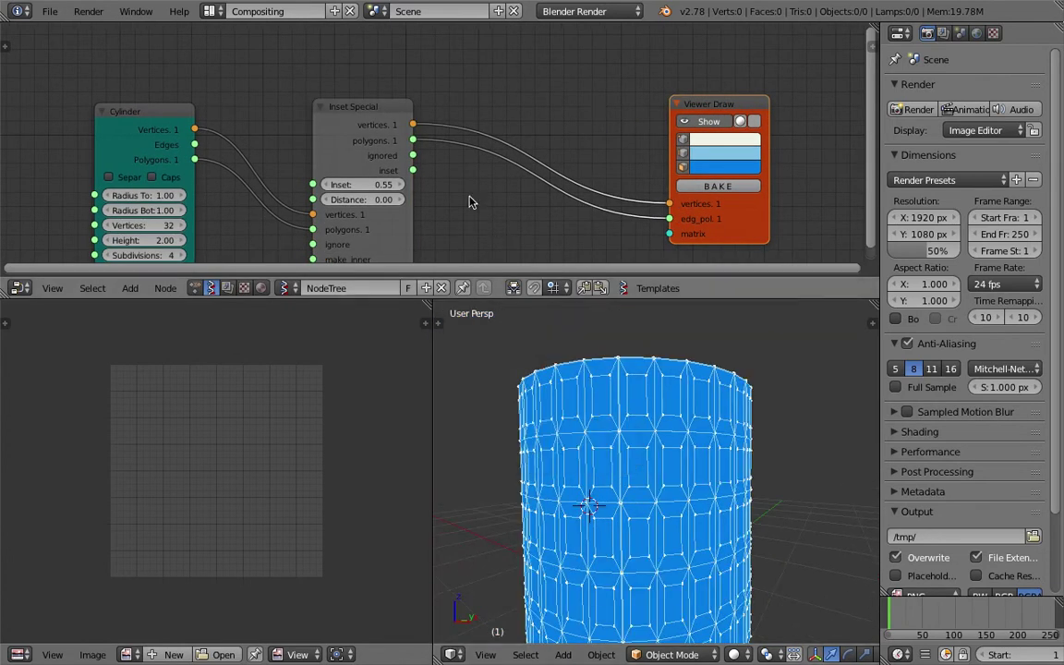
pyautogui.moveTo(414, 171); pyautogui.dragTo(591, 218)
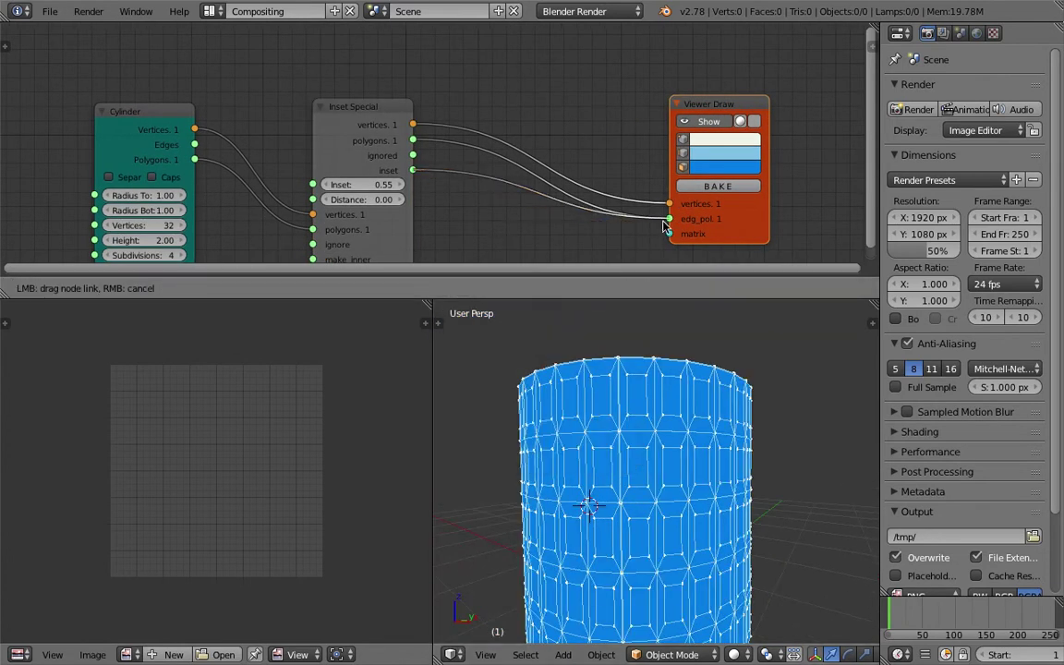
pyautogui.moveTo(664, 226); pyautogui.dragTo(668, 219)
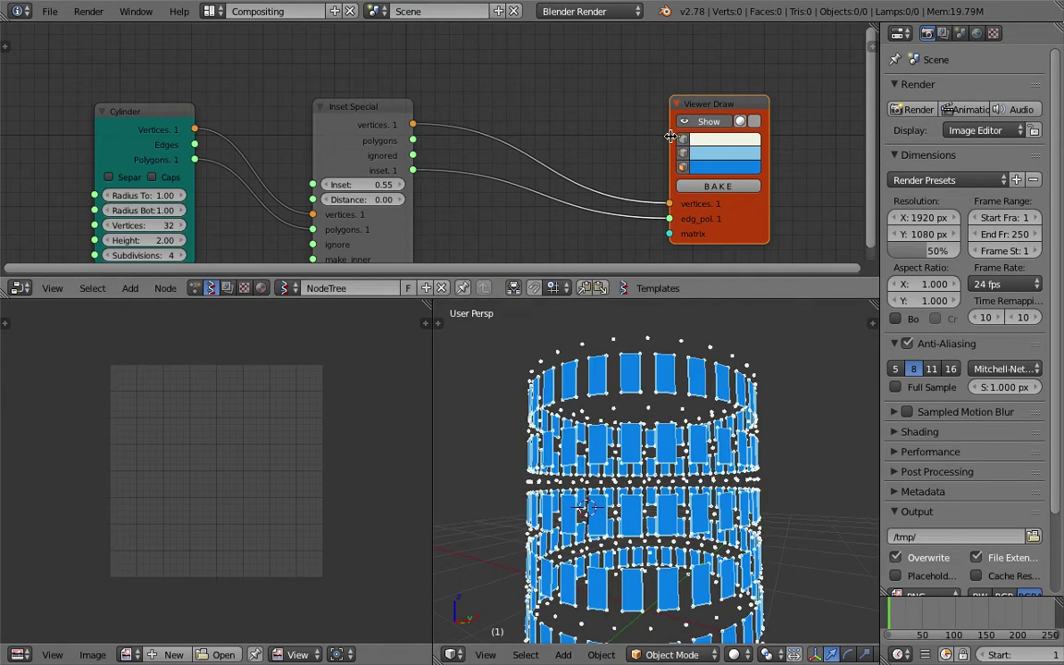
pyautogui.scroll(-1, 591, 153)
pyautogui.moveTo(510, 144); pyautogui.dragTo(455, 137, button='middle')
pyautogui.moveTo(607, 104); pyautogui.dragTo(697, 104)
pyautogui.hotkey('ctrl', 's')
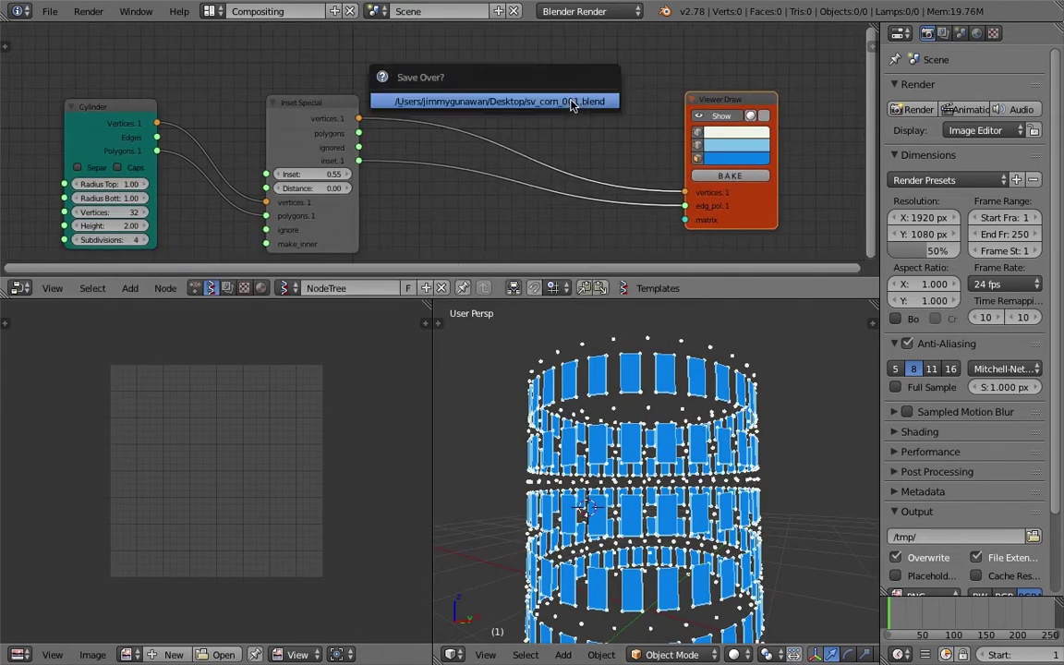
pyautogui.click(571, 105)
# Step: Add a Delete Loose node above the links between Inset Special and Viewer Draw, and save over the file
pyautogui.moveTo(493, 105); pyautogui.dragTo(472, 117, button='middle')
pyautogui.press('space')
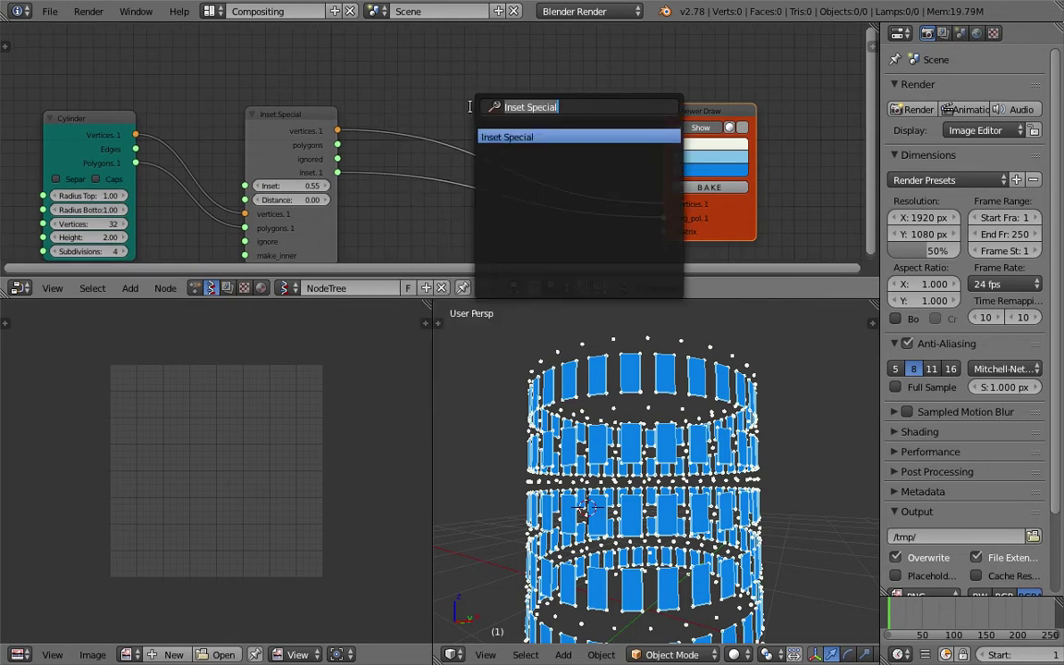
pyautogui.write('delet')
pyautogui.press('Return')
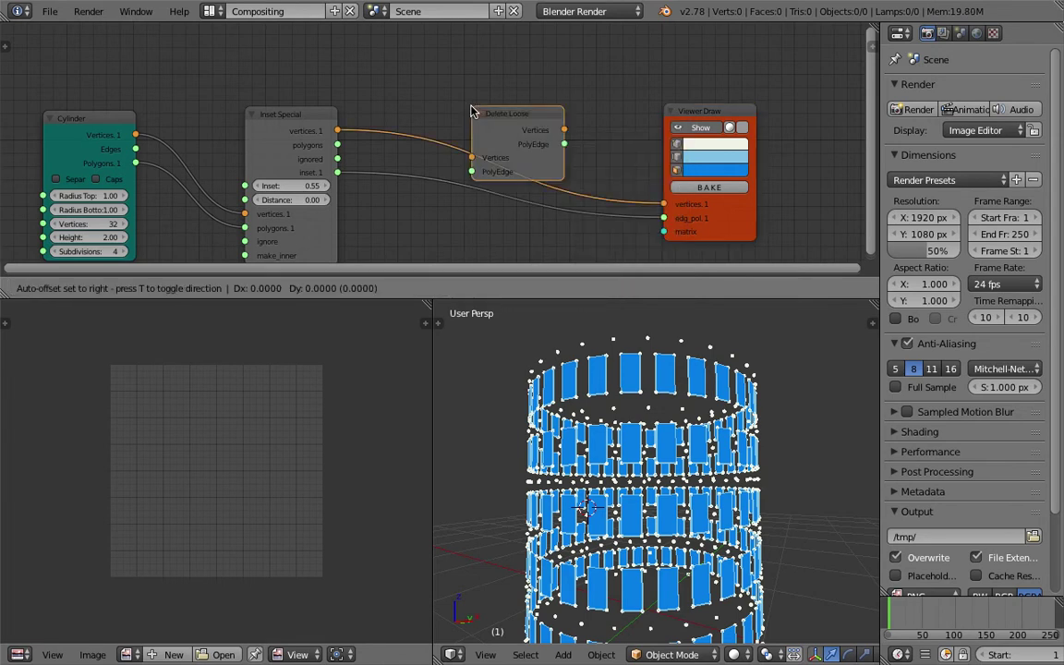
pyautogui.click(461, 59)
pyautogui.hotkey('ctrl', 's')
pyautogui.click(470, 63)
# Step: Route Inset Special's vertices and inset outputs through Delete Loose into Viewer Draw's vertices and edg_pol inputs
pyautogui.moveTo(338, 130); pyautogui.dragTo(470, 111)
pyautogui.moveTo(338, 173); pyautogui.dragTo(349, 177)
pyautogui.moveTo(470, 127); pyautogui.dragTo(471, 126)
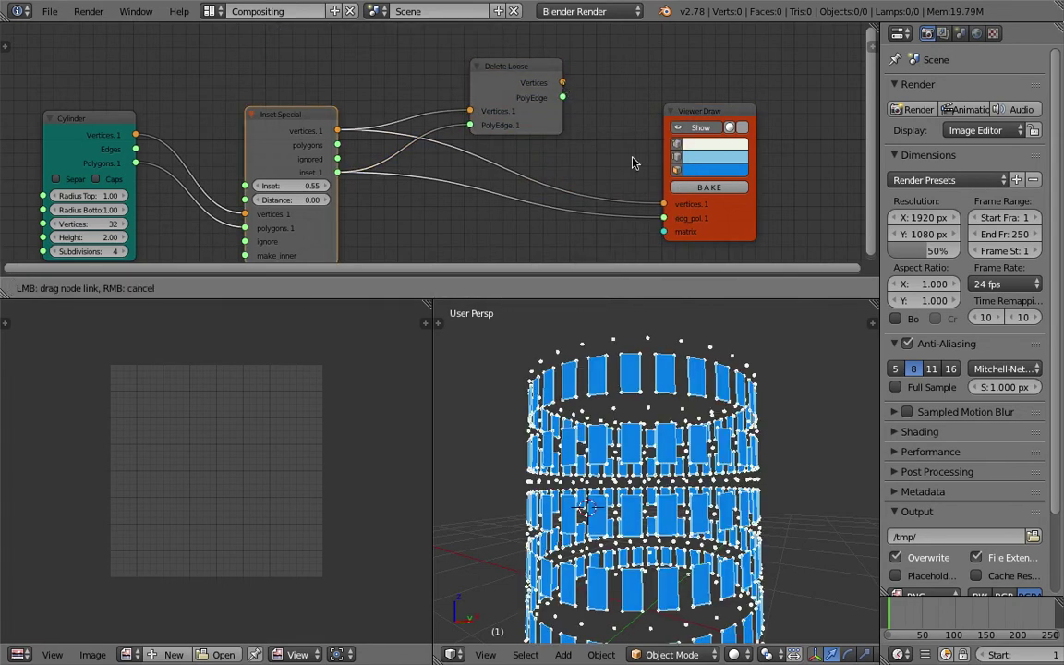
pyautogui.moveTo(667, 196); pyautogui.dragTo(666, 196)
pyautogui.click(562, 89)
pyautogui.moveTo(562, 83)
pyautogui.mouseDown()
pyautogui.moveTo(639, 192)
pyautogui.moveTo(664, 203)
pyautogui.moveTo(577, 124)
pyautogui.mouseUp()
pyautogui.moveTo(658, 220); pyautogui.dragTo(662, 218)
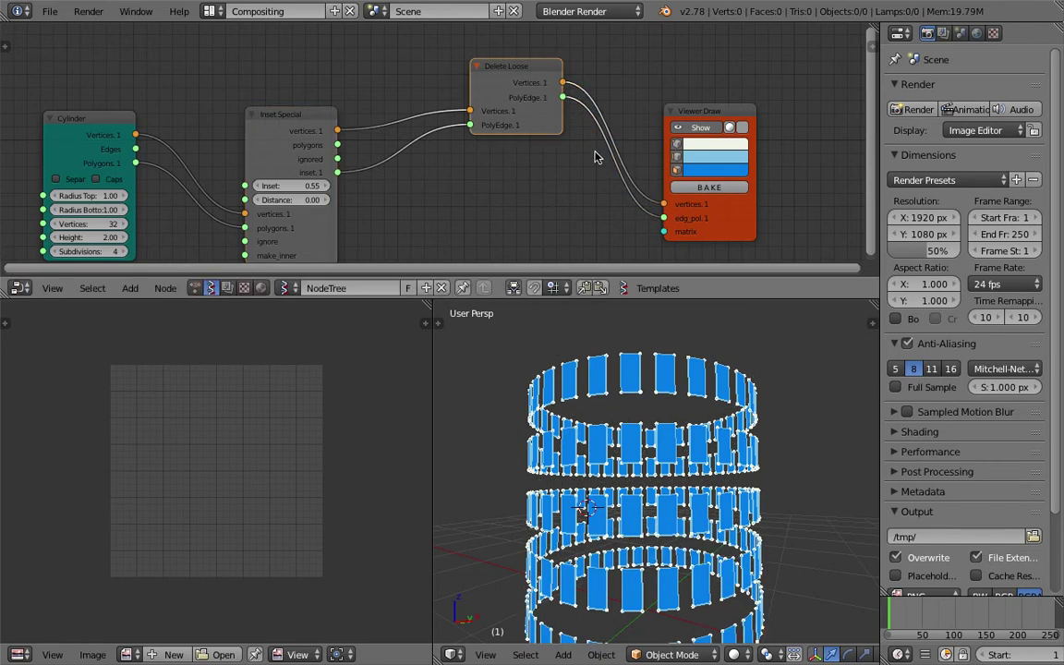
# Step: Place Delete Loose closer to Inset Special, move Viewer Draw further away, and save over the file
pyautogui.moveTo(507, 96); pyautogui.dragTo(455, 138)
pyautogui.moveTo(571, 457)
pyautogui.mouseDown(button='middle')
pyautogui.moveTo(633, 555)
pyautogui.moveTo(641, 506)
pyautogui.mouseUp(button='middle')
pyautogui.hotkey('ctrl', 's')
pyautogui.click(633, 553)
pyautogui.moveTo(702, 115); pyautogui.dragTo(740, 99)
pyautogui.hotkey('ctrl', 's')
pyautogui.click(613, 90)
# Step: Insert an Extrude Separate Faces node after Delete Loose, feeding PolyEdge into its Polygons input and its Polygons output into Viewer Draw's edg_pol
pyautogui.press('space')
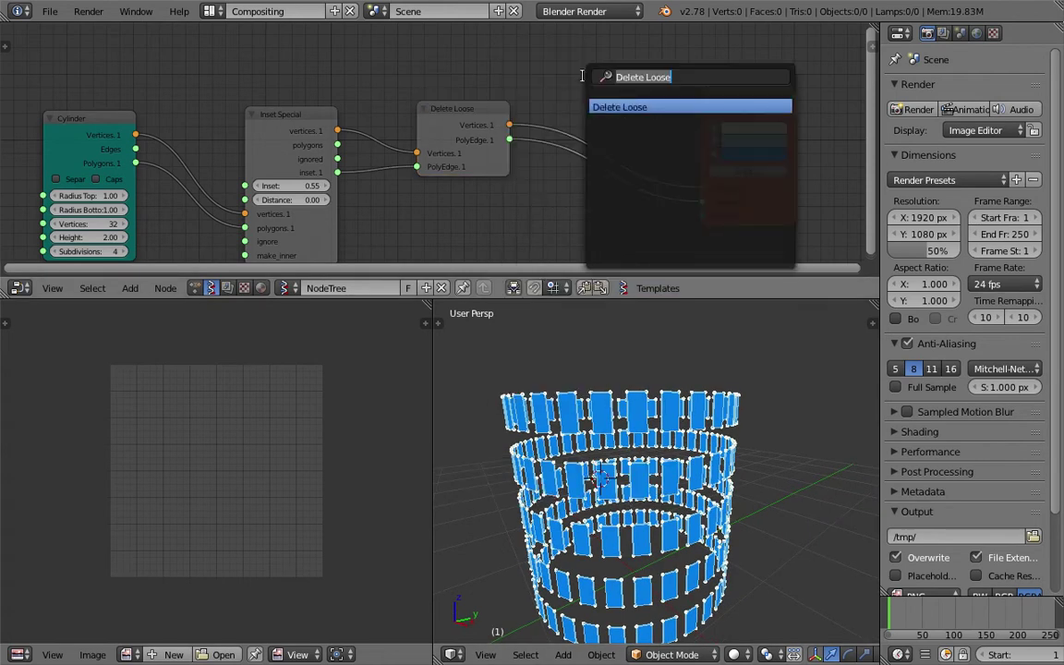
pyautogui.write('ext')
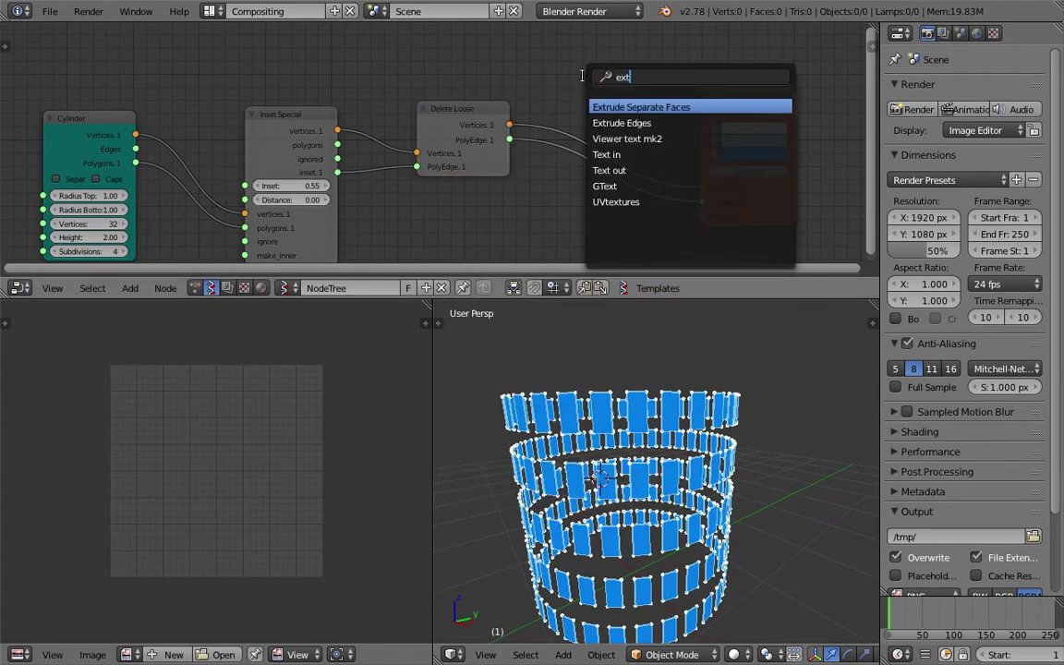
pyautogui.press('Return')
pyautogui.click(529, 135)
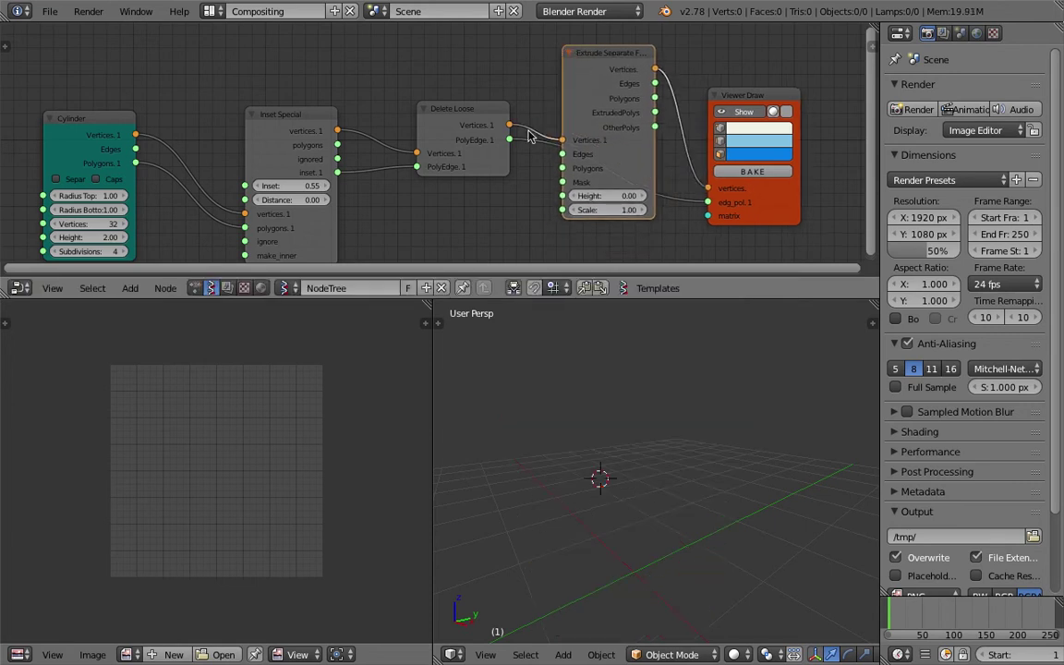
pyautogui.moveTo(512, 140); pyautogui.dragTo(563, 181)
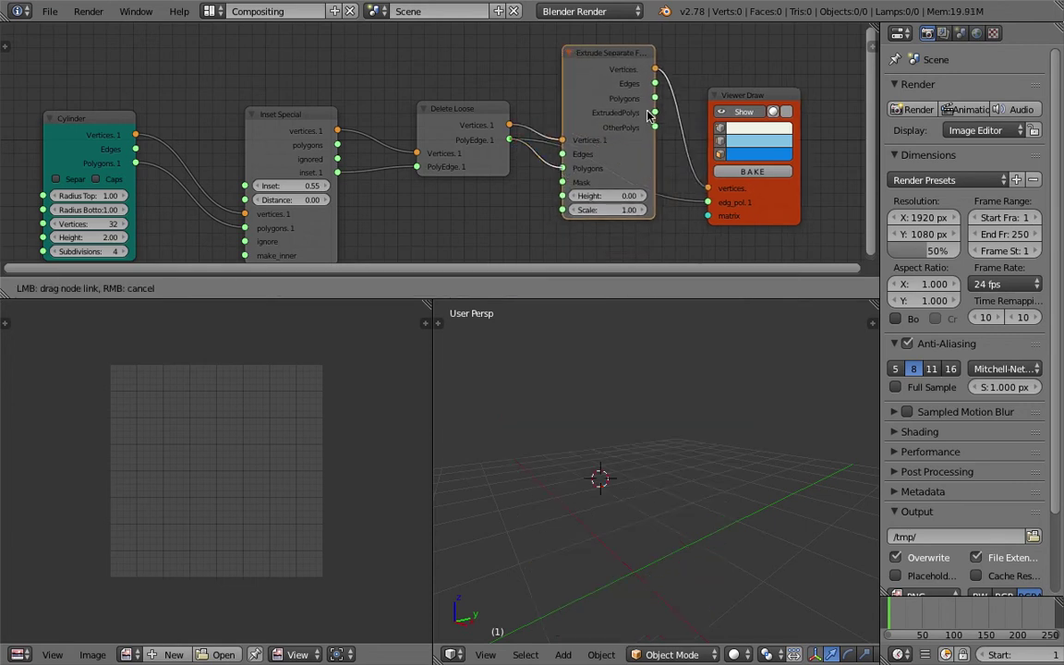
pyautogui.moveTo(650, 112); pyautogui.dragTo(714, 203)
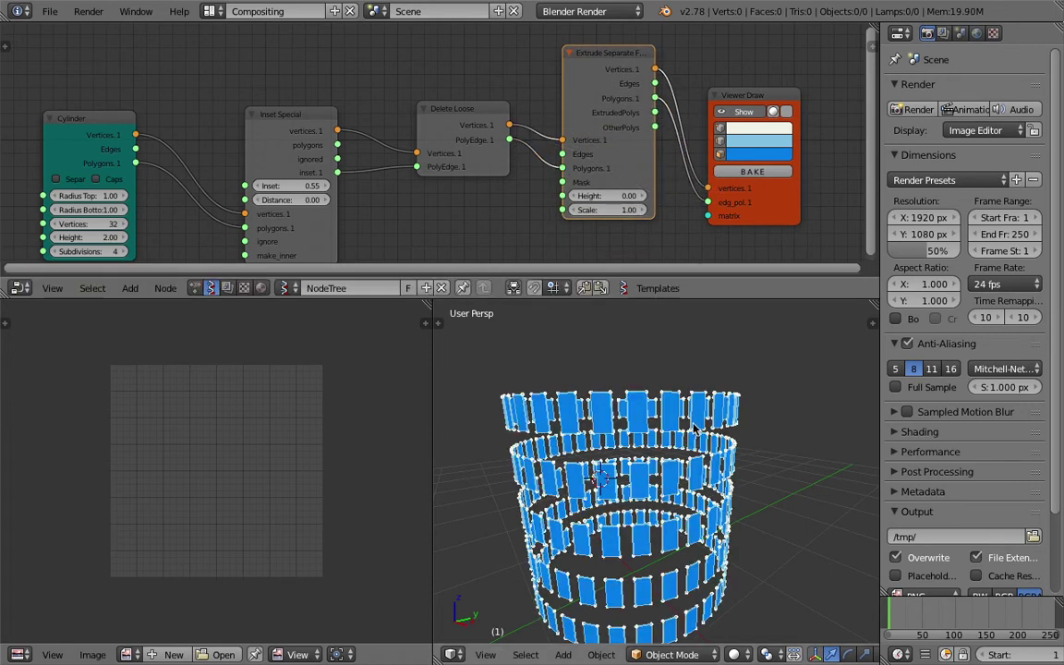
pyautogui.moveTo(639, 379); pyautogui.dragTo(631, 402, button='middle')
# Step: Set Extrude Separate Faces' Height to 0.33 and Scale to 1.18, and widen the 3D view over the image editor
pyautogui.moveTo(608, 196); pyautogui.dragTo(628, 209)
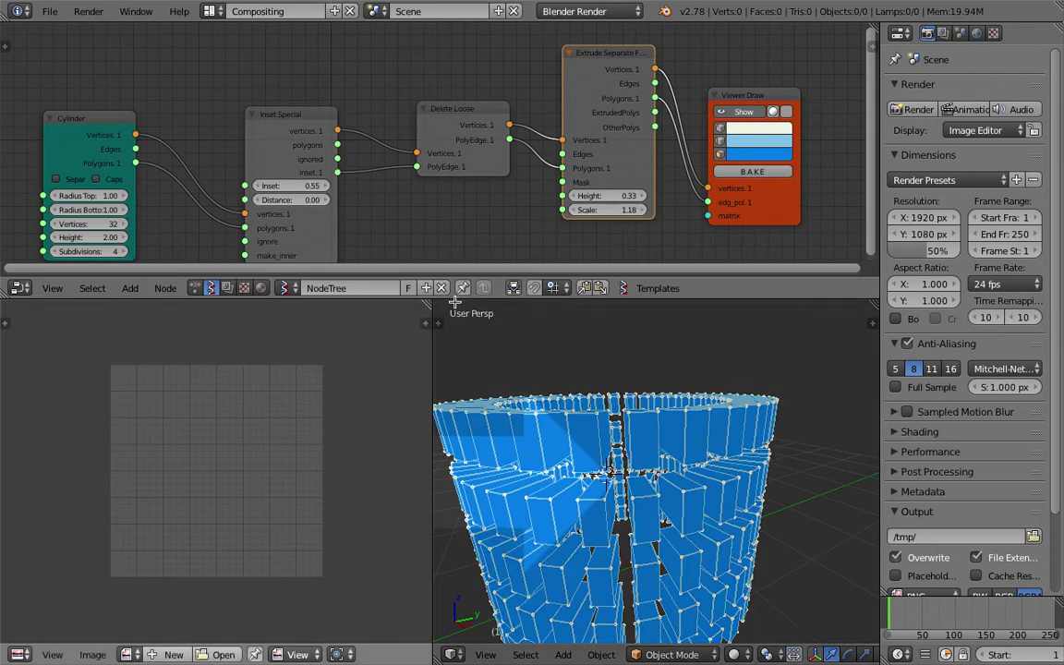
pyautogui.moveTo(437, 298); pyautogui.dragTo(332, 308)
pyautogui.moveTo(451, 382); pyautogui.dragTo(361, 360, button='middle')
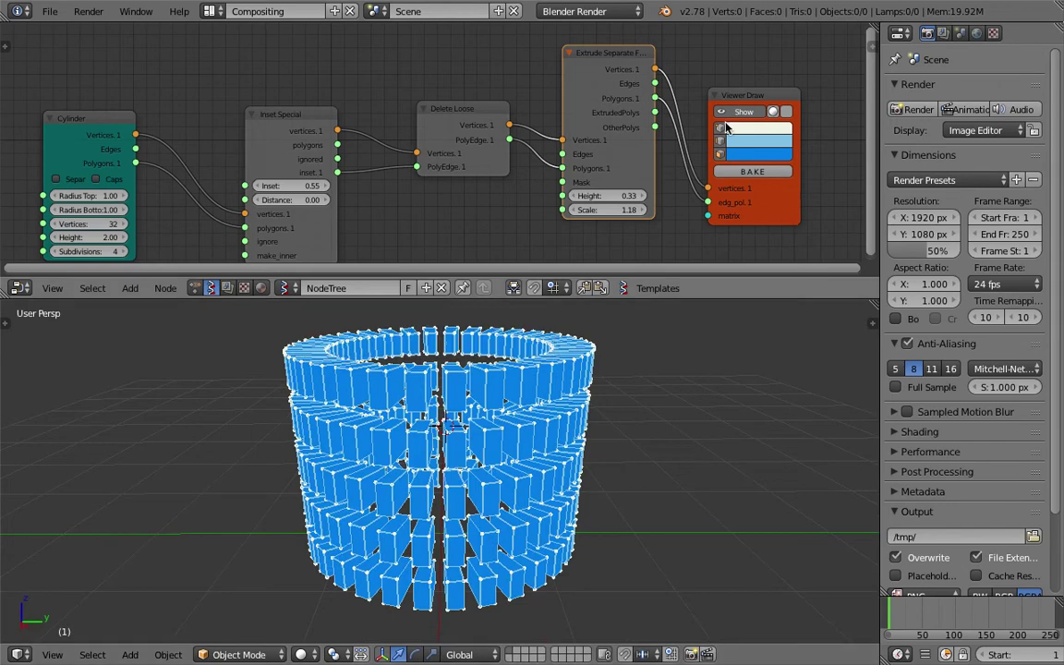
# Step: Turn off vertex display in Viewer Draw, save over the file, and inspect the extruded blocks
pyautogui.click(724, 127)
pyautogui.moveTo(620, 366); pyautogui.dragTo(595, 460, button='middle')
pyautogui.hotkey('ctrl', 's')
pyautogui.click(594, 460)
pyautogui.moveTo(481, 438)
pyautogui.mouseDown(button='middle')
pyautogui.moveTo(485, 538)
pyautogui.moveTo(478, 501)
pyautogui.moveTo(576, 422)
pyautogui.moveTo(570, 431)
pyautogui.mouseUp(button='middle')
pyautogui.moveTo(643, 195); pyautogui.dragTo(626, 189, button='middle')
pyautogui.moveTo(570, 346); pyautogui.dragTo(533, 377, button='middle')
# Step: Try 12 Vertices on the Cylinder node, inspect the block ring from above, and save over the file
pyautogui.moveTo(195, 185); pyautogui.dragTo(269, 144, button='middle')
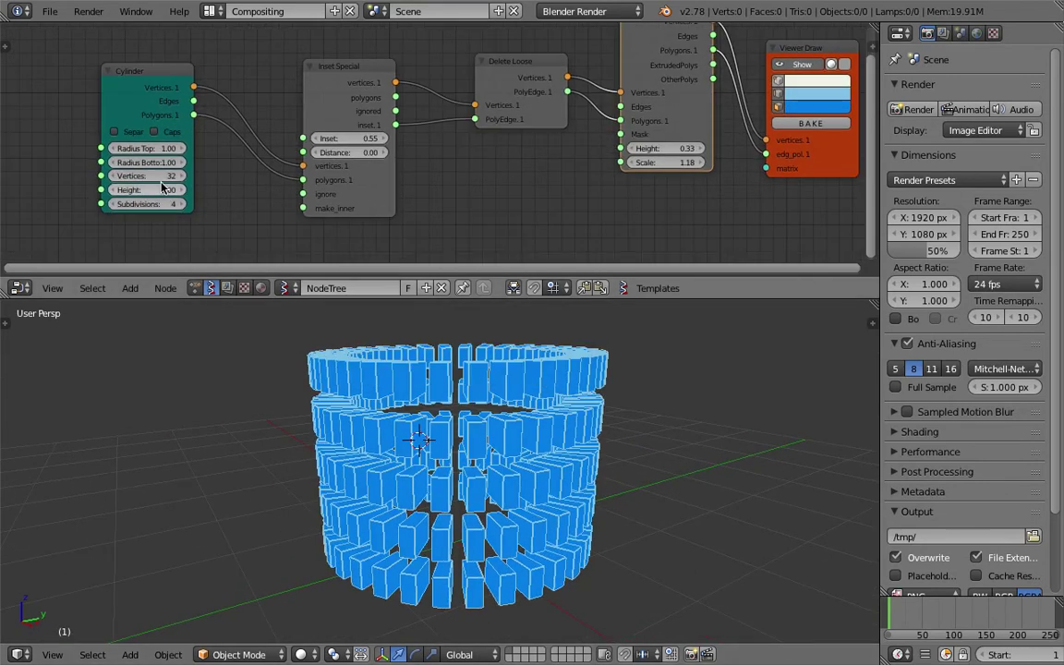
pyautogui.press('Return')
pyautogui.hotkey('ctrl', 's')
pyautogui.click(498, 454)
pyautogui.moveTo(468, 432); pyautogui.dragTo(503, 509, button='middle')
pyautogui.hotkey('ctrl', 's')
pyautogui.click(503, 509)
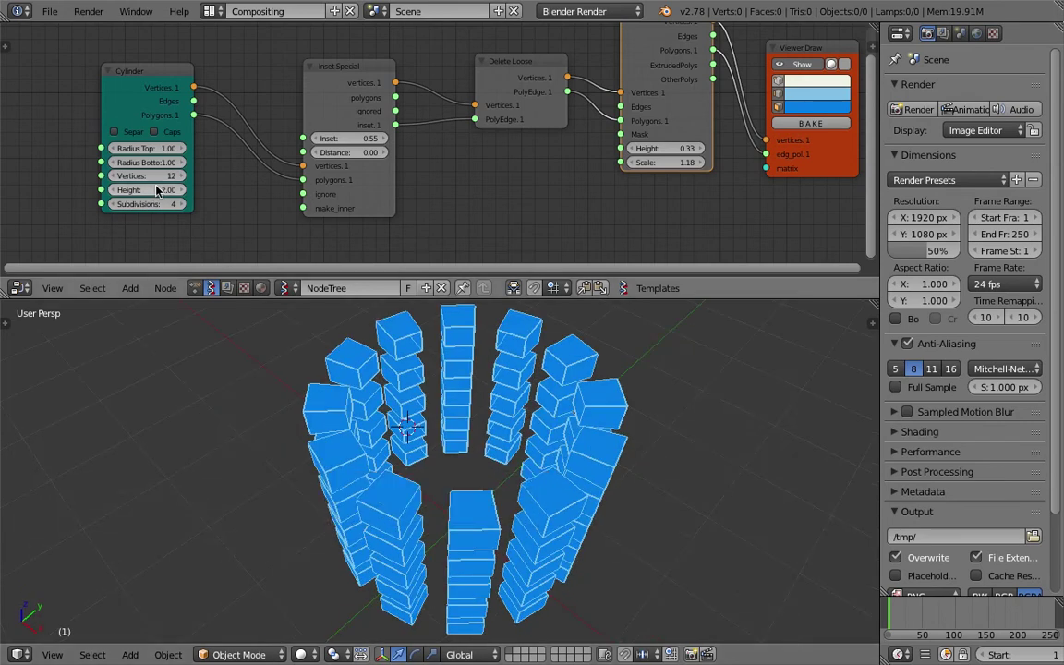
# Step: Set the Cylinder node's Vertices to 24, Height to 3.29 and Subdivisions to 6, and save over the file
pyautogui.moveTo(147, 175); pyautogui.dragTo(182, 211)
pyautogui.moveTo(529, 565); pyautogui.dragTo(613, 416, button='middle')
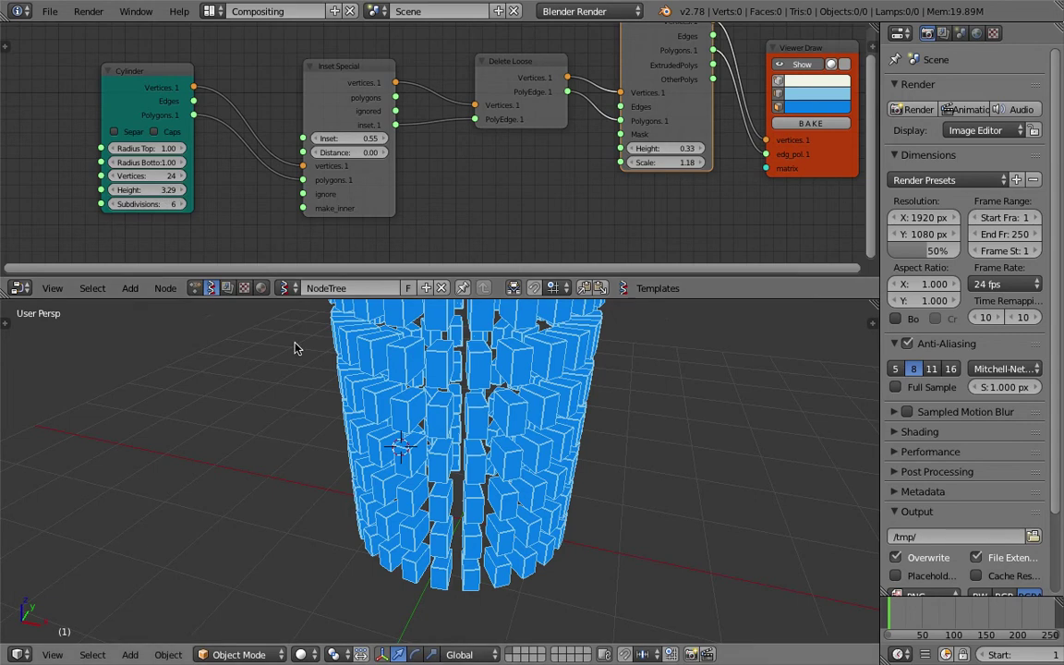
pyautogui.hotkey('ctrl', 's')
pyautogui.click(310, 407)
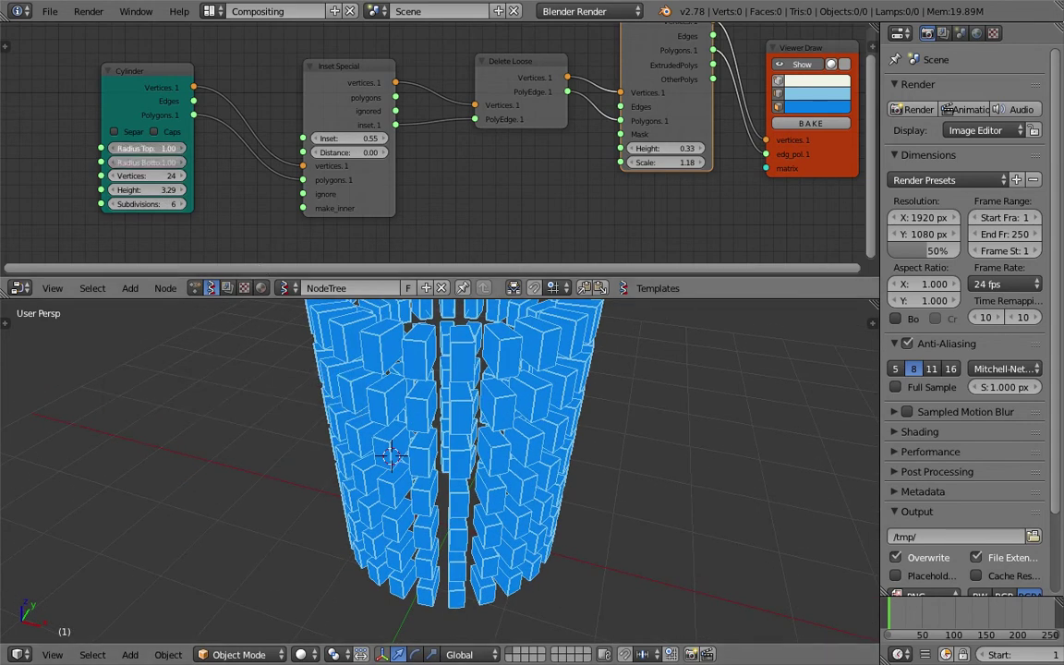
# Step: Set the Cylinder node's Radius Top and Radius Bottom to 0.55 and Subdivisions to 8
pyautogui.moveTo(147, 162); pyautogui.dragTo(95, 148)
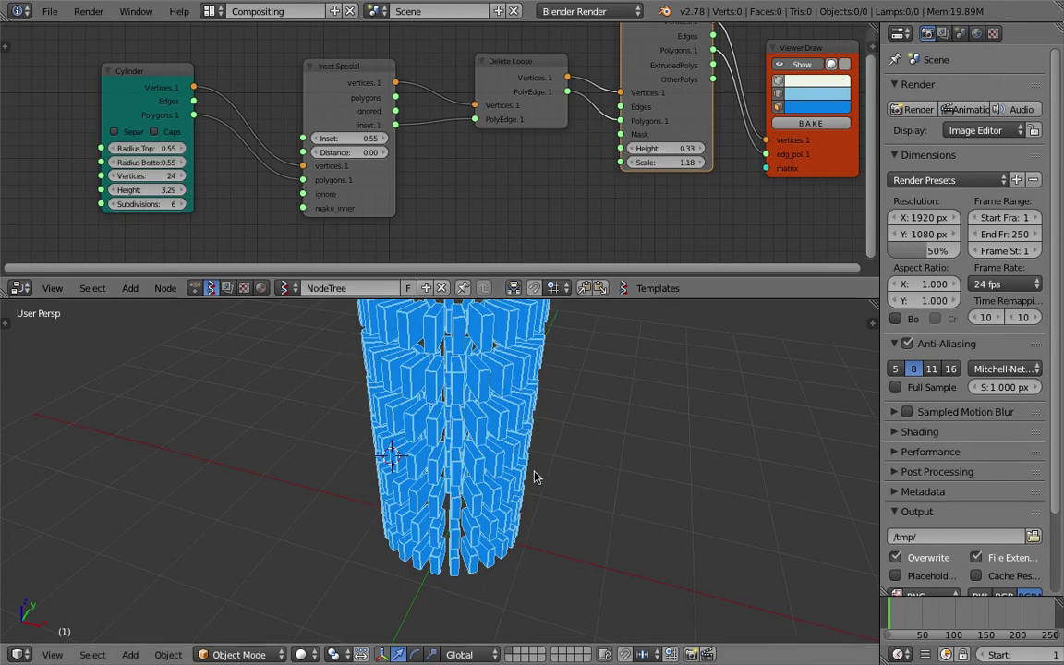
pyautogui.keyDown('shift'); pyautogui.moveTo(508, 404); pyautogui.dragTo(482, 404, button='middle'); pyautogui.keyUp('shift')
pyautogui.scroll(1, 507, 494)
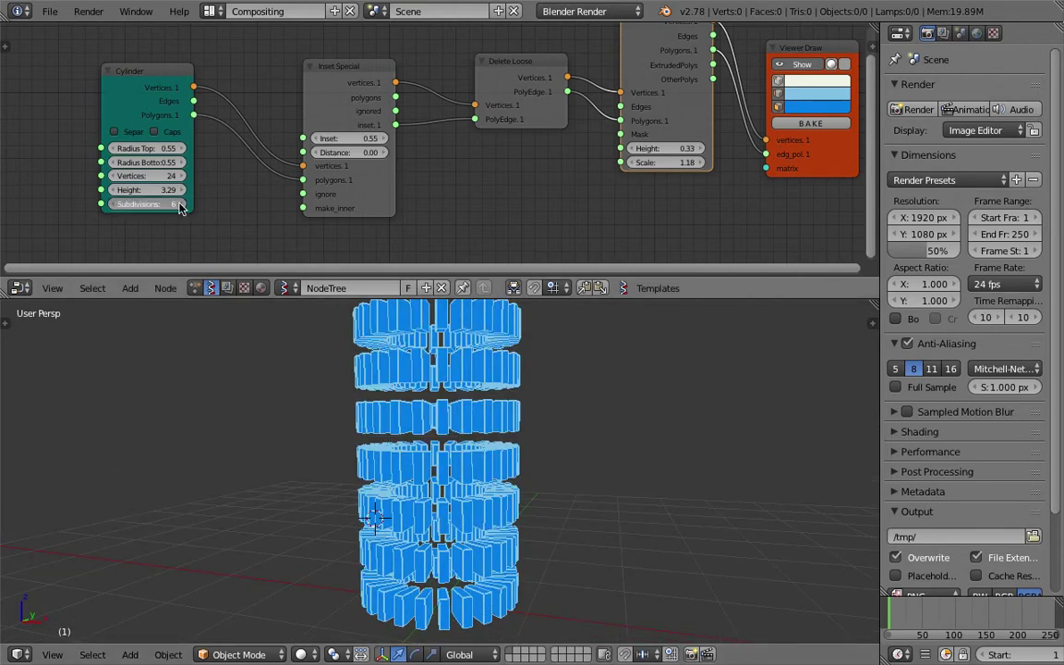
pyautogui.click(181, 204)
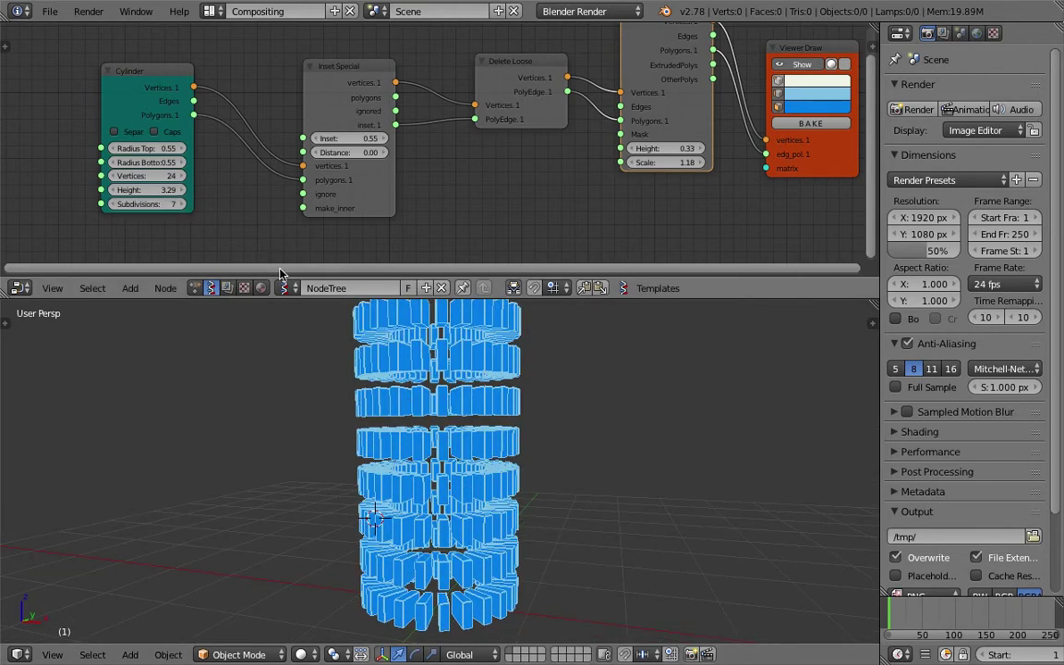
pyautogui.moveTo(425, 375); pyautogui.dragTo(434, 388, button='middle')
pyautogui.click(434, 388)
# Step: Set Inset Special's Inset to 0.80, inspect the tube from above, and save over the file
pyautogui.click(373, 139)
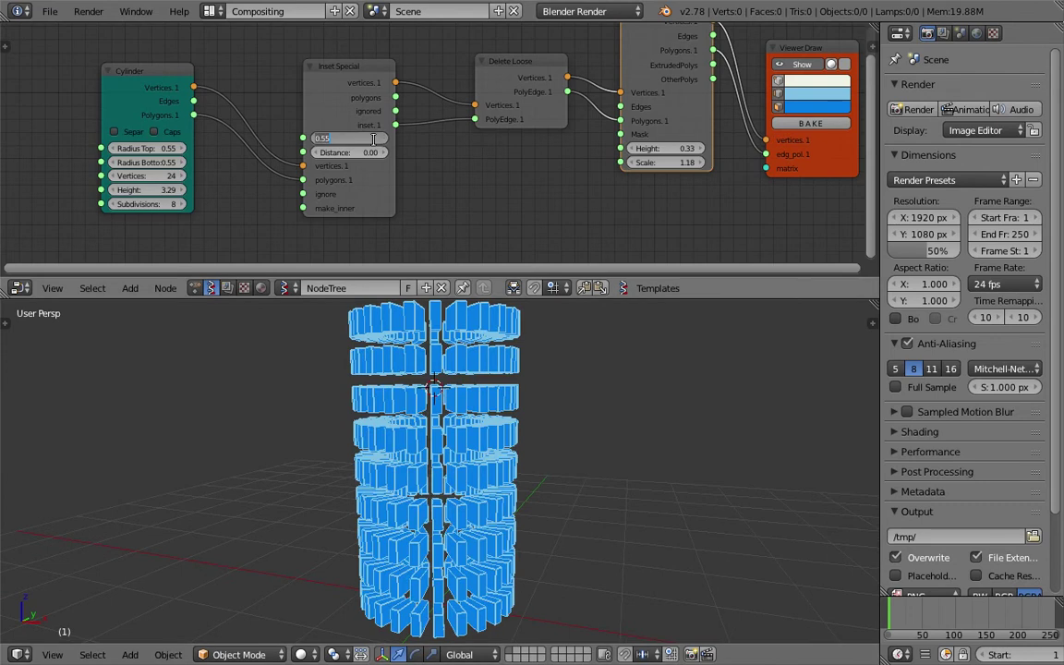
pyautogui.press('Return')
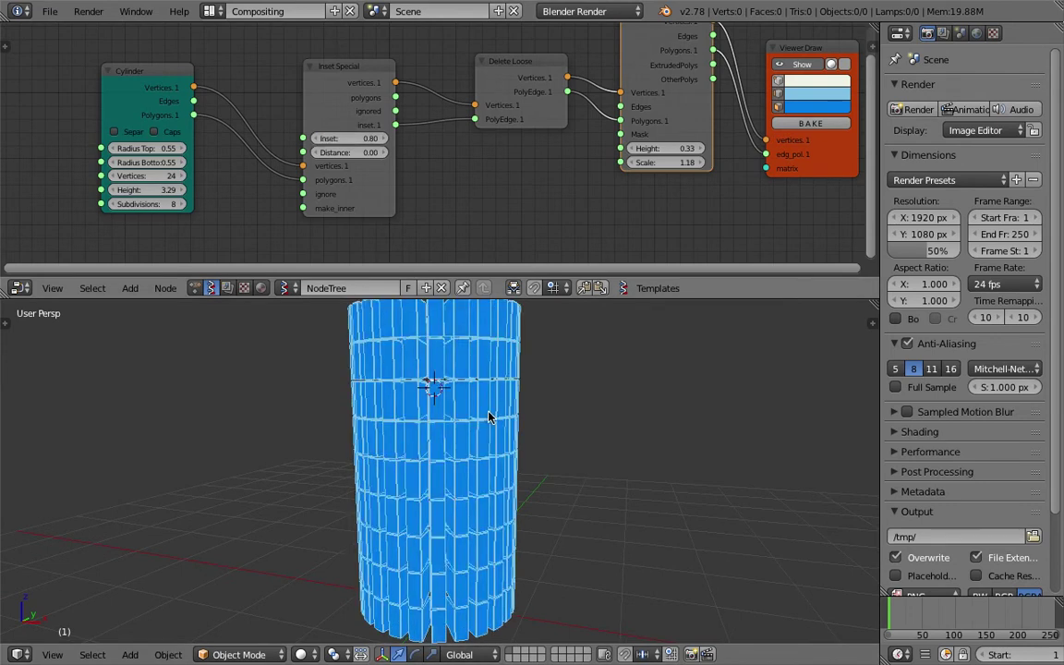
pyautogui.moveTo(490, 415); pyautogui.dragTo(409, 487, button='middle')
pyautogui.hotkey('ctrl', 's')
pyautogui.click(518, 421)
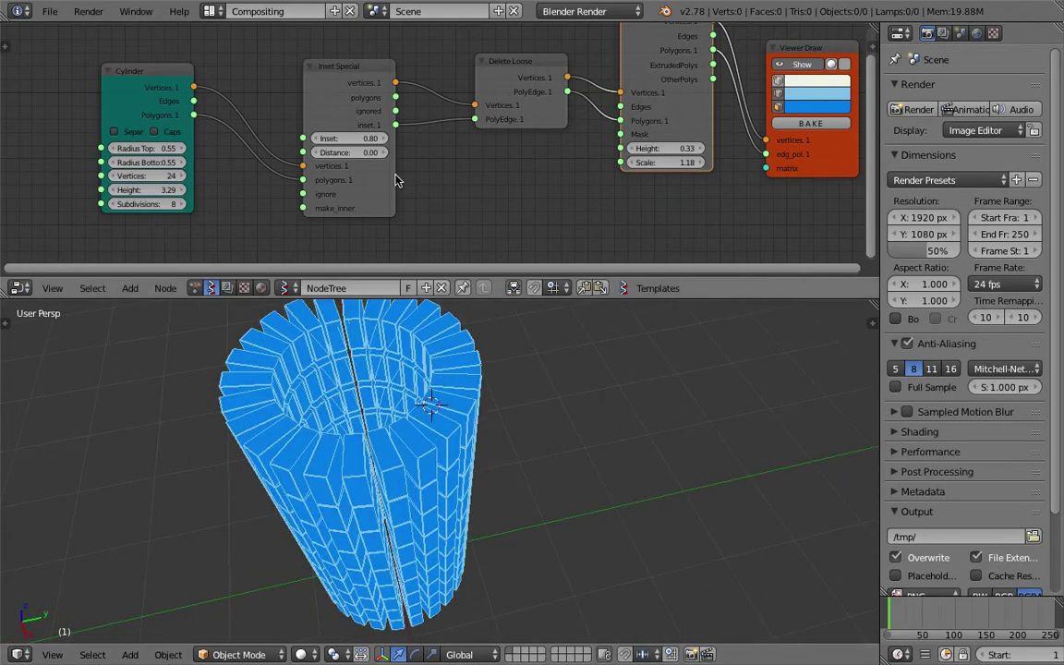
# Step: Try a Scale of 1.40 on the Extrude Separate Faces node
pyautogui.click(684, 162)
pyautogui.write('1.4')
pyautogui.press('Return')
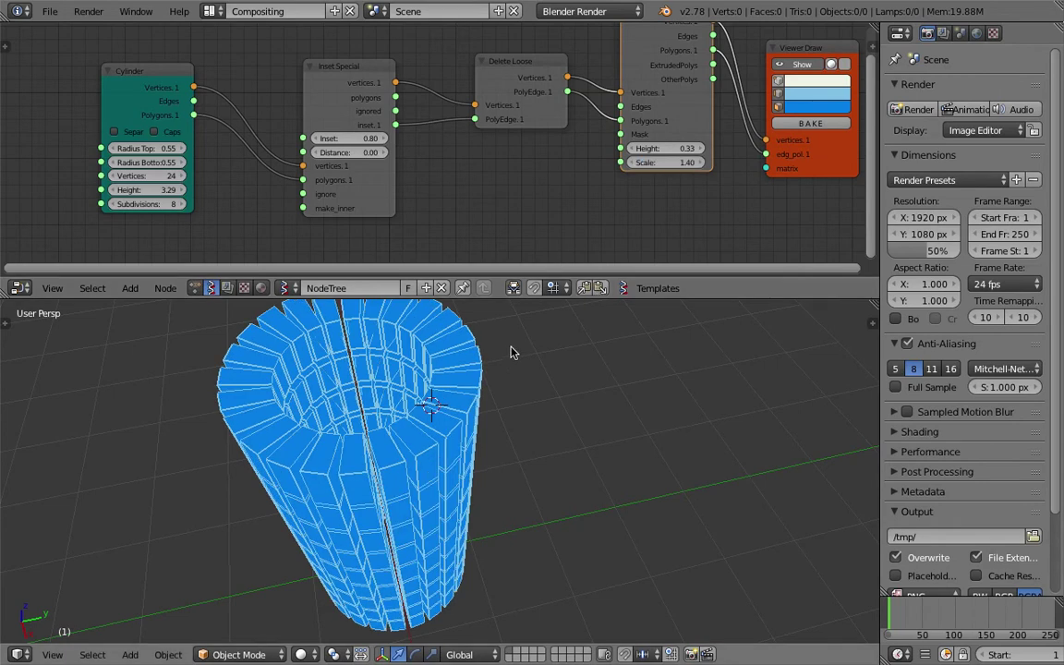
# Step: Set Extrude Separate Faces' Scale to 1.80 and inspect the tube from the side
pyautogui.click(684, 159)
pyautogui.write('1')
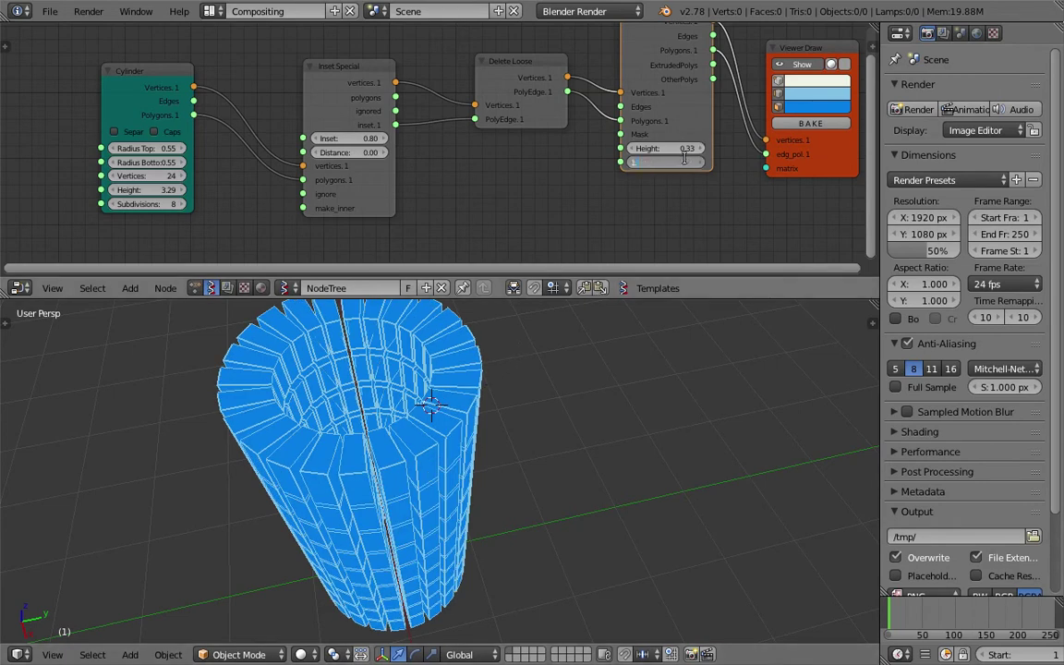
pyautogui.write('.8')
pyautogui.press('Return')
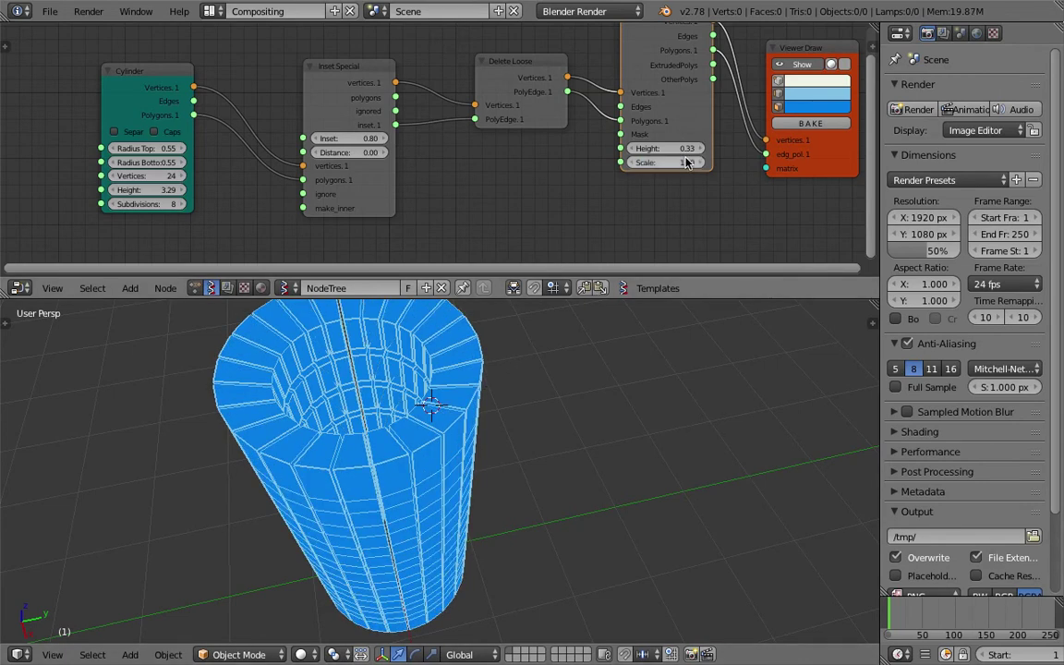
pyautogui.moveTo(461, 371); pyautogui.dragTo(448, 360, button='middle')
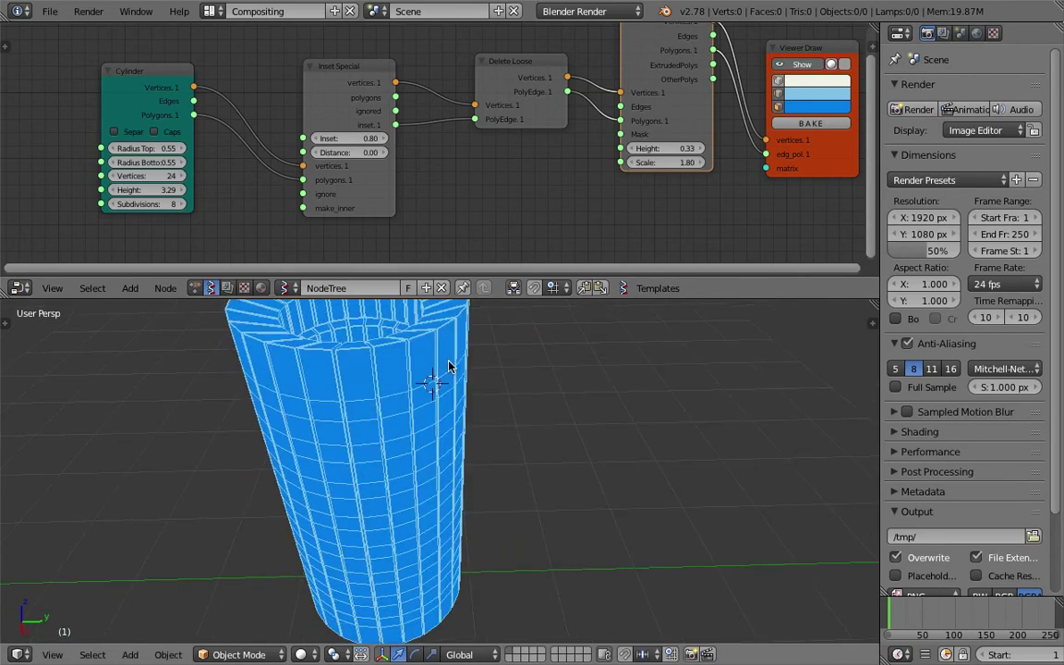
pyautogui.scroll(-1, 717, 145)
# Step: Bake the Viewer Draw geometry to a mesh and move the baked object beside the blue preview
pyautogui.moveTo(717, 144); pyautogui.dragTo(690, 146, button='middle')
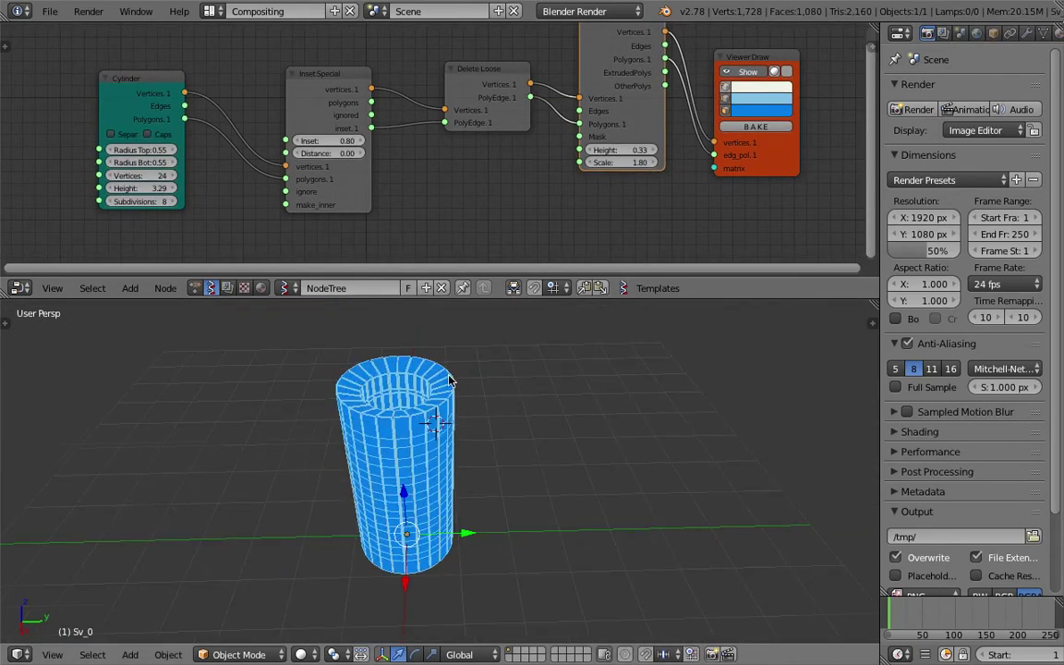
pyautogui.press('g')
pyautogui.click(558, 388)
# Step: Add a level-2 Subdivision Surface modifier to the baked mesh and shade it smooth
pyautogui.hotkey('ctrl', '2')
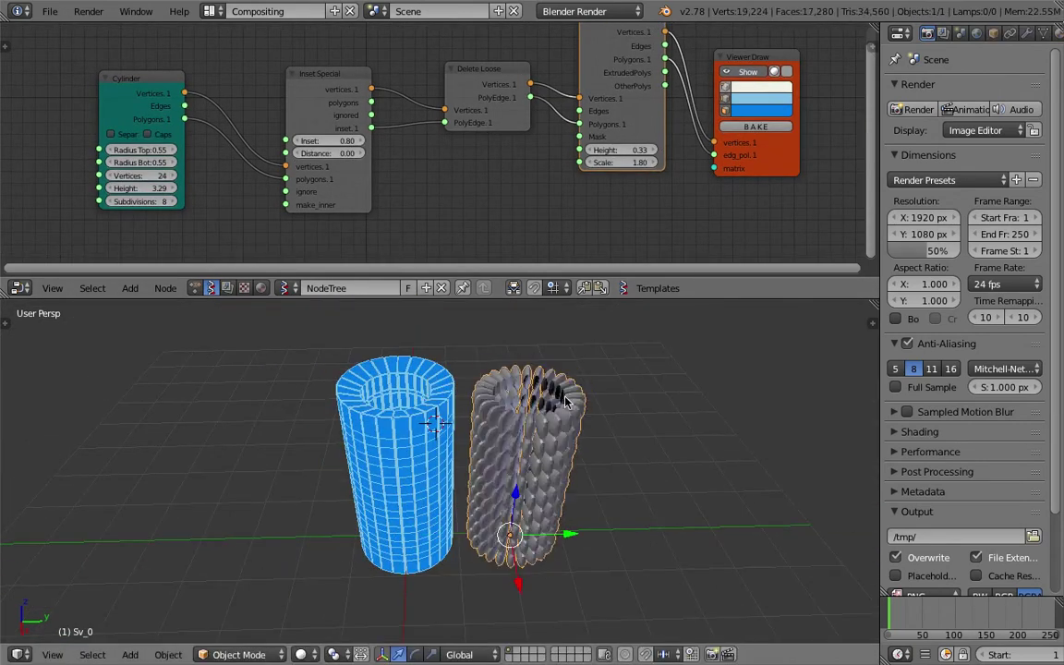
pyautogui.moveTo(559, 388); pyautogui.dragTo(538, 382, button='middle')
pyautogui.press('space')
pyautogui.write('smooth')
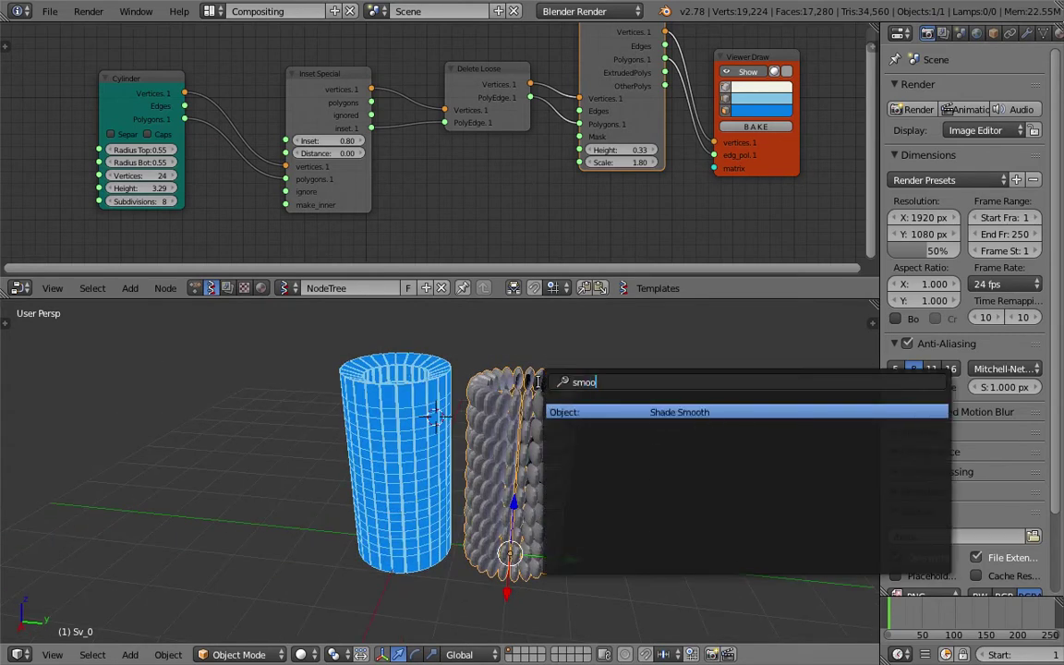
pyautogui.press('Return')
pyautogui.scroll(4, 479, 408)
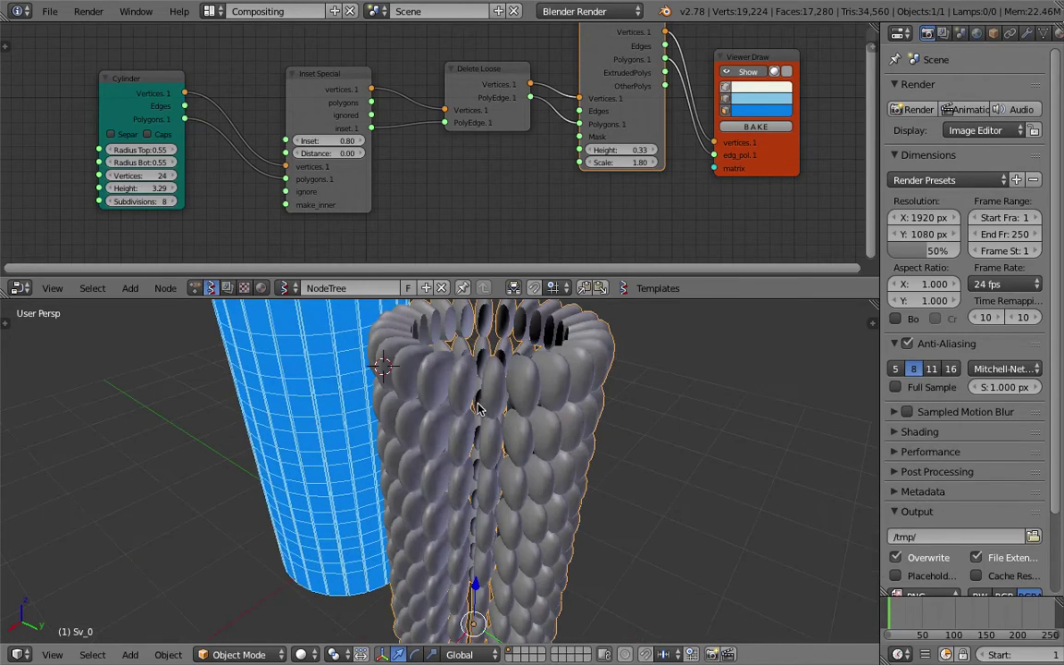
pyautogui.moveTo(478, 408); pyautogui.dragTo(501, 422, button='middle')
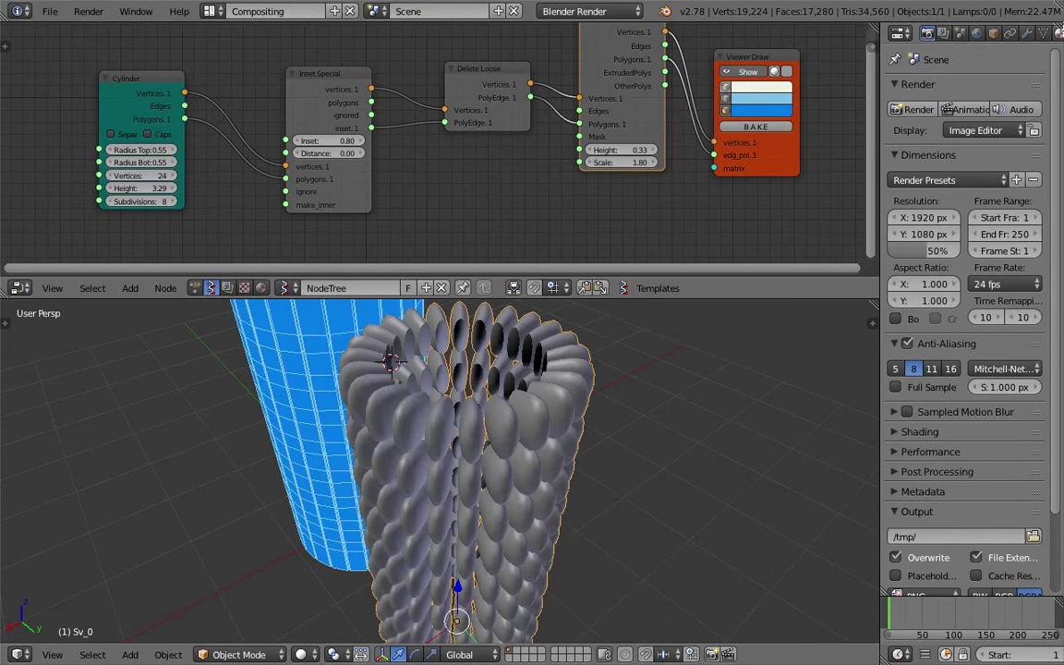
# Step: Add a Bevel modifier to the baked mesh and place it above the Subdivision Surface in the modifier stack
pyautogui.click(1026, 33)
pyautogui.click(964, 90)
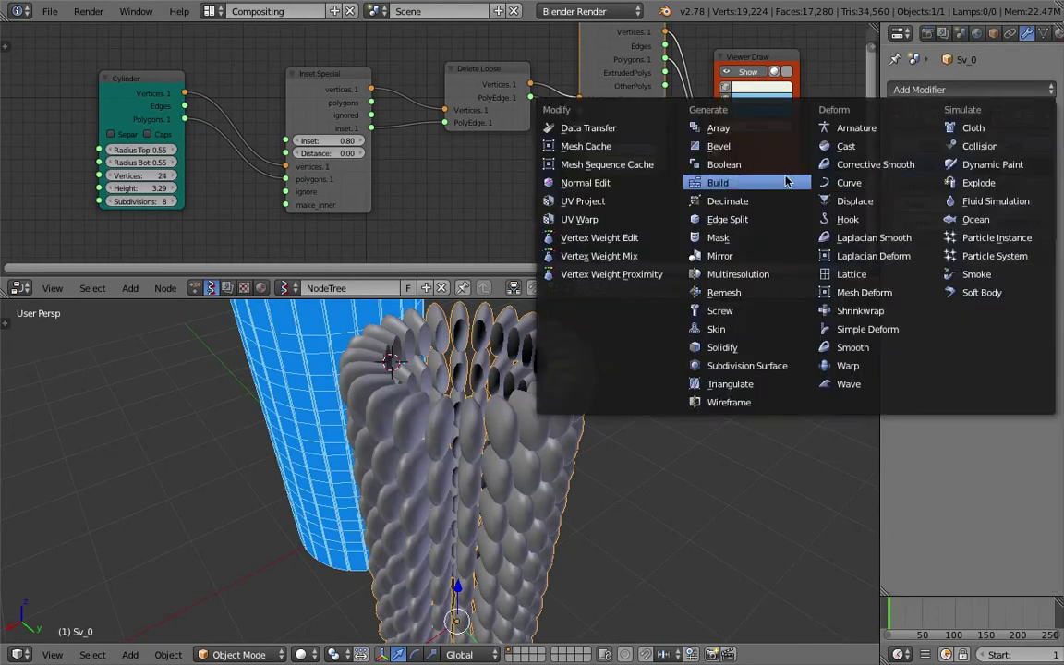
pyautogui.click(718, 146)
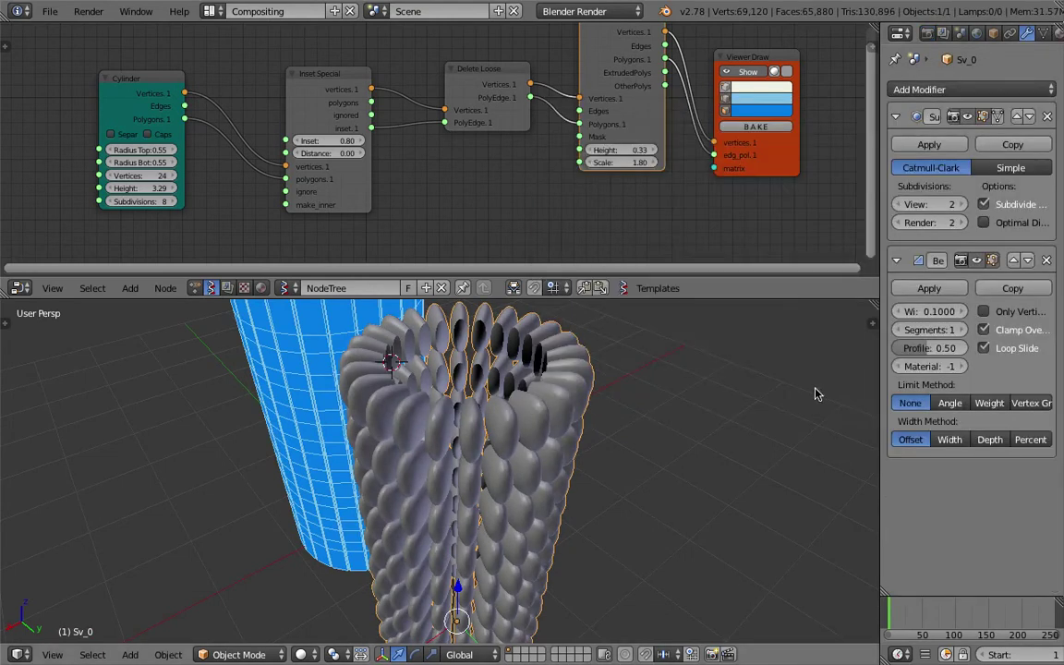
pyautogui.click(1015, 261)
pyautogui.moveTo(744, 361); pyautogui.dragTo(719, 385, button='middle')
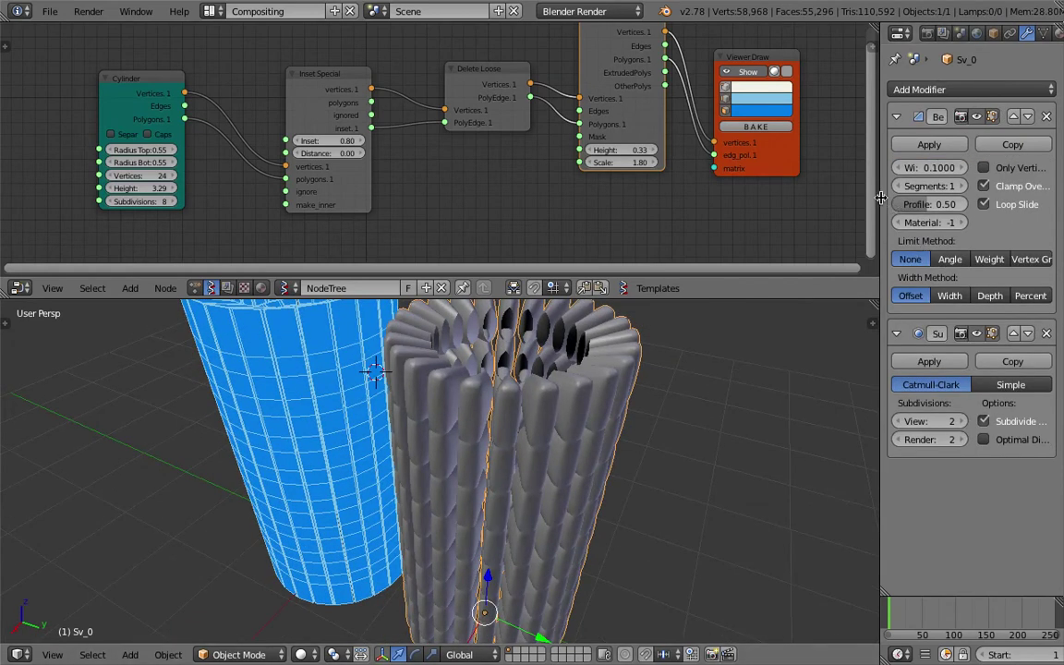
# Step: Widen the modifier settings area, set the Bevel width to 1.8090, and try the Only Vertices option
pyautogui.moveTo(880, 198); pyautogui.dragTo(826, 197)
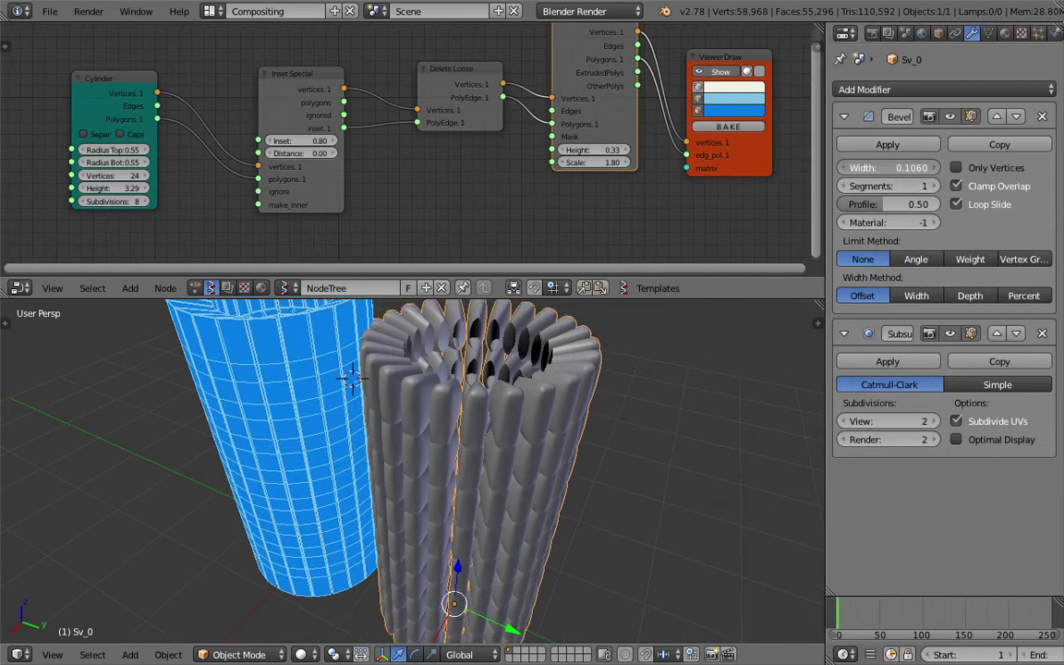
pyautogui.moveTo(877, 170)
pyautogui.mouseDown()
pyautogui.moveTo(888, 175)
pyautogui.moveTo(868, 173)
pyautogui.mouseUp()
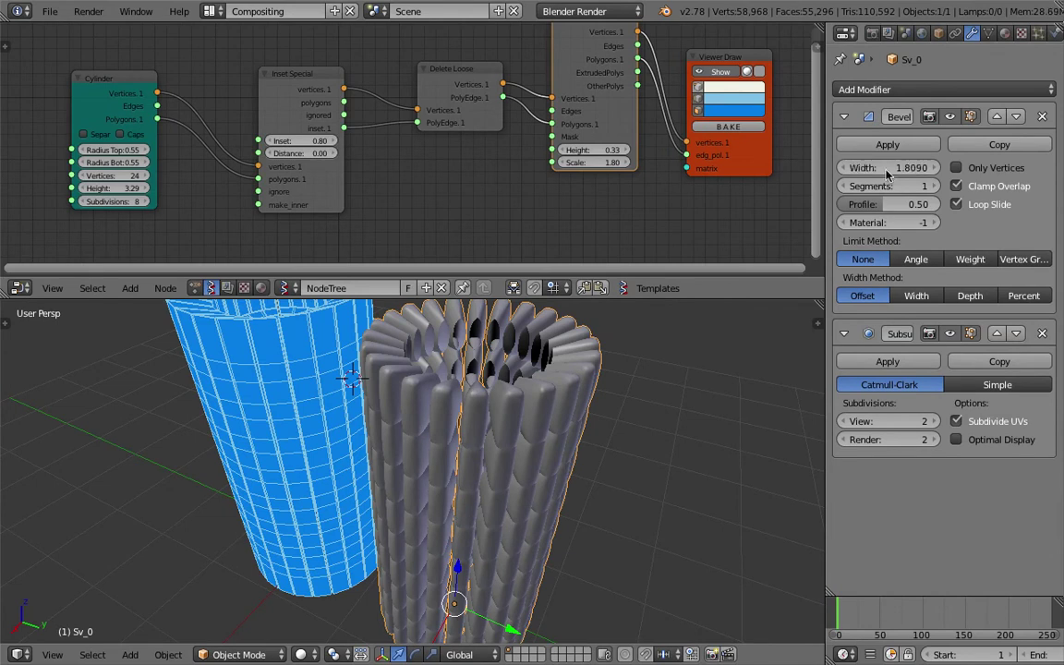
pyautogui.click(996, 169)
pyautogui.click(996, 169)
pyautogui.moveTo(826, 202); pyautogui.dragTo(781, 204)
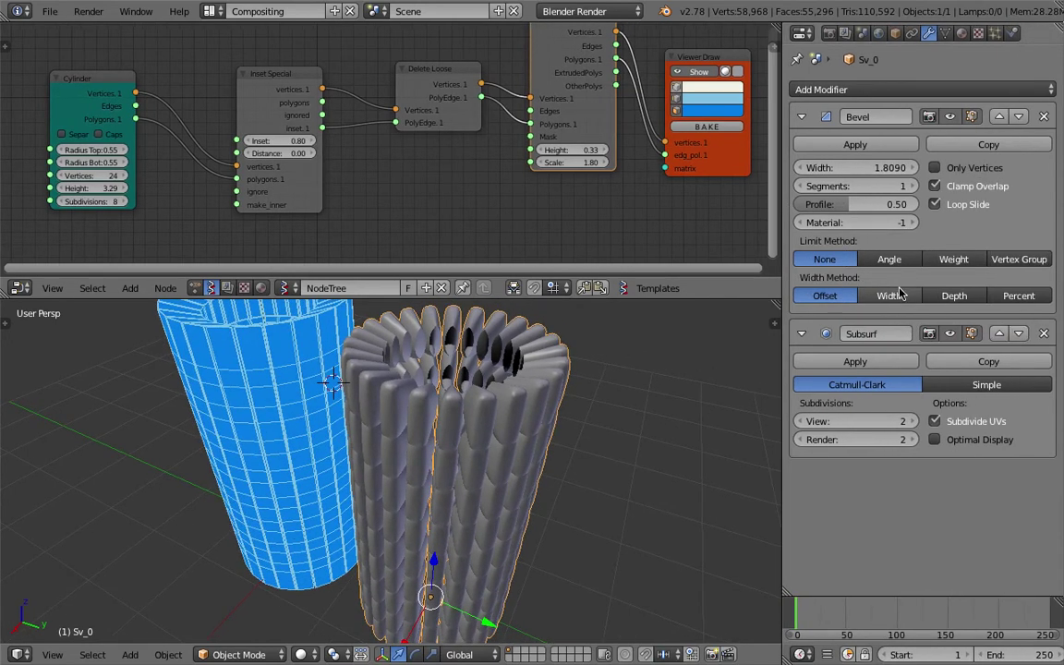
# Step: Compare the Bevel's Percent, Offset and Depth width methods, set the width to 2.0740, and choose the Width method
pyautogui.click(892, 297)
pyautogui.click(969, 297)
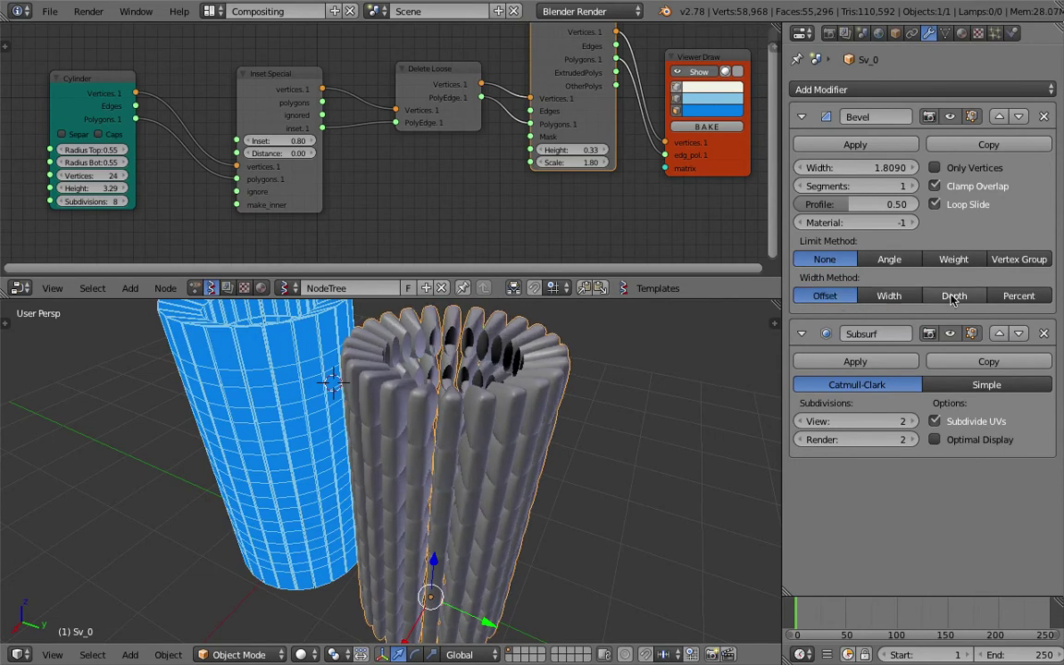
pyautogui.click(1019, 295)
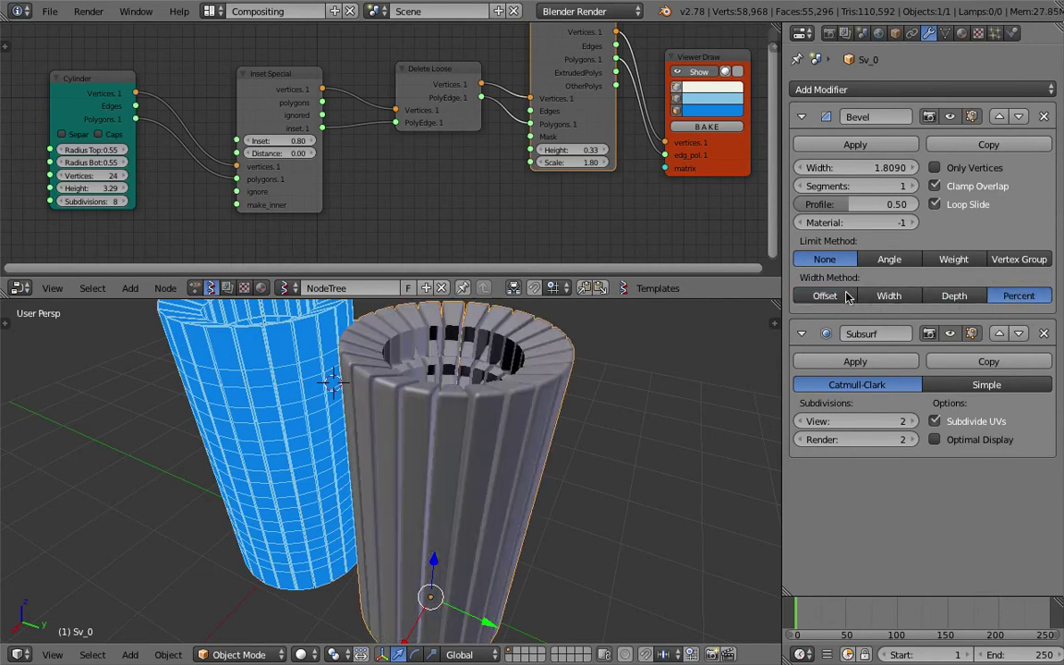
pyautogui.click(825, 296)
pyautogui.click(933, 297)
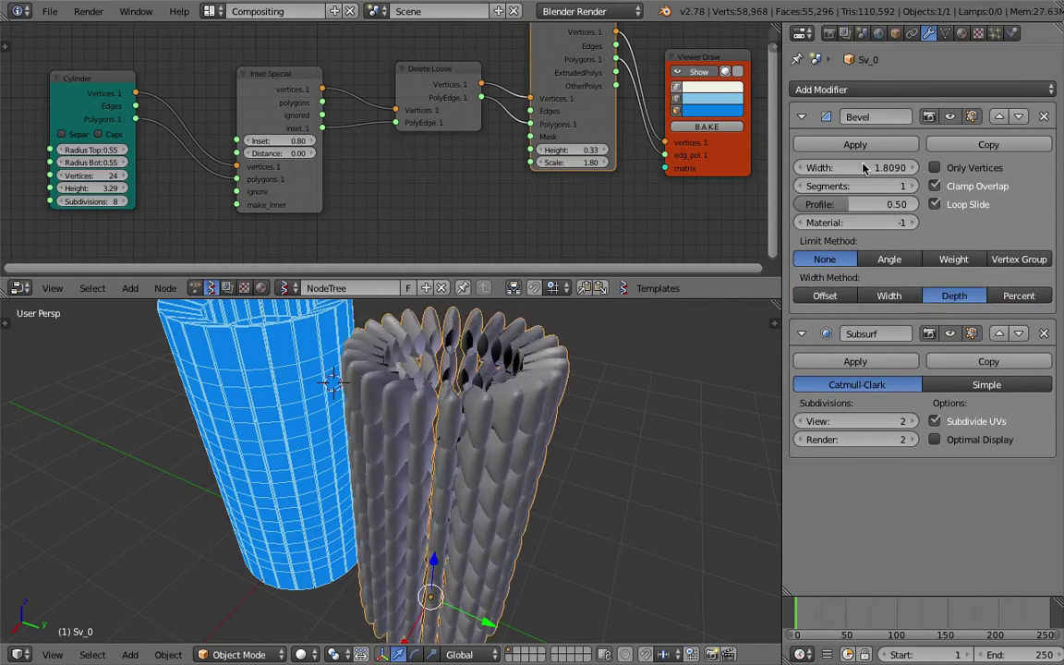
pyautogui.moveTo(882, 168); pyautogui.dragTo(886, 168)
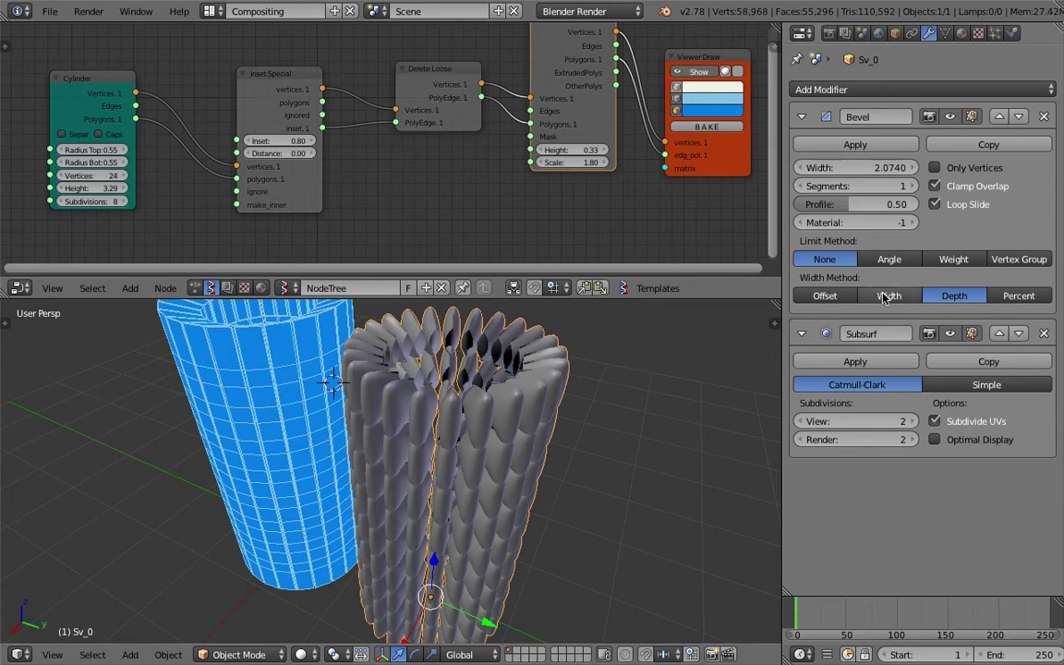
pyautogui.click(888, 295)
pyautogui.click(951, 171)
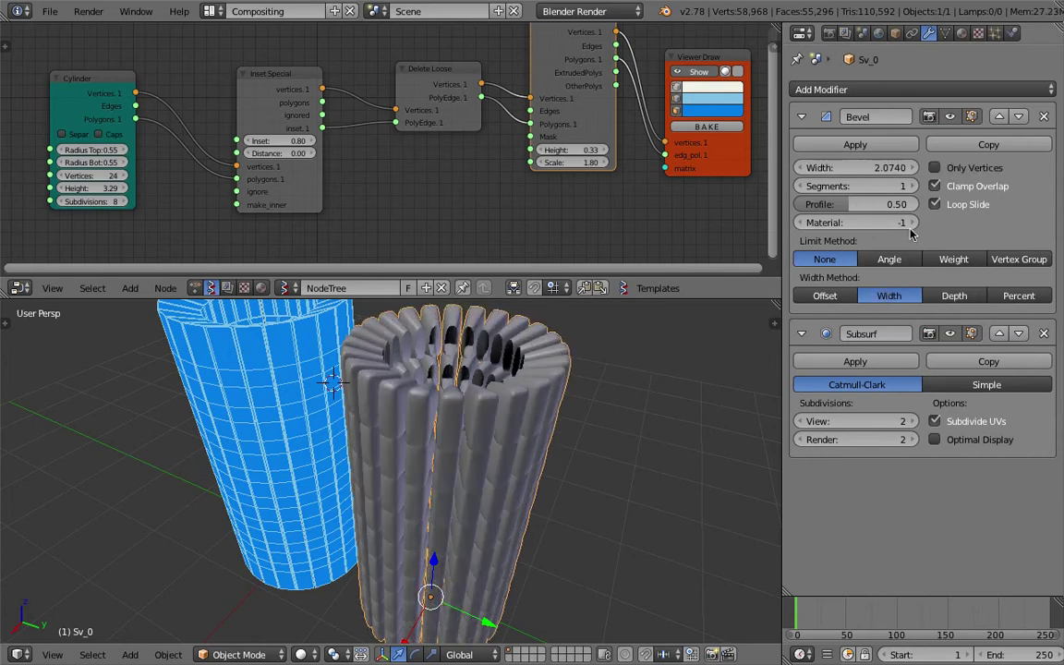
# Step: Try the Bevel's Angle and Weight limits, a width of 2.0990, 2 segments and a 0.49 profile, then return the limit to None
pyautogui.click(881, 259)
pyautogui.click(953, 259)
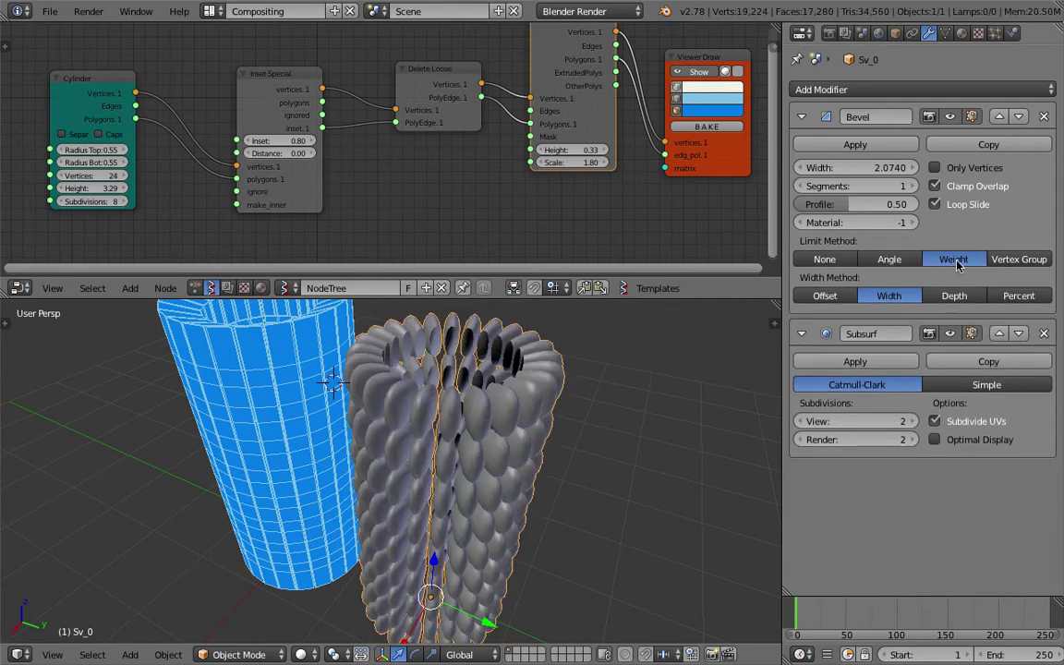
pyautogui.moveTo(855, 168); pyautogui.dragTo(886, 168)
pyautogui.click(910, 186)
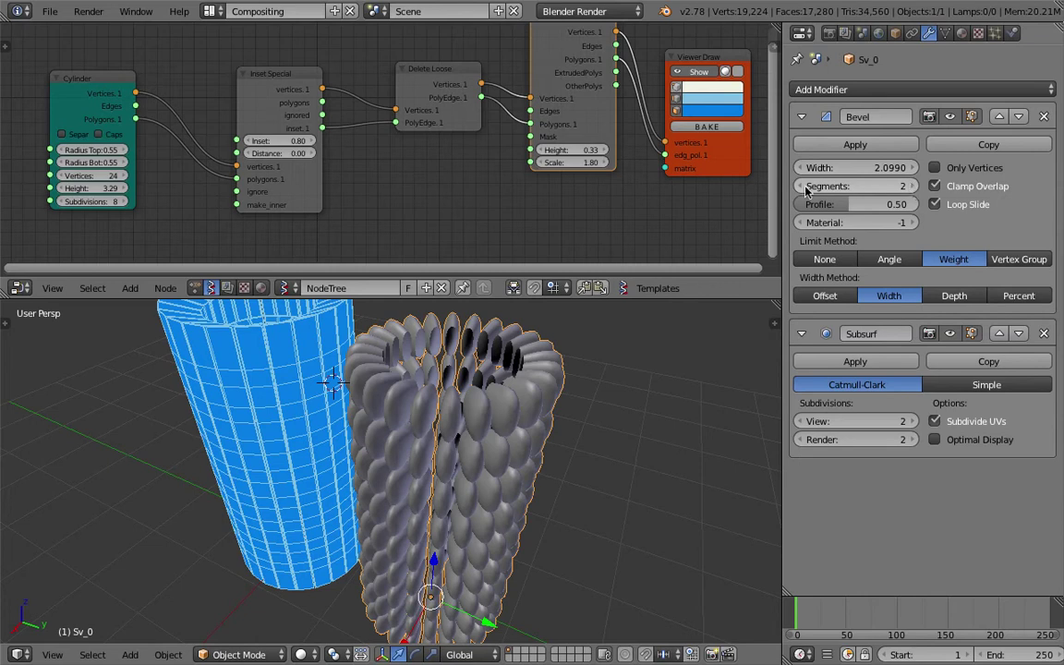
pyautogui.click(800, 187)
pyautogui.moveTo(859, 204); pyautogui.dragTo(855, 204)
pyautogui.click(824, 259)
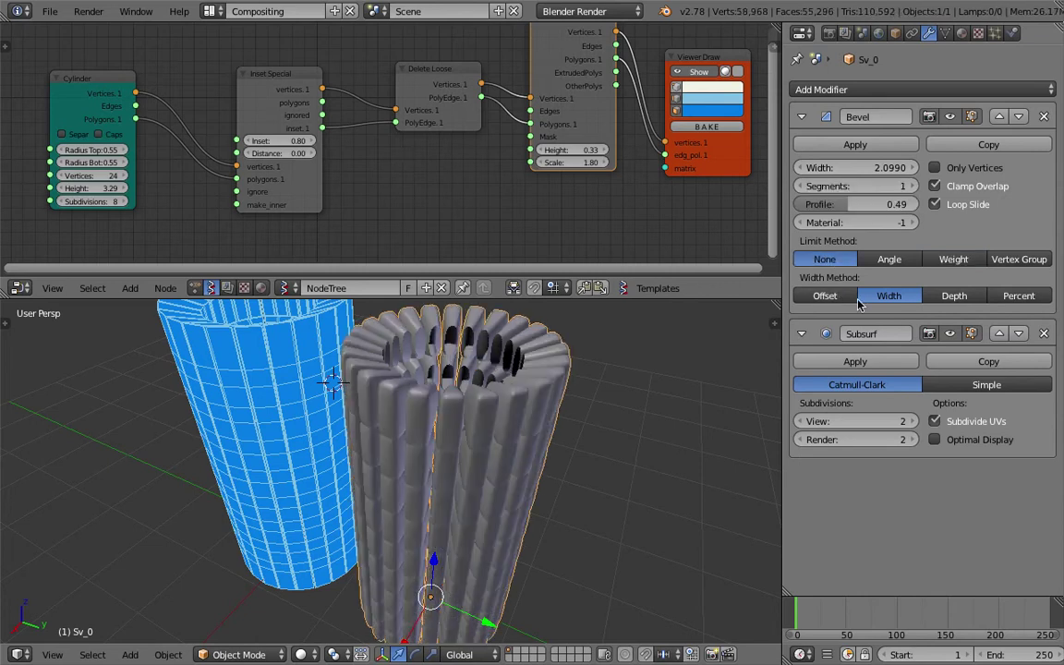
# Step: Cycle through the Bevel's width methods again, choose Depth, and inspect the kernels from the side
pyautogui.click(825, 296)
pyautogui.click(888, 295)
pyautogui.click(954, 296)
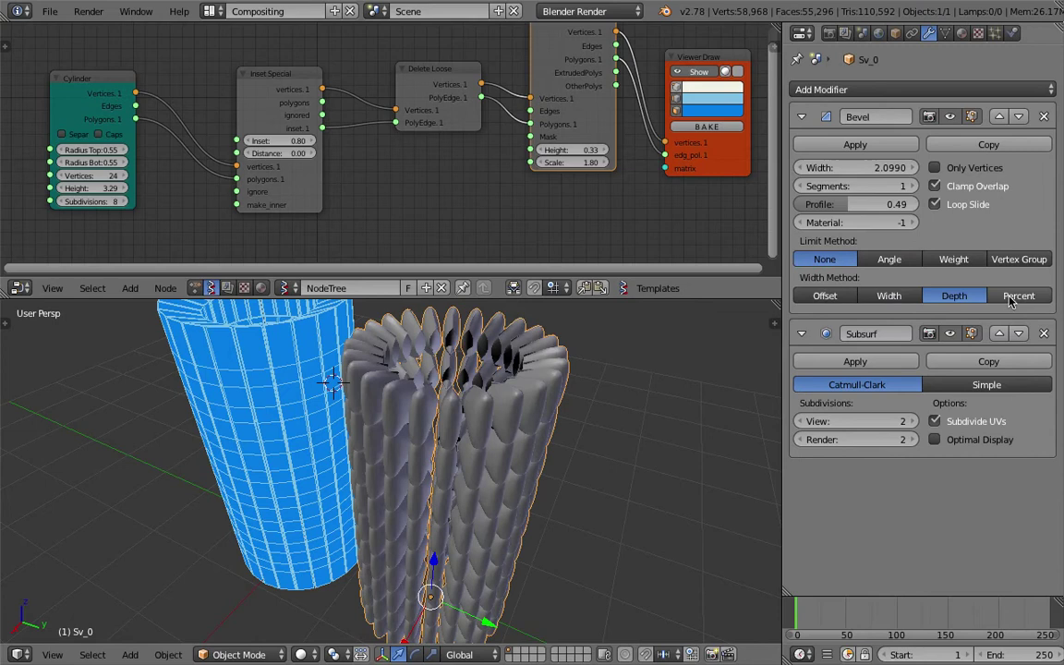
pyautogui.click(1009, 299)
pyautogui.click(929, 296)
pyautogui.moveTo(499, 508); pyautogui.dragTo(490, 455, button='middle')
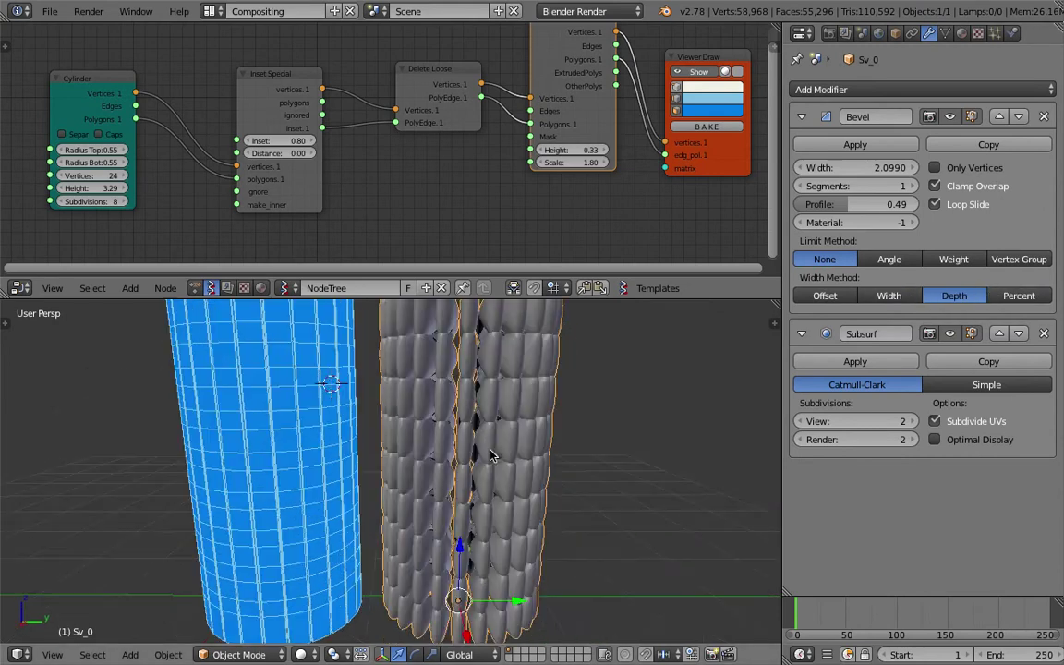
pyautogui.moveTo(480, 360); pyautogui.dragTo(499, 426, button='middle')
# Step: Delete the baked corn mesh, keeping the node preview, and save over the file
pyautogui.scroll(-4, 485, 417)
pyautogui.scroll(3, 456, 433)
pyautogui.moveTo(488, 492); pyautogui.dragTo(523, 483, button='middle')
pyautogui.press('Delete')
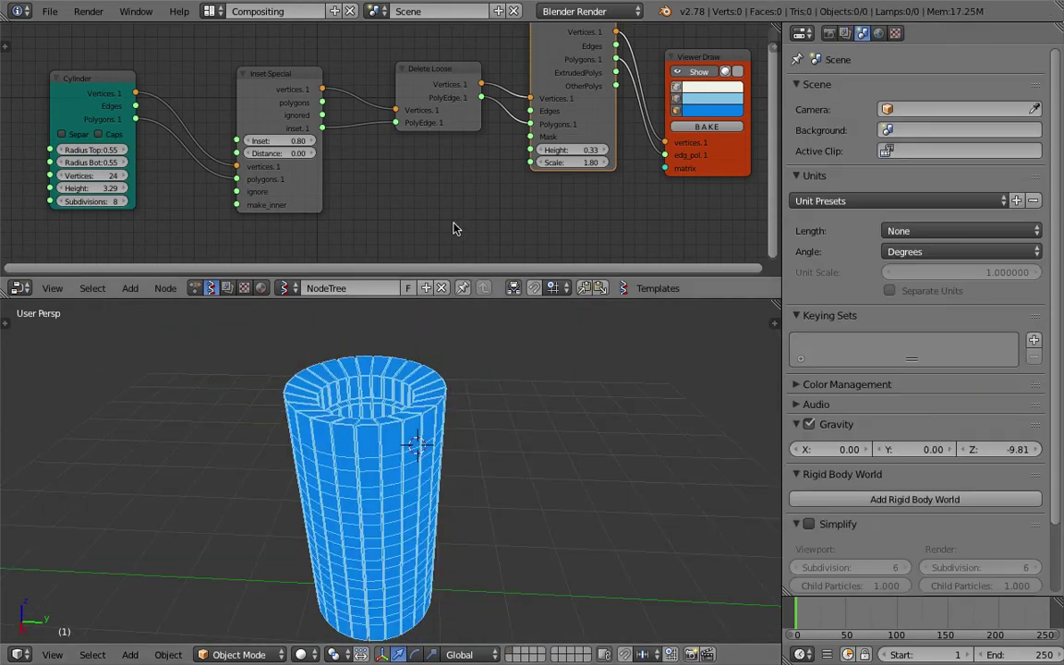
pyautogui.hotkey('ctrl', 's')
pyautogui.click(451, 197)
# Step: Rearrange the Inset Special, Delete Loose and Extrude Separate Faces nodes to space out the node chain
pyautogui.moveTo(316, 77); pyautogui.dragTo(277, 78)
pyautogui.moveTo(426, 78); pyautogui.dragTo(388, 87)
pyautogui.scroll(1, 392, 109)
pyautogui.click(230, 66)
pyautogui.moveTo(230, 66); pyautogui.dragTo(233, 43)
pyautogui.moveTo(389, 73); pyautogui.dragTo(396, 64)
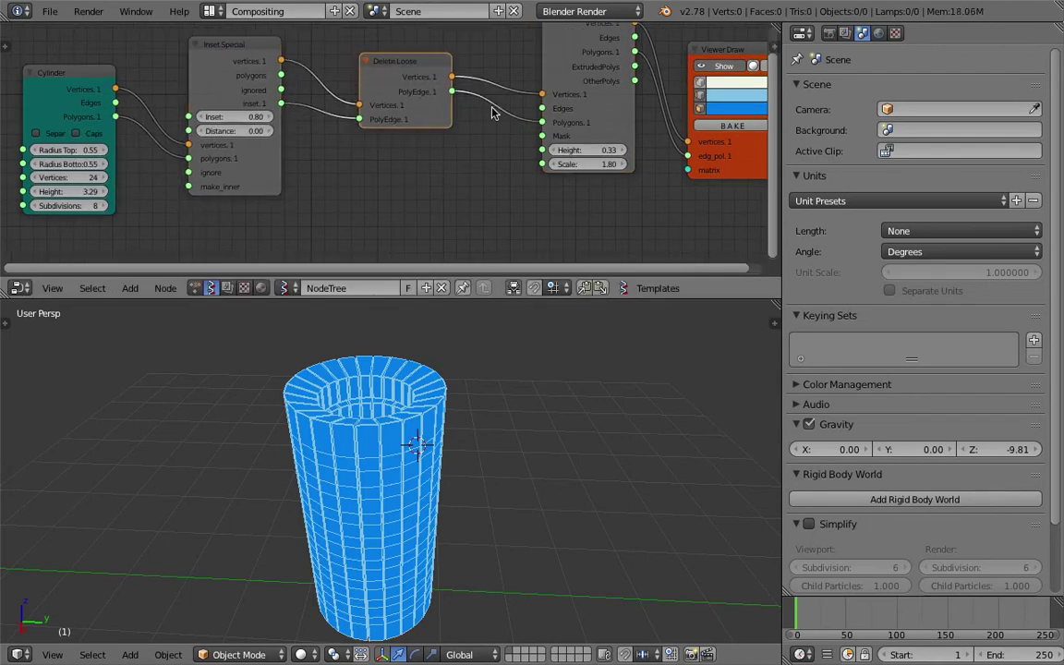
pyautogui.moveTo(613, 113); pyautogui.dragTo(620, 131)
pyautogui.scroll(-1, 622, 144)
pyautogui.moveTo(619, 144); pyautogui.dragTo(574, 133, button='middle')
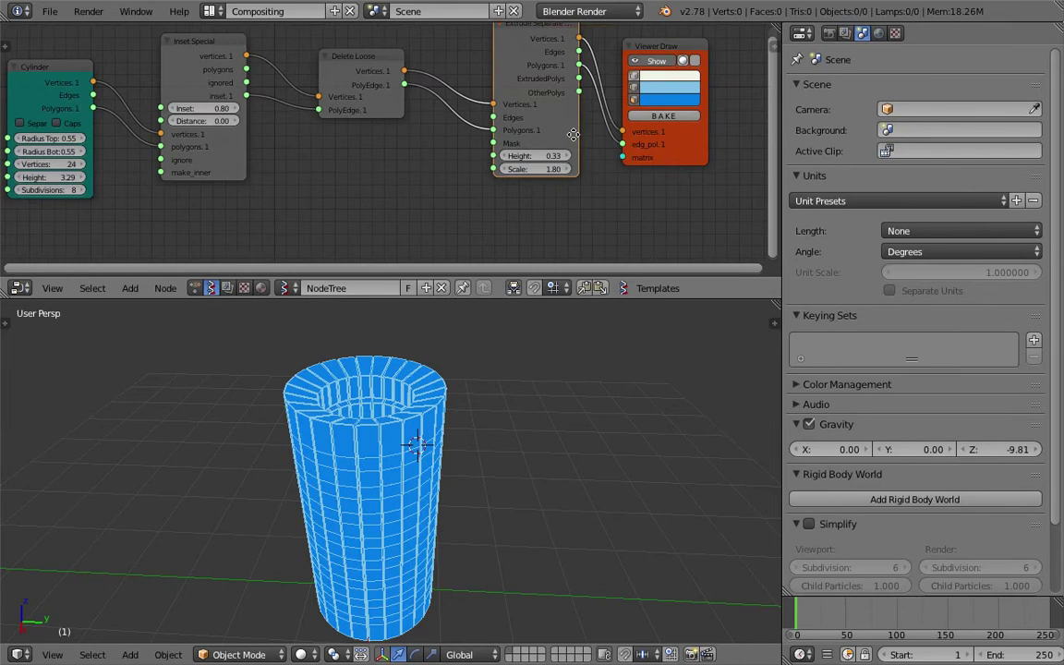
# Step: Narrow the properties area, make the node editor taller, and save over the file
pyautogui.moveTo(691, 151); pyautogui.dragTo(852, 166)
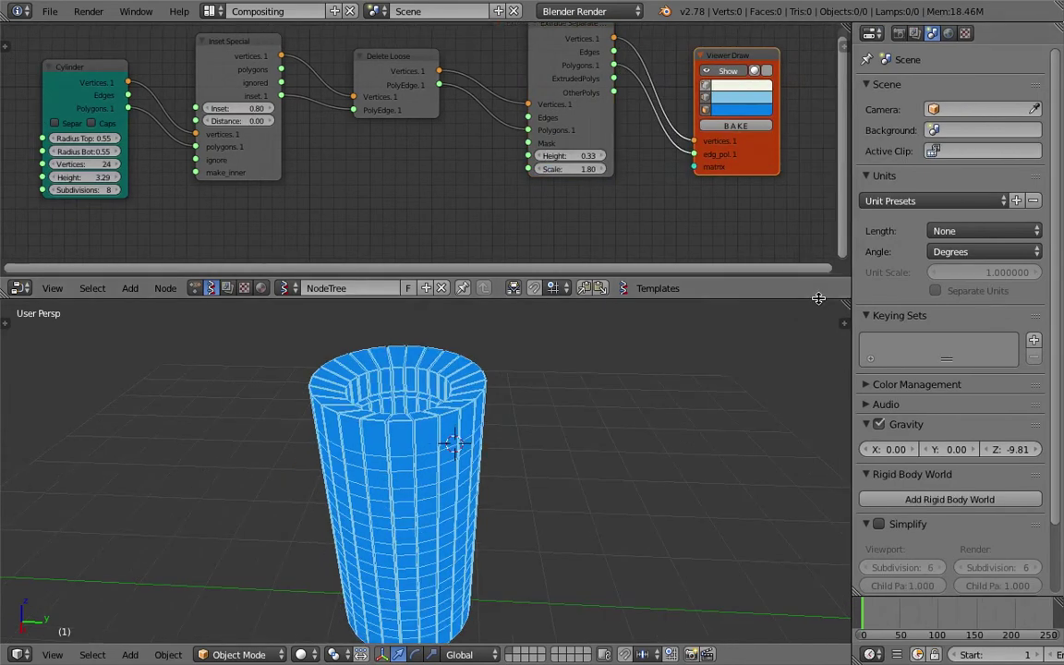
pyautogui.moveTo(819, 299); pyautogui.dragTo(830, 362)
pyautogui.hotkey('ctrl', 's')
pyautogui.moveTo(529, 242); pyautogui.dragTo(548, 214, button='middle')
pyautogui.click(524, 192)
pyautogui.hotkey('ctrl', 's')
pyautogui.moveTo(486, 502); pyautogui.dragTo(365, 510, button='middle')
pyautogui.click(446, 458)
pyautogui.hotkey('ctrl', 's')
pyautogui.click(424, 484)
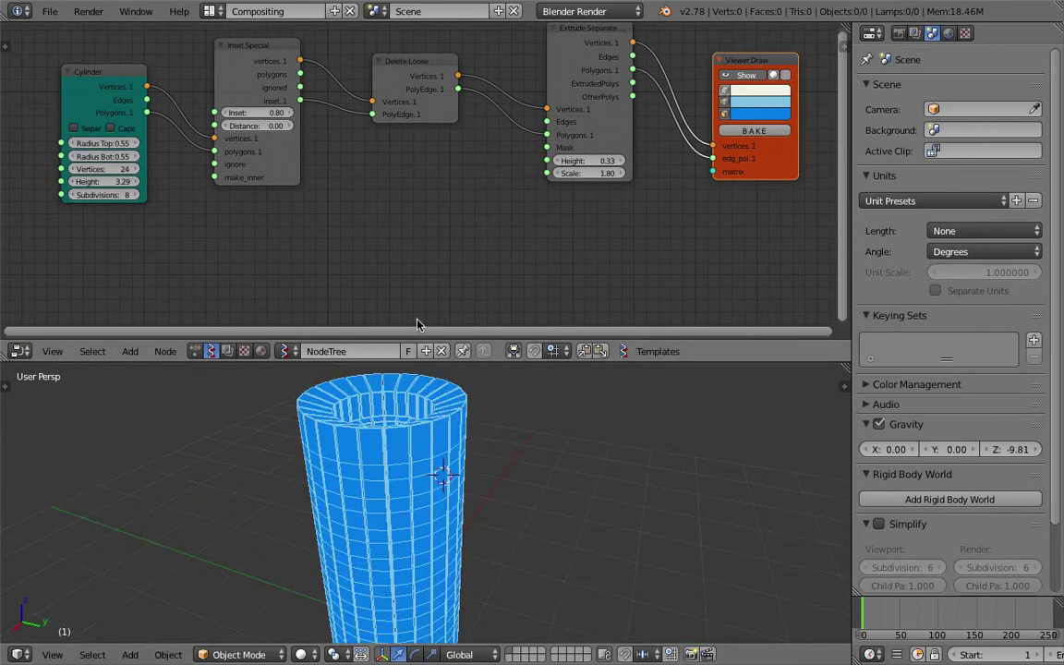
# Step: Add a Vector Noise MK2 node below the Delete Loose node
pyautogui.moveTo(398, 264)
pyautogui.mouseDown(button='middle')
pyautogui.moveTo(413, 235)
pyautogui.moveTo(395, 203)
pyautogui.moveTo(395, 243)
pyautogui.mouseUp(button='middle')
pyautogui.hotkey('shift', 'a')
pyautogui.click(397, 237)
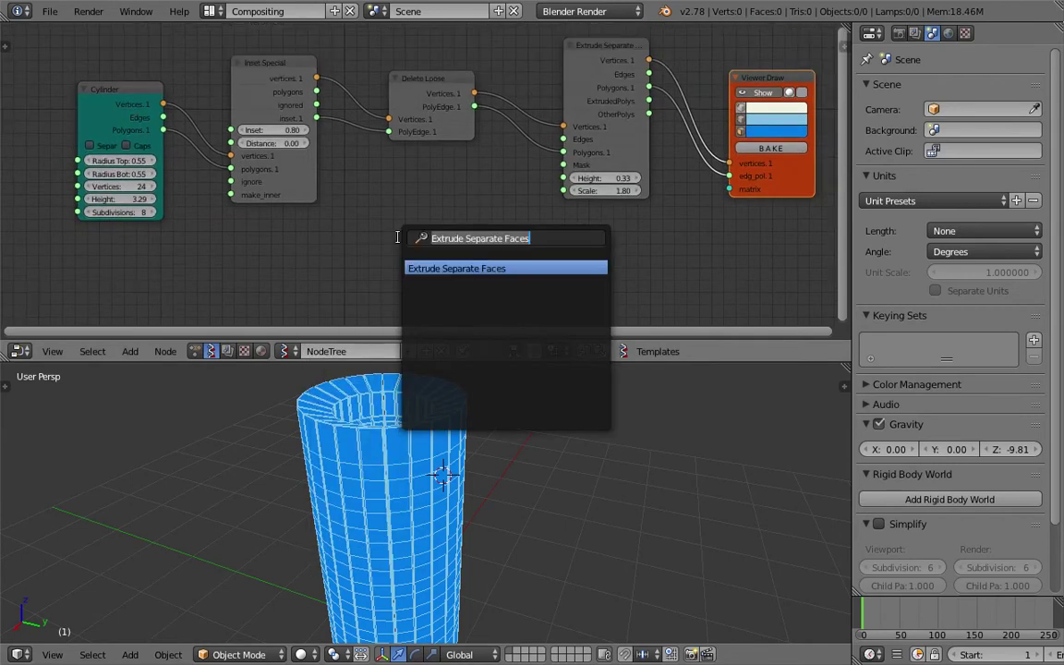
pyautogui.write('noise')
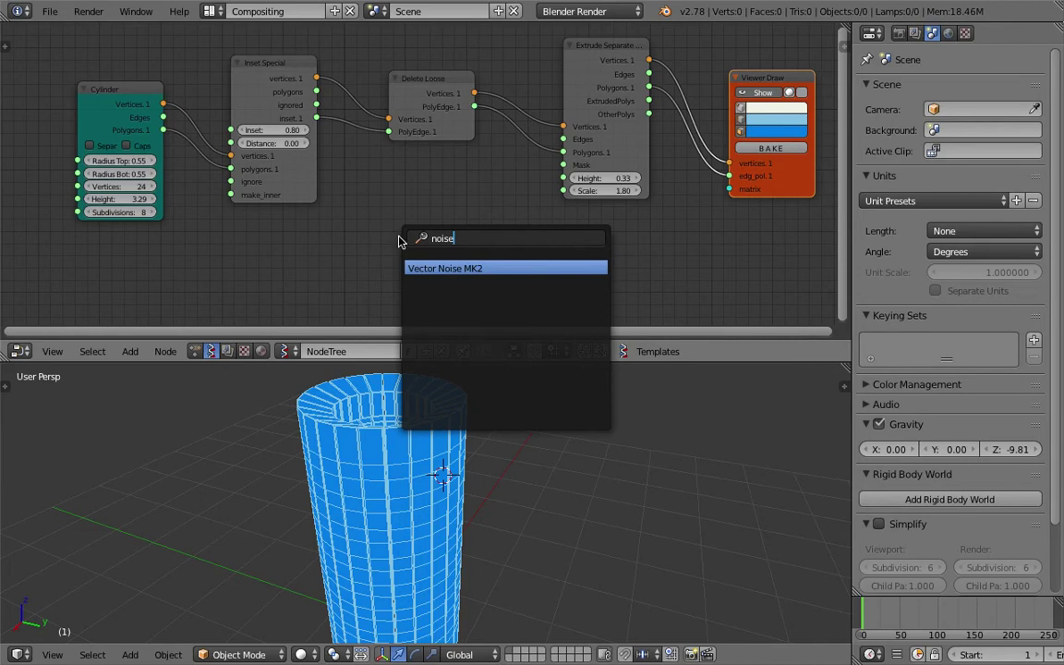
pyautogui.press('Return')
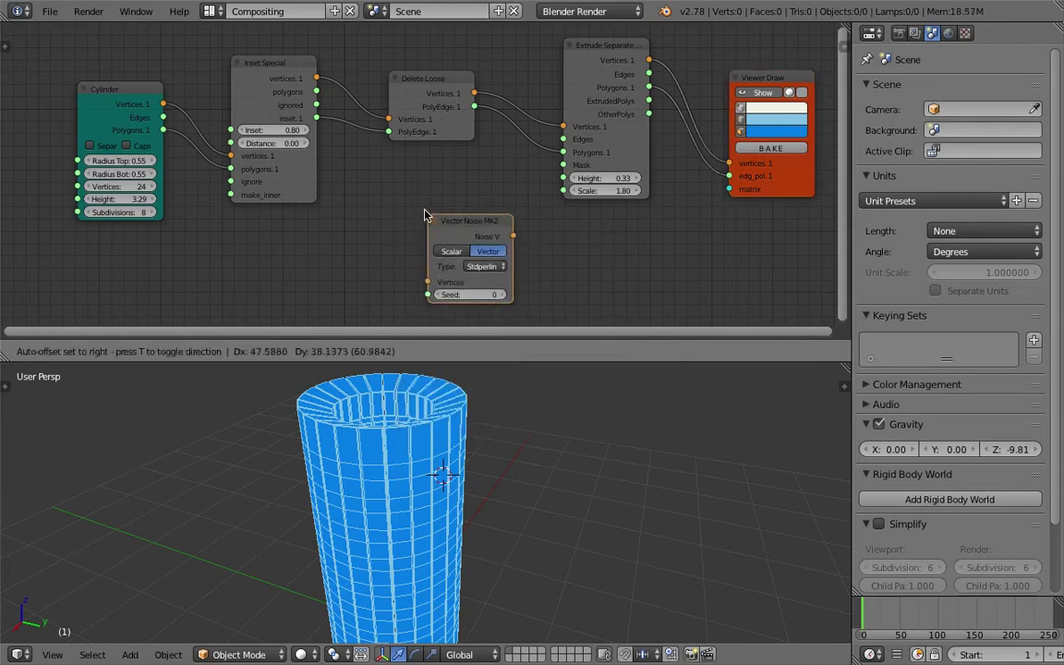
pyautogui.click(441, 239)
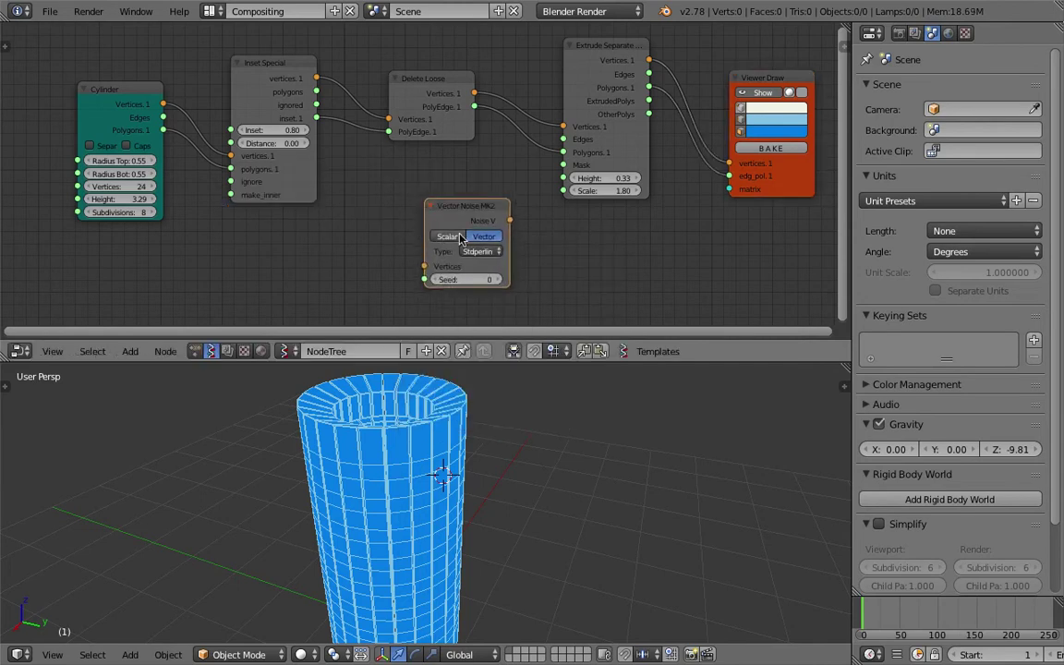
# Step: Switch the Vector Noise node to Scalar output and position it between Delete Loose and Extrude Separate Faces
pyautogui.click(452, 238)
pyautogui.moveTo(448, 214); pyautogui.dragTo(437, 207)
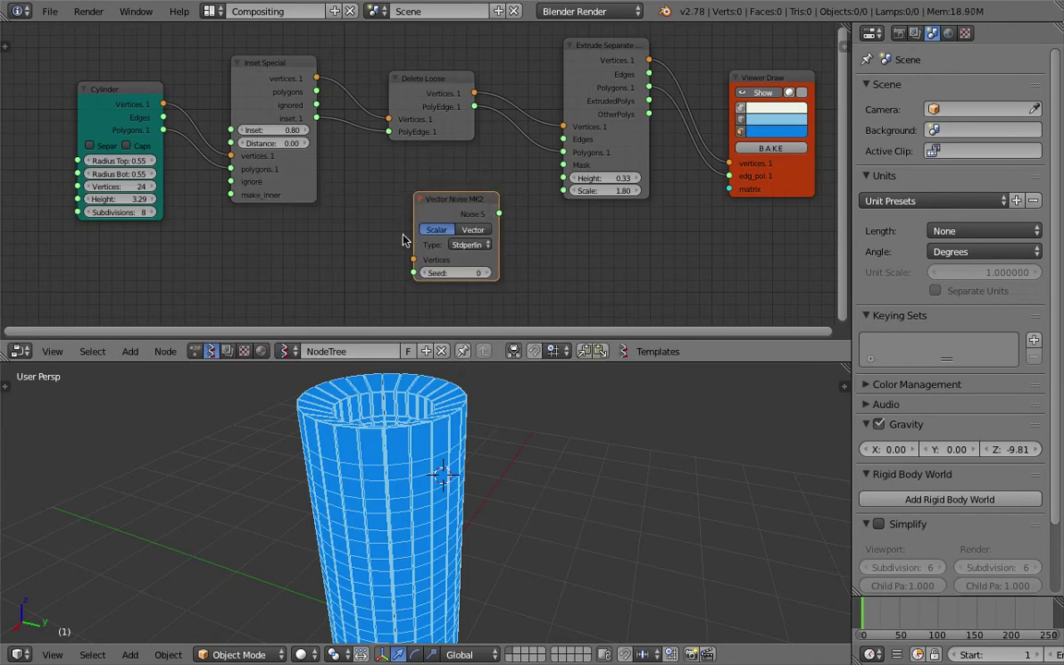
pyautogui.moveTo(403, 423); pyautogui.dragTo(445, 447, button='middle')
pyautogui.moveTo(466, 202); pyautogui.dragTo(484, 203)
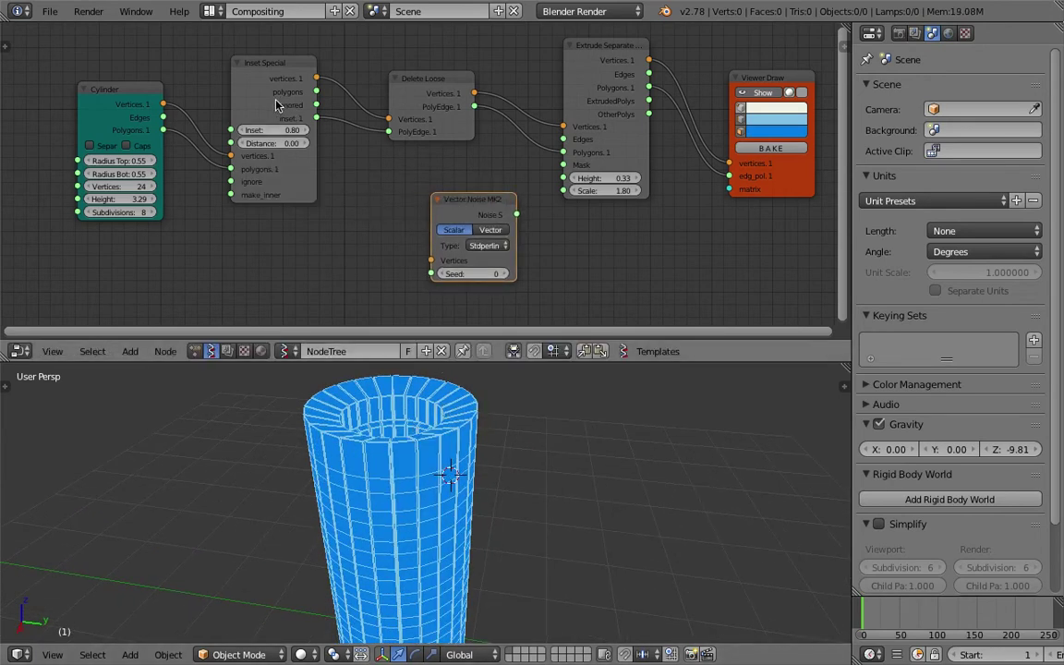
# Step: Move the Cylinder and Inset Special nodes farther from Delete Loose to make room, and save over the file
pyautogui.moveTo(145, 92); pyautogui.dragTo(124, 90)
pyautogui.moveTo(281, 66); pyautogui.dragTo(262, 49)
pyautogui.moveTo(145, 128); pyautogui.dragTo(259, 150)
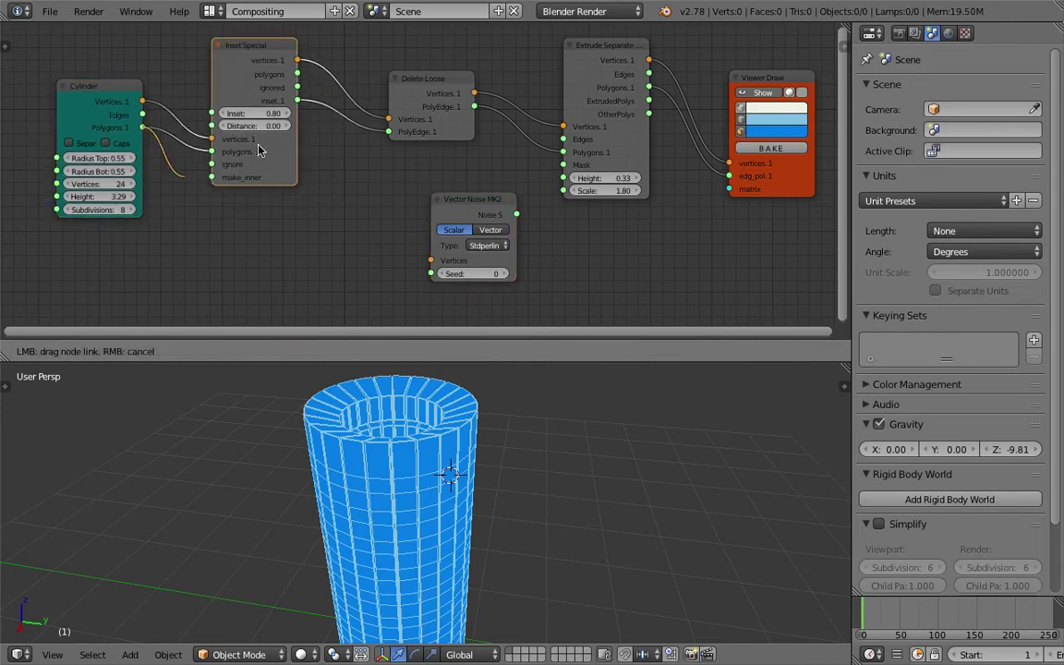
pyautogui.moveTo(307, 112); pyautogui.dragTo(316, 122)
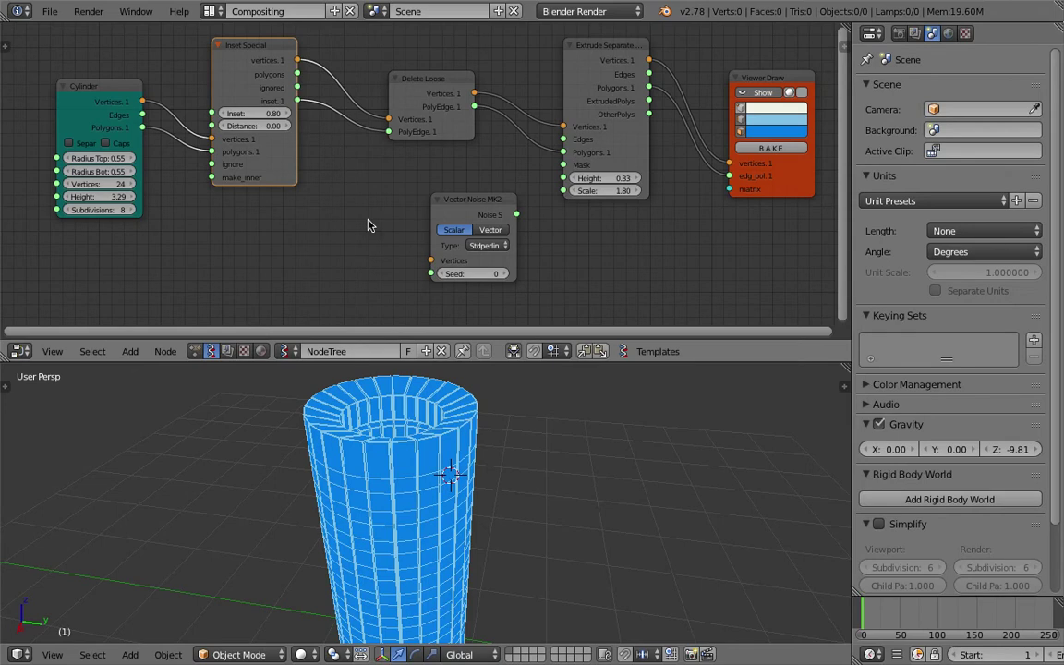
pyautogui.moveTo(277, 53); pyautogui.dragTo(244, 63)
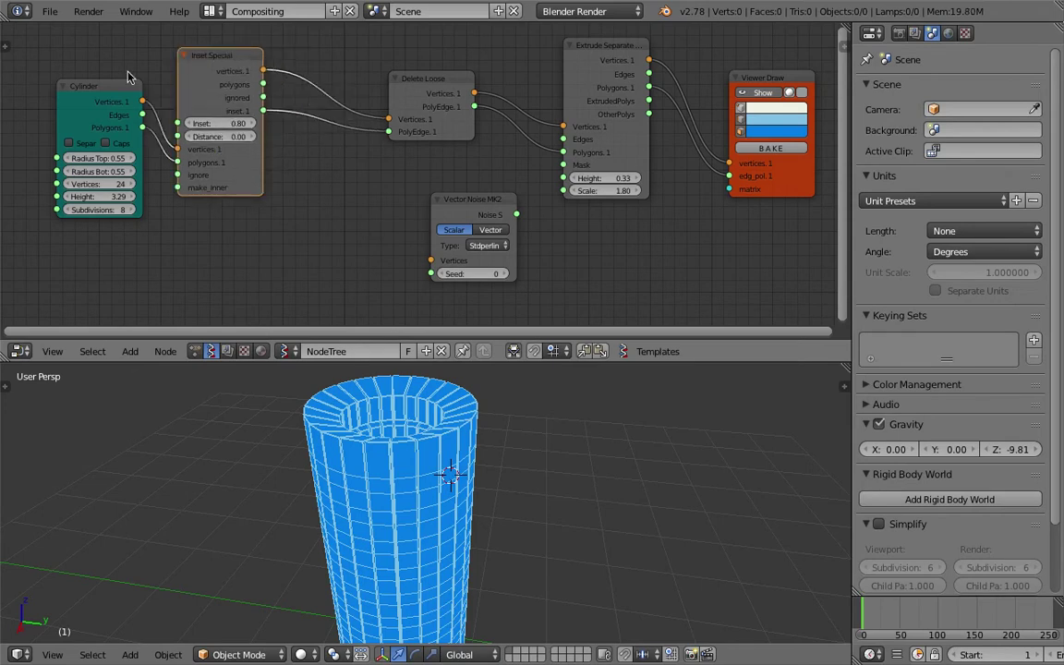
pyautogui.moveTo(97, 85); pyautogui.dragTo(63, 85)
pyautogui.hotkey('ctrl', 's')
pyautogui.click(413, 203)
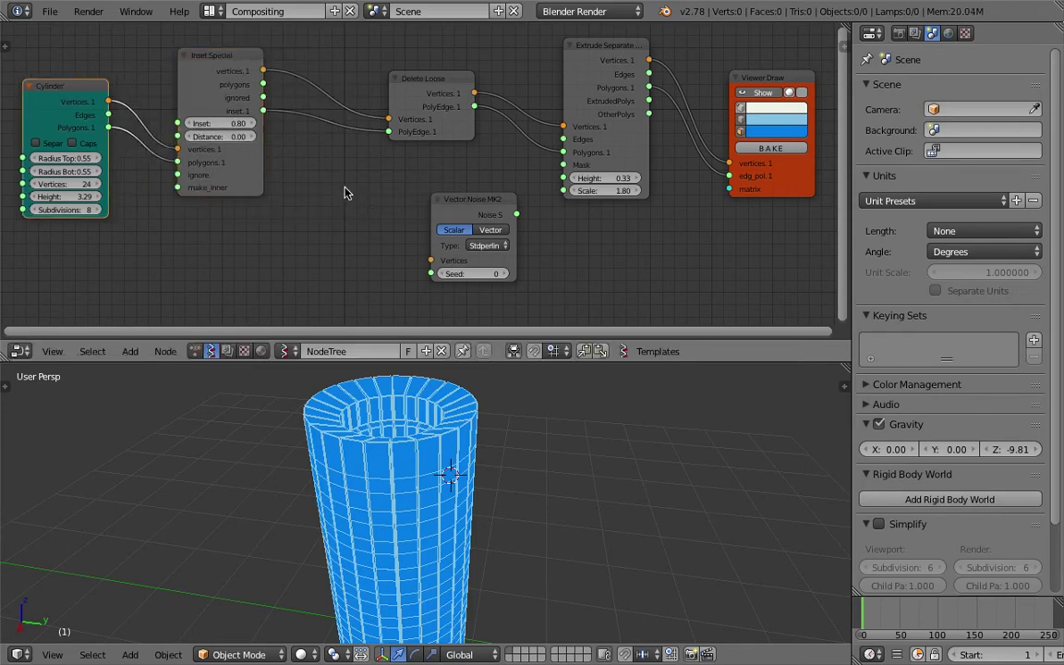
# Step: Add a Centers polygons 3 node below the Delete Loose node
pyautogui.hotkey('shift', 'a')
pyautogui.click(285, 191)
pyautogui.write('polygon c')
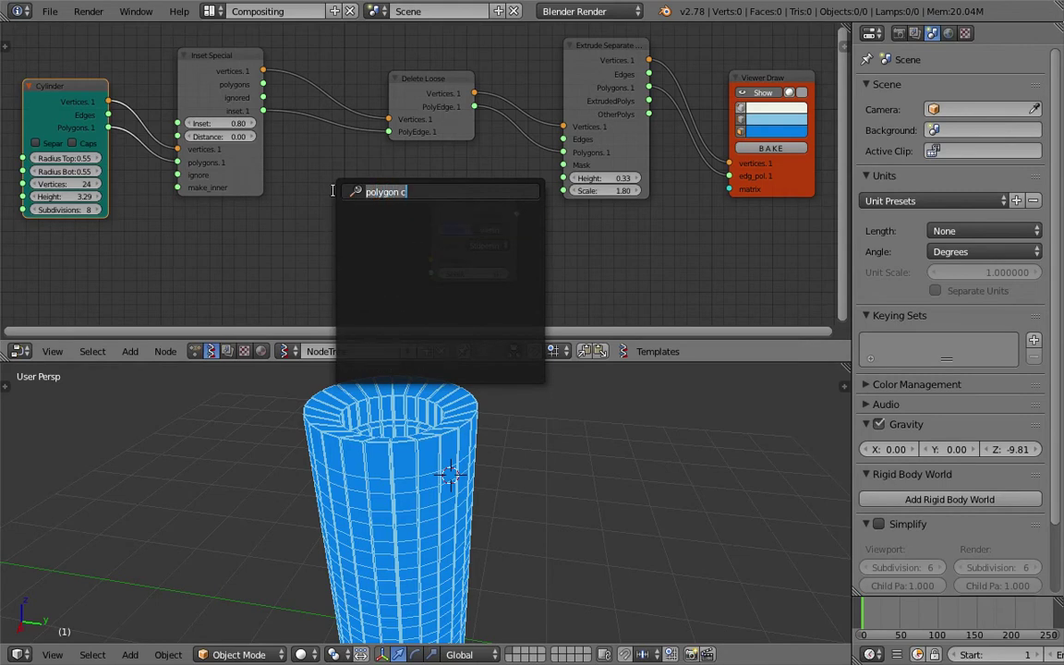
pyautogui.press('BackSpace')
pyautogui.press('BackSpace')
pyautogui.press('BackSpace')
pyautogui.press('BackSpace')
pyautogui.press('BackSpace')
pyautogui.press('BackSpace')
pyautogui.press('BackSpace')
pyautogui.press('BackSpace')
pyautogui.press('BackSpace')
pyautogui.write('center p')
pyautogui.press('BackSpace')
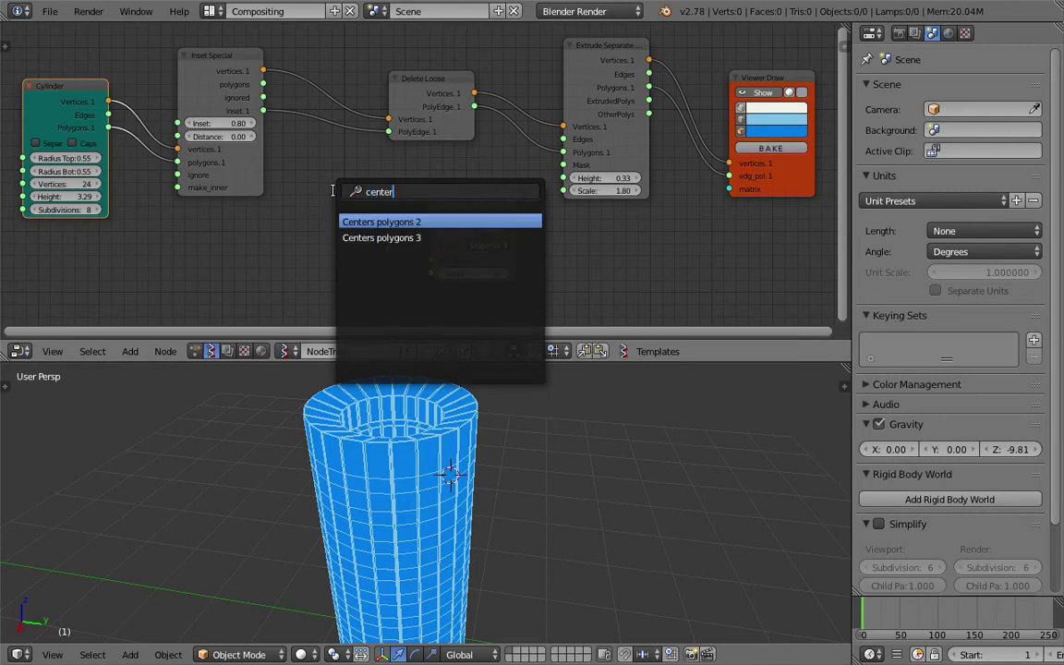
pyautogui.press('Down')
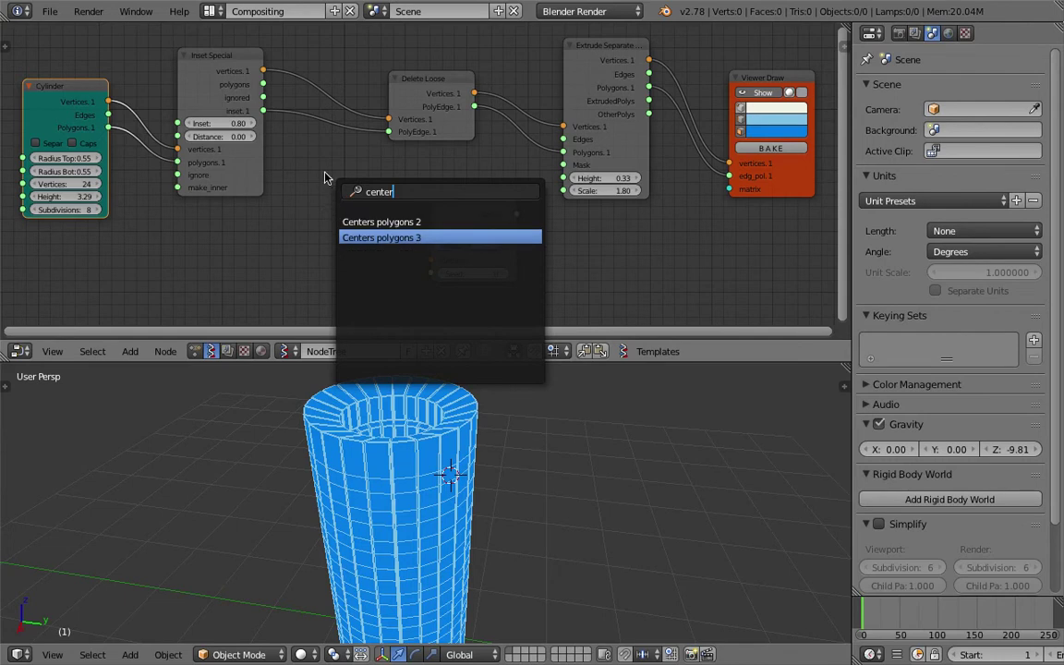
pyautogui.press('Return')
pyautogui.click(316, 171)
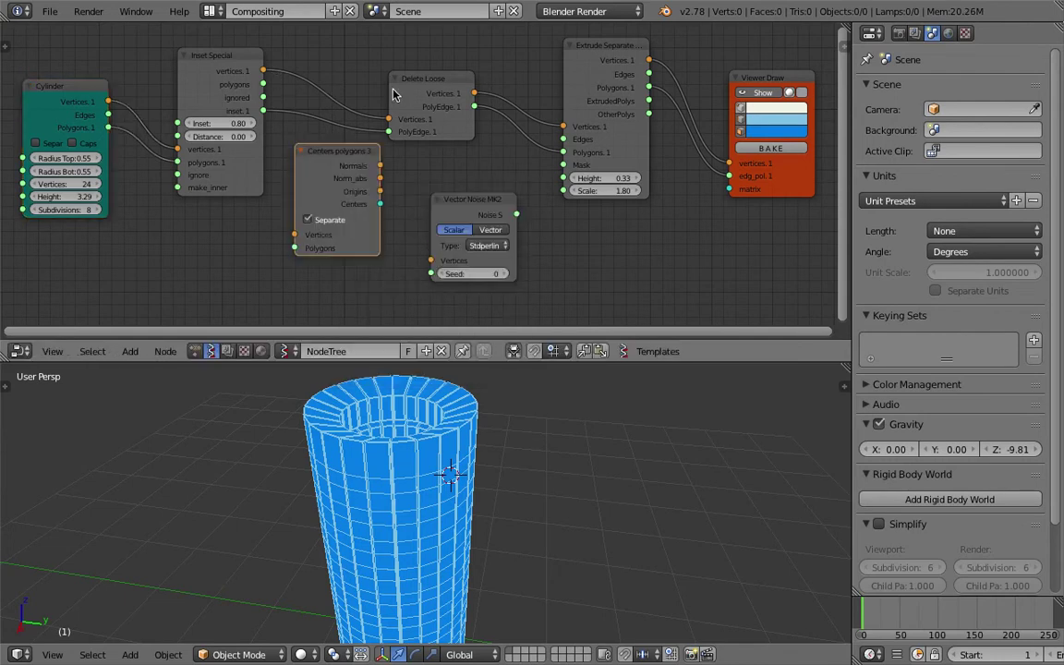
# Step: Connect Delete Loose's vertices and polygons to Centers polygons 3, and its Origins output to the Vector Noise vertices
pyautogui.moveTo(393, 94); pyautogui.dragTo(296, 238)
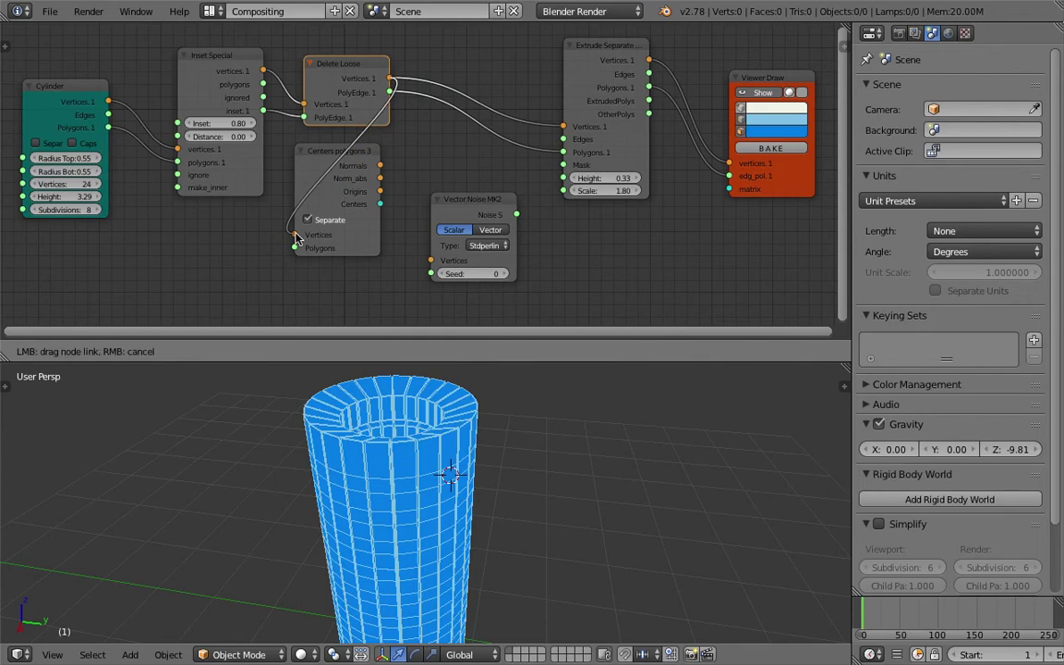
pyautogui.moveTo(392, 94); pyautogui.dragTo(295, 247)
pyautogui.moveTo(381, 171); pyautogui.dragTo(517, 228)
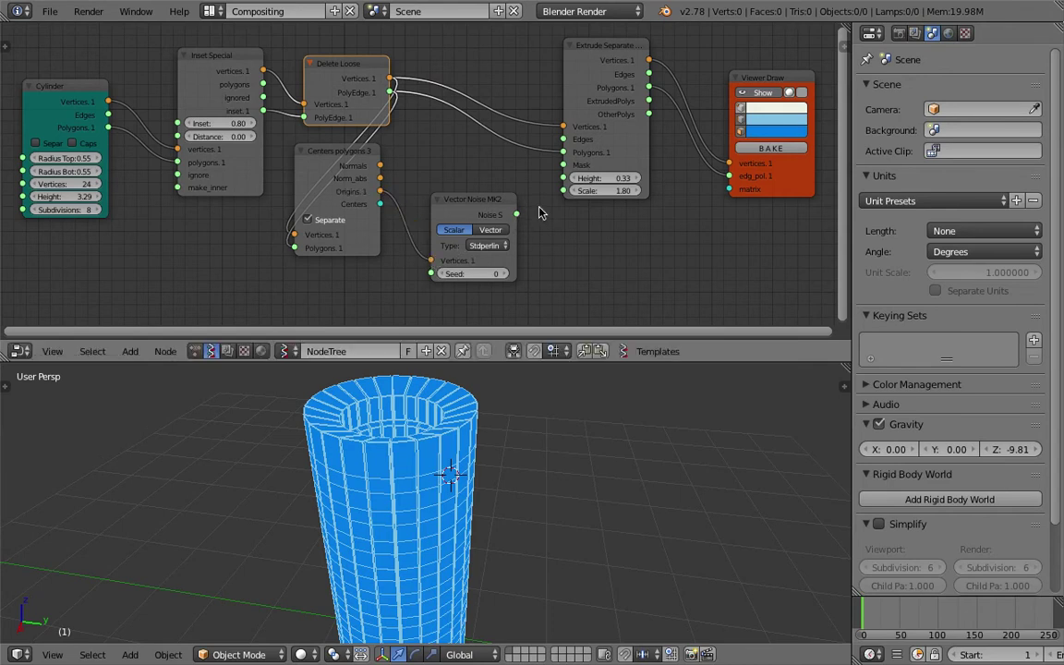
# Step: Move the Extrude Separate Faces and Viewer Draw nodes farther from Vector Noise to make room
pyautogui.moveTo(600, 114); pyautogui.dragTo(652, 106)
pyautogui.click(786, 83)
pyautogui.moveTo(786, 83); pyautogui.dragTo(863, 71)
pyautogui.moveTo(638, 195); pyautogui.dragTo(627, 188, button='middle')
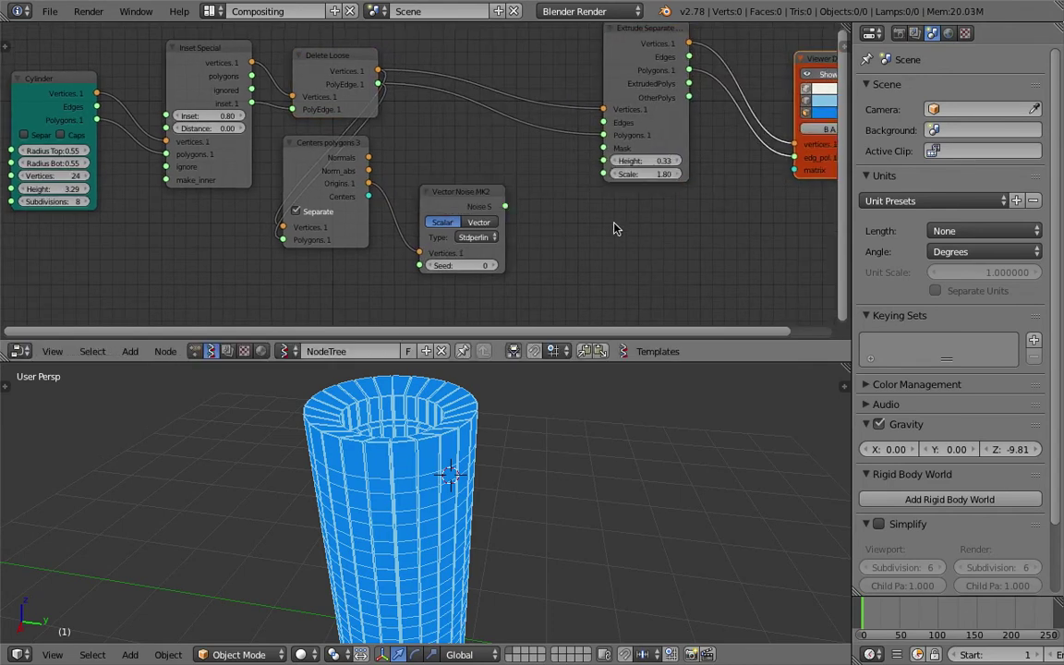
# Step: Add a Math node below Extrude Separate Faces and set its function to Round
pyautogui.hotkey('shift', 'a')
pyautogui.click(625, 222)
pyautogui.write('math')
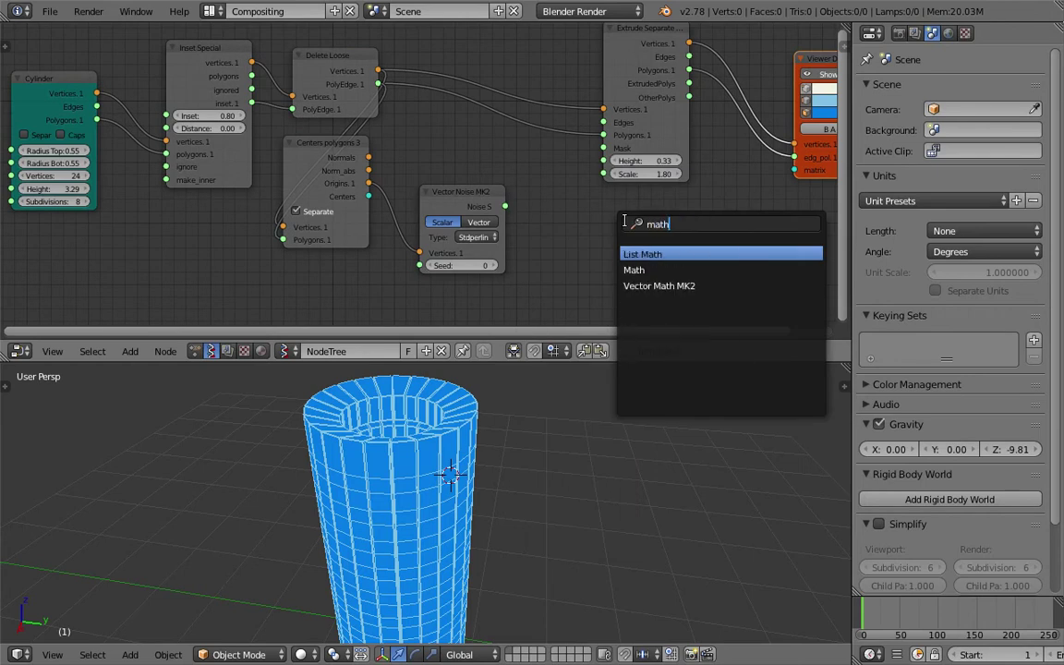
pyautogui.press('Return')
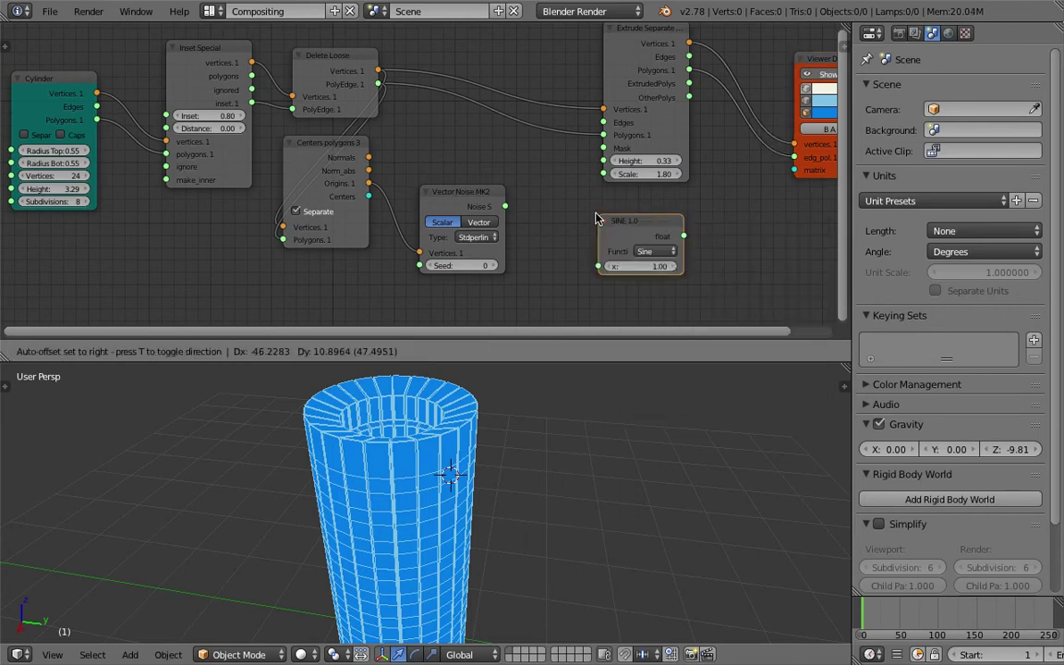
pyautogui.click(531, 221)
pyautogui.click(627, 251)
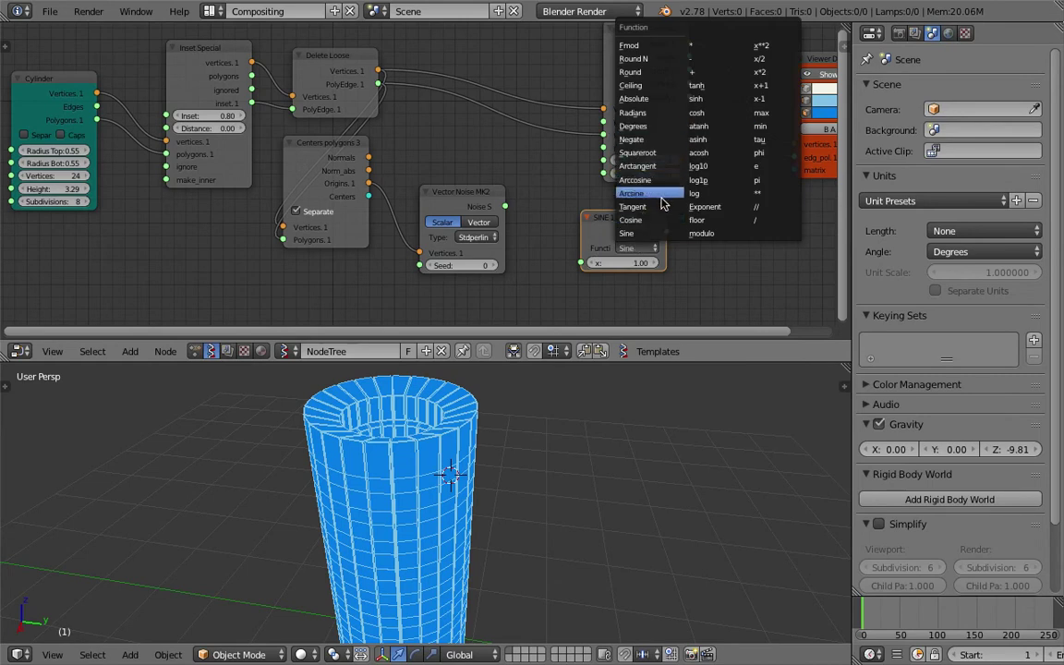
pyautogui.click(630, 72)
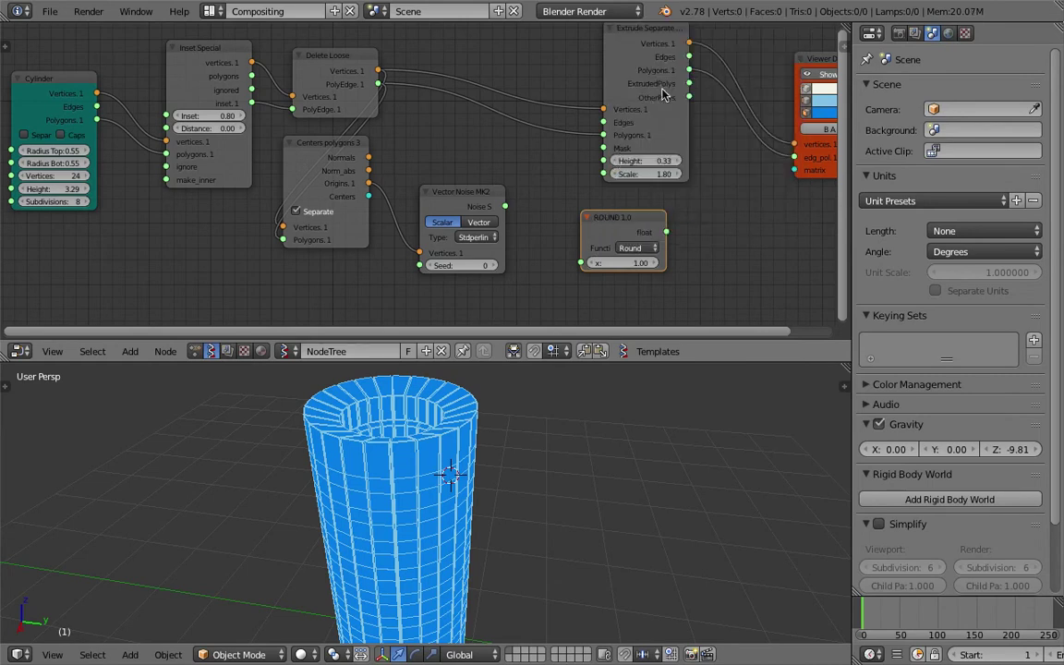
# Step: Connect the Vector Noise output to the Round node's x input, save over the file, and shift the Round node closer to Vector Noise
pyautogui.moveTo(505, 206); pyautogui.dragTo(612, 222)
pyautogui.moveTo(617, 227); pyautogui.dragTo(536, 222, button='middle')
pyautogui.hotkey('ctrl', 's')
pyautogui.click(535, 222)
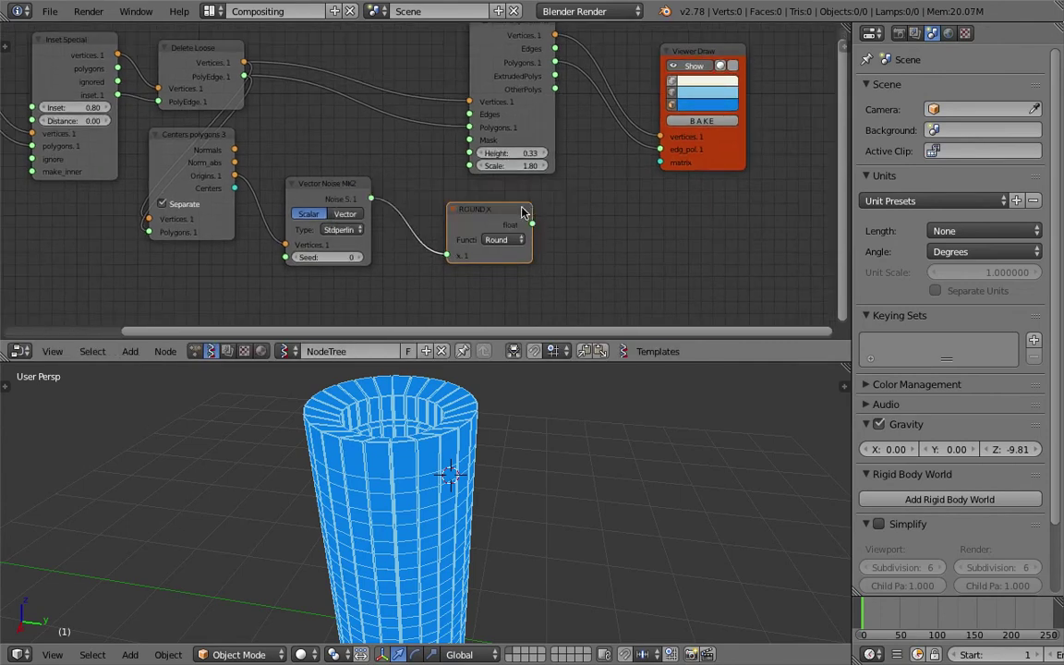
pyautogui.moveTo(523, 210); pyautogui.dragTo(497, 213)
# Step: Add a Stethoscope node, connect the Round output to it to inspect the rounded noise values, and save over the file
pyautogui.hotkey('shift', 'a')
pyautogui.click(566, 224)
pyautogui.write('ste')
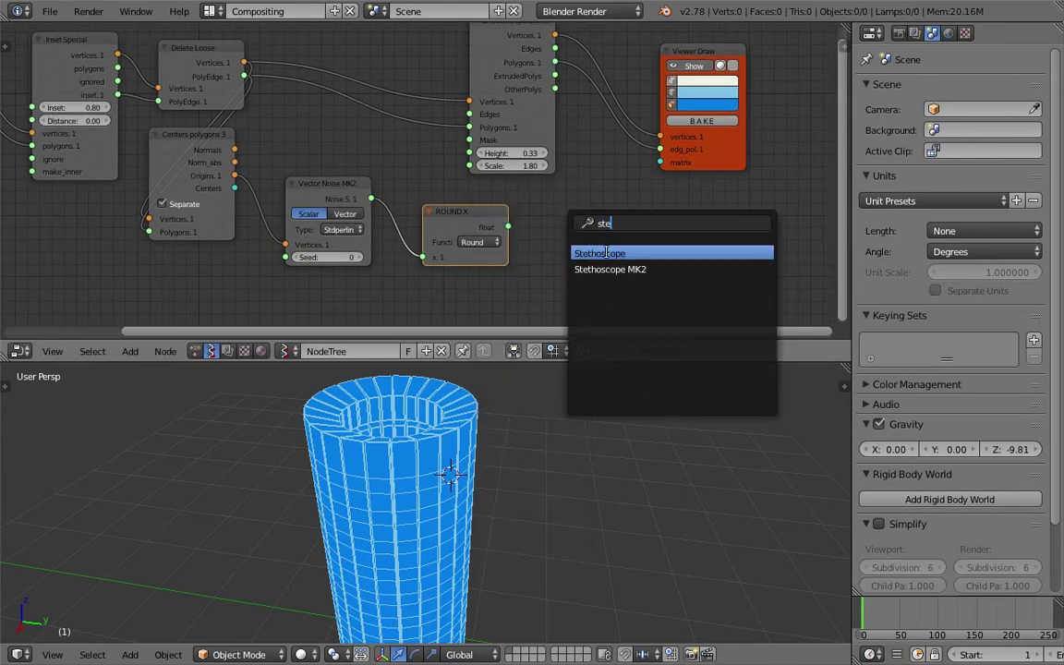
pyautogui.press('Return')
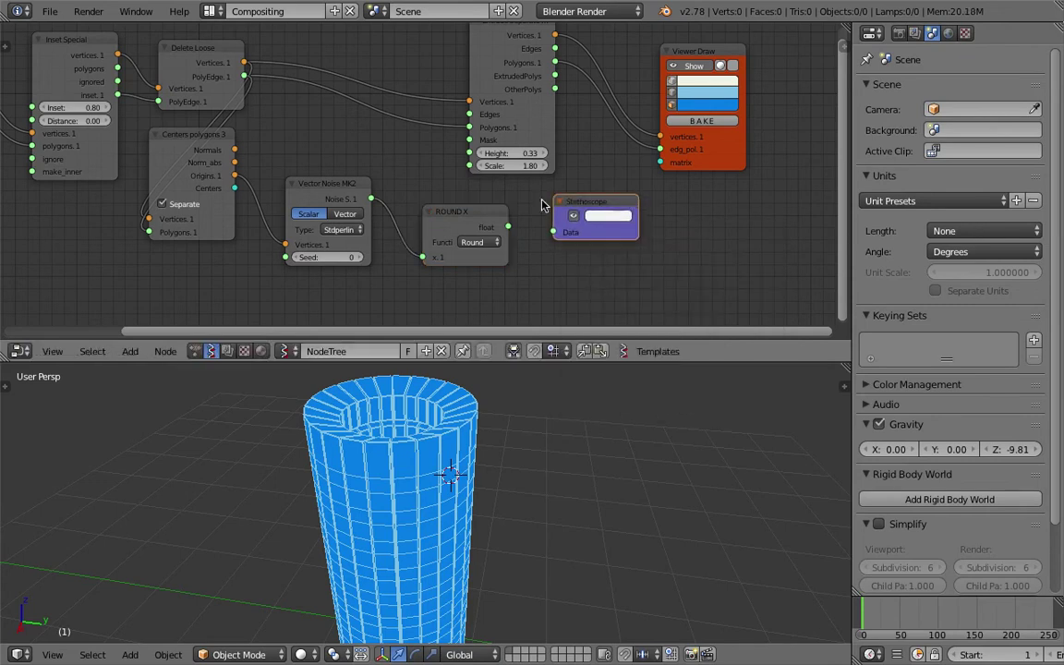
pyautogui.moveTo(507, 227); pyautogui.dragTo(593, 237)
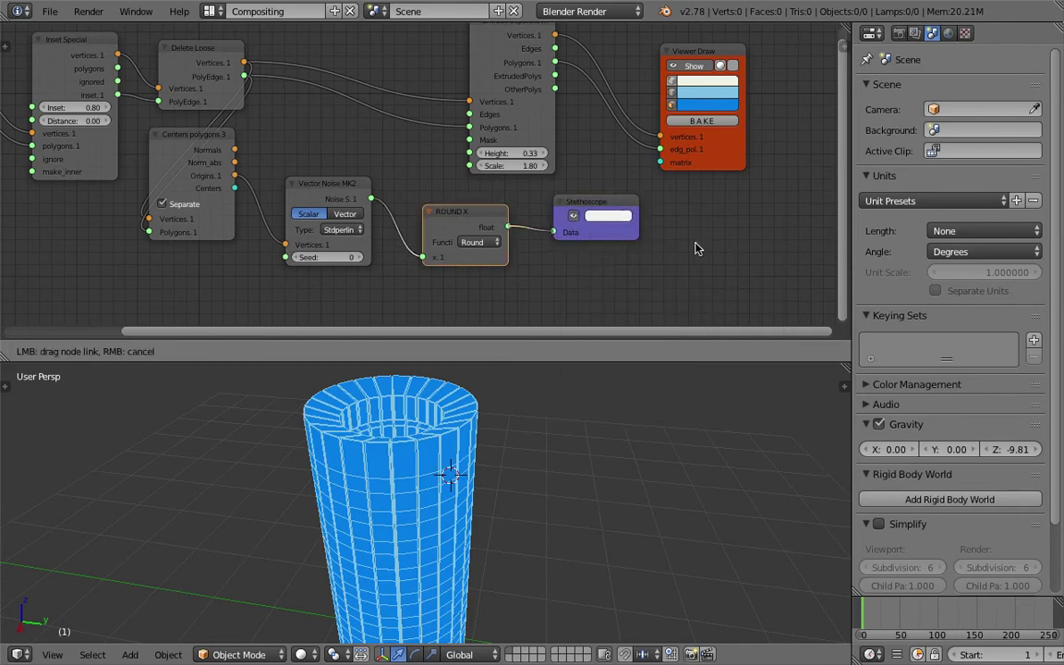
pyautogui.moveTo(695, 244); pyautogui.dragTo(555, 96, button='middle')
pyautogui.scroll(4, 589, 230)
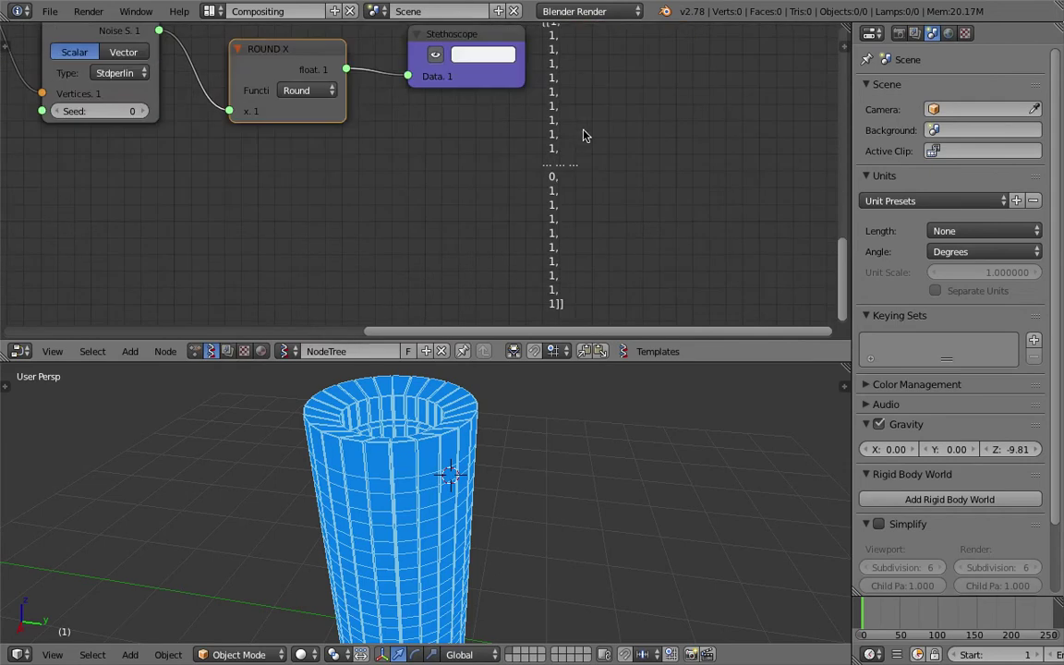
pyautogui.scroll(-2, 572, 175)
pyautogui.moveTo(571, 187); pyautogui.dragTo(568, 209, button='middle')
pyautogui.hotkey('ctrl', 's')
pyautogui.click(567, 208)
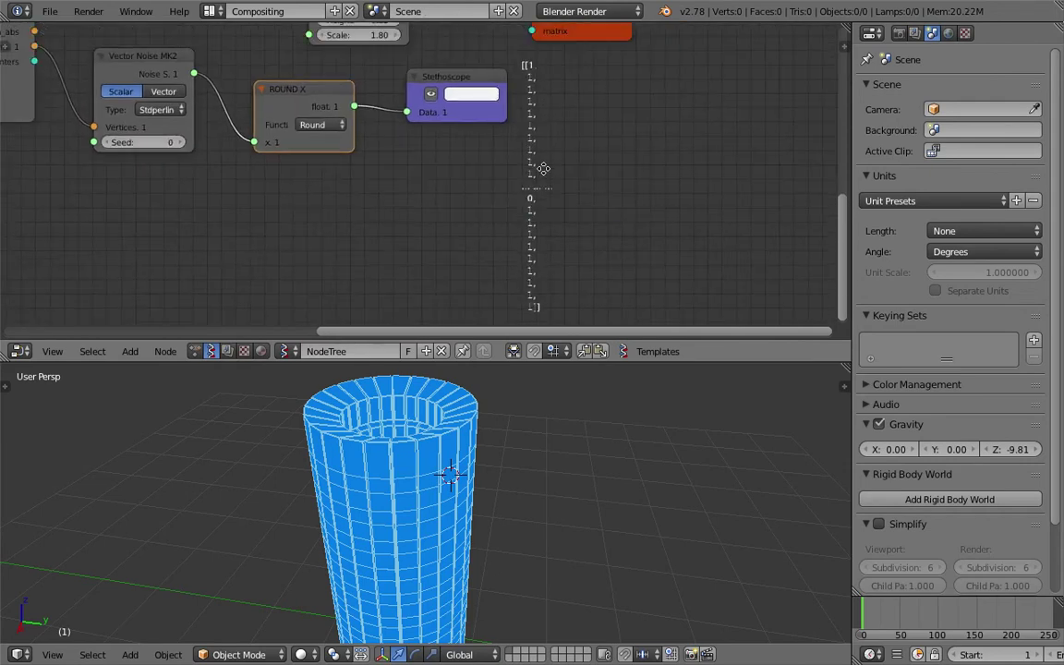
pyautogui.moveTo(542, 169); pyautogui.dragTo(547, 198, button='middle')
# Step: Replace the Stethoscope with a Stethoscope MK2 node and connect the Round output to its Data input
pyautogui.click(473, 111)
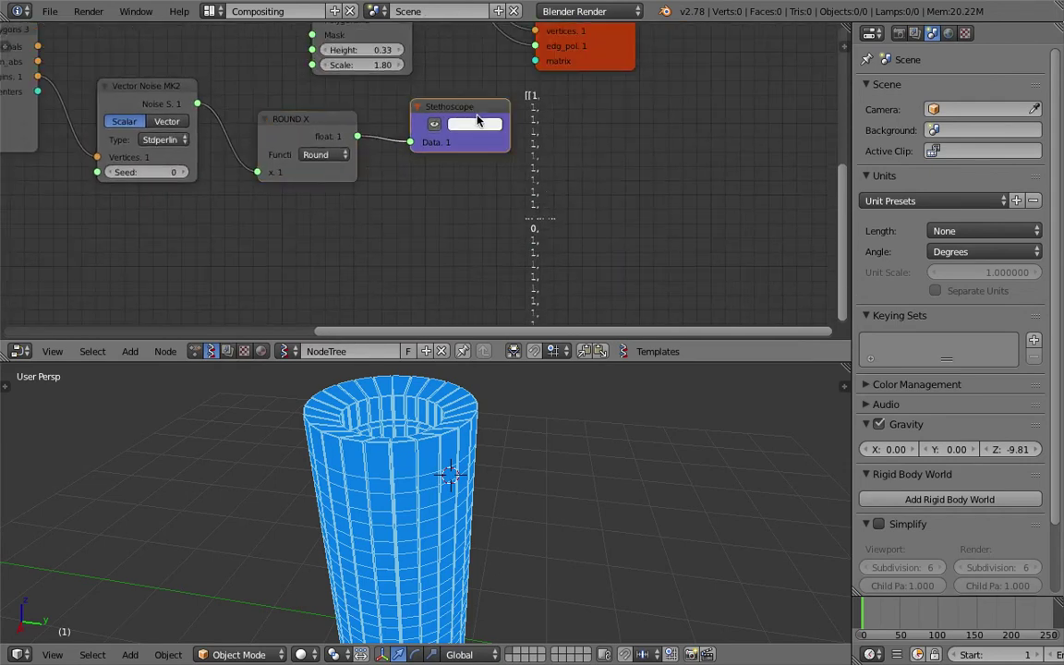
pyautogui.press('Delete')
pyautogui.hotkey('shift', 'a')
pyautogui.click(475, 122)
pyautogui.write('ste')
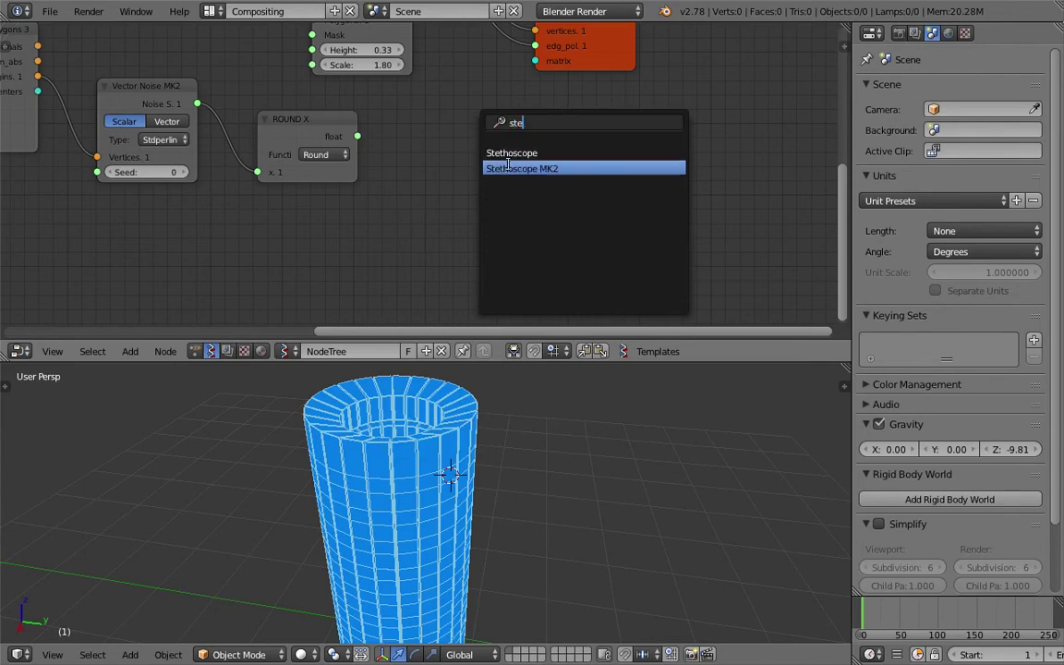
pyautogui.click(503, 168)
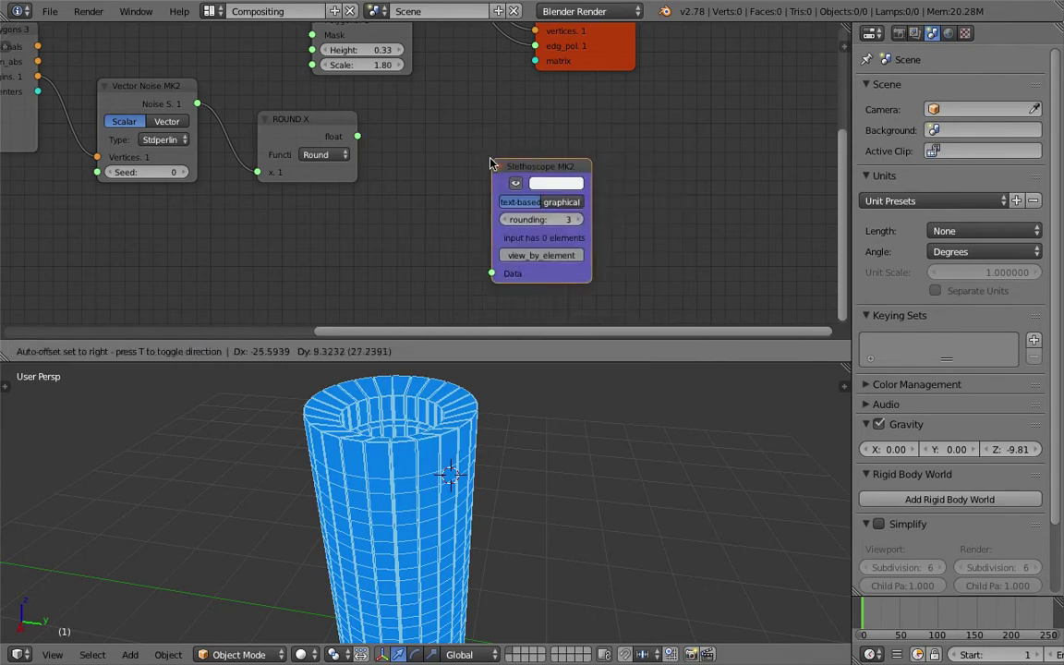
pyautogui.click(487, 157)
pyautogui.moveTo(357, 136); pyautogui.dragTo(480, 263)
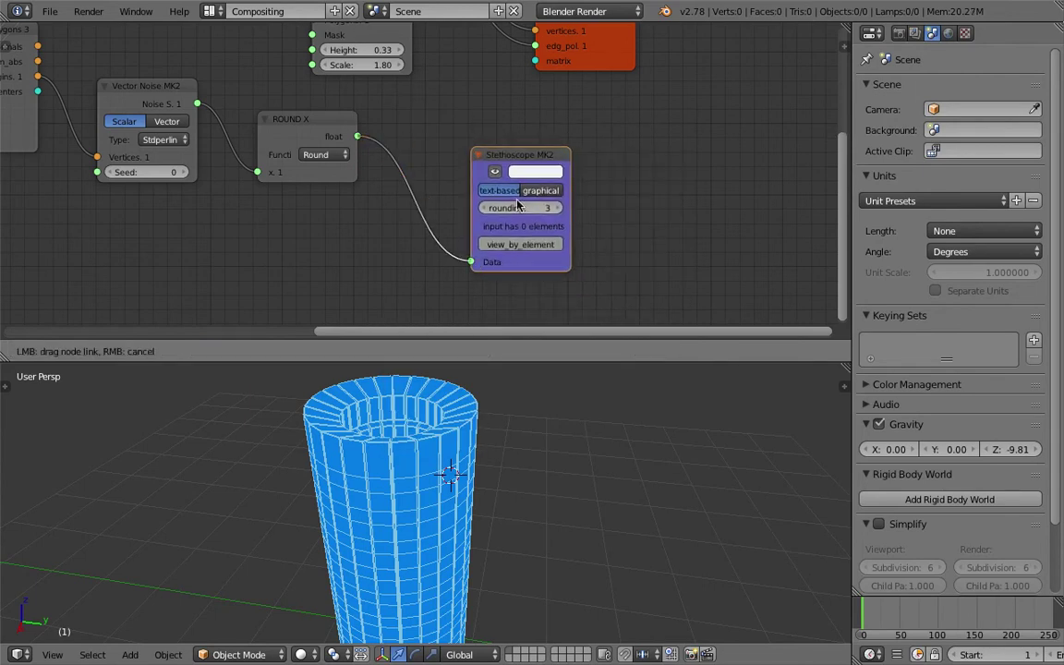
# Step: Switch the Stethoscope MK2 node to graphical display and examine its summary of the rounded noise list
pyautogui.moveTo(612, 162); pyautogui.dragTo(598, 109, button='middle')
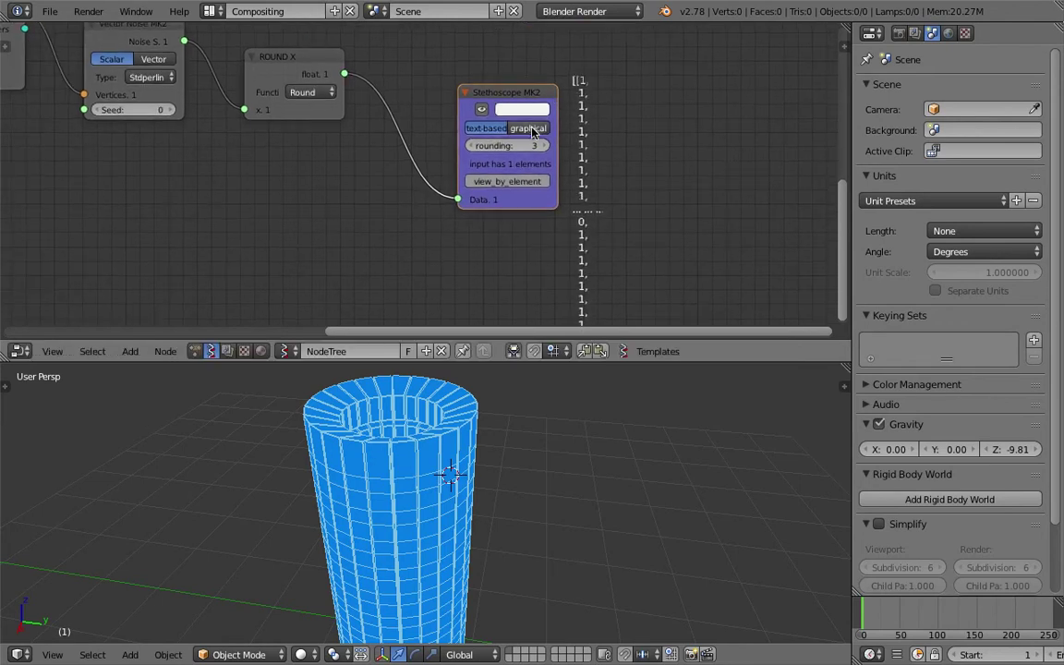
pyautogui.click(532, 132)
pyautogui.press('Home')
pyautogui.scroll(-1, 628, 185)
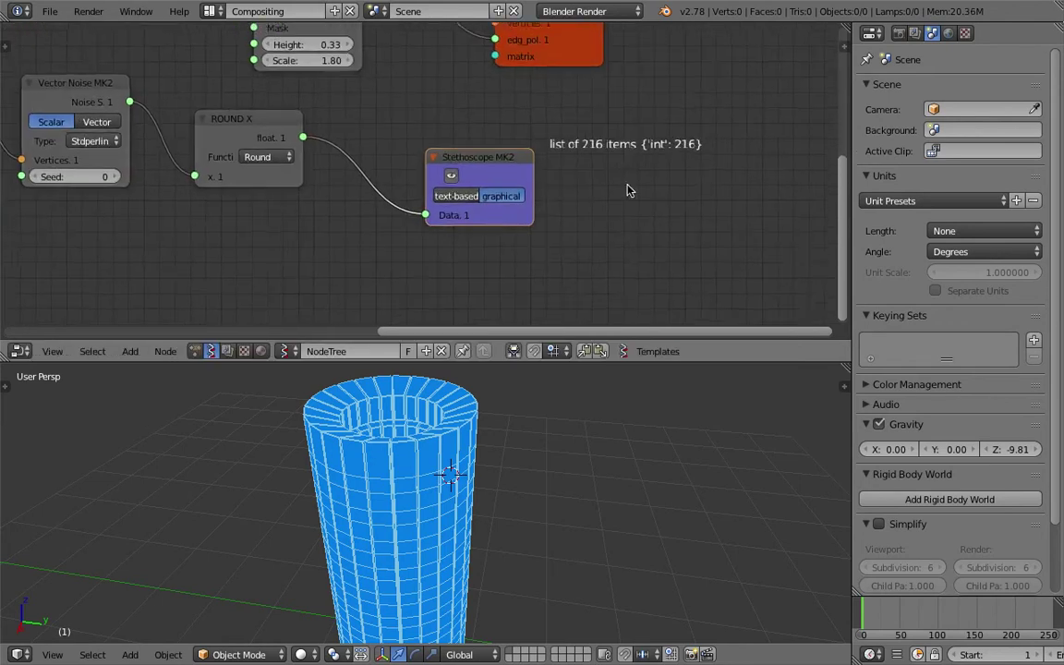
pyautogui.moveTo(629, 190); pyautogui.dragTo(635, 214, button='middle')
pyautogui.moveTo(481, 137)
pyautogui.mouseDown(button='middle')
pyautogui.moveTo(477, 247)
pyautogui.moveTo(497, 238)
pyautogui.moveTo(497, 264)
pyautogui.mouseUp(button='middle')
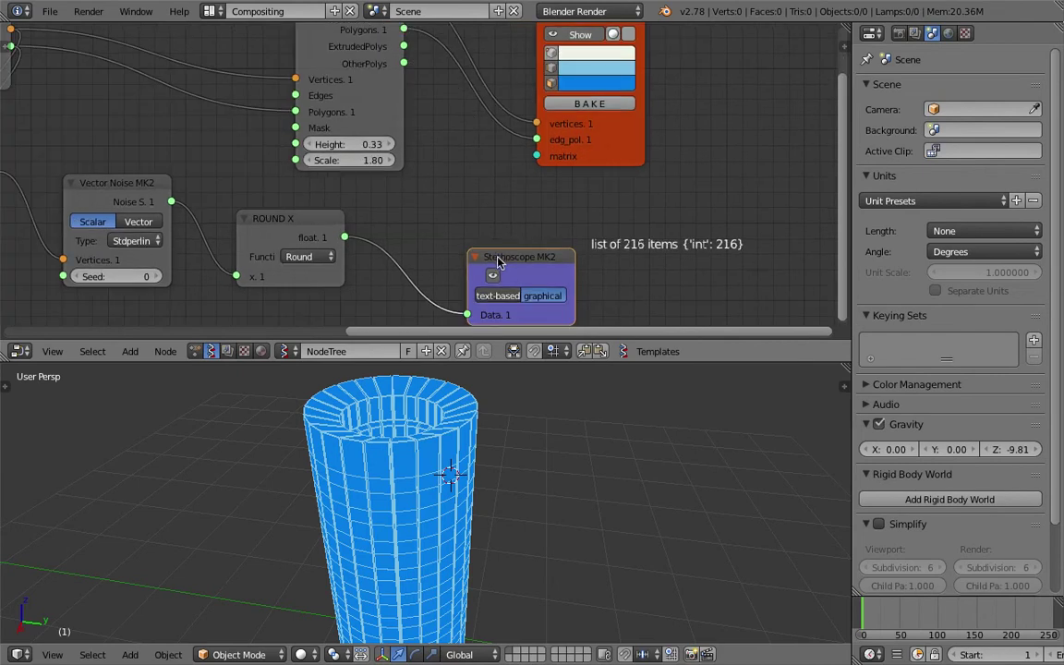
pyautogui.scroll(-1, 460, 139)
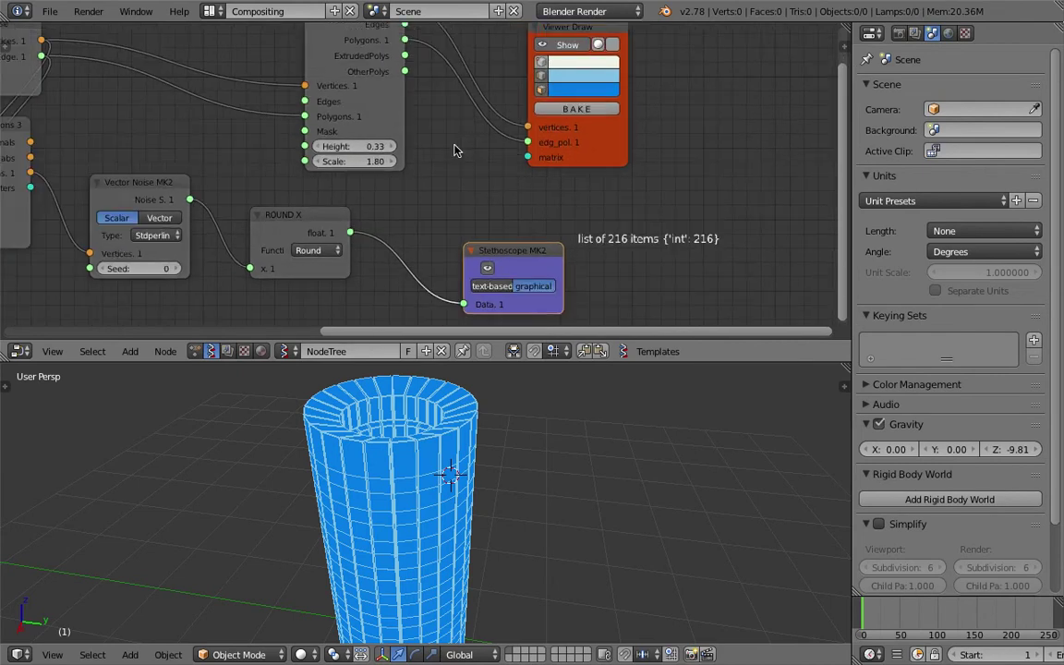
# Step: Return the Stethoscope MK2 node to text-based display and enable view_by_element
pyautogui.click(485, 286)
pyautogui.moveTo(530, 266); pyautogui.dragTo(511, 170, button='middle')
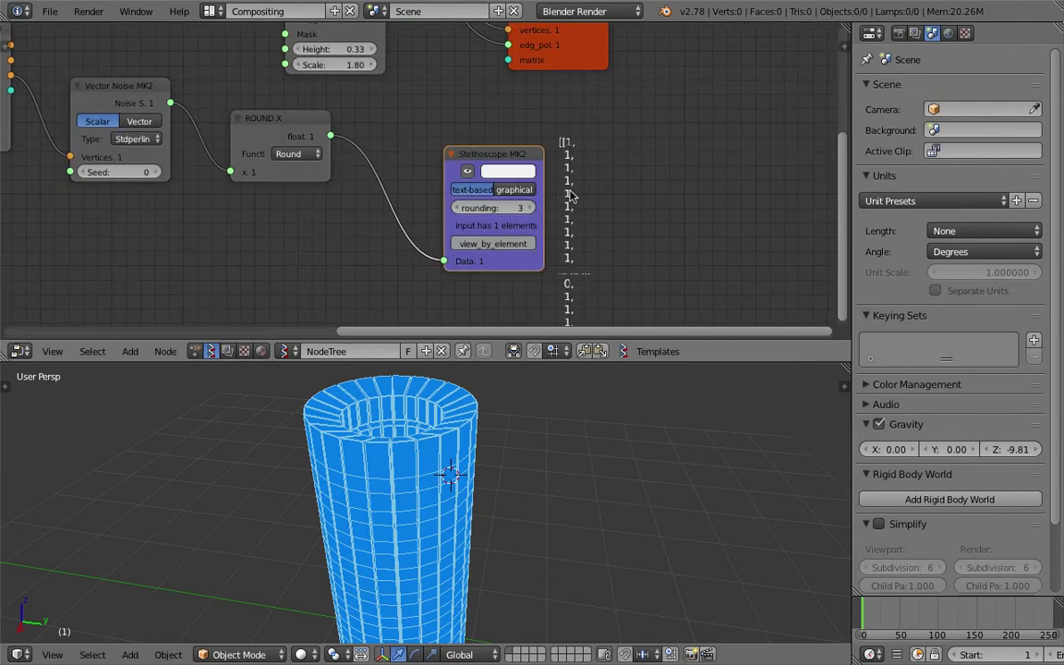
pyautogui.click(498, 243)
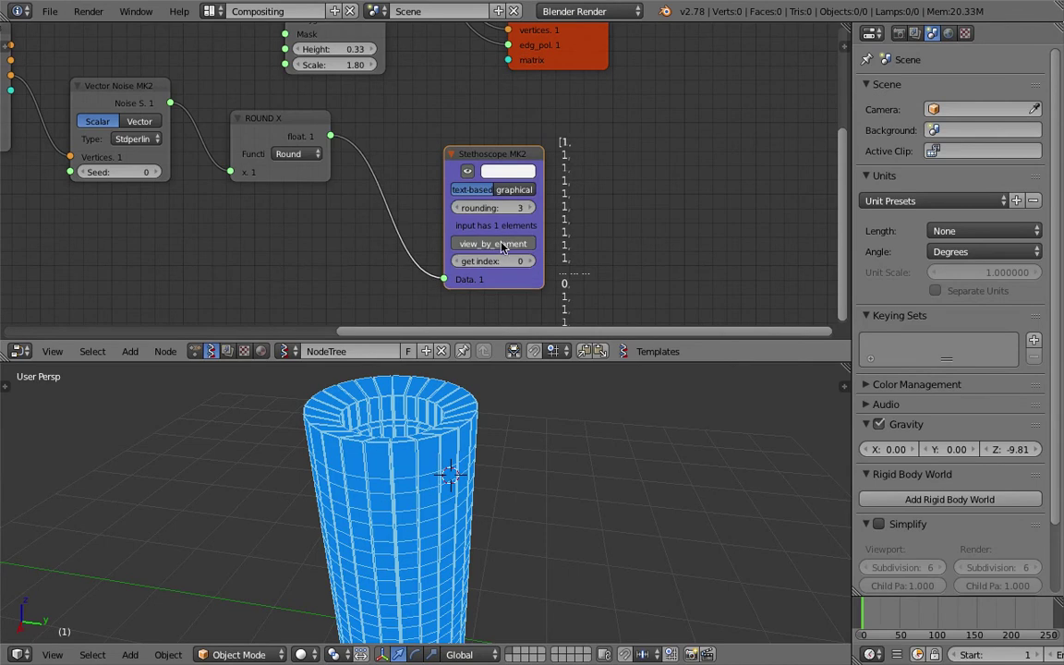
pyautogui.scroll(-1, 502, 248)
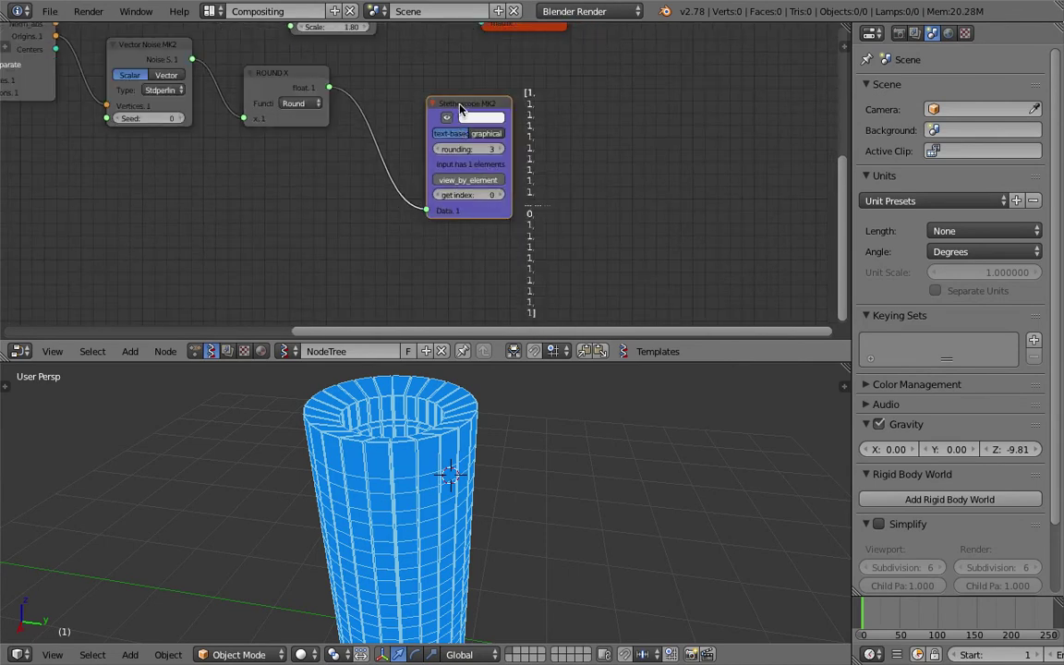
# Step: Replace the Stethoscope MK2 with a Viewer text mk2 node and connect the Round output to its edg_pol input
pyautogui.press('x')
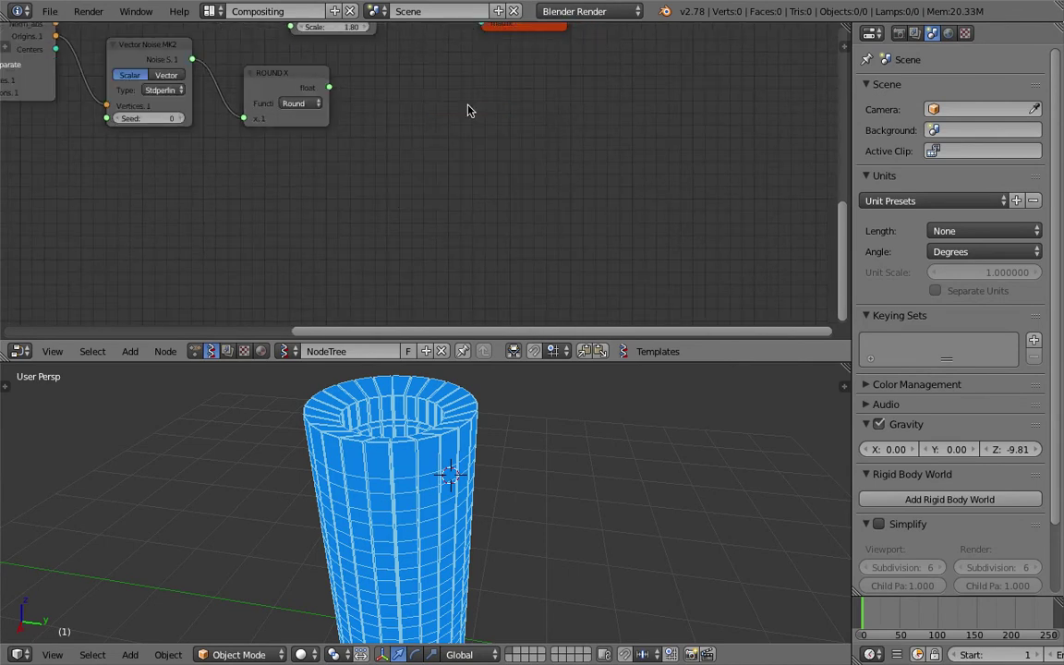
pyautogui.hotkey('shift', 'a')
pyautogui.click(467, 107)
pyautogui.write('text')
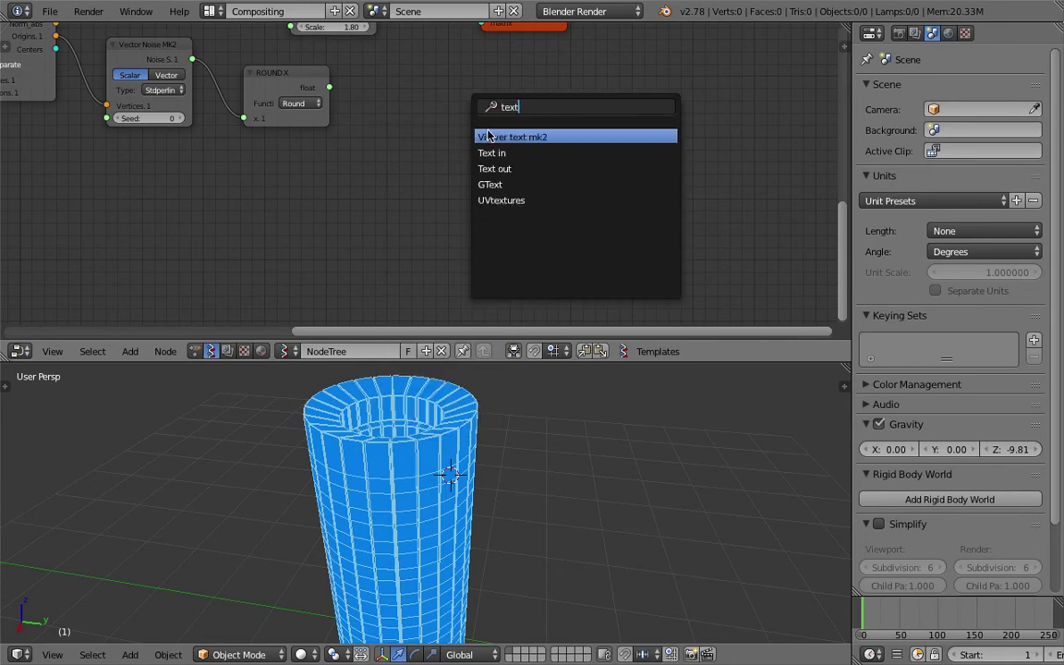
pyautogui.press('Return')
pyautogui.moveTo(329, 88); pyautogui.dragTo(441, 195)
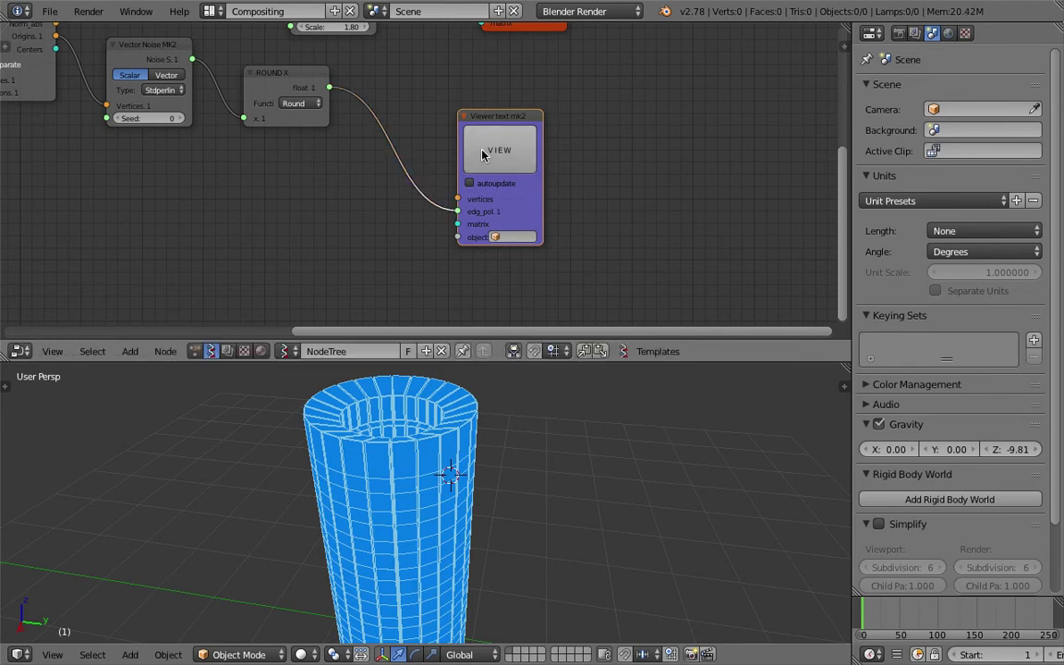
# Step: Split the 3D view, turn one part into a Text Editor, and open the Sverchok_viewer text to examine the rounded noise values
pyautogui.moveTo(841, 372); pyautogui.dragTo(378, 415)
pyautogui.click(18, 654)
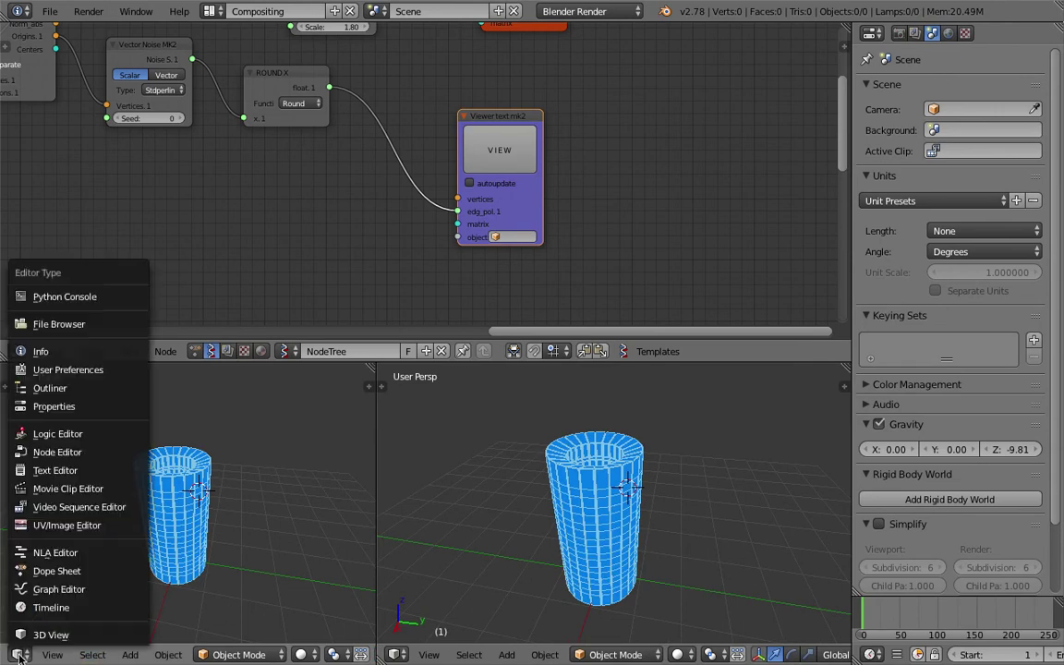
pyautogui.click(57, 471)
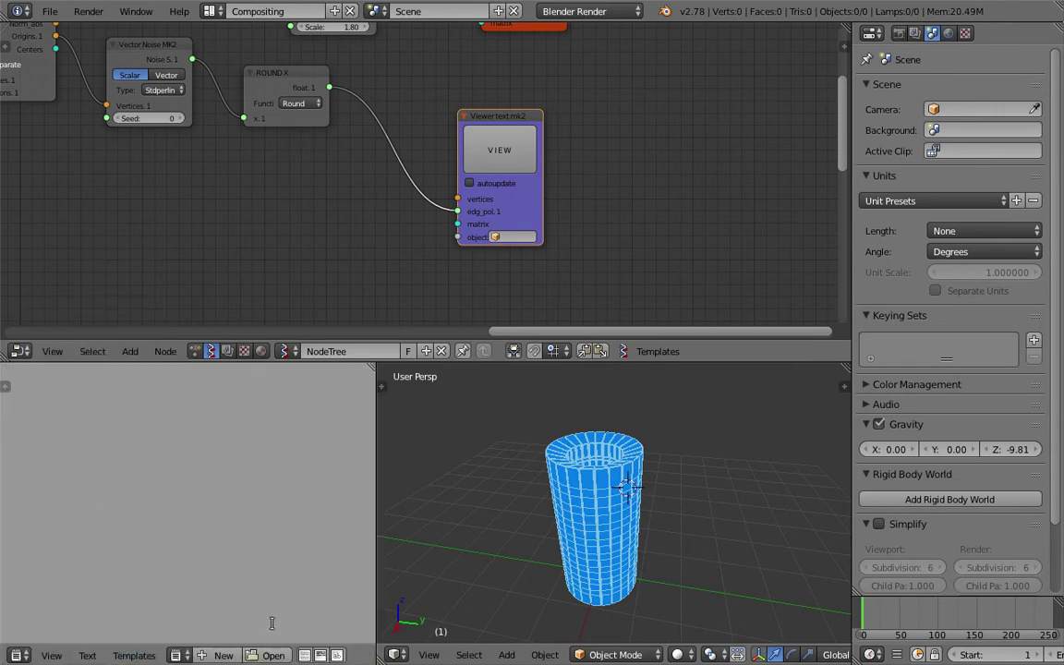
pyautogui.click(175, 655)
pyautogui.click(184, 485)
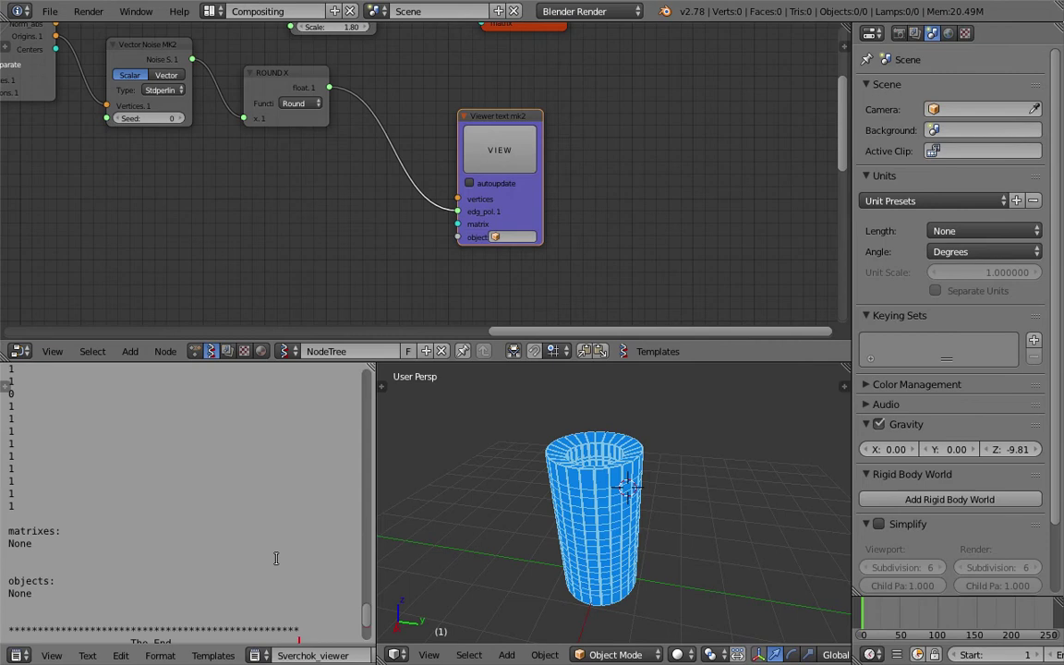
pyautogui.moveTo(363, 624); pyautogui.dragTo(361, 603)
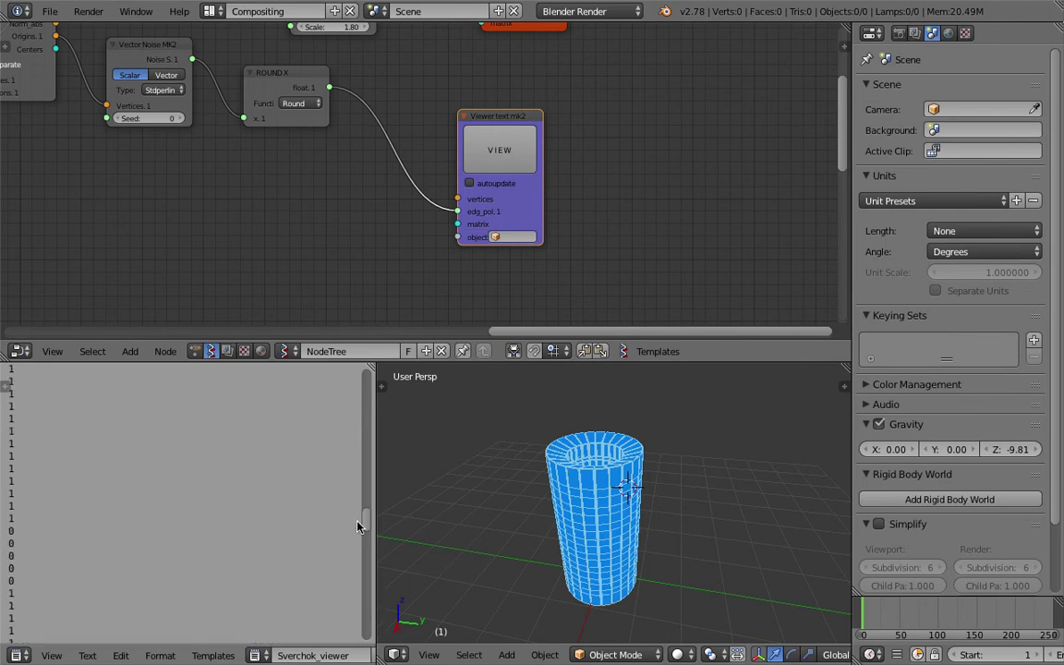
# Step: Connect the Round output to the Mask input of the Extrude Separate Faces node and save over the current file
pyautogui.moveTo(359, 526); pyautogui.dragTo(360, 368)
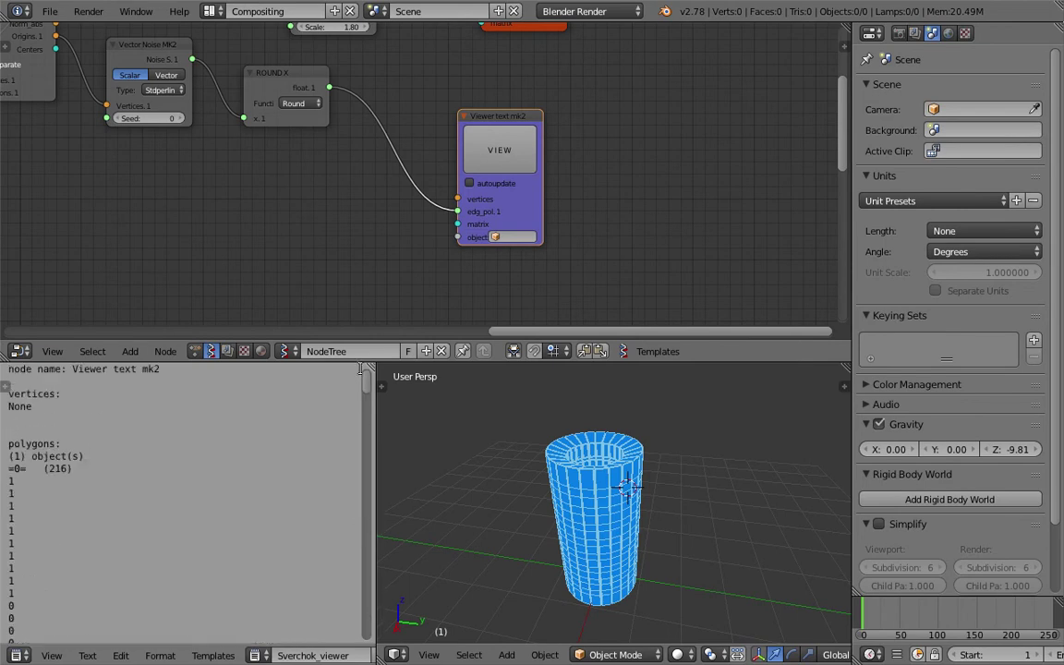
pyautogui.moveTo(304, 179)
pyautogui.mouseDown(button='middle')
pyautogui.moveTo(406, 230)
pyautogui.moveTo(434, 298)
pyautogui.mouseUp(button='middle')
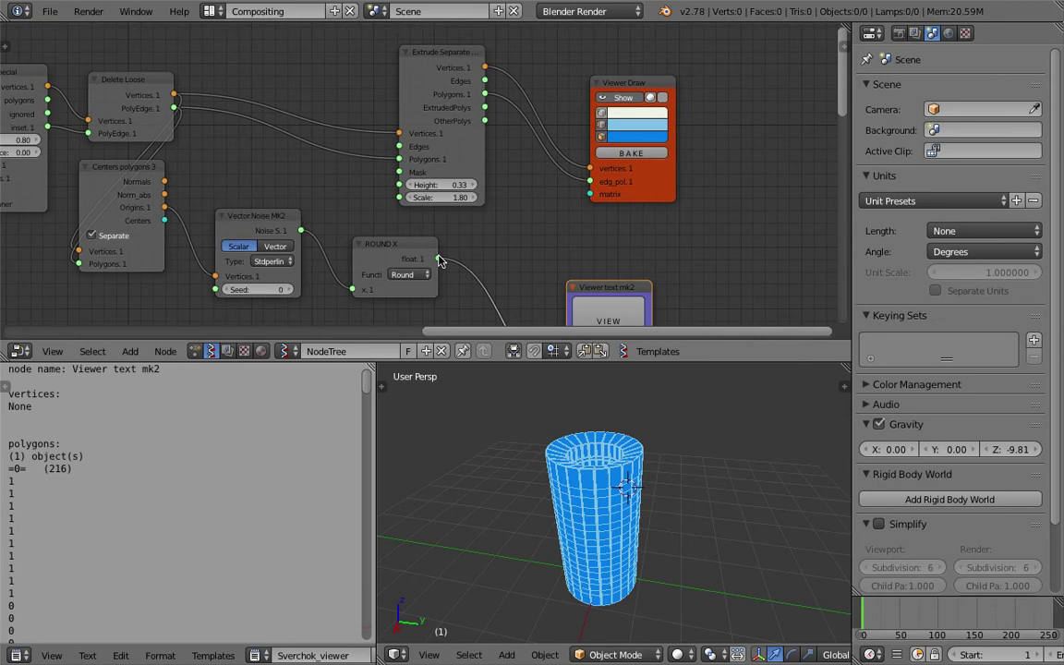
pyautogui.moveTo(439, 258); pyautogui.dragTo(437, 182)
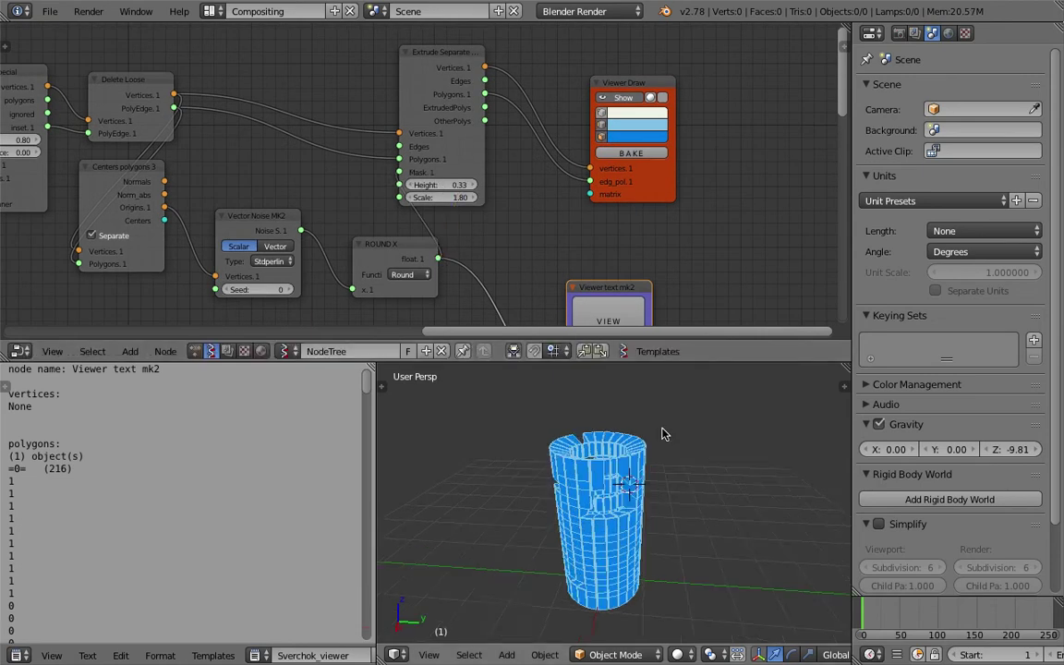
pyautogui.hotkey('ctrl', 's')
pyautogui.click(584, 447)
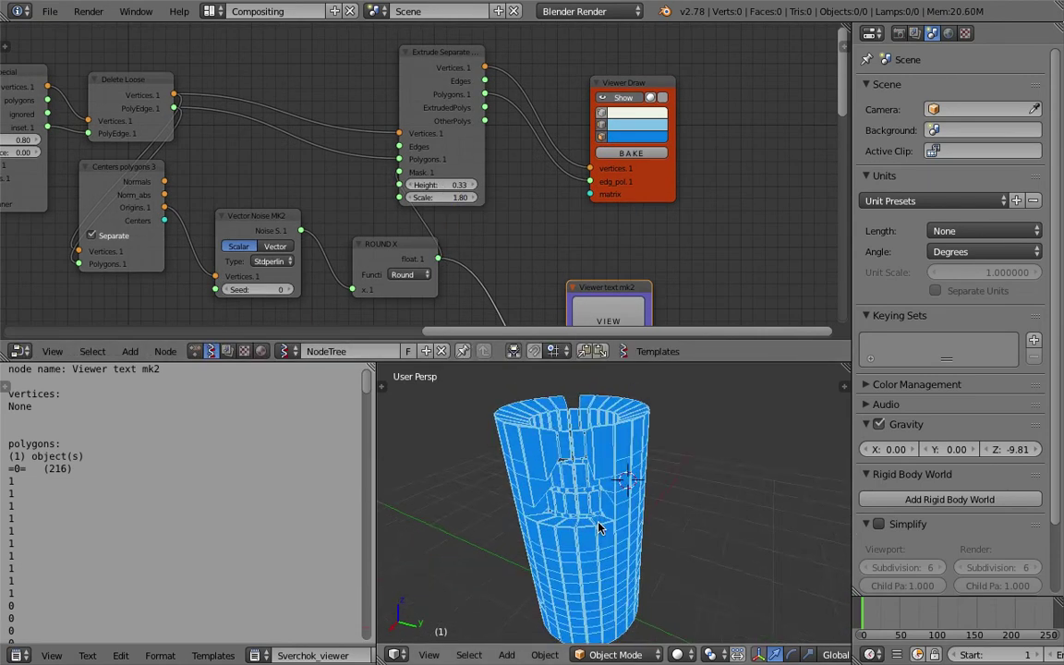
pyautogui.moveTo(601, 522); pyautogui.dragTo(577, 448, button='middle')
pyautogui.hotkey('ctrl', 's')
pyautogui.click(644, 453)
# Step: Bake the Viewer Draw geometry to a mesh and add a level 2 Subdivision Surface modifier to the baked copy
pyautogui.click(631, 160)
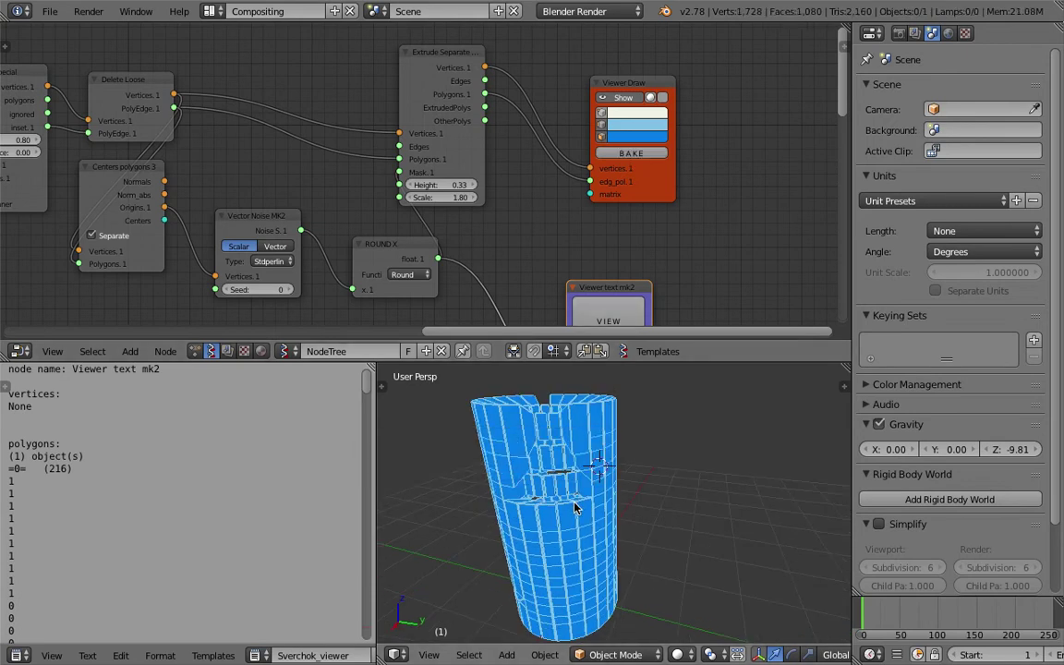
pyautogui.hotkey('ctrl', '2')
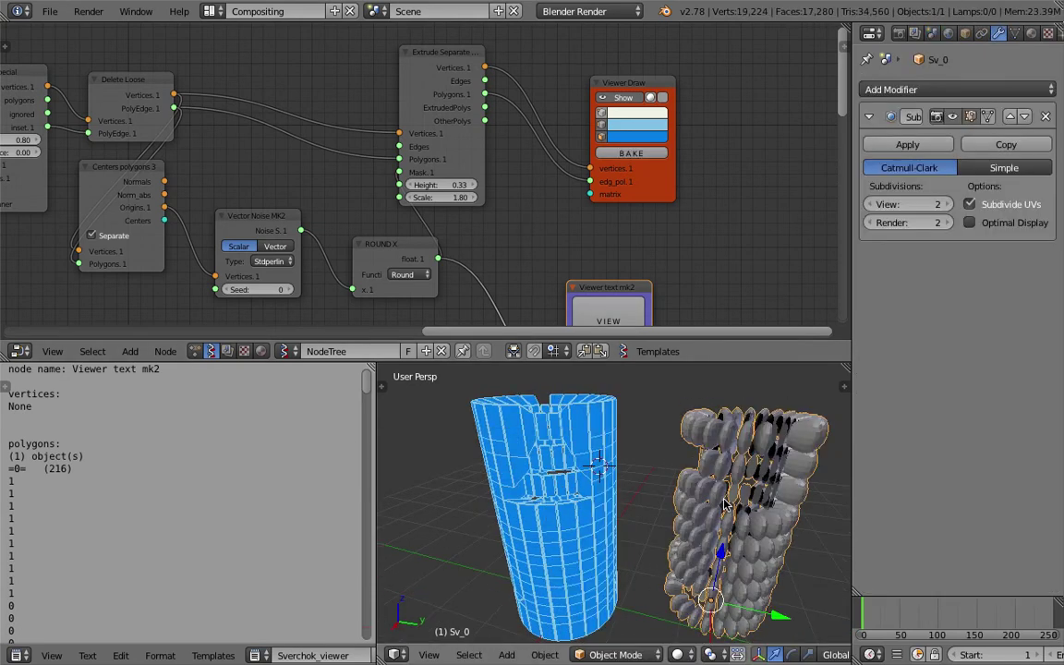
pyautogui.moveTo(739, 506); pyautogui.dragTo(687, 474, button='middle')
pyautogui.scroll(-2, 682, 493)
# Step: Apply Shade Smooth to the baked corn mesh and inspect its kernels up close
pyautogui.press('space')
pyautogui.write('smoo')
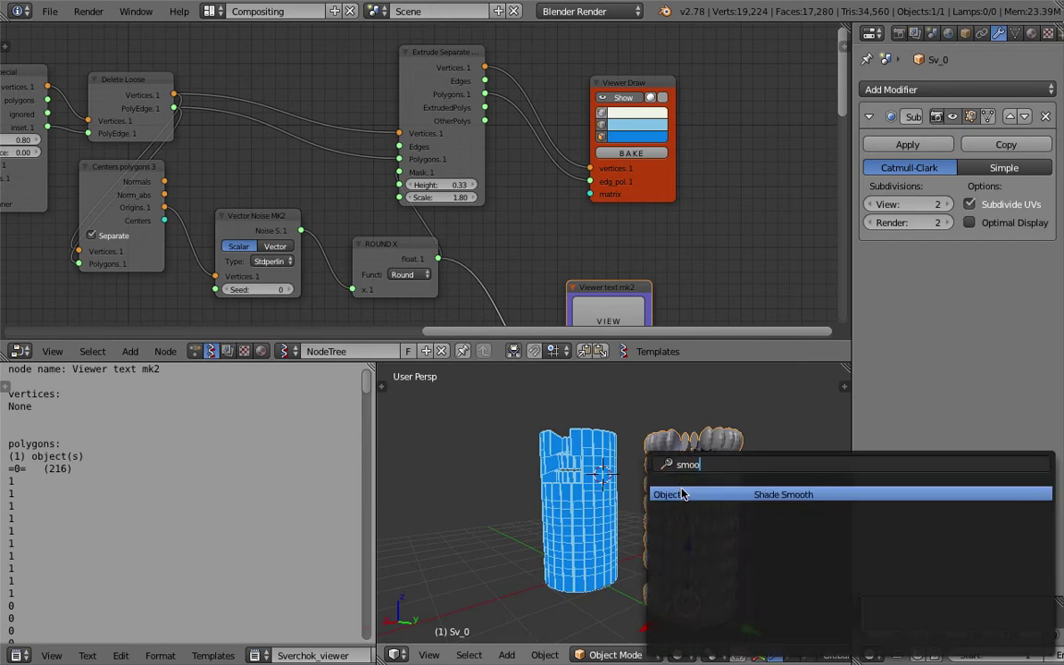
pyautogui.press('Return')
pyautogui.scroll(4, 665, 491)
pyautogui.moveTo(653, 487); pyautogui.dragTo(712, 486, button='middle')
# Step: Delete the baked corn mesh from the scene
pyautogui.press('a')
pyautogui.press('a')
pyautogui.press('a')
pyautogui.scroll(-4, 682, 504)
pyautogui.press('a')
pyautogui.press('x')
pyautogui.click(711, 487)
# Step: Save over the existing sv_corn_001.blend file
pyautogui.keyDown('shift'); pyautogui.moveTo(605, 472); pyautogui.dragTo(699, 469, button='middle'); pyautogui.keyUp('shift')
pyautogui.hotkey('ctrl', 's')
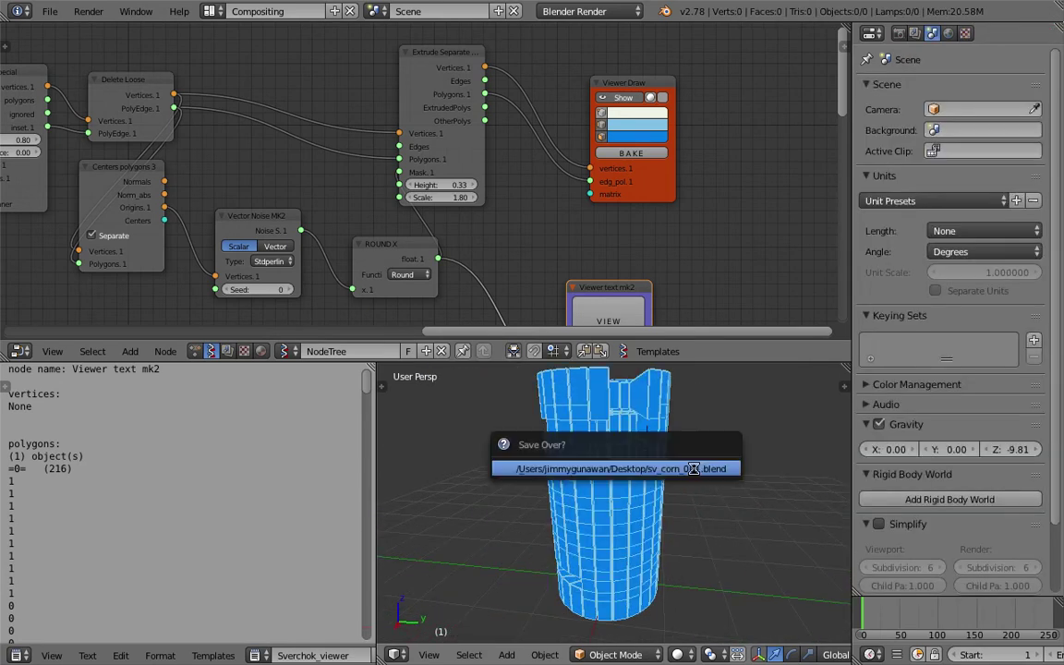
pyautogui.click(693, 467)
# Step: Make room beside Vector Noise MK2 and insert a Vector Math MK2 node on its link from the Centers polygons Origins output
pyautogui.scroll(-1, 365, 230)
pyautogui.moveTo(366, 230); pyautogui.dragTo(462, 201, button='middle')
pyautogui.scroll(-1, 370, 222)
pyautogui.moveTo(269, 145); pyautogui.dragTo(198, 203)
pyautogui.click(342, 218)
pyautogui.scroll(2, 339, 217)
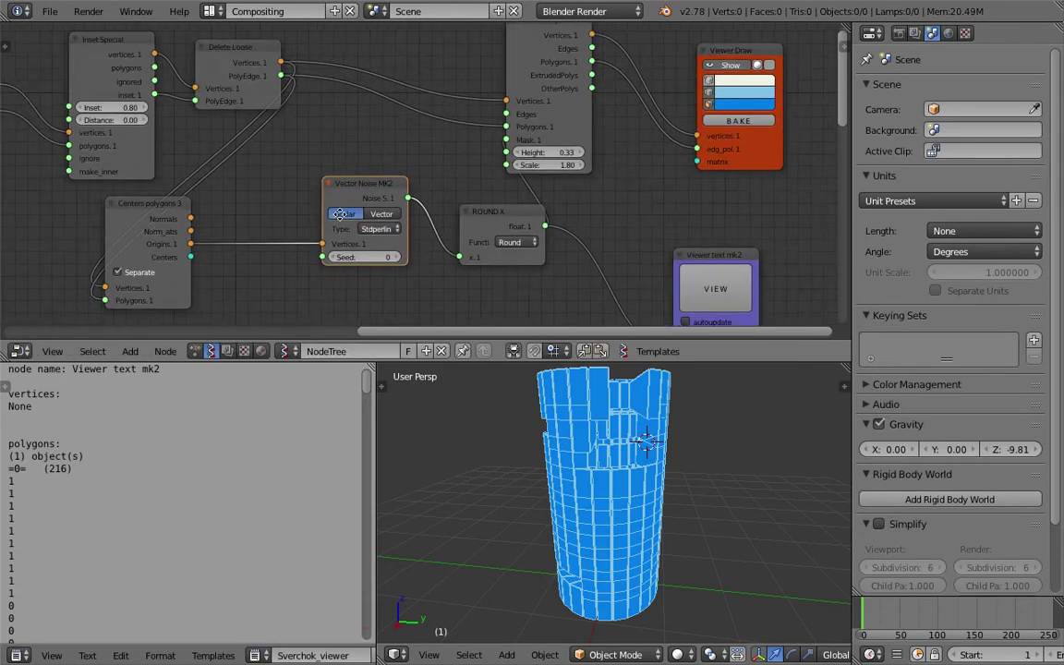
pyautogui.press('space')
pyautogui.write('vect')
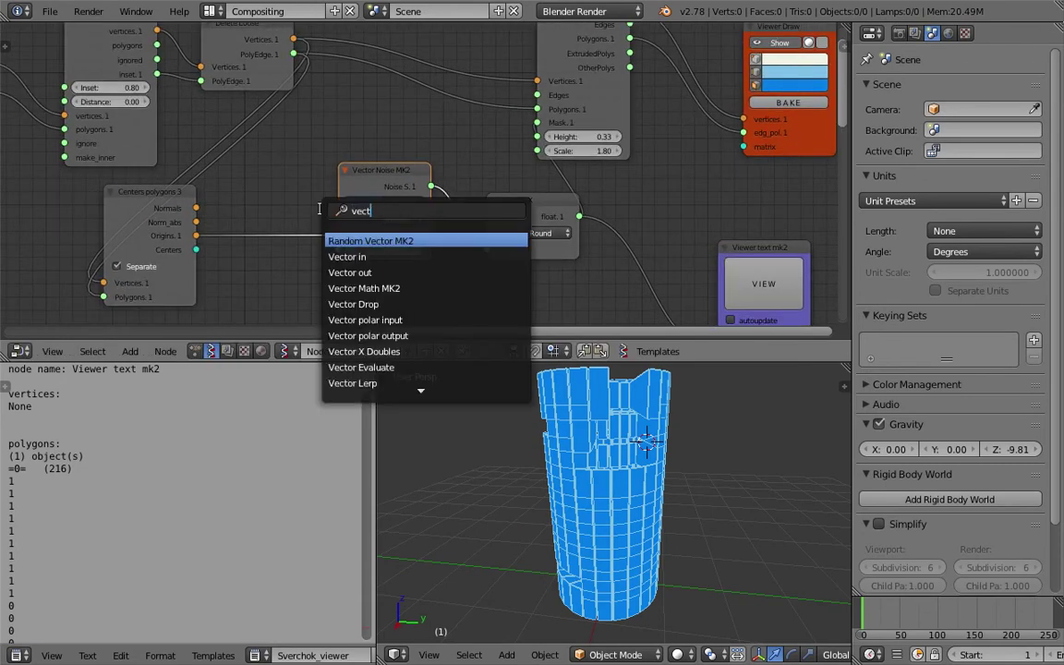
pyautogui.write('or ma')
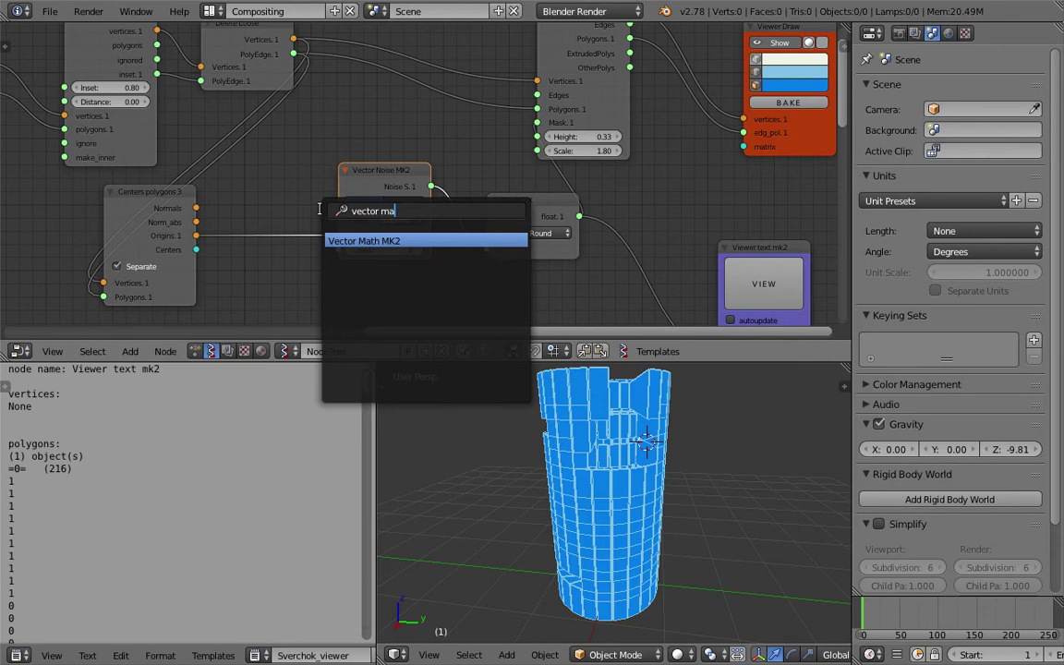
pyautogui.press('Return')
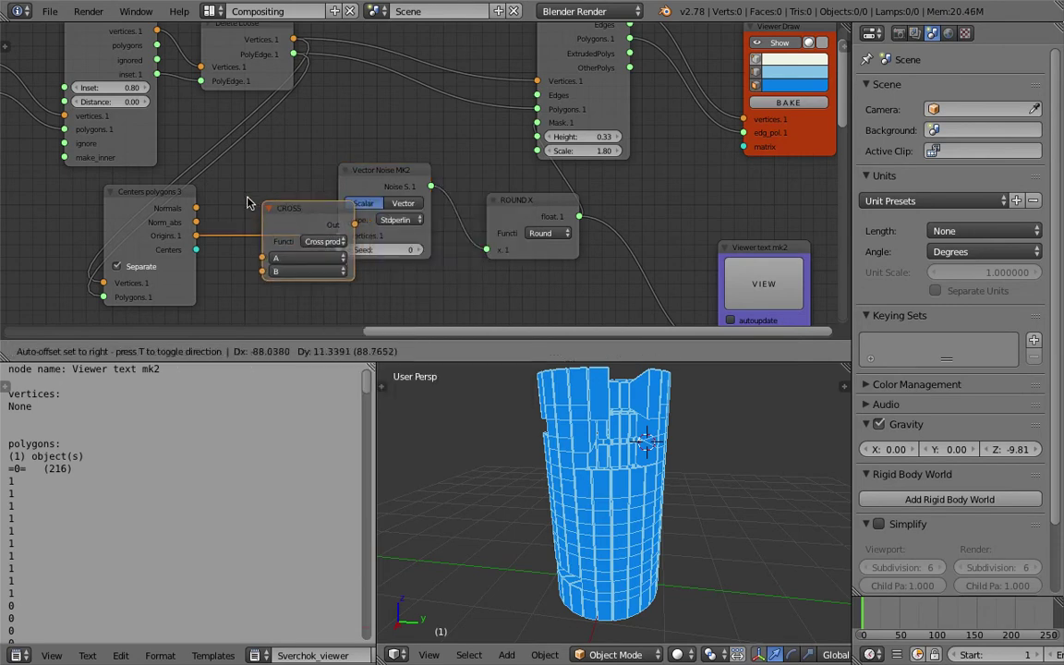
pyautogui.click(246, 202)
# Step: Set the Vector Math node's function to Multiply Scalar with an amount of 2.00
pyautogui.click(331, 237)
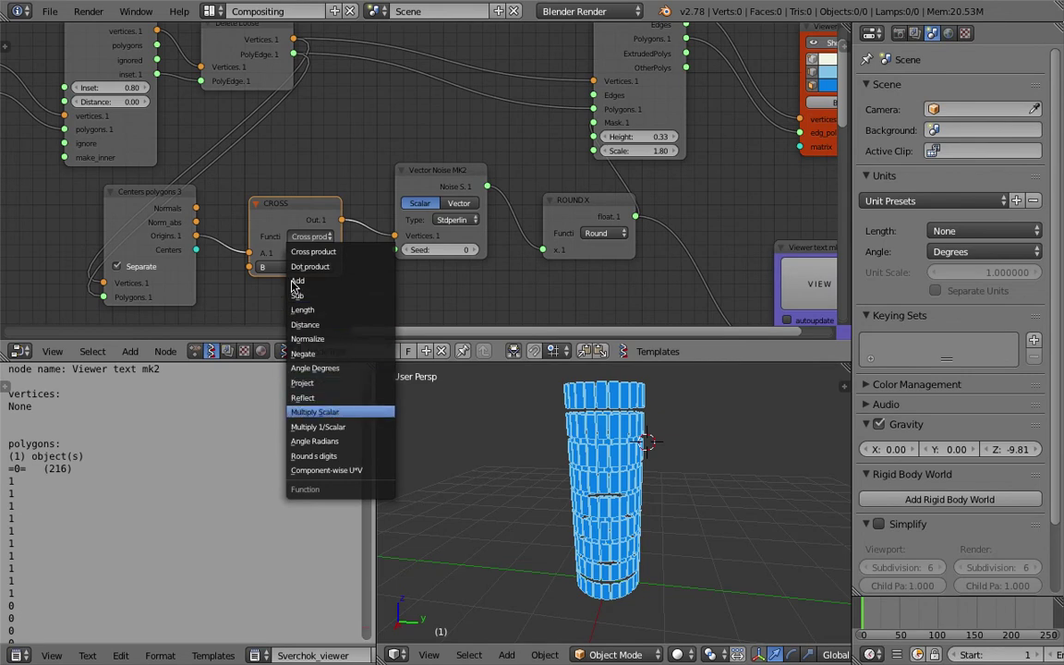
pyautogui.press('Return')
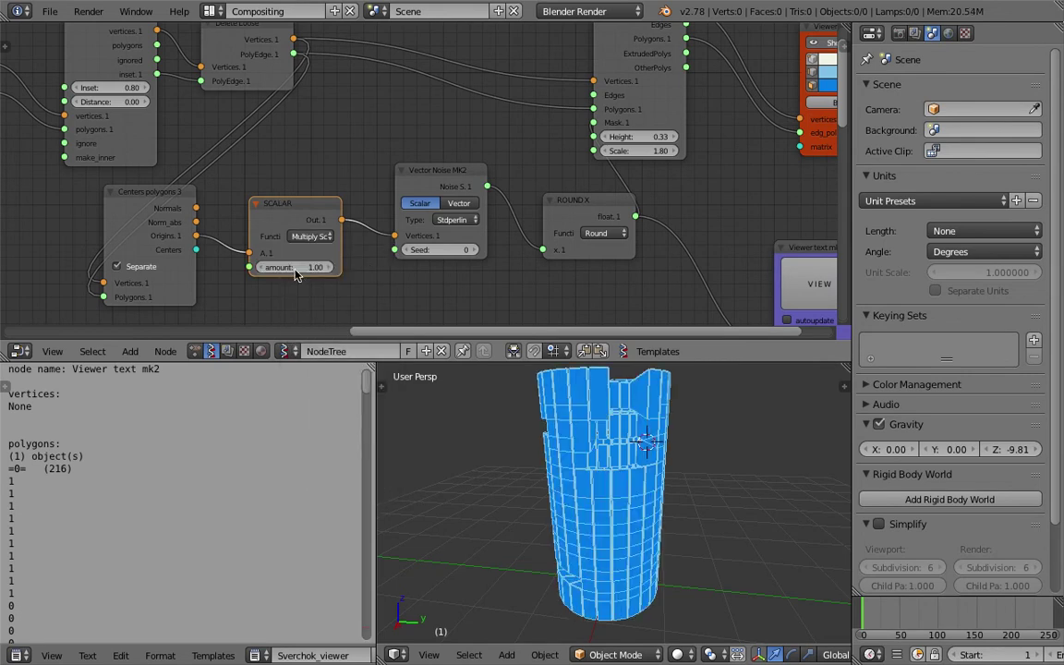
pyautogui.click(297, 267)
pyautogui.press('Return')
pyautogui.moveTo(697, 544); pyautogui.dragTo(609, 503, button='middle')
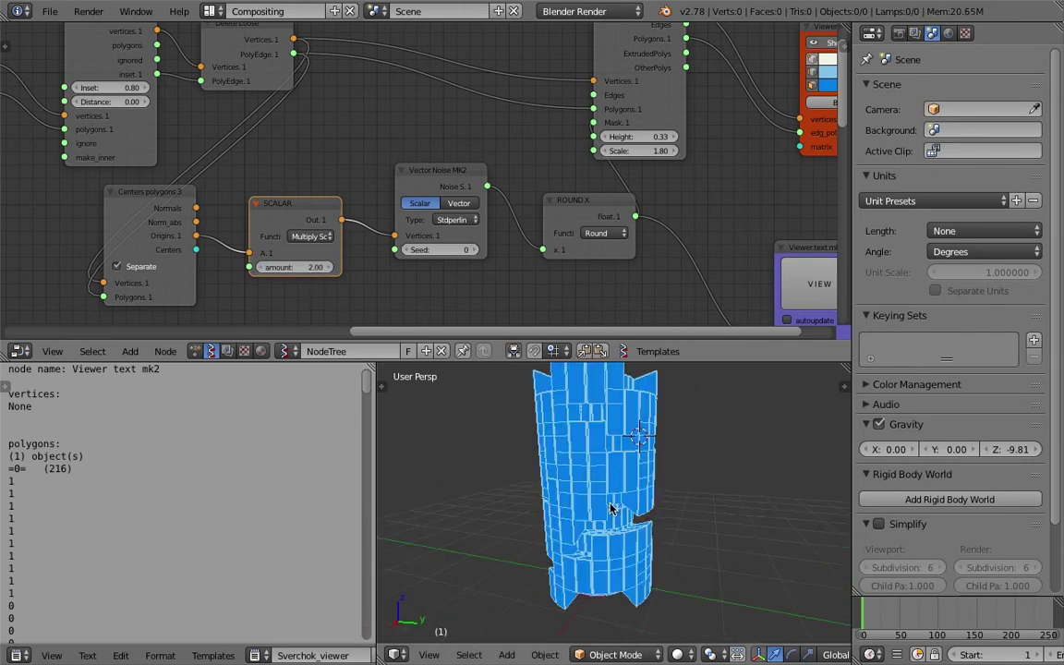
# Step: Try an amount of 0.1 on the Multiply Scalar node and settle on 2.17
pyautogui.write('0.1')
pyautogui.press('Return')
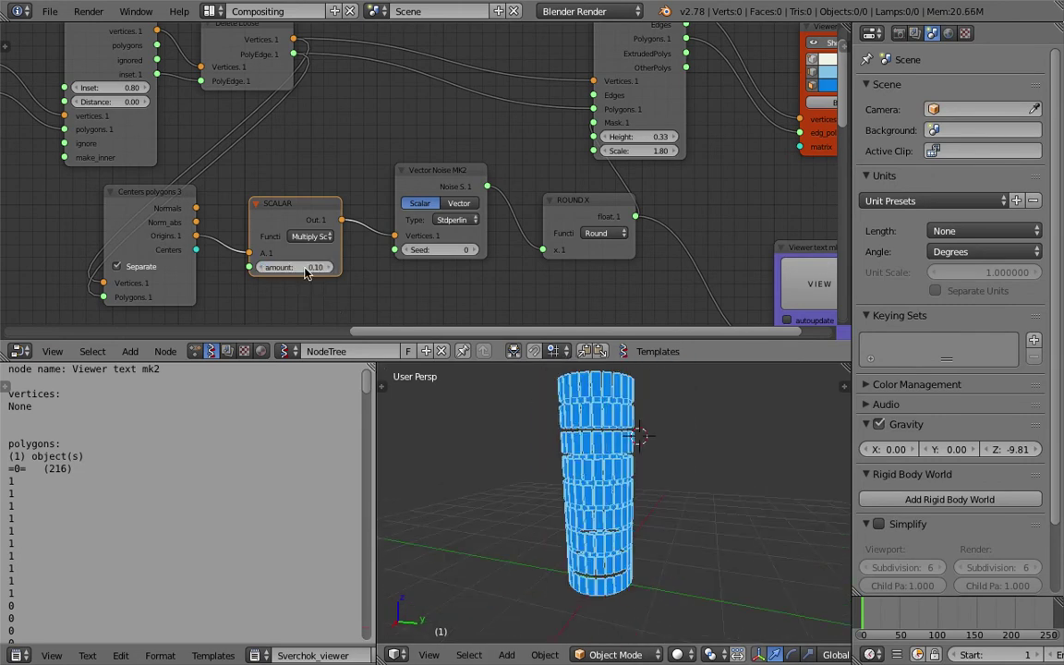
pyautogui.moveTo(296, 267); pyautogui.dragTo(461, 267)
pyautogui.moveTo(652, 441); pyautogui.dragTo(598, 506, button='middle')
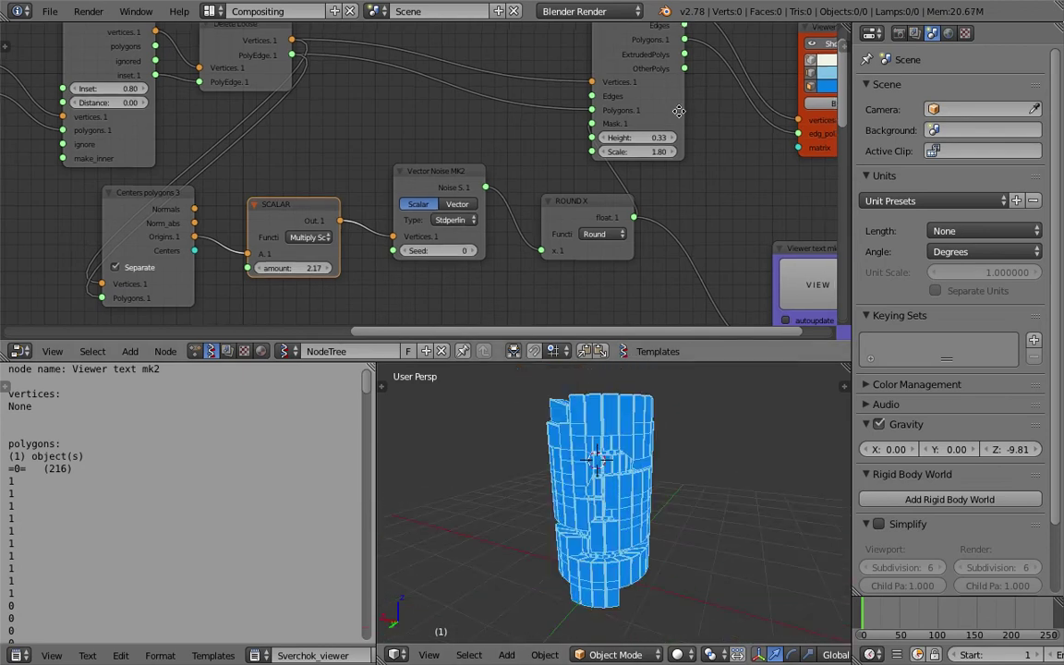
# Step: Turn on face shading in the Viewer Draw node and view the shaded corn from another angle
pyautogui.moveTo(679, 111); pyautogui.dragTo(594, 166, button='middle')
pyautogui.click(718, 102)
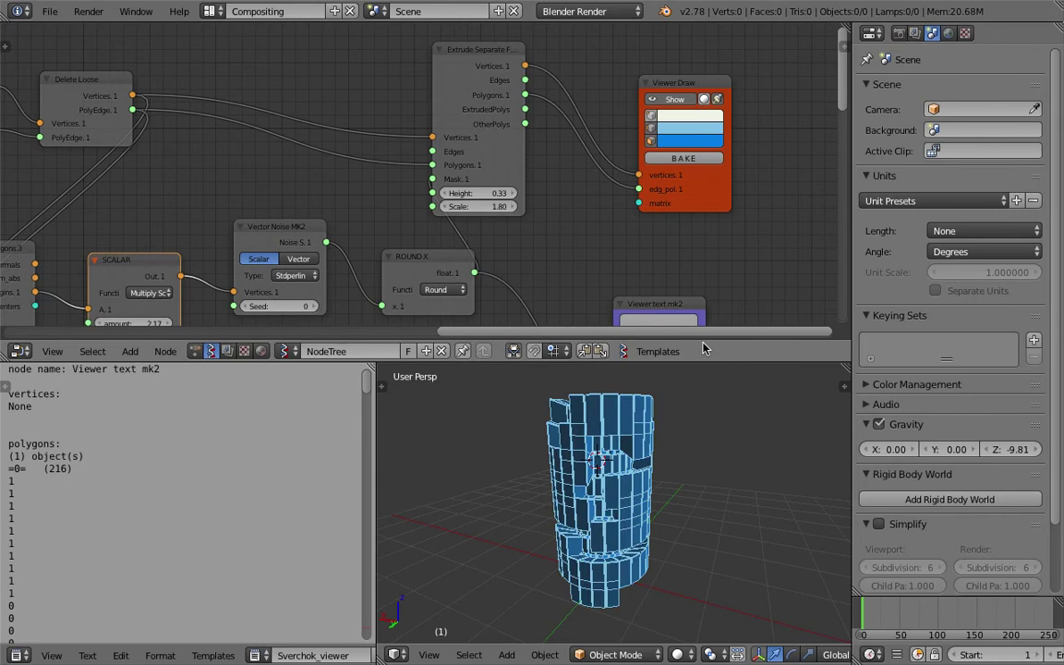
pyautogui.moveTo(713, 433)
pyautogui.mouseDown(button='middle')
pyautogui.moveTo(695, 444)
pyautogui.moveTo(643, 424)
pyautogui.moveTo(641, 435)
pyautogui.mouseUp(button='middle')
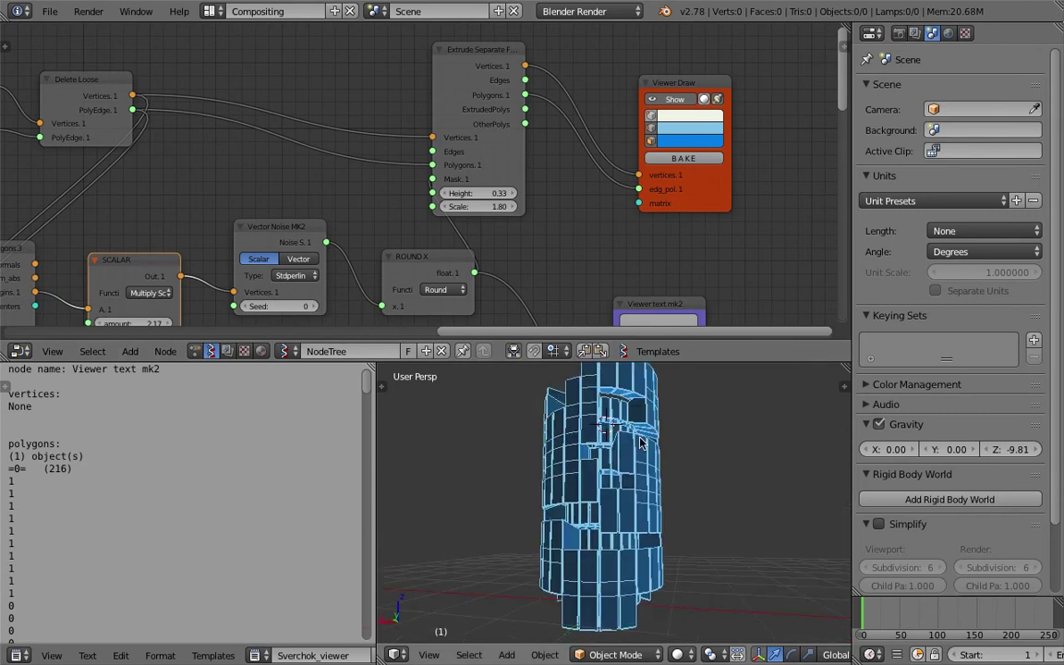
# Step: Set the Scale of the Extrude Separate Faces node to 1.44
pyautogui.moveTo(540, 272); pyautogui.dragTo(565, 266, button='middle')
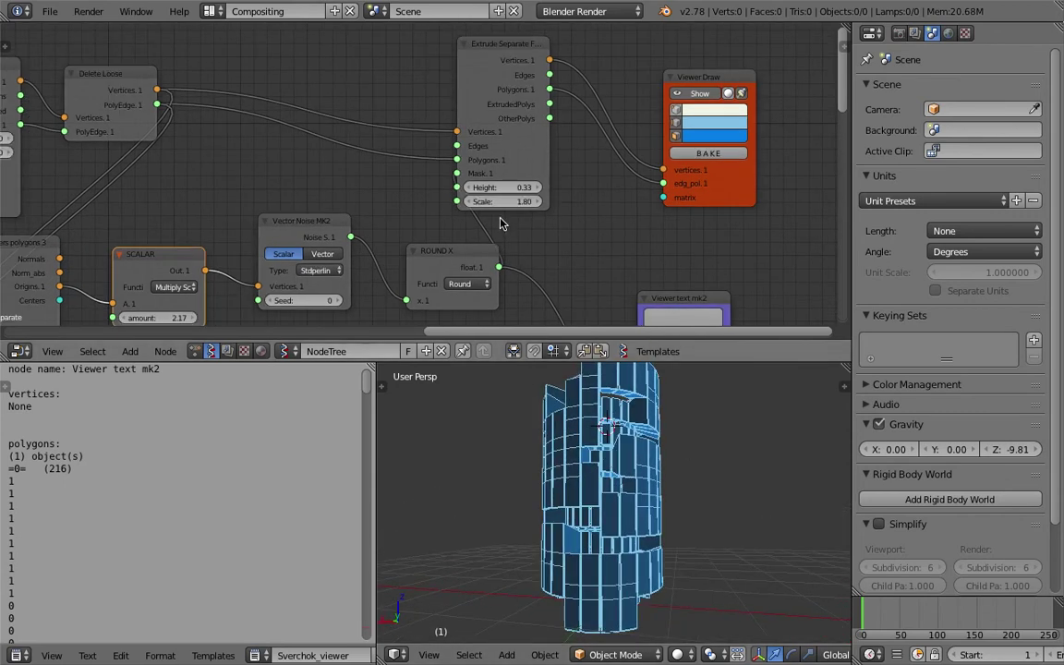
pyautogui.moveTo(504, 202); pyautogui.dragTo(465, 201)
pyautogui.scroll(2, 466, 199)
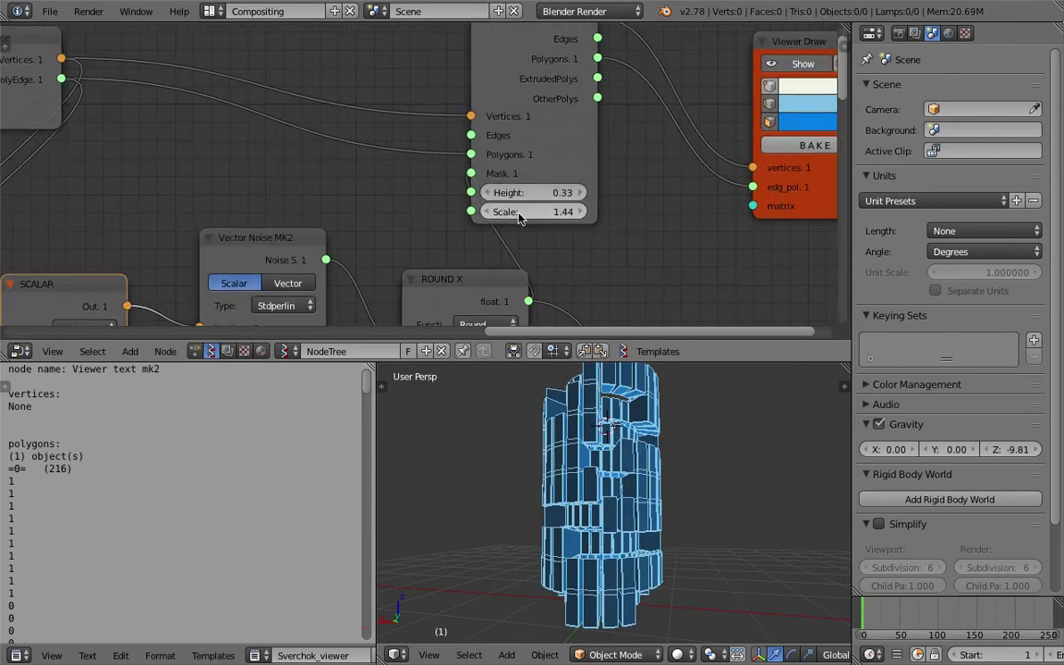
pyautogui.moveTo(579, 442); pyautogui.dragTo(594, 466, button='middle')
pyautogui.scroll(-3, 604, 452)
pyautogui.scroll(-3, 480, 231)
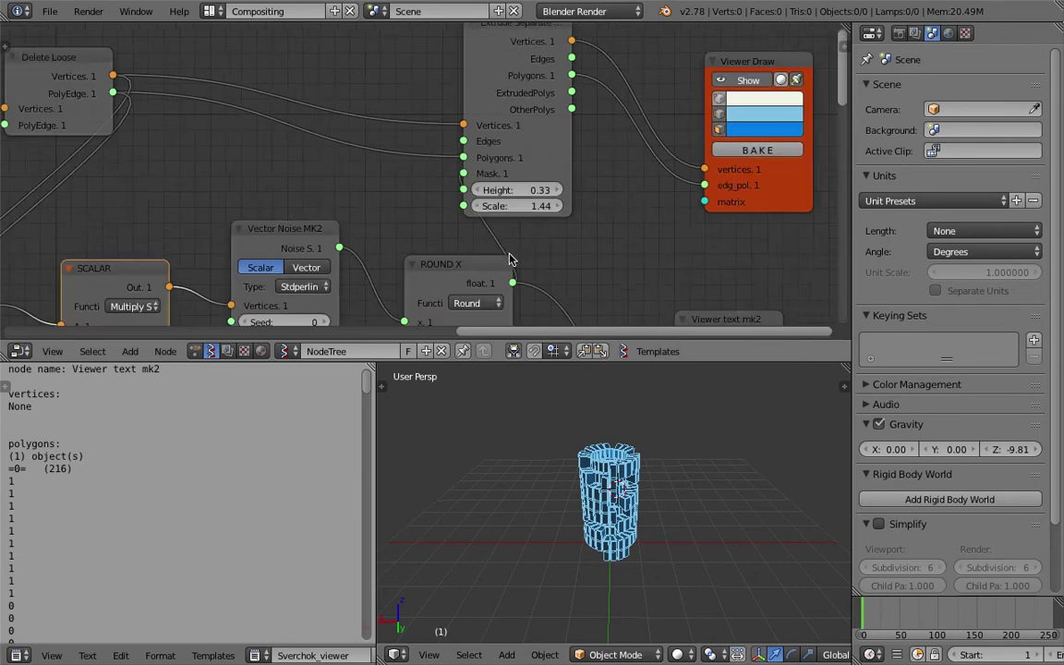
# Step: Save the project as a new version, incrementing the number in the file name sv_corn_001.blend
pyautogui.click(48, 11)
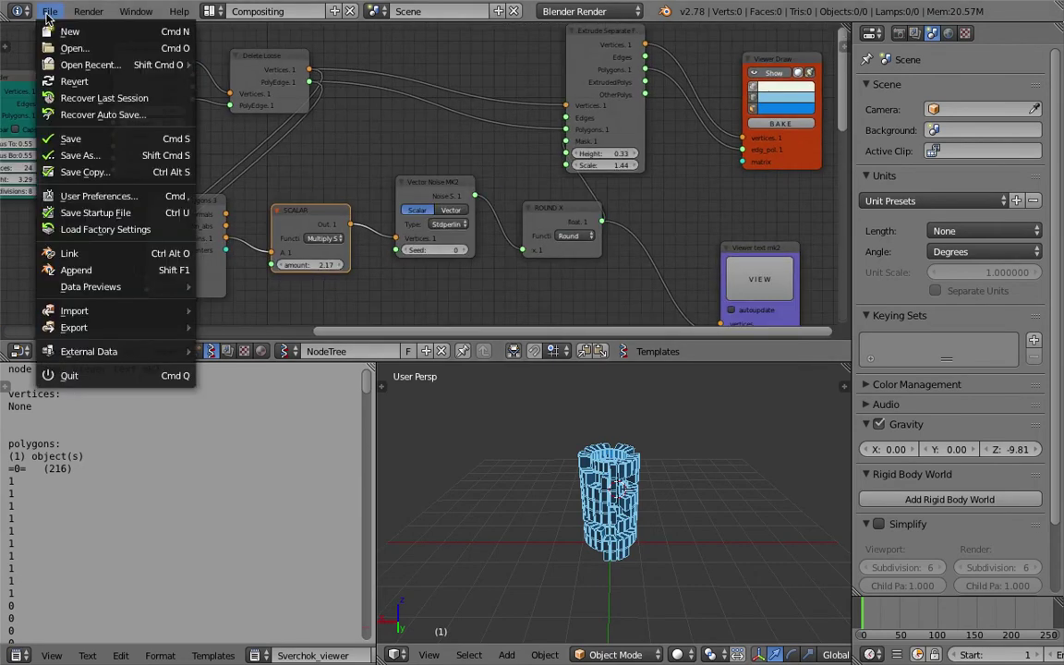
pyautogui.click(79, 151)
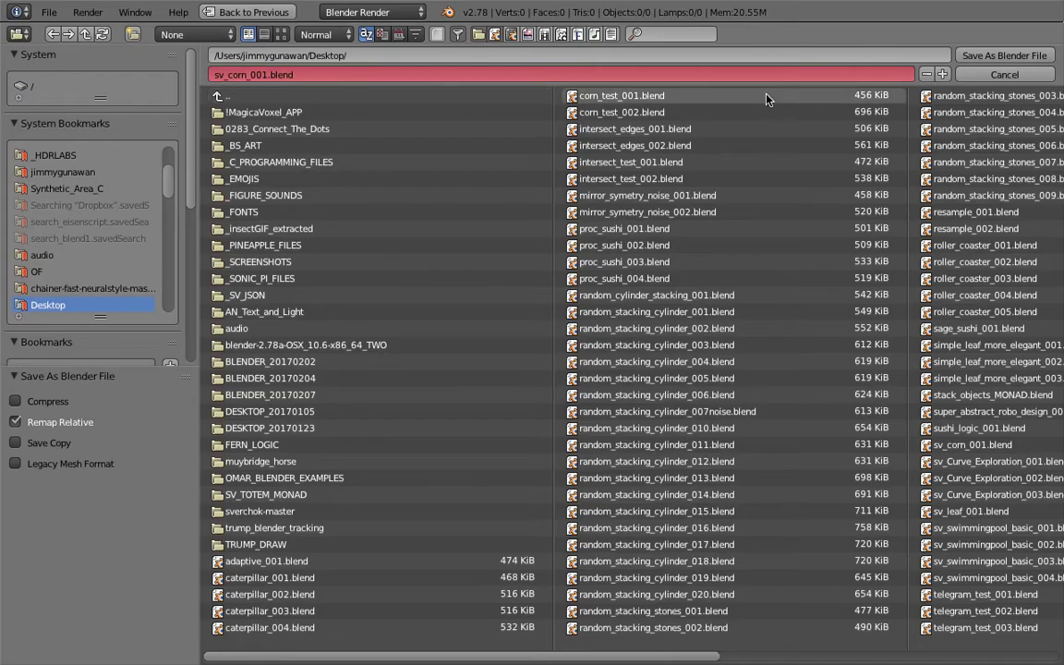
pyautogui.click(941, 76)
pyautogui.click(997, 57)
pyautogui.hotkey('ctrl', 's')
pyautogui.click(624, 174)
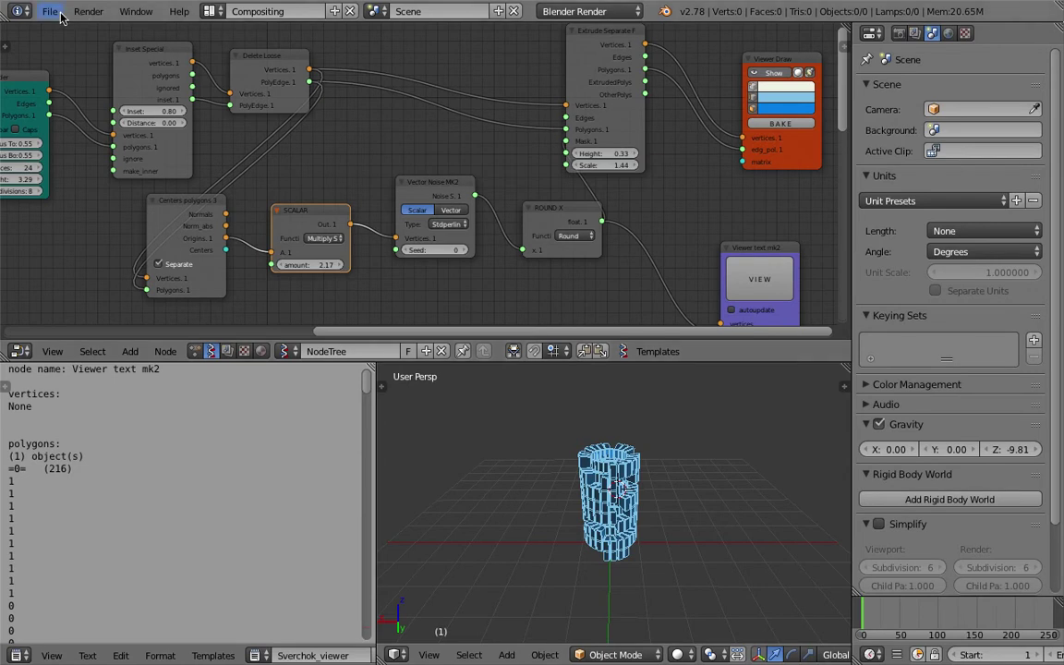
# Step: Add a mesh cube to the scene beside the corn model
pyautogui.moveTo(632, 536); pyautogui.dragTo(673, 511, button='middle')
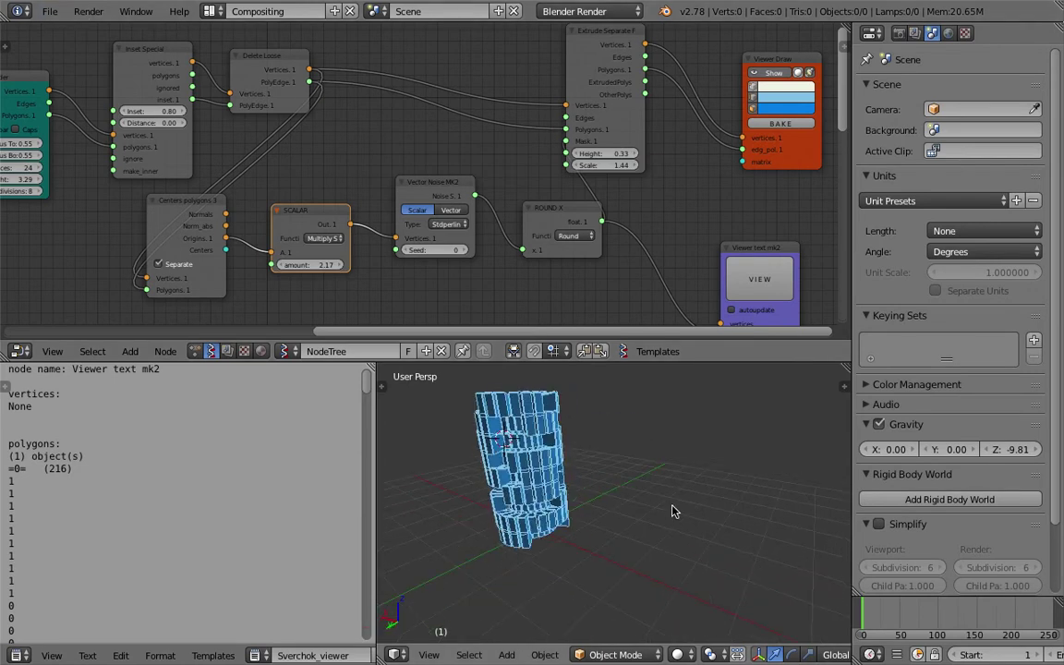
pyautogui.hotkey('shift', 'a')
pyautogui.moveTo(662, 405)
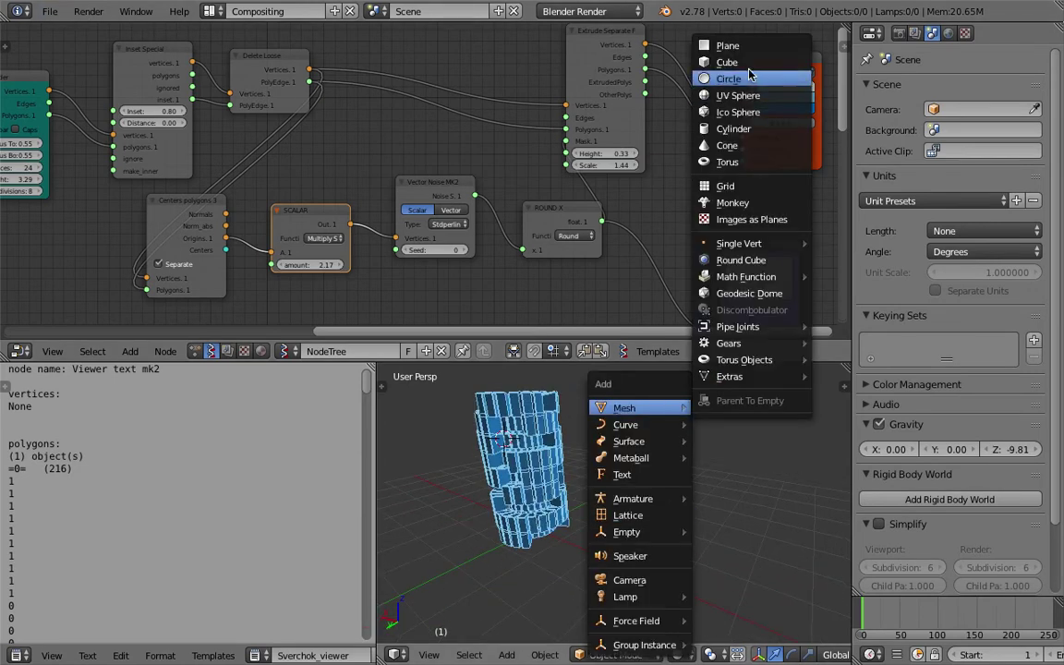
pyautogui.click(731, 61)
pyautogui.moveTo(597, 454); pyautogui.dragTo(657, 549, button='middle')
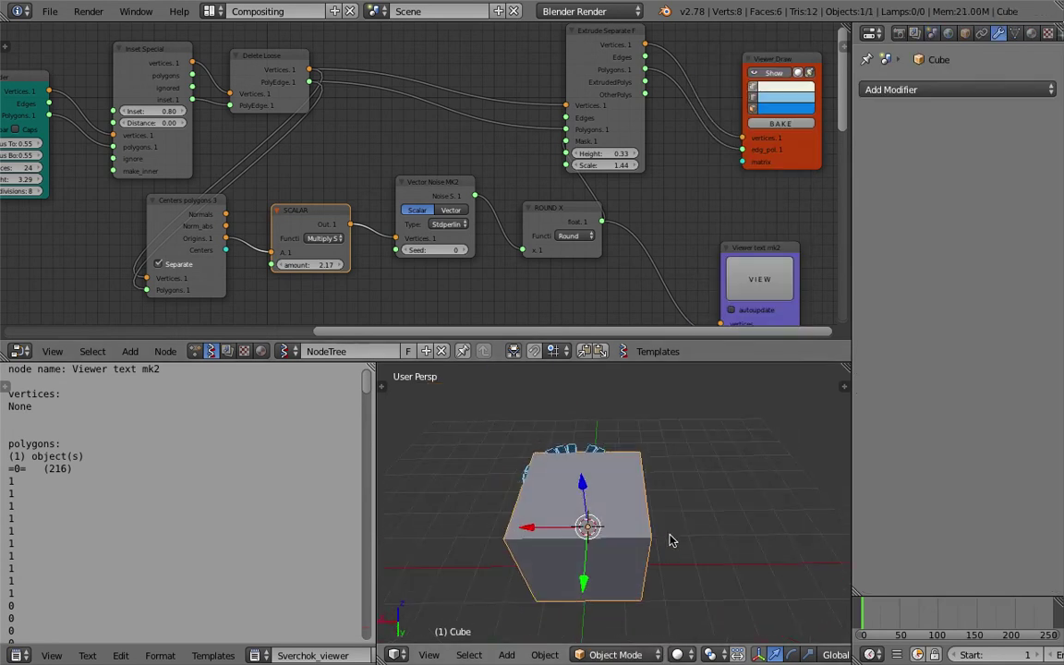
# Step: Enter Edit Mode on the cube and narrow all of its geometry along the global X axis
pyautogui.press('Tab')
pyautogui.click(786, 532)
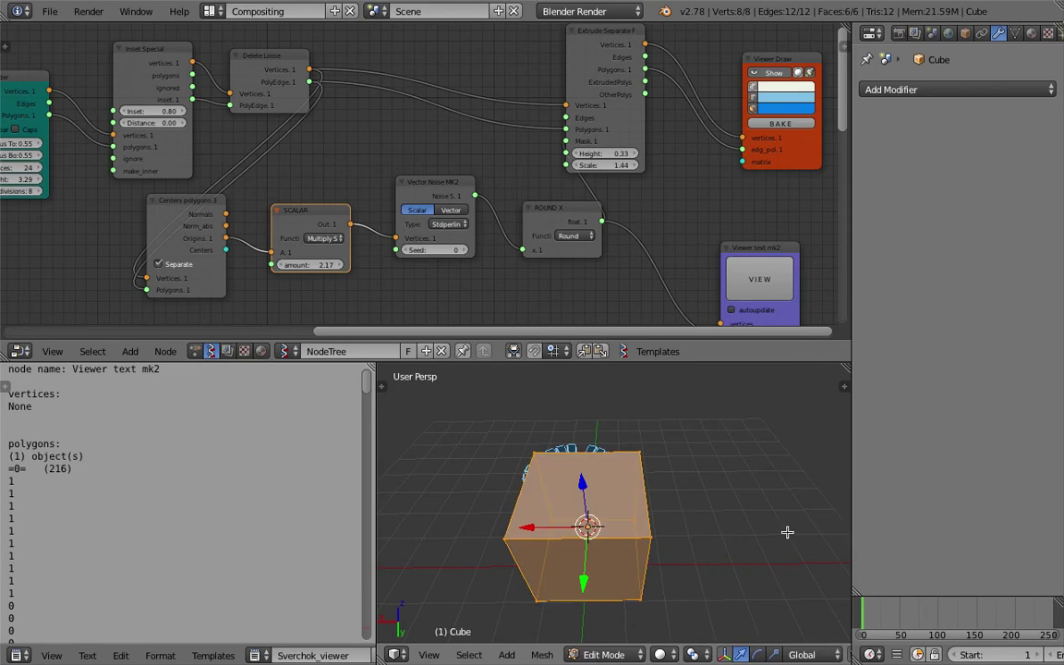
pyautogui.press('s')
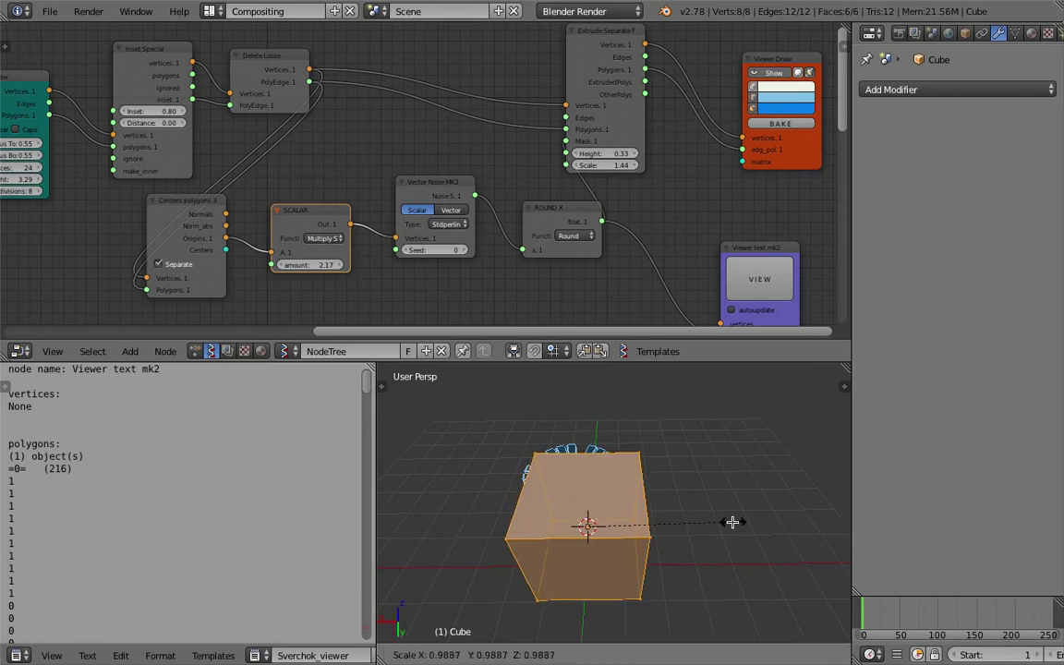
pyautogui.press('x')
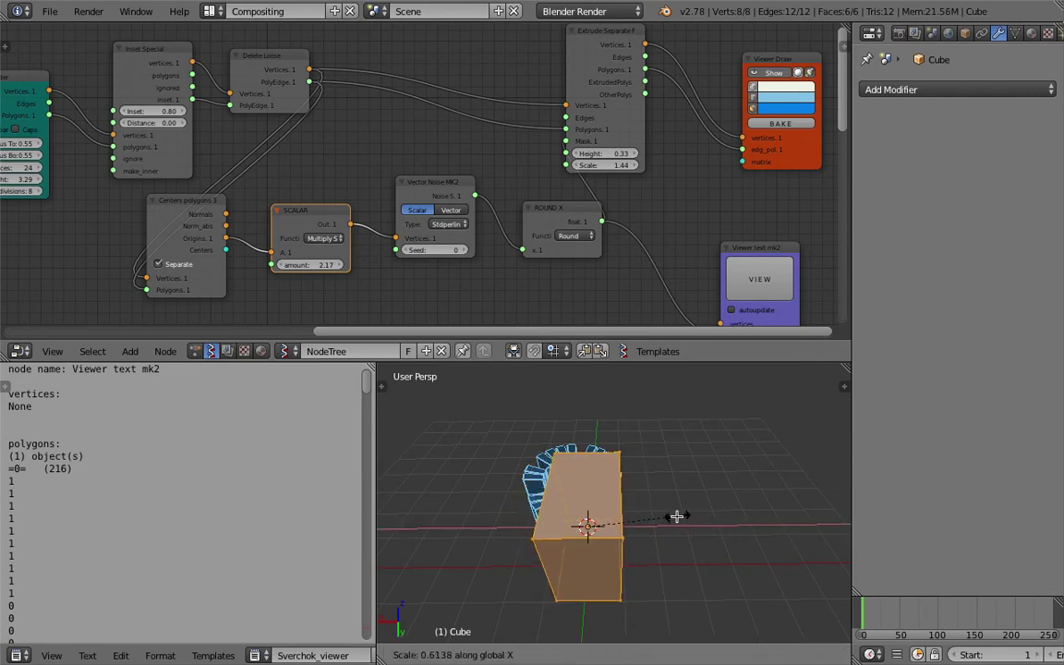
pyautogui.click(645, 511)
pyautogui.moveTo(641, 511); pyautogui.dragTo(565, 476, button='middle')
# Step: Switch to face selection and scale down the cube's bottom face to taper the block
pyautogui.hscroll(3, 766, 654)
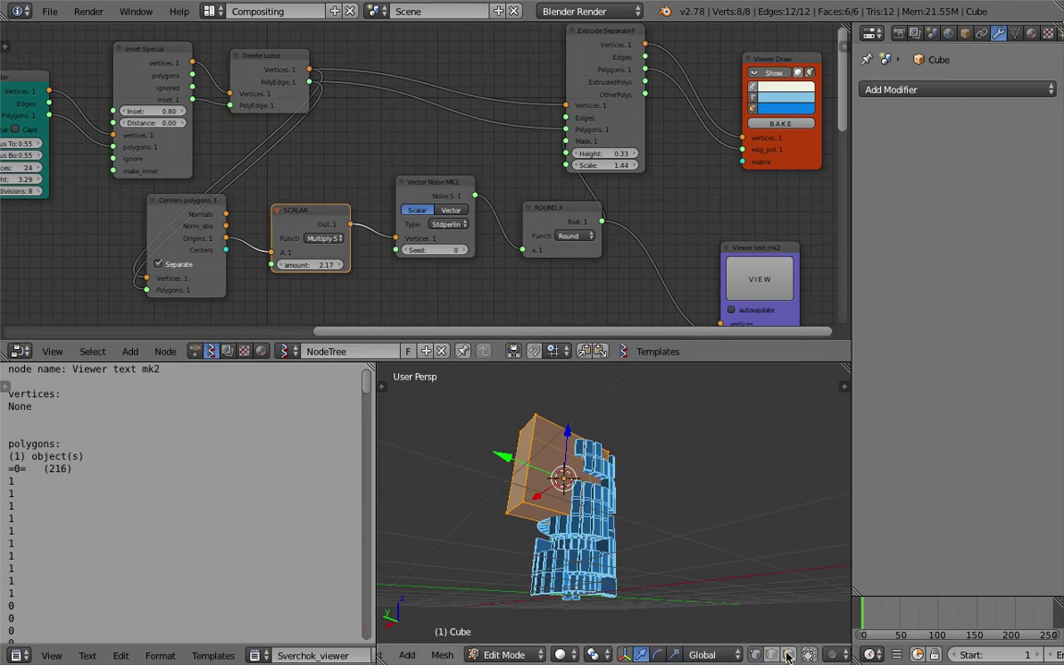
pyautogui.click(787, 655)
pyautogui.moveTo(678, 574); pyautogui.dragTo(601, 467, button='middle')
pyautogui.rightClick(557, 507)
pyautogui.press('s')
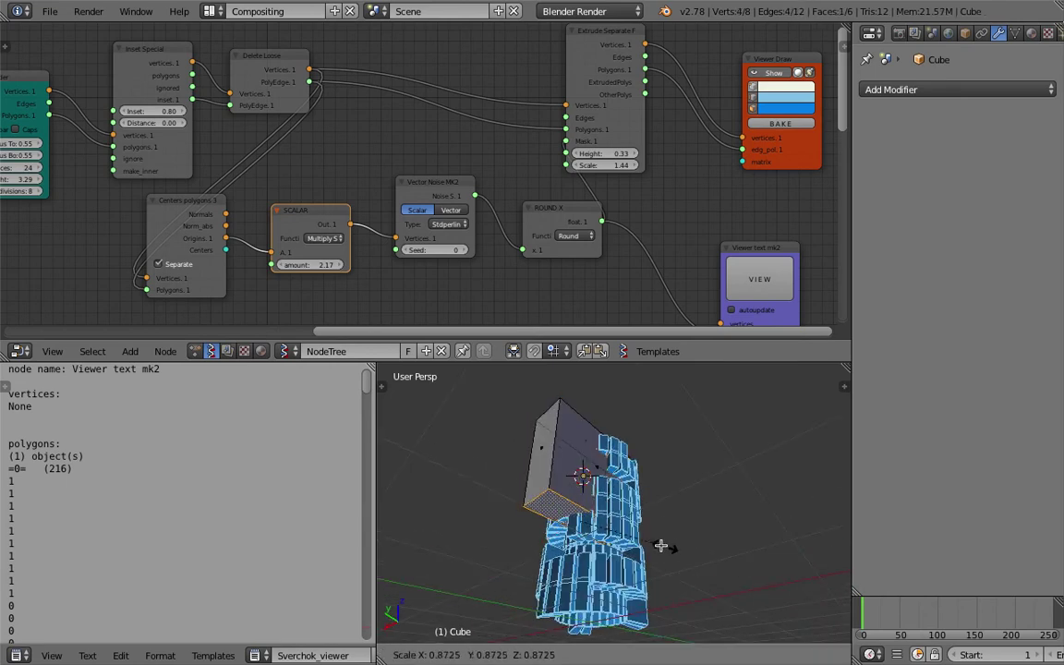
pyautogui.click(645, 539)
pyautogui.moveTo(645, 539); pyautogui.dragTo(668, 596, button='middle')
pyautogui.press('s')
pyautogui.click(667, 556)
pyautogui.scroll(-1, 637, 554)
pyautogui.scroll(1, 600, 521)
pyautogui.press('Tab')
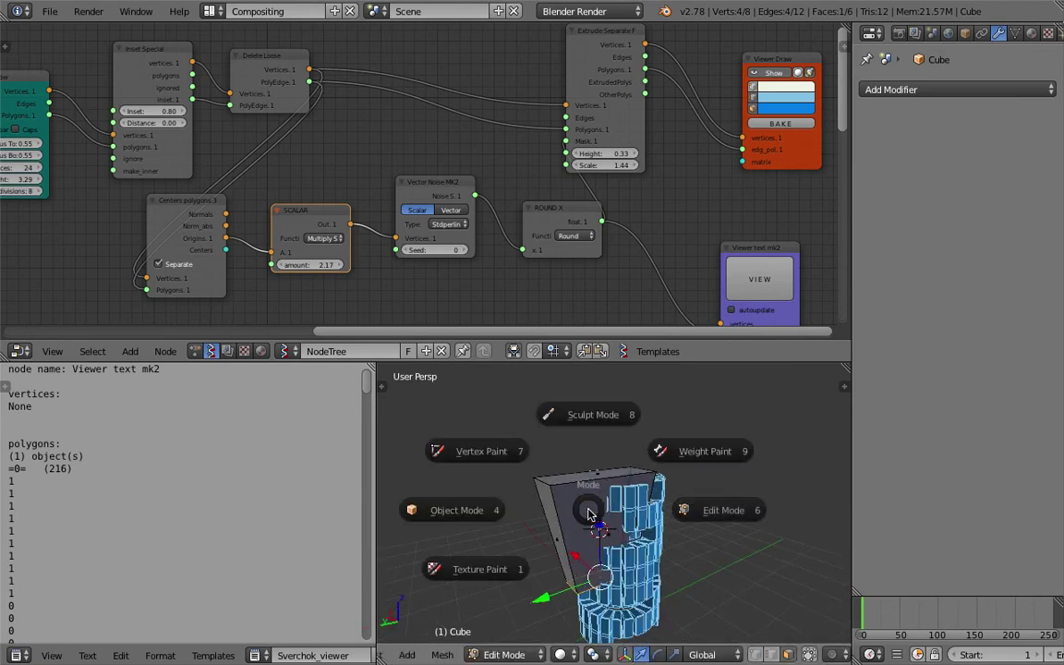
pyautogui.click(715, 515)
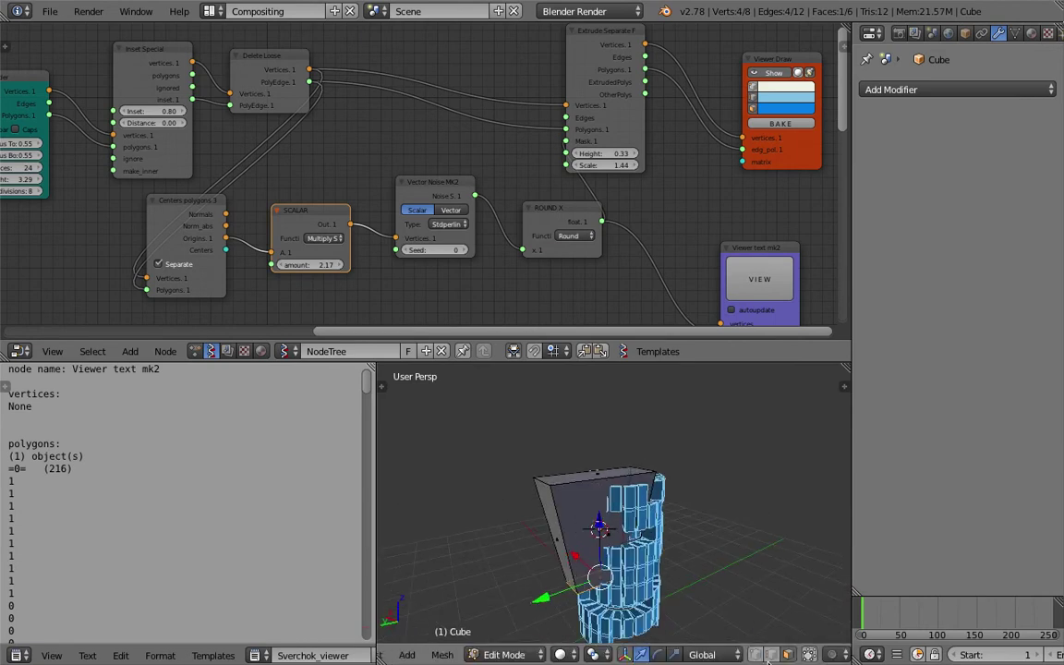
# Step: Select the top edges of the tapered block and try to bevel them
pyautogui.rightClick(578, 481)
pyautogui.keyDown('shift'); pyautogui.rightClick(549, 478); pyautogui.keyUp('shift')
pyautogui.moveTo(550, 478); pyautogui.dragTo(566, 533, button='middle')
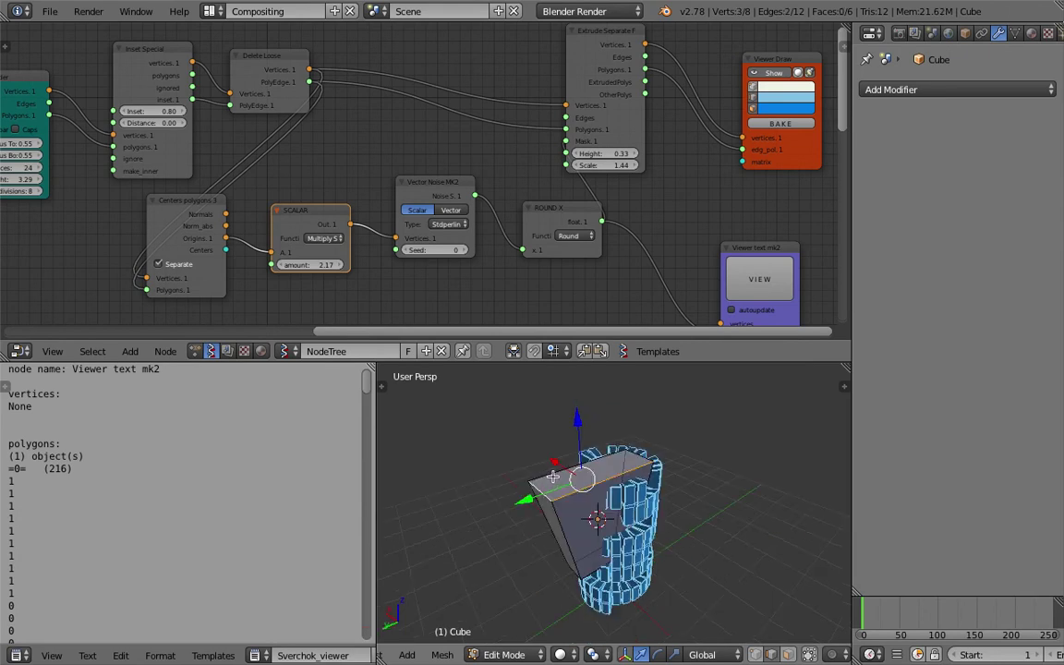
pyautogui.keyDown('shift'); pyautogui.rightClick(576, 414); pyautogui.keyUp('shift')
pyautogui.moveTo(557, 404); pyautogui.dragTo(628, 494, button='middle')
pyautogui.press('space')
pyautogui.write('b')
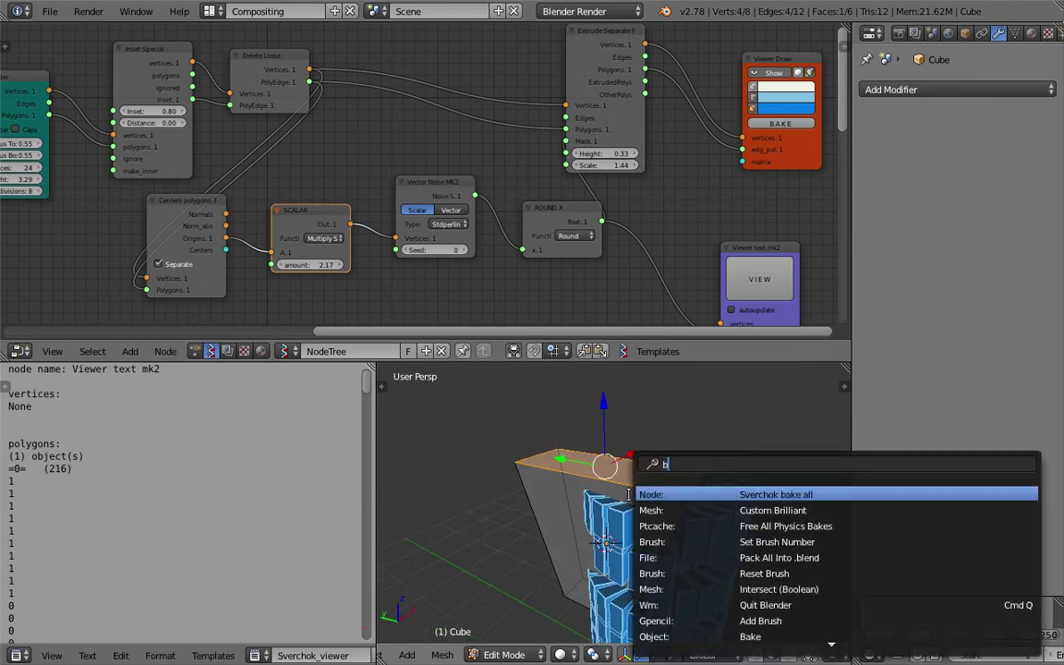
pyautogui.write('eve')
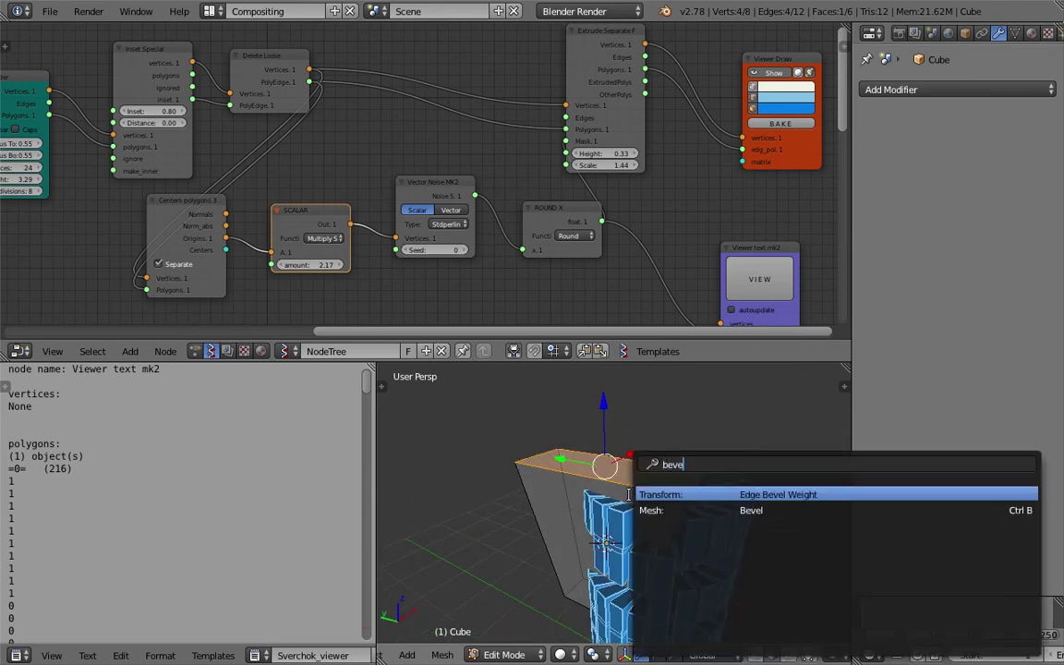
pyautogui.press('Return')
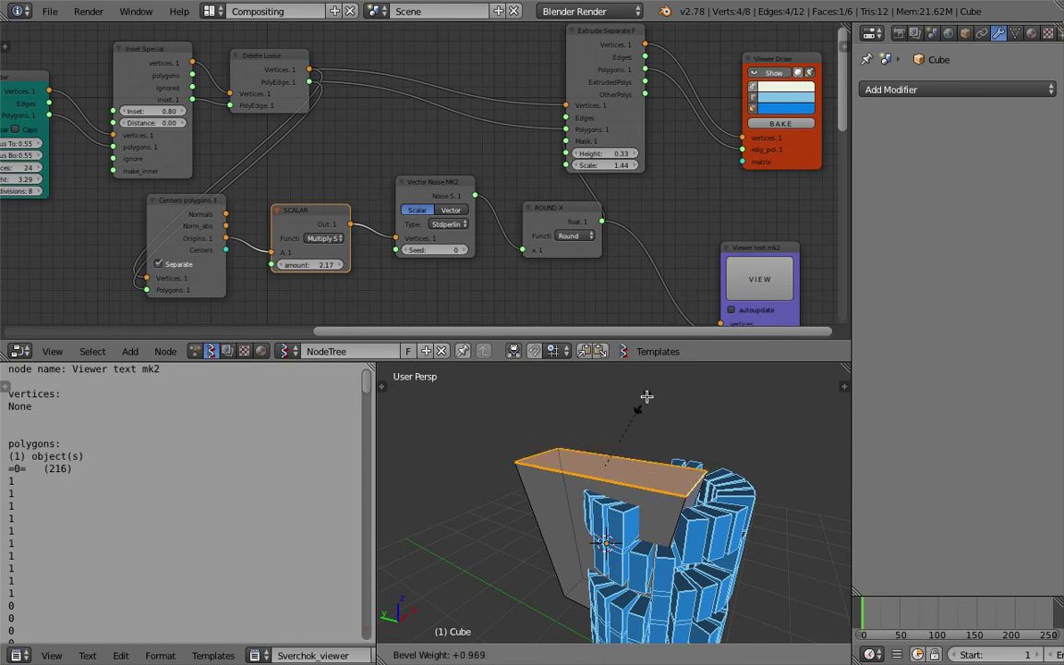
pyautogui.click(699, 411)
# Step: Extrude the block's top face slightly upward into a narrower, chamfered cap and return to Object Mode
pyautogui.scroll(3, 542, 469)
pyautogui.moveTo(546, 472); pyautogui.dragTo(554, 439, button='middle')
pyautogui.scroll(2, 689, 506)
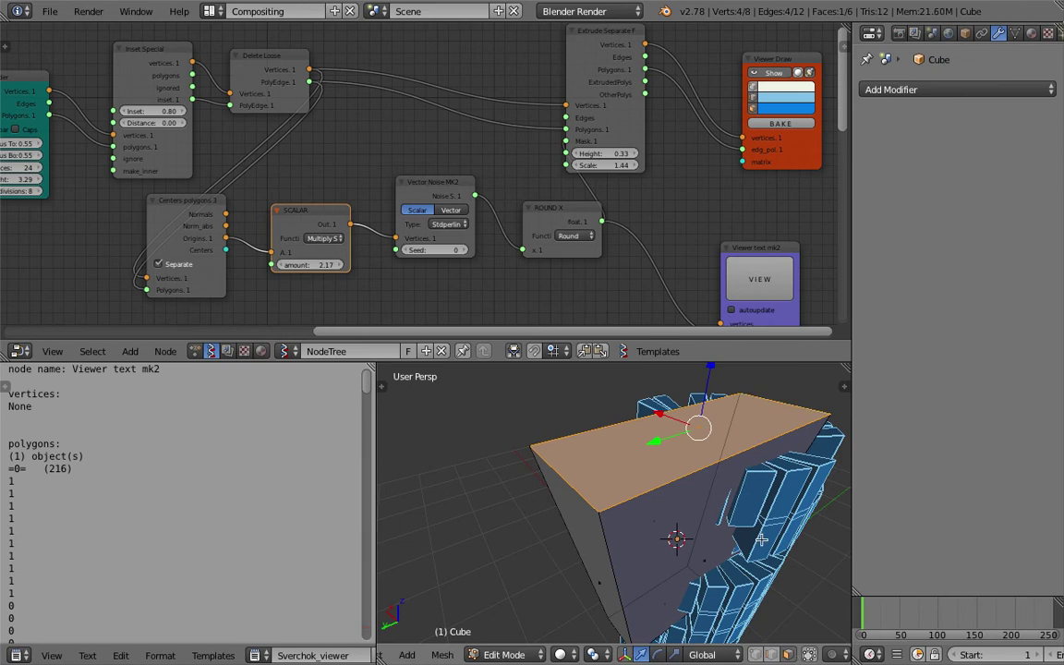
pyautogui.press('e')
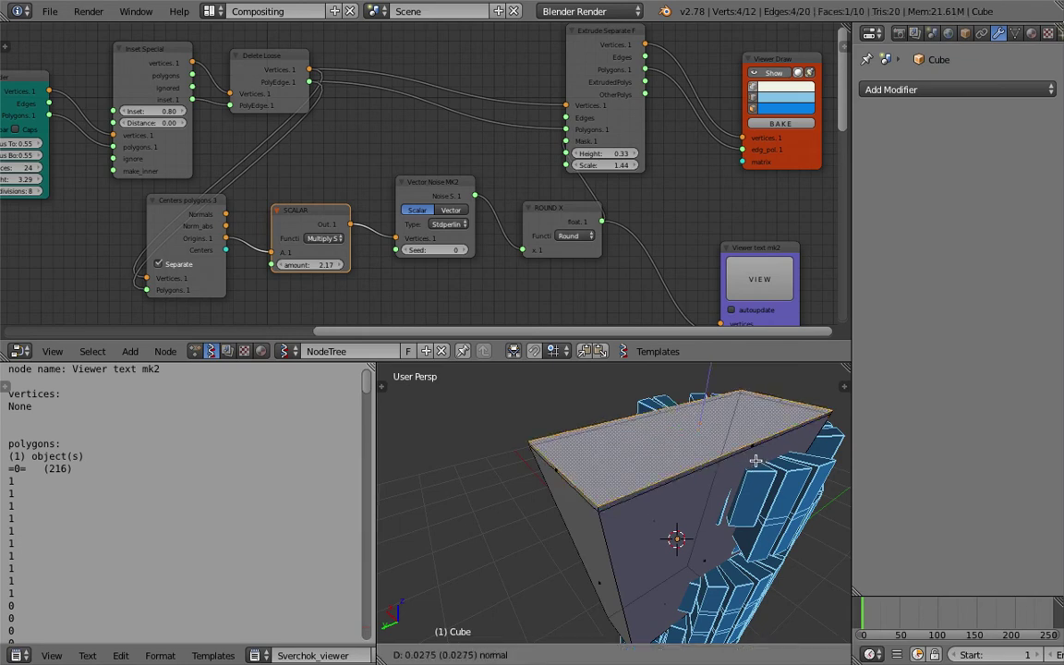
pyautogui.rightClick(751, 439)
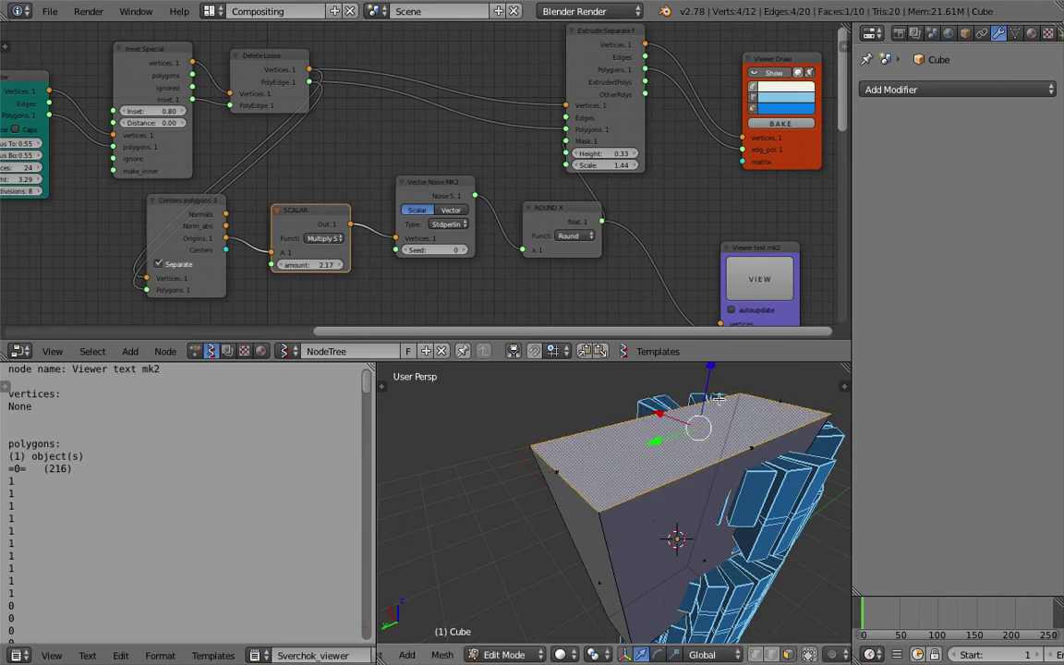
pyautogui.moveTo(713, 389); pyautogui.dragTo(709, 364)
pyautogui.moveTo(750, 593); pyautogui.dragTo(657, 461, button='middle')
pyautogui.press('Tab')
pyautogui.click(595, 462)
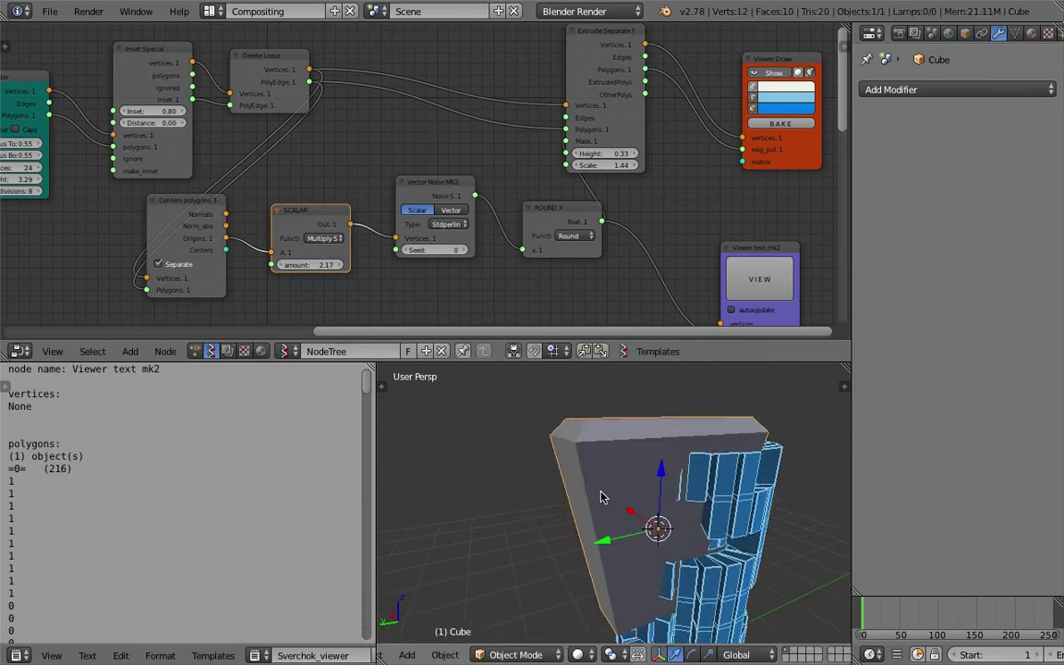
# Step: Move the block clear of the corn cylinder and scale the whole object down
pyautogui.moveTo(600, 498)
pyautogui.mouseDown(button='middle')
pyautogui.moveTo(600, 446)
pyautogui.moveTo(591, 487)
pyautogui.moveTo(623, 504)
pyautogui.moveTo(600, 513)
pyautogui.moveTo(561, 484)
pyautogui.moveTo(612, 484)
pyautogui.moveTo(580, 490)
pyautogui.moveTo(580, 518)
pyautogui.moveTo(566, 515)
pyautogui.moveTo(612, 501)
pyautogui.mouseUp(button='middle')
pyautogui.scroll(-1, 600, 514)
pyautogui.press('g')
pyautogui.click(519, 508)
pyautogui.press('s')
pyautogui.click(568, 506)
pyautogui.scroll(1, 562, 481)
pyautogui.moveTo(567, 460); pyautogui.dragTo(566, 496, button='middle')
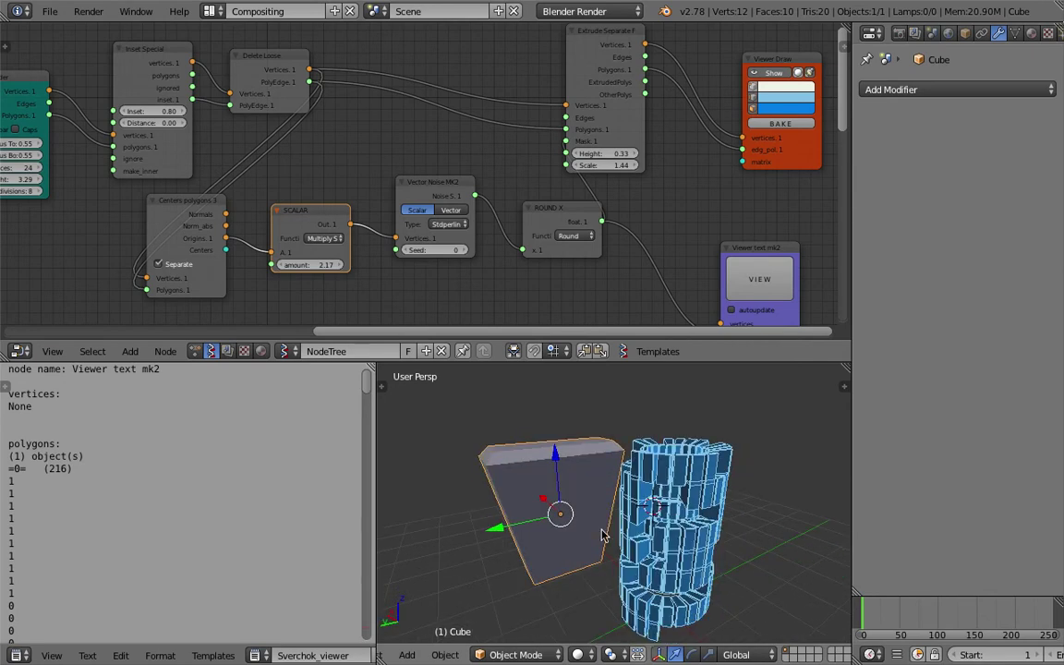
# Step: In Edit Mode, lower the edges around the base of the block's cap along Z, and return to Object Mode
pyautogui.press('Tab')
pyautogui.click(694, 530)
pyautogui.keyDown('shift'); pyautogui.moveTo(694, 531); pyautogui.dragTo(714, 545, button='middle'); pyautogui.keyUp('shift')
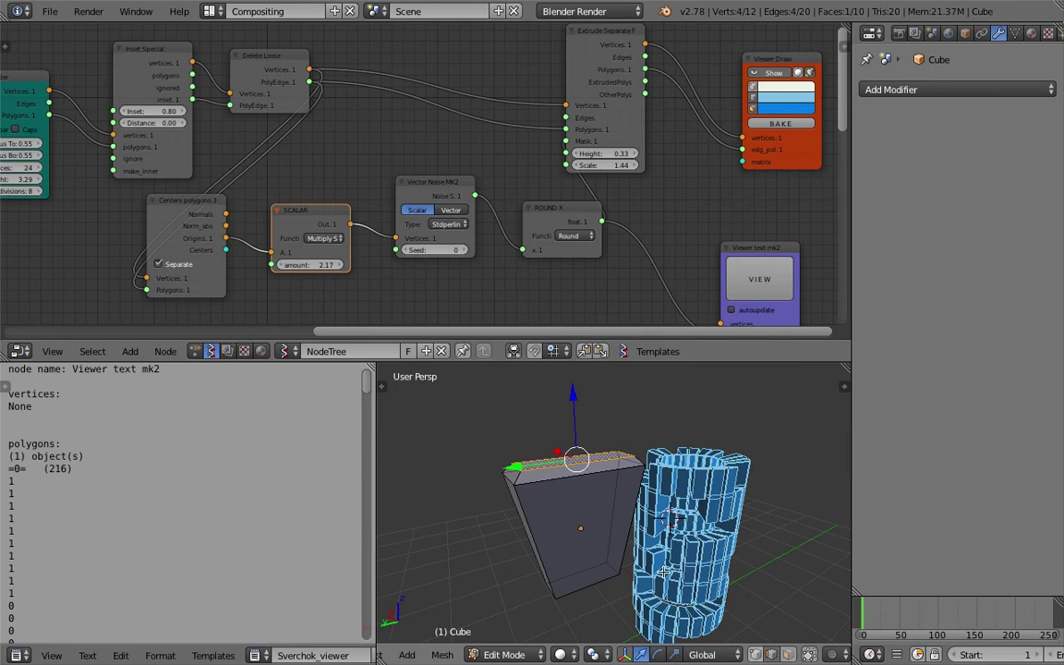
pyautogui.moveTo(588, 469); pyautogui.dragTo(662, 499, button='middle')
pyautogui.keyDown('shift'); pyautogui.rightClick(594, 507); pyautogui.keyUp('shift')
pyautogui.keyDown('shift'); pyautogui.rightClick(662, 499); pyautogui.keyUp('shift')
pyautogui.moveTo(583, 500); pyautogui.dragTo(658, 478, button='middle')
pyautogui.moveTo(553, 472); pyautogui.dragTo(613, 438, button='middle')
pyautogui.moveTo(572, 396); pyautogui.dragTo(573, 431)
pyautogui.press('Tab')
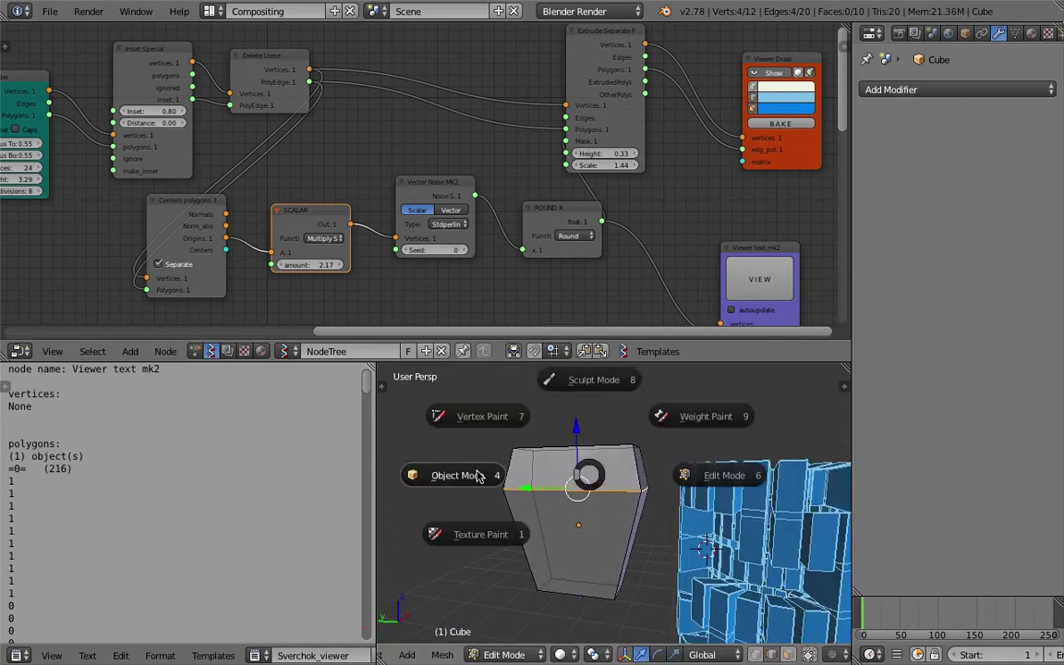
pyautogui.click(476, 476)
# Step: Add a Subdivision Surface modifier with 2 subdivisions to the block and shade the object smooth
pyautogui.moveTo(569, 478); pyautogui.dragTo(649, 489, button='middle')
pyautogui.hotkey('ctrl', '2')
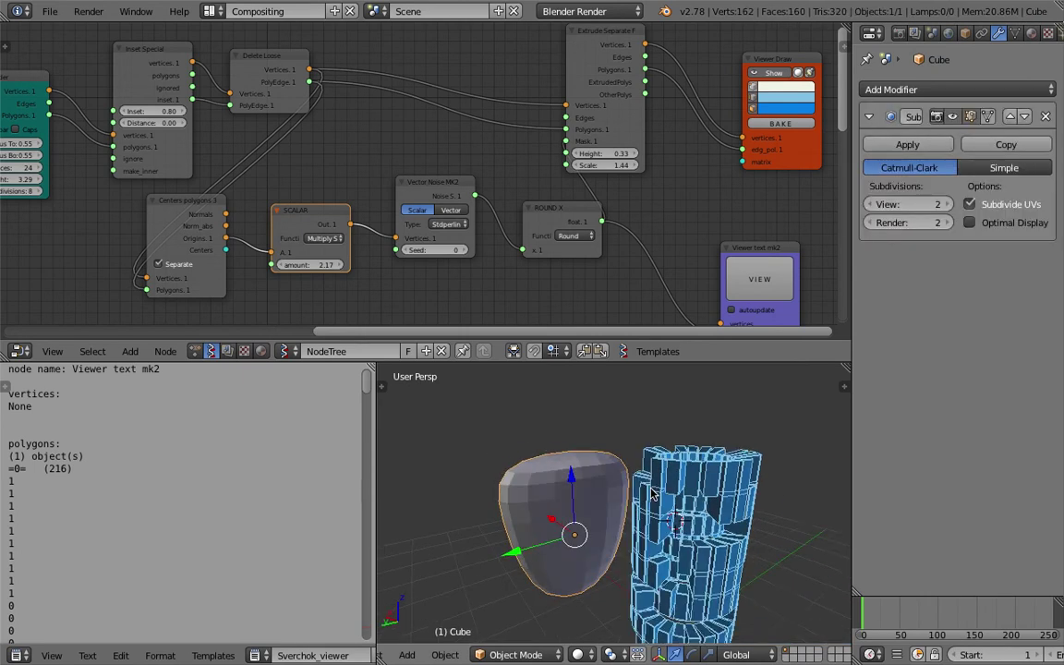
pyautogui.press('space')
pyautogui.write('smo')
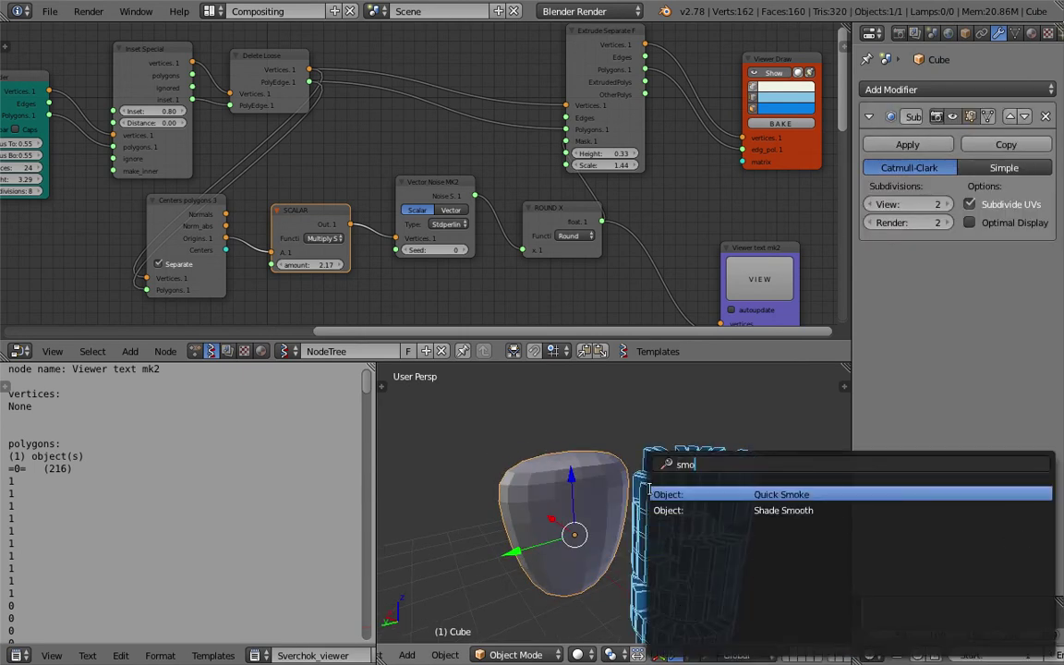
pyautogui.press('Down')
pyautogui.press('Return')
pyautogui.moveTo(602, 485); pyautogui.dragTo(589, 509, button='middle')
# Step: Remove the Subdivision Surface modifier from the block and save the project over the existing file
pyautogui.click(1043, 118)
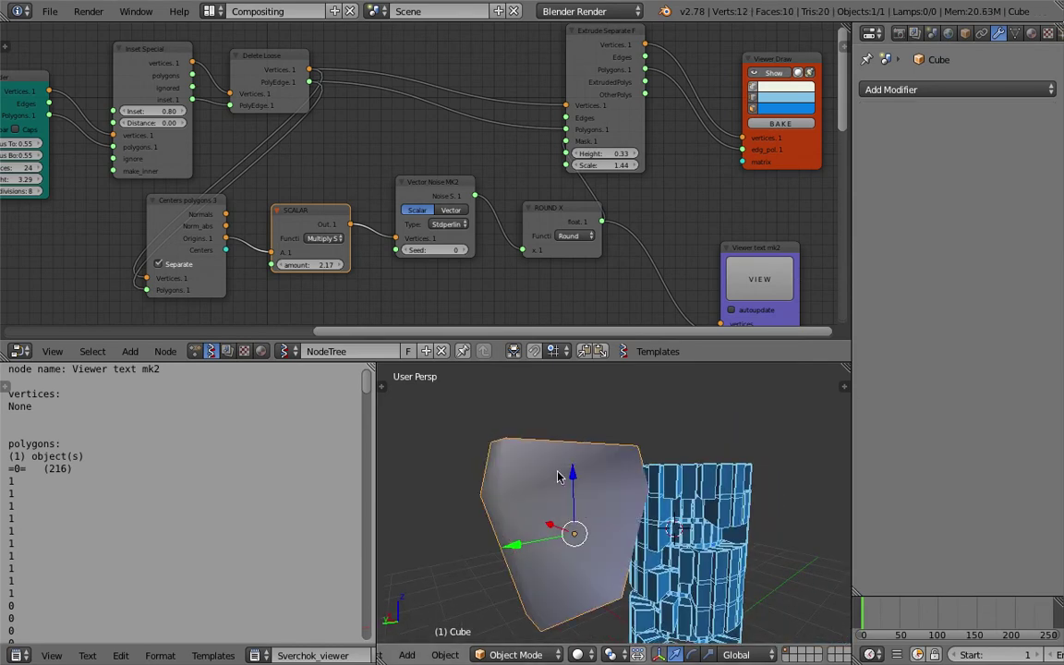
pyautogui.hotkey('ctrl', 's')
pyautogui.hotkey('ctrl', 's')
pyautogui.click(582, 497)
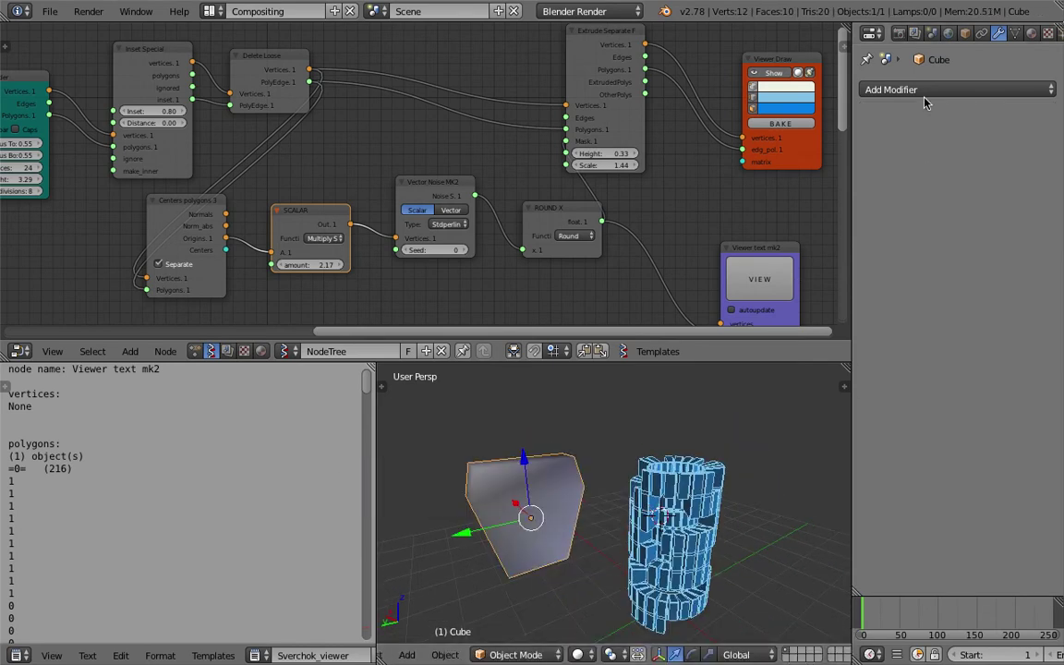
# Step: Add a Bevel modifier to the kernel block and apply it to the mesh
pyautogui.click(923, 89)
pyautogui.click(786, 150)
pyautogui.moveTo(667, 437); pyautogui.dragTo(714, 439, button='middle')
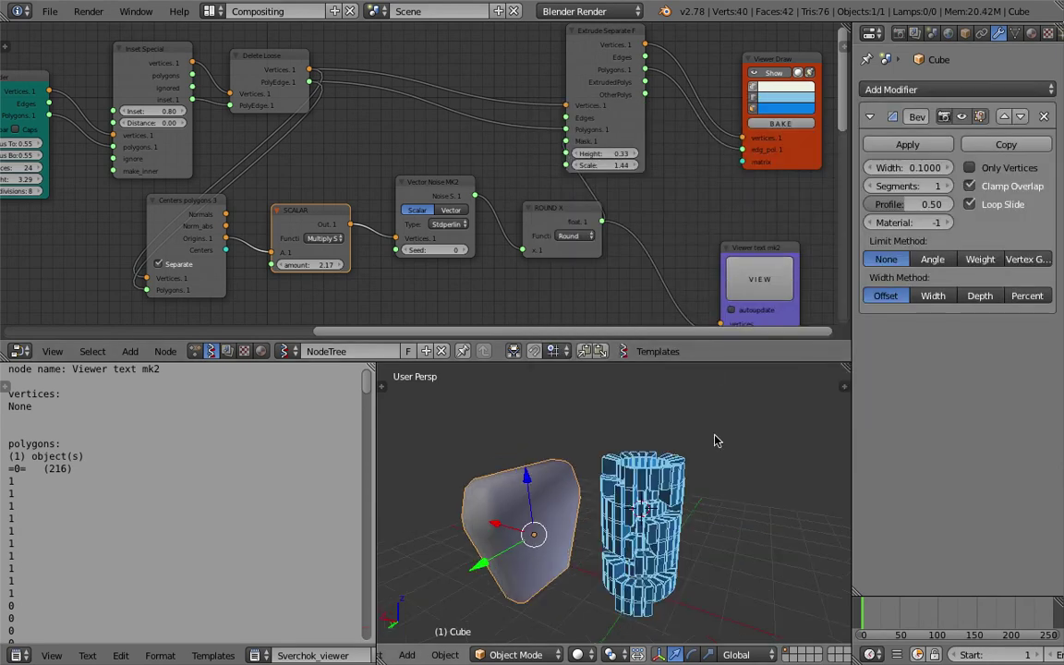
pyautogui.moveTo(912, 168)
pyautogui.mouseDown()
pyautogui.moveTo(929, 169)
pyautogui.moveTo(917, 168)
pyautogui.mouseUp()
pyautogui.click(932, 146)
pyautogui.moveTo(644, 462); pyautogui.dragTo(616, 445, button='middle')
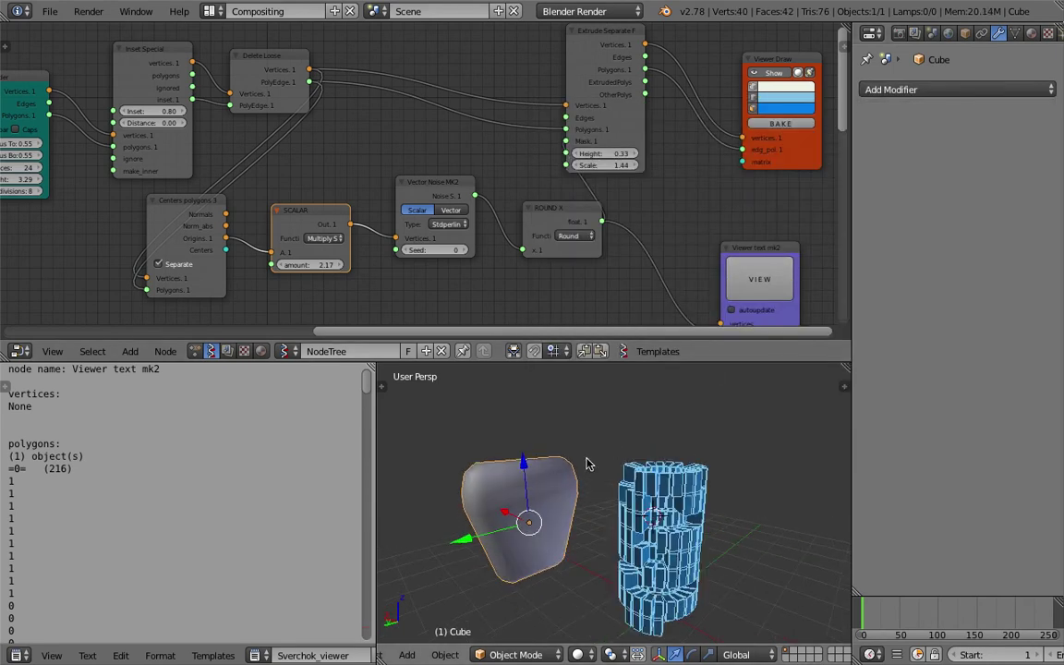
# Step: Undo applying the bevel and remove the Bevel modifier from the block
pyautogui.press('z')
pyautogui.press('z')
pyautogui.hotkey('ctrl', 'z')
pyautogui.hotkey('ctrl', 'z')
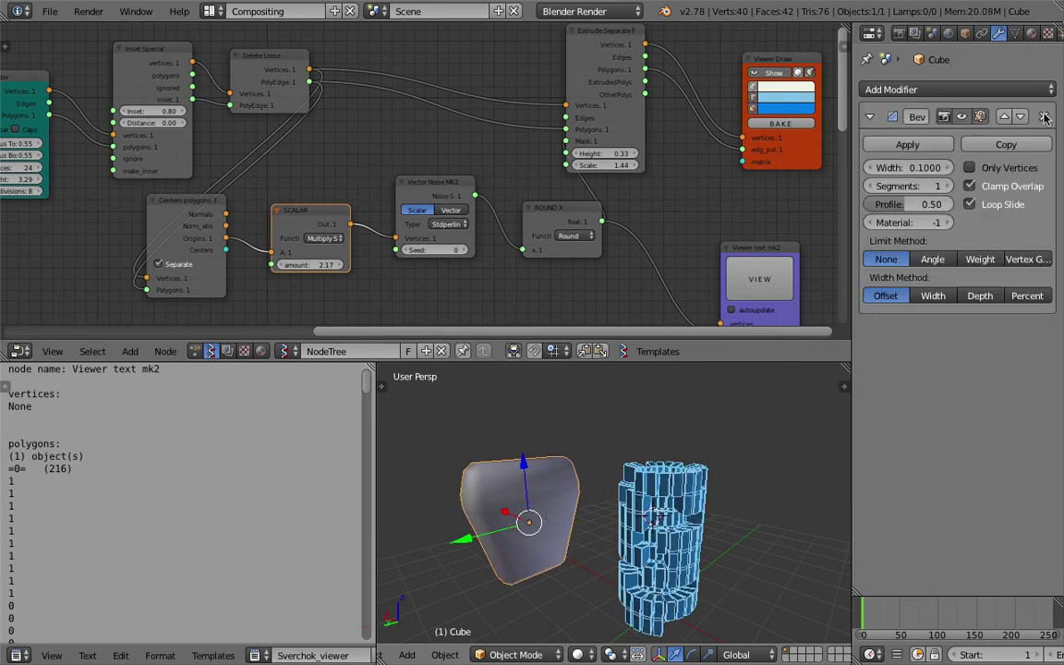
pyautogui.click(910, 204)
pyautogui.click(1044, 117)
pyautogui.click(1044, 117)
# Step: Examine the kernel block's mesh from several angles in wireframe and solid display
pyautogui.moveTo(492, 589)
pyautogui.mouseDown(button='middle')
pyautogui.moveTo(508, 531)
pyautogui.moveTo(527, 520)
pyautogui.mouseUp(button='middle')
pyautogui.press('z')
pyautogui.press('z')
pyautogui.press('z')
pyautogui.moveTo(474, 462)
pyautogui.mouseDown(button='middle')
pyautogui.moveTo(485, 392)
pyautogui.moveTo(524, 536)
pyautogui.mouseUp(button='middle')
pyautogui.press('z')
pyautogui.scroll(-2, 523, 535)
pyautogui.scroll(-2, 385, 265)
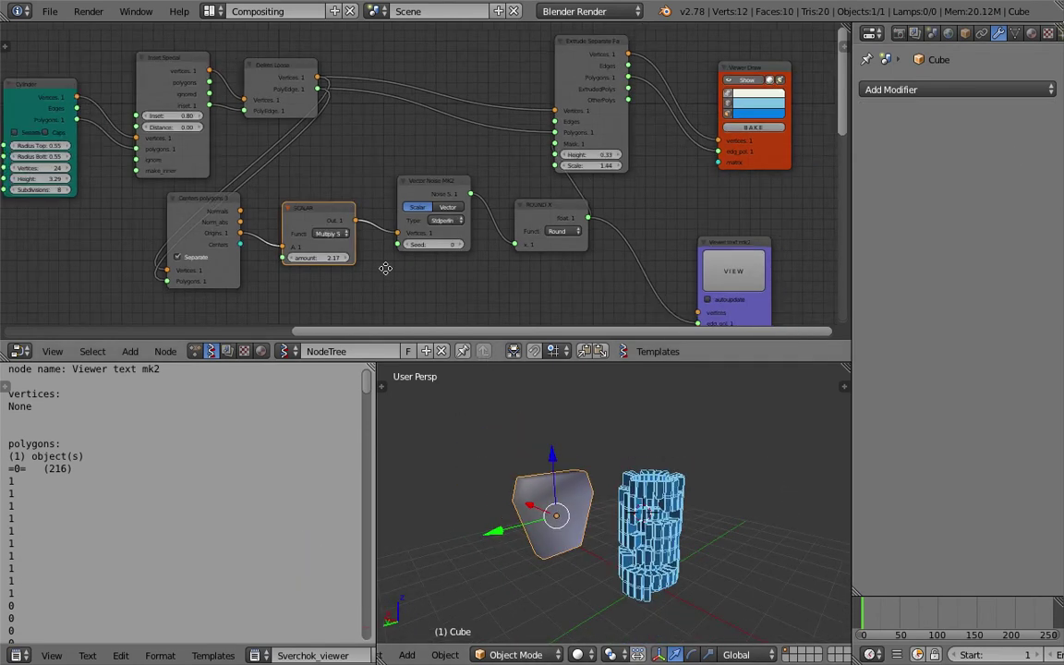
# Step: Save the project over the existing file
pyautogui.moveTo(385, 266); pyautogui.dragTo(574, 161, button='middle')
pyautogui.hotkey('ctrl', 's')
pyautogui.click(574, 162)
# Step: Delete the Sverchok_viewer frame and the Viewer text mk2 node from the node tree
pyautogui.scroll(-1, 364, 185)
pyautogui.moveTo(364, 185); pyautogui.dragTo(384, 303, button='middle')
pyautogui.click(219, 113)
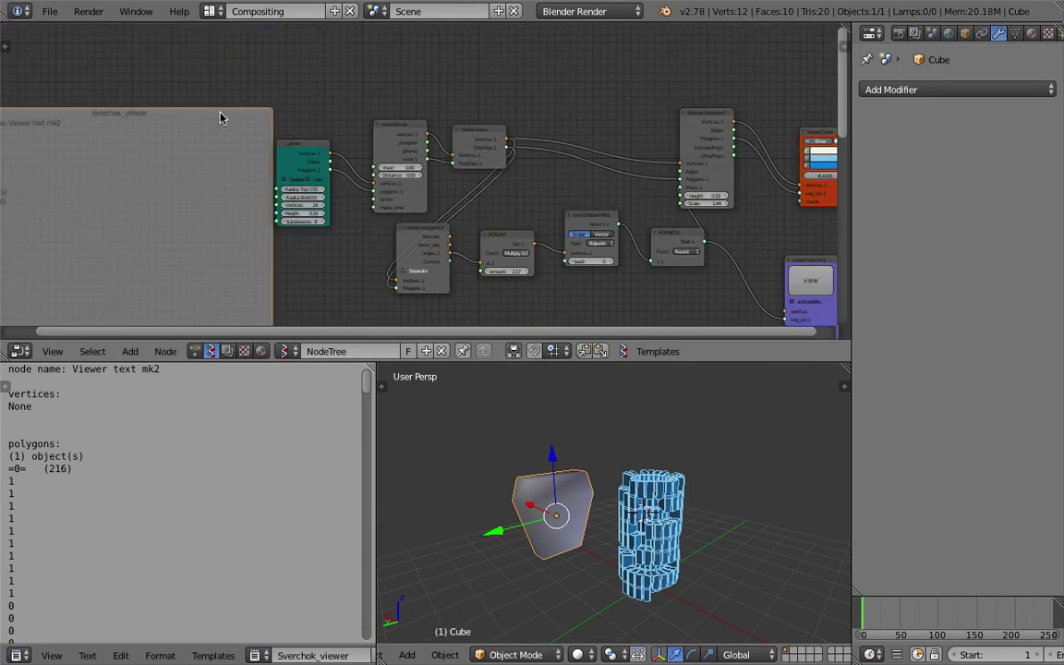
pyautogui.press('x')
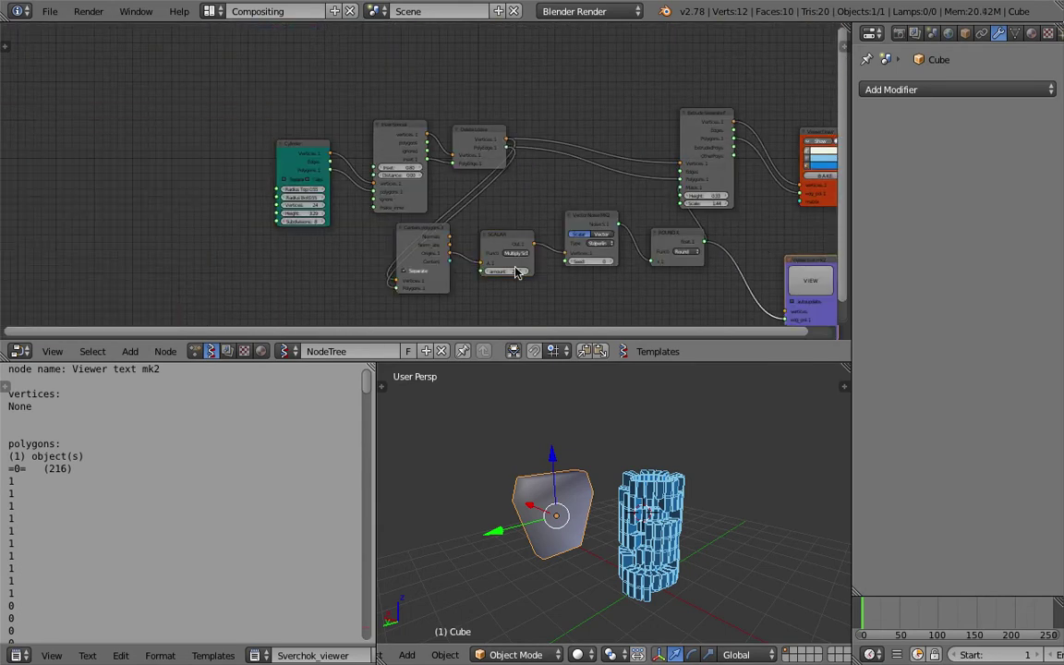
pyautogui.press('x')
# Step: Rearrange the Cylinder, Inset Special, Delete Loose, Centers polygons and SCALAR nodes to free space before the extrusion node
pyautogui.moveTo(293, 135); pyautogui.dragTo(148, 136)
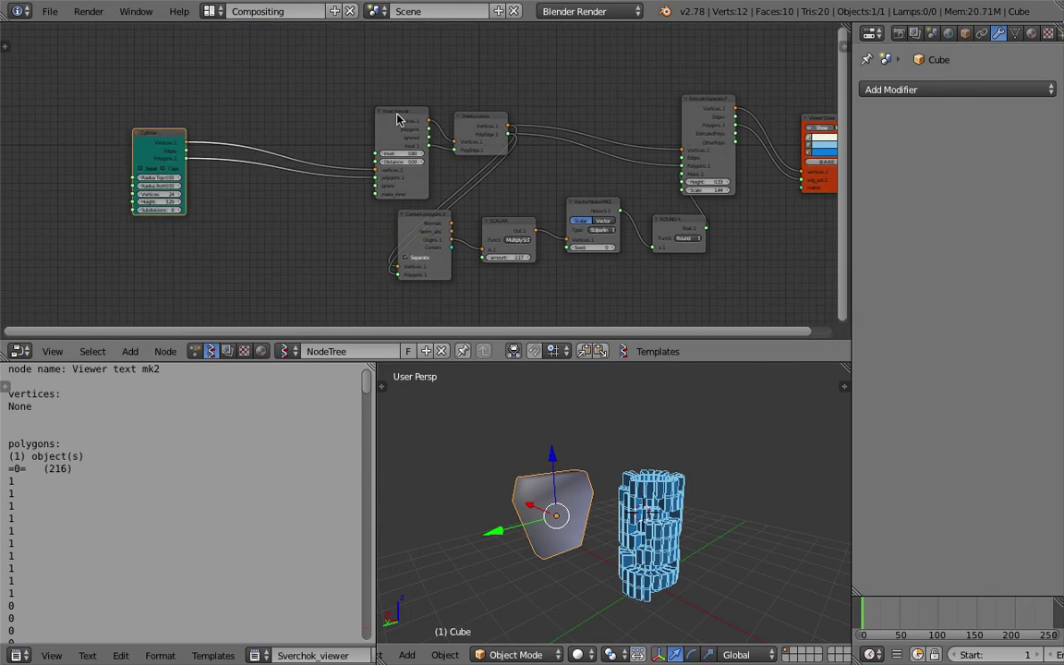
pyautogui.moveTo(397, 120); pyautogui.dragTo(268, 125)
pyautogui.moveTo(414, 228); pyautogui.dragTo(437, 164, button='middle')
pyautogui.scroll(2, 439, 156)
pyautogui.moveTo(440, 153); pyautogui.dragTo(436, 124)
pyautogui.moveTo(441, 90); pyautogui.dragTo(420, 188, button='middle')
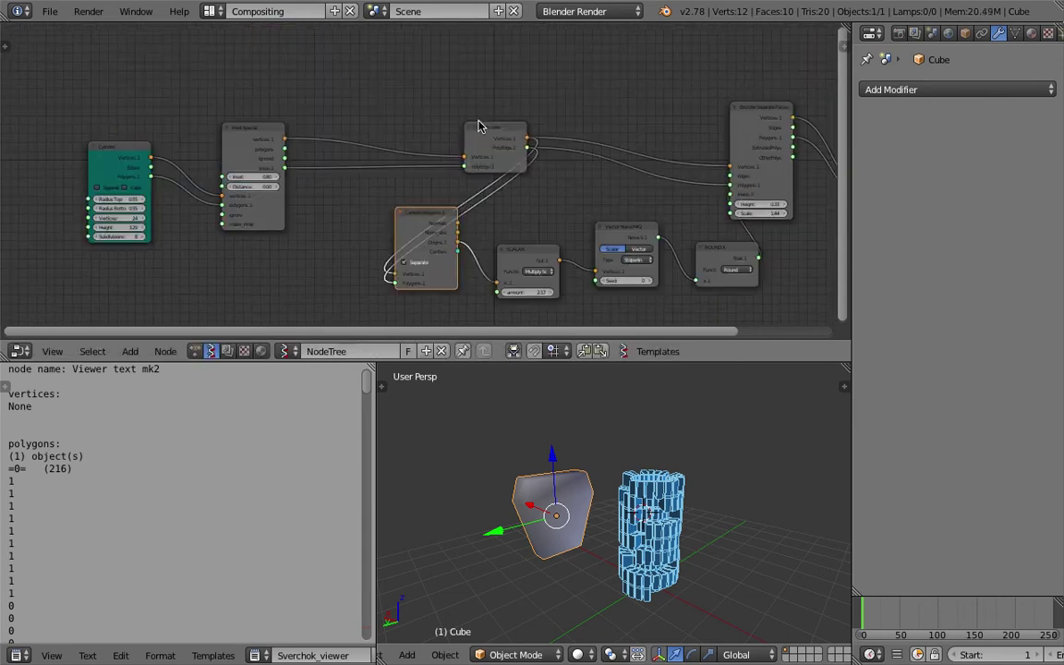
pyautogui.moveTo(479, 126); pyautogui.dragTo(386, 87)
pyautogui.moveTo(521, 249); pyautogui.dragTo(512, 220)
pyautogui.moveTo(415, 214); pyautogui.dragTo(440, 184)
pyautogui.moveTo(408, 107); pyautogui.dragTo(339, 107)
# Step: Save the rearranged node setup over the existing project file
pyautogui.hotkey('ctrl', 's')
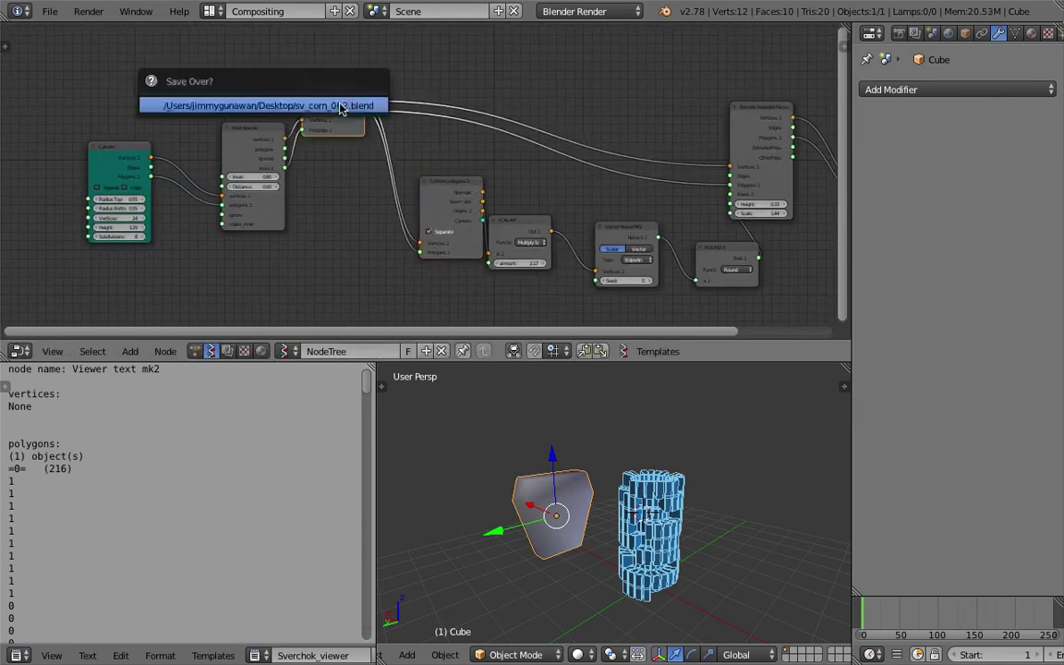
pyautogui.click(340, 107)
pyautogui.moveTo(441, 143); pyautogui.dragTo(481, 240, button='middle')
pyautogui.moveTo(598, 83); pyautogui.dragTo(557, 105, button='middle')
pyautogui.moveTo(493, 170); pyautogui.dragTo(465, 155, button='middle')
pyautogui.scroll(2, 447, 177)
pyautogui.hotkey('ctrl', 's')
pyautogui.click(470, 148)
# Step: Add an Adaptive Polygons node above the links between Delete Loose and the extrusion node
pyautogui.hotkey('shift', 'a')
pyautogui.click(491, 93)
pyautogui.write('adap')
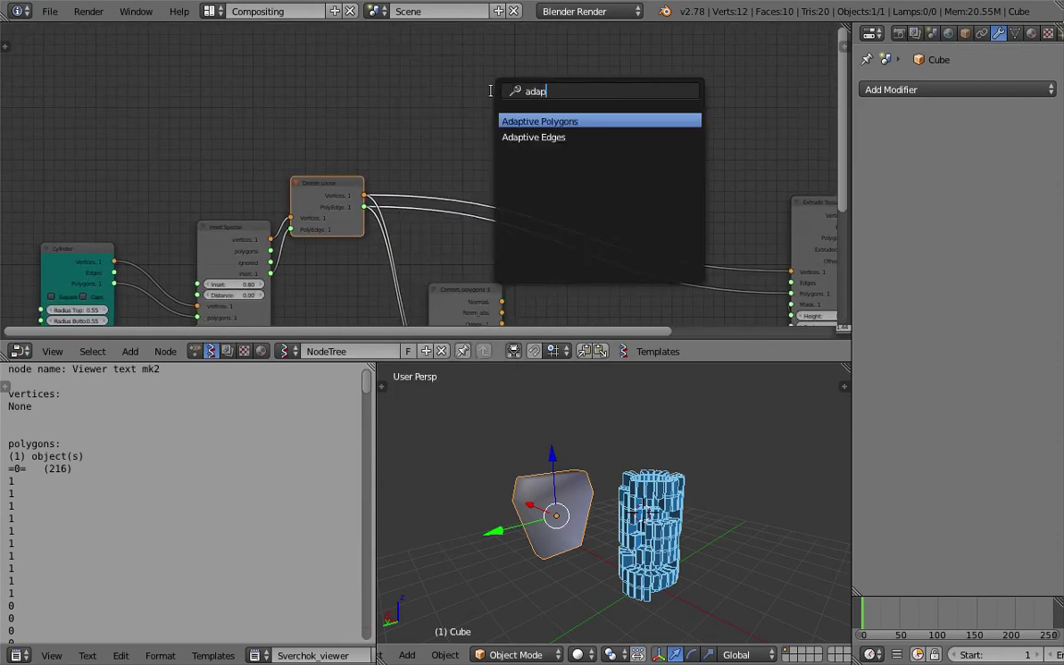
pyautogui.press('Return')
pyautogui.click(508, 79)
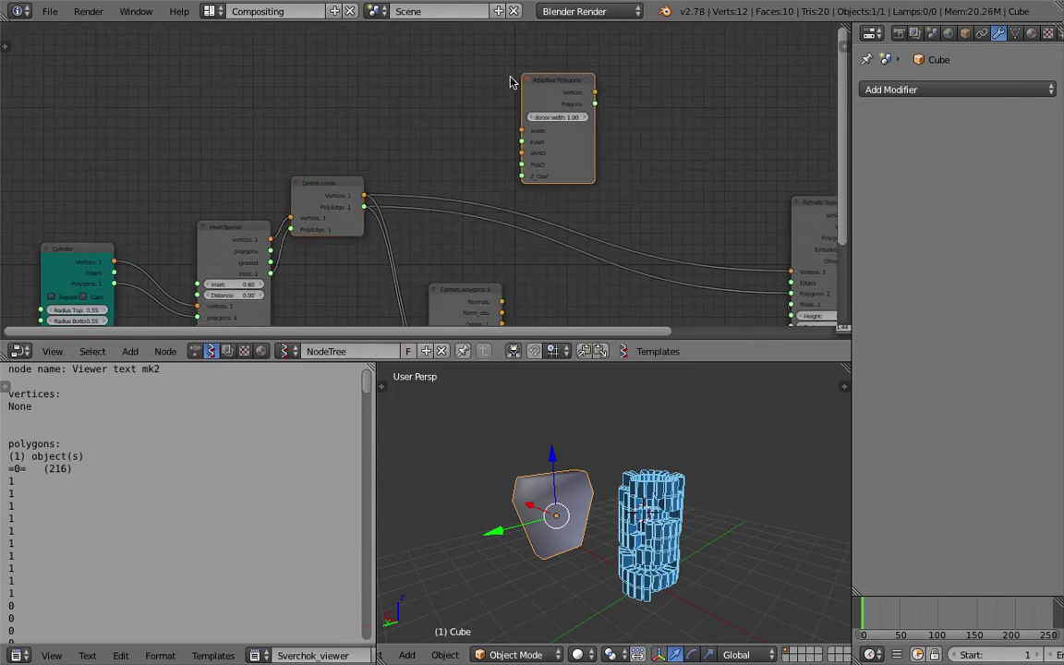
# Step: Add an Objects in mk3 node above Delete Loose and load the selected Cube into it
pyautogui.hotkey('shift', 'a')
pyautogui.click(371, 74)
pyautogui.write('obj')
pyautogui.press('Down')
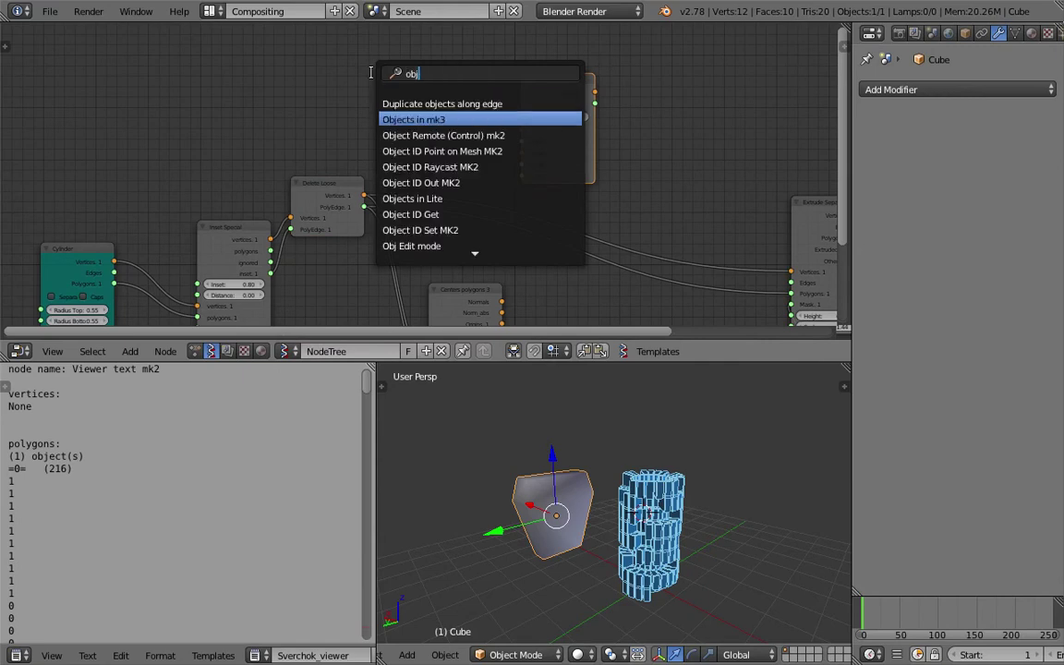
pyautogui.press('Return')
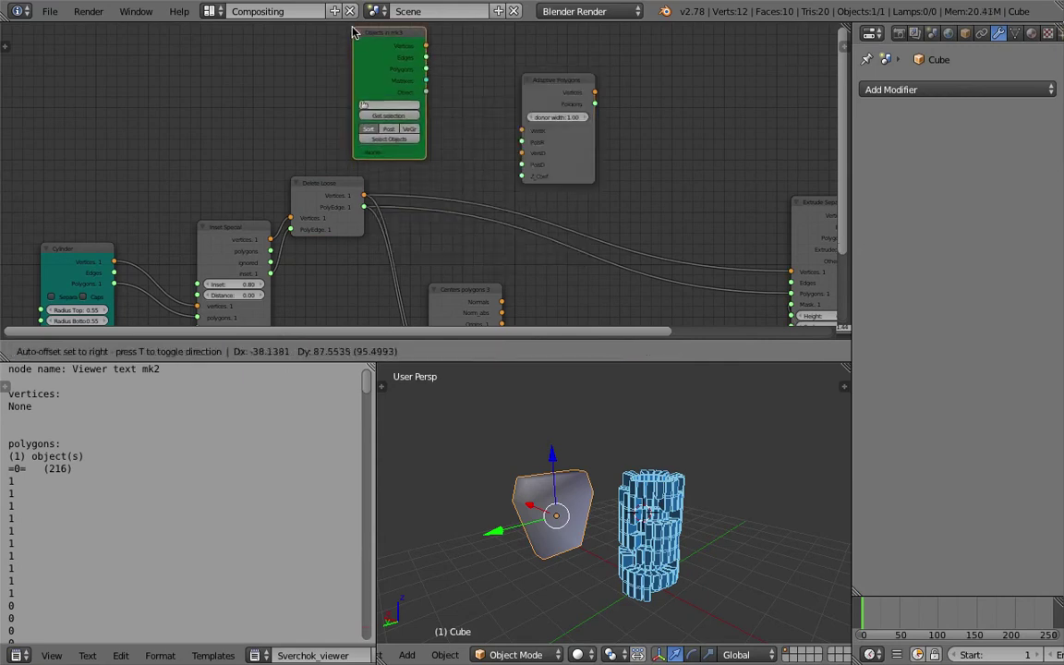
pyautogui.click(408, 120)
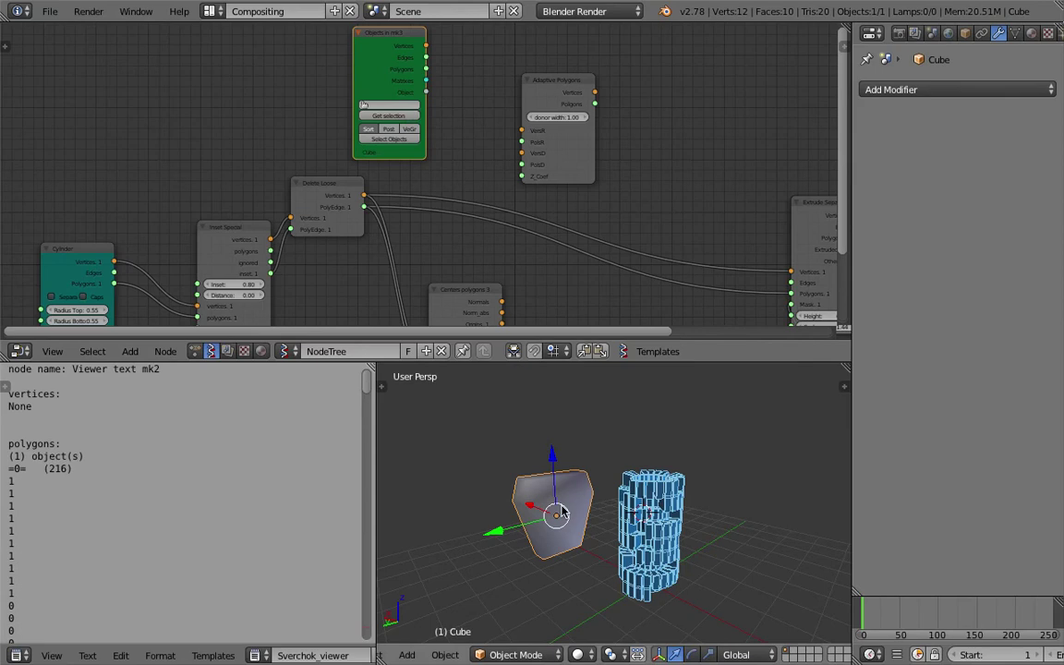
# Step: Link the Cube's vertices and polygons to Adaptive Polygons' VersD and PolsD, and Delete Loose's vertices and PolyEdge to VersR and PolsR
pyautogui.moveTo(425, 45); pyautogui.dragTo(507, 143)
pyautogui.moveTo(426, 69); pyautogui.dragTo(510, 173)
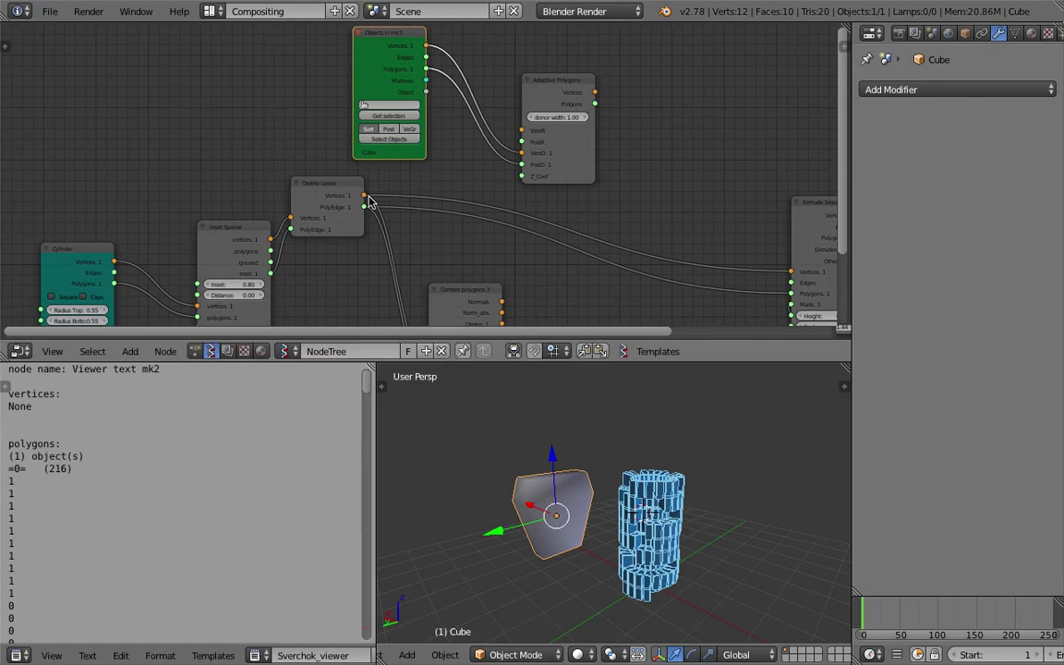
pyautogui.moveTo(363, 195); pyautogui.dragTo(522, 130)
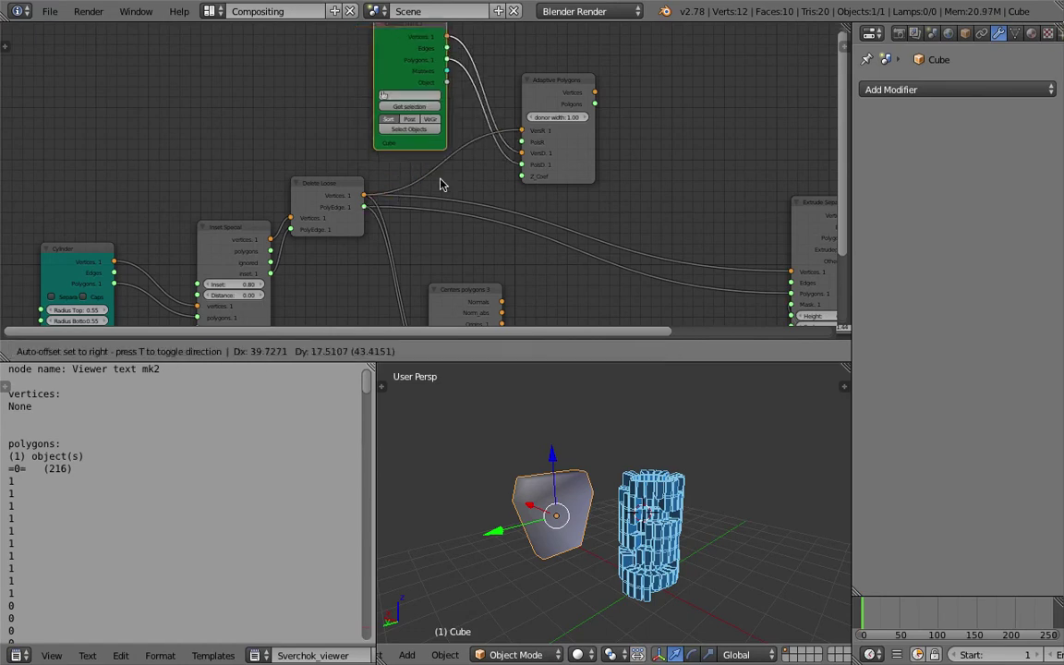
pyautogui.moveTo(367, 207); pyautogui.dragTo(514, 151)
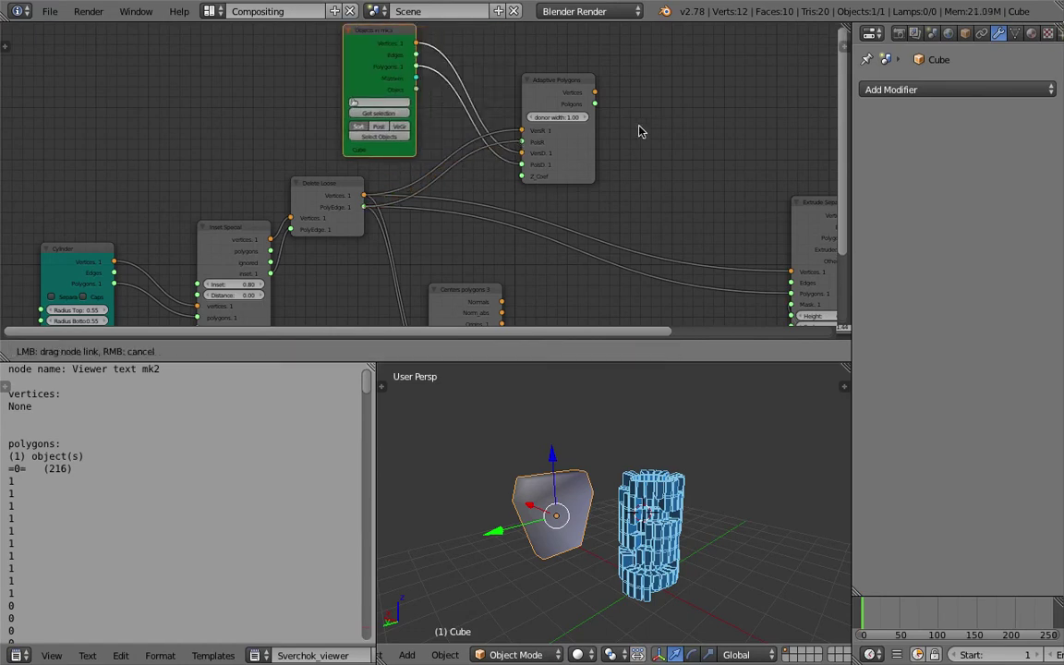
# Step: Save the project with the linked Adaptive Polygons node over the existing file
pyautogui.moveTo(722, 123); pyautogui.dragTo(616, 136, button='middle')
pyautogui.hotkey('ctrl', 's')
pyautogui.click(617, 136)
# Step: Turn off the existing Viewer Draw node's display and place a duplicate of it beside the Adaptive Polygons node
pyautogui.moveTo(728, 171); pyautogui.dragTo(498, 124, button='middle')
pyautogui.scroll(-1, 449, 109)
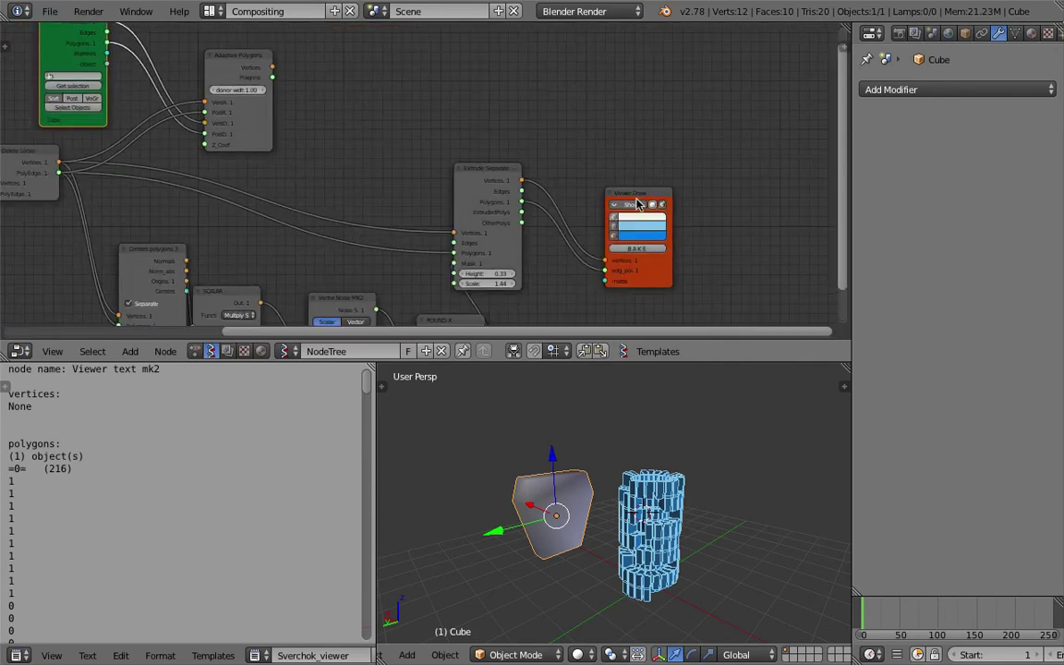
pyautogui.click(637, 205)
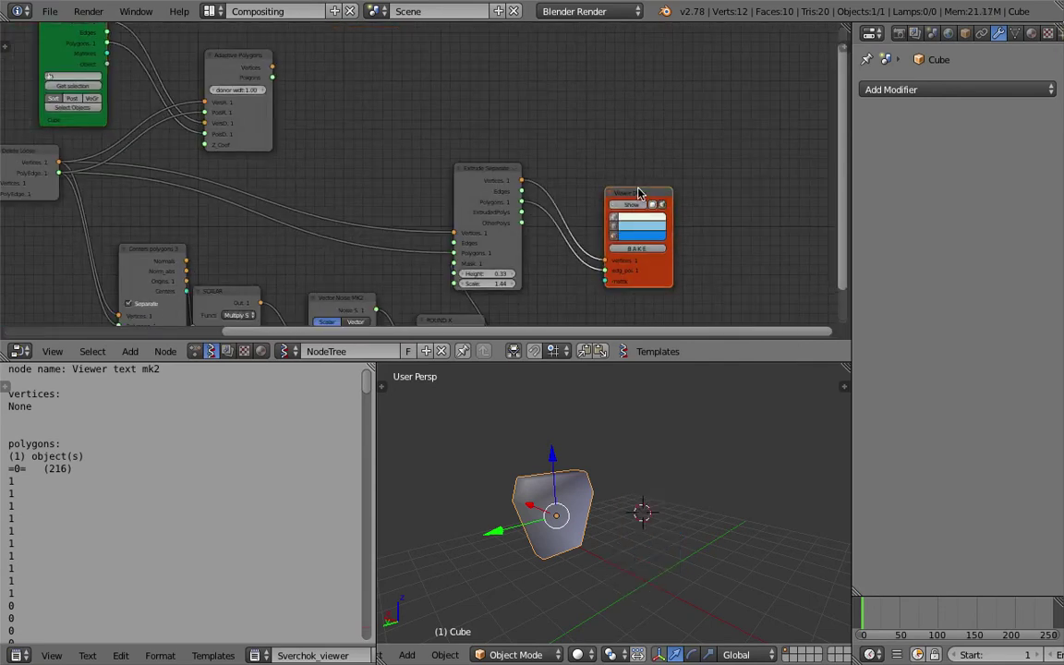
pyautogui.hotkey('shift', 'd')
pyautogui.click(424, 53)
pyautogui.scroll(2, 335, 95)
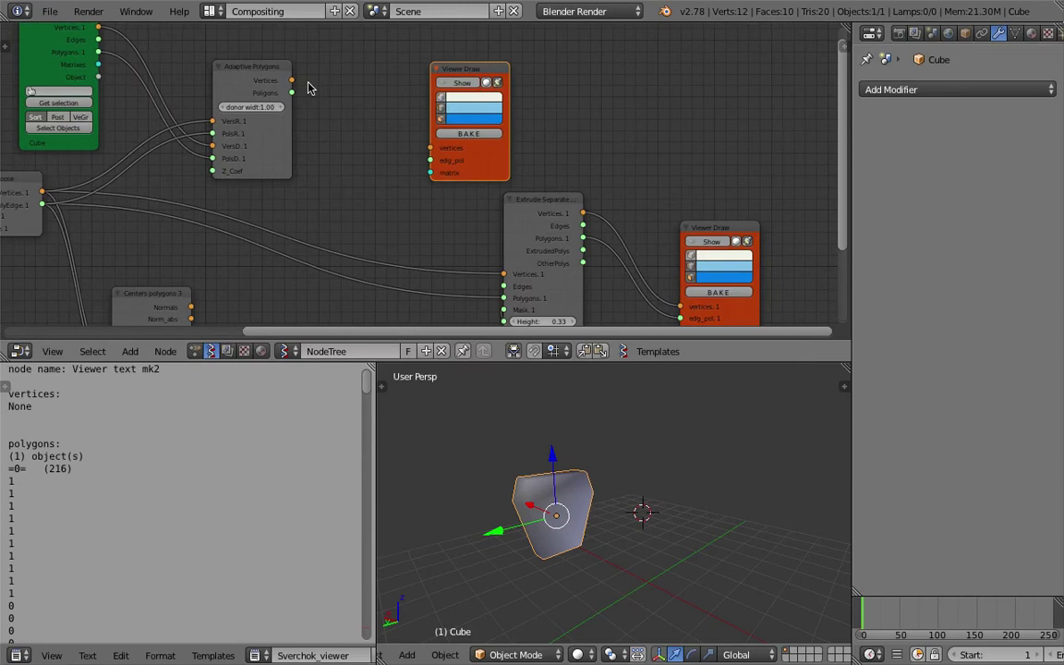
# Step: Link Adaptive Polygons' Vertices and Polygons outputs to the new Viewer Draw node and turn on its display
pyautogui.moveTo(292, 80); pyautogui.dragTo(436, 148)
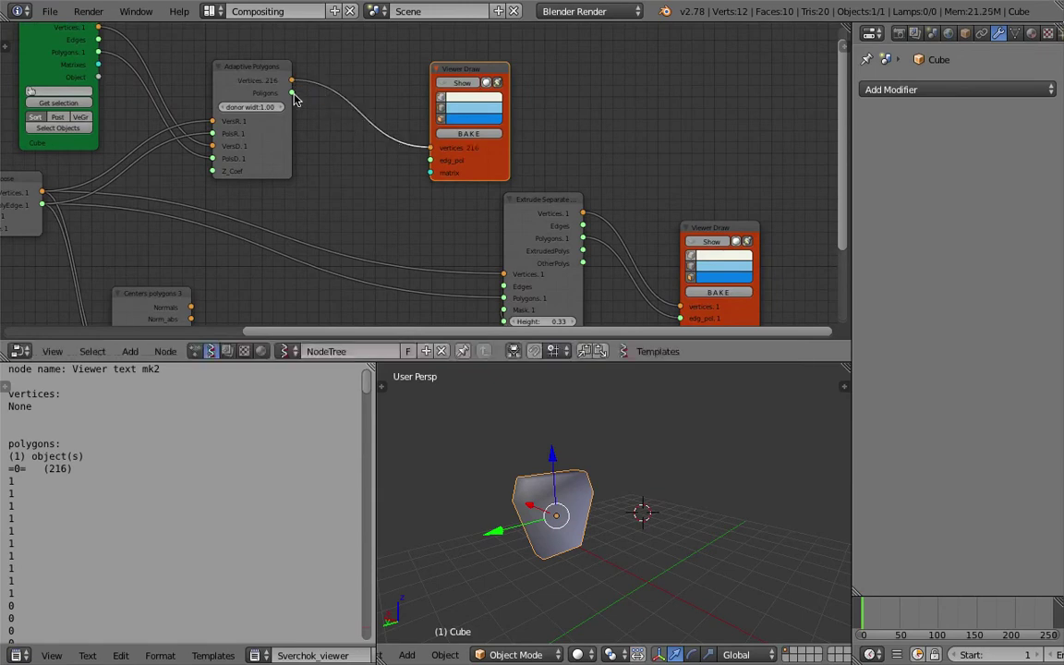
pyautogui.moveTo(292, 92); pyautogui.dragTo(431, 160)
pyautogui.moveTo(402, 198); pyautogui.dragTo(452, 234, button='middle')
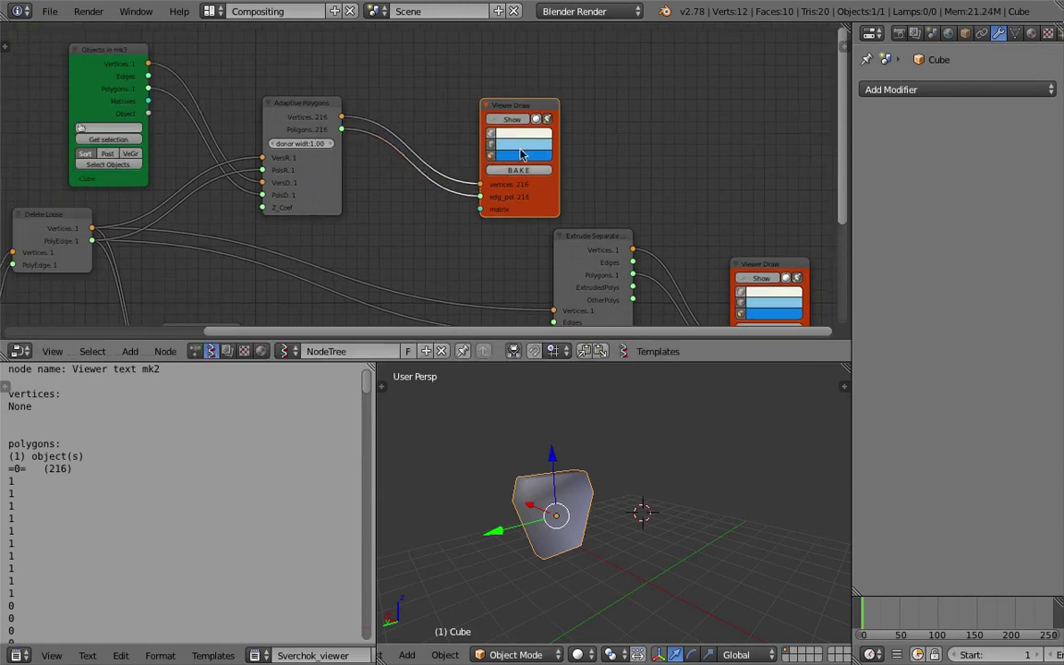
pyautogui.click(511, 119)
pyautogui.moveTo(510, 107); pyautogui.dragTo(488, 98)
pyautogui.scroll(3, 487, 522)
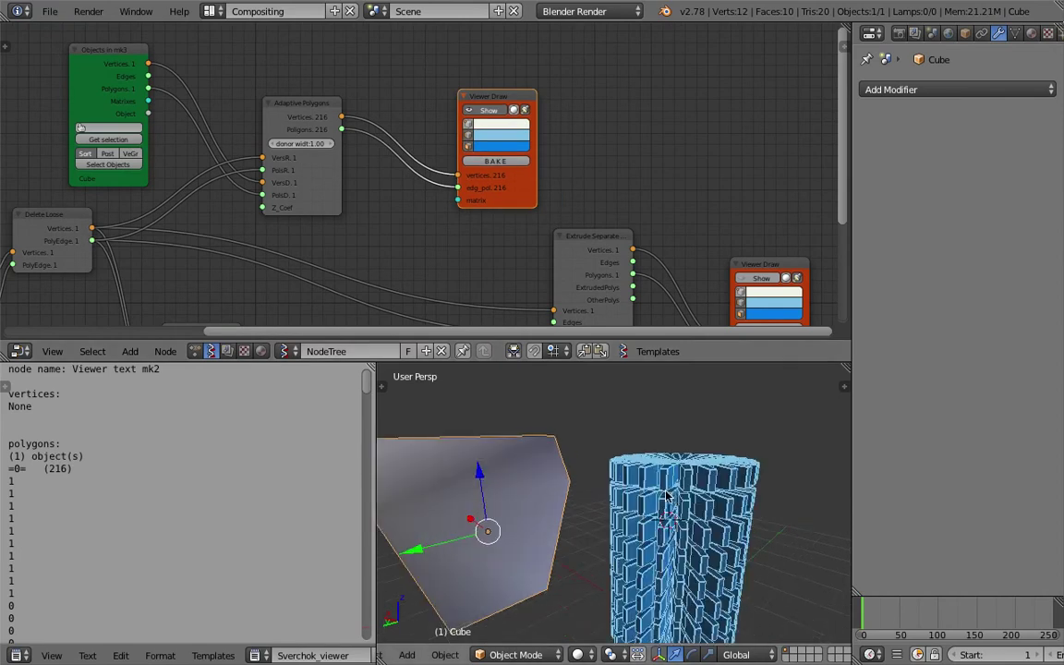
# Step: Save the project with the Adaptive Polygons output linked to the viewer
pyautogui.hotkey('ctrl', 's')
pyautogui.scroll(5, 631, 494)
pyautogui.moveTo(631, 494); pyautogui.dragTo(511, 339, button='middle')
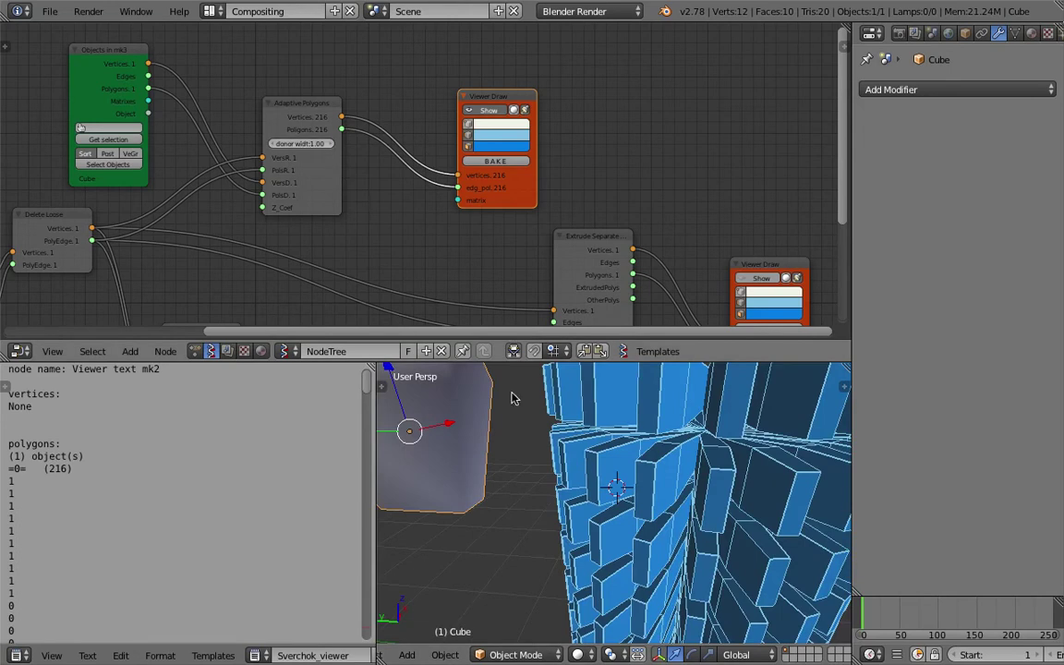
pyautogui.moveTo(513, 395); pyautogui.dragTo(561, 406, button='middle')
# Step: Add a Float node beside the Objects in mk3 node and link its output to Adaptive Polygons' Z_Coef input
pyautogui.moveTo(295, 228); pyautogui.dragTo(497, 293, button='middle')
pyautogui.hotkey('shift', 'a')
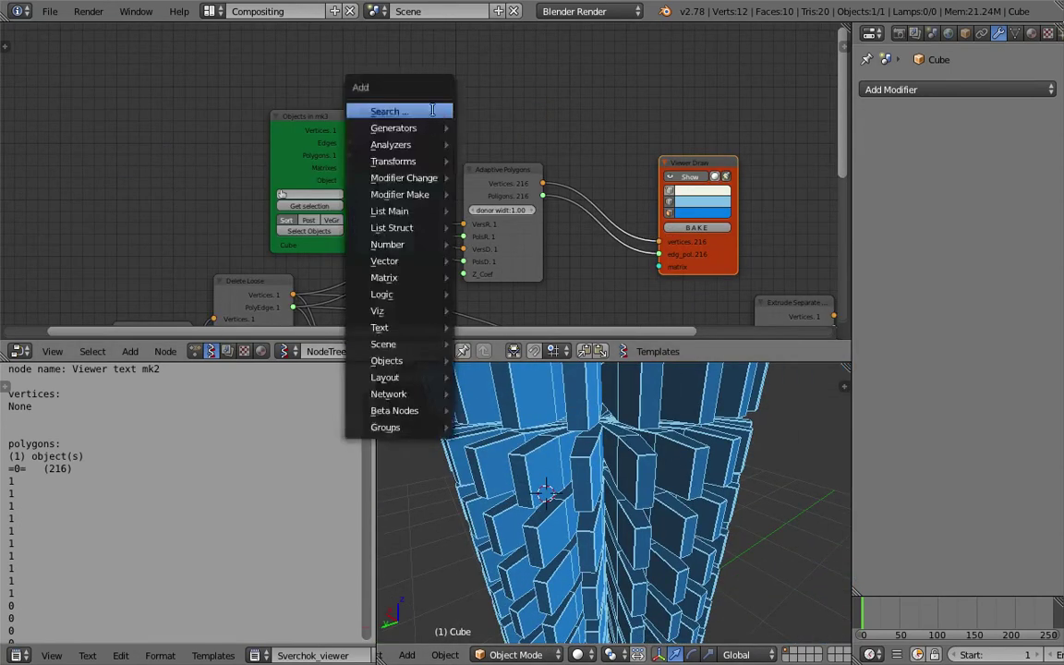
pyautogui.click(436, 115)
pyautogui.write('float')
pyautogui.press('Down')
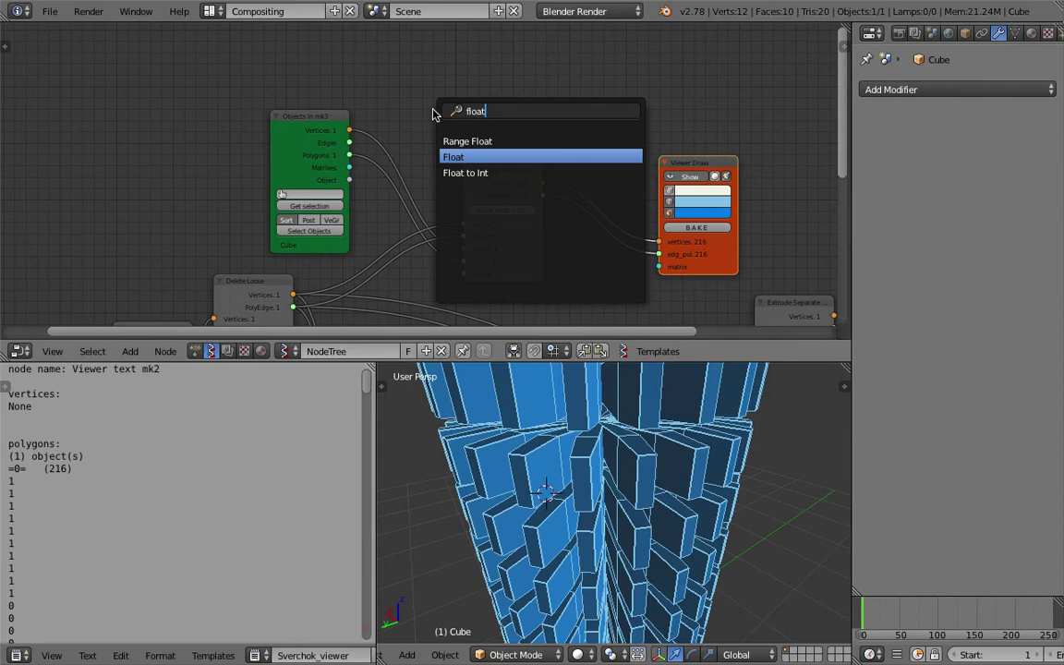
pyautogui.press('Return')
pyautogui.click(120, 174)
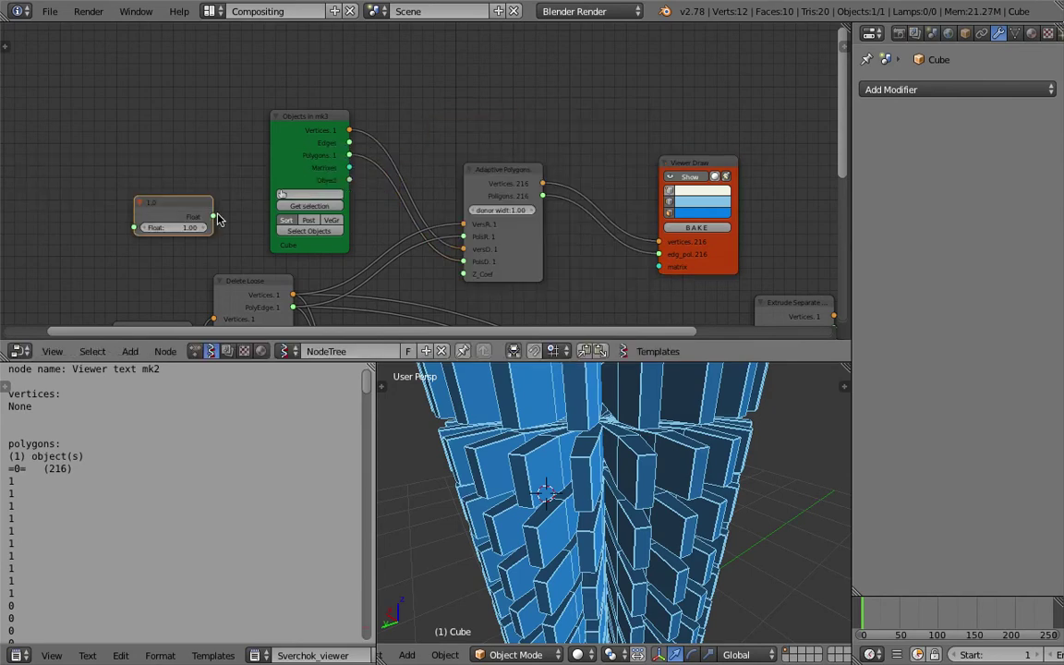
pyautogui.moveTo(212, 216); pyautogui.dragTo(463, 278)
pyautogui.moveTo(314, 274); pyautogui.dragTo(234, 257)
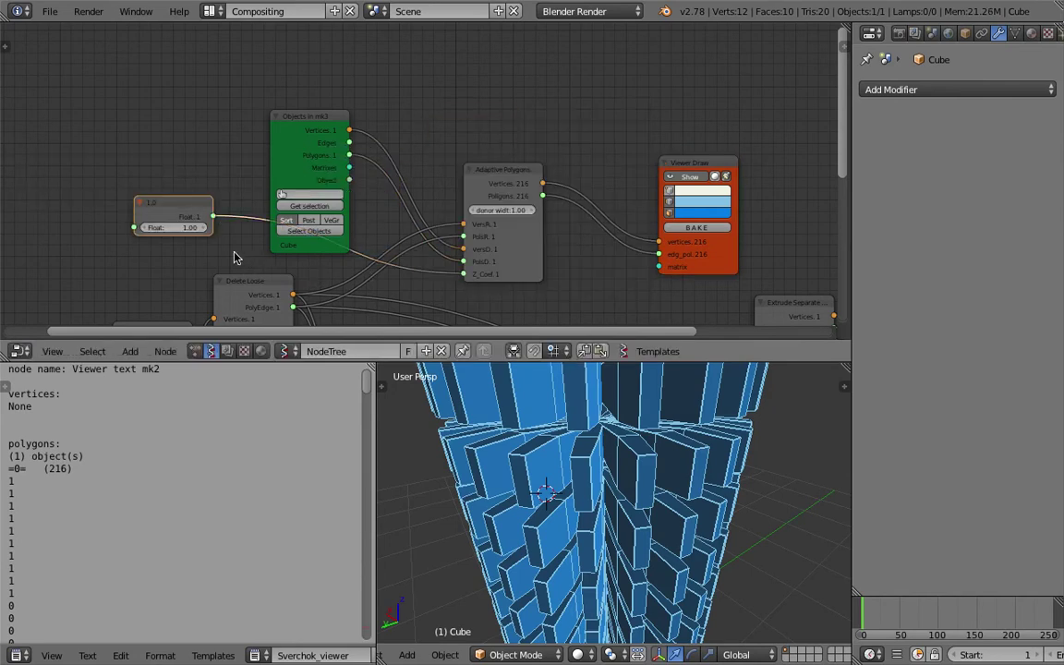
# Step: Set the Float node's value to 0.5 to reduce the height coefficient of the placed kernels
pyautogui.click(192, 227)
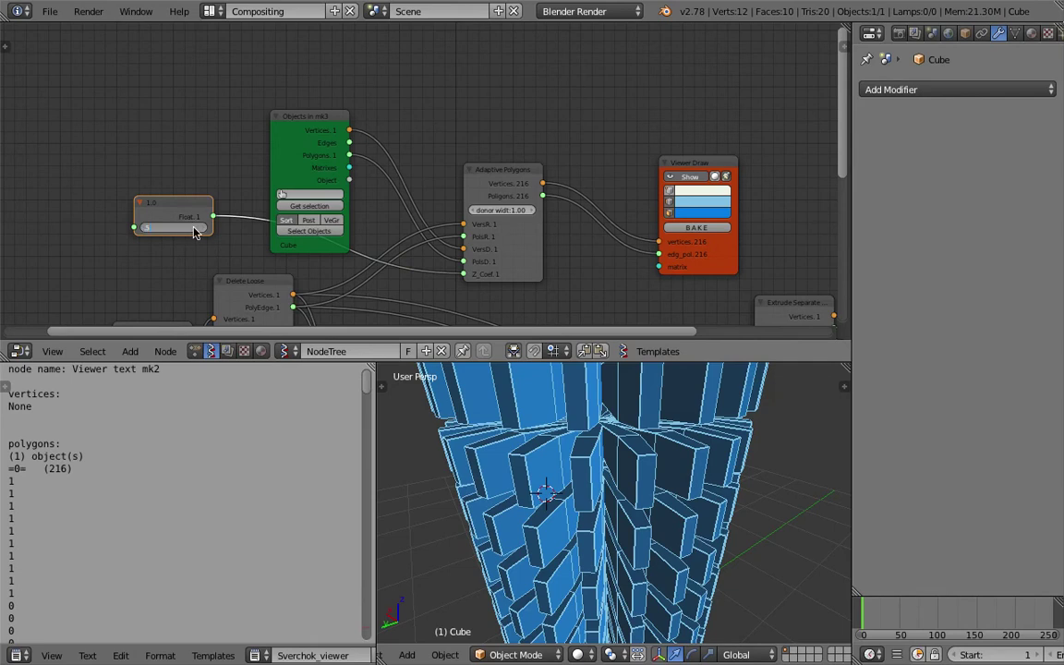
pyautogui.press('Return')
pyautogui.moveTo(637, 526); pyautogui.dragTo(554, 475, button='middle')
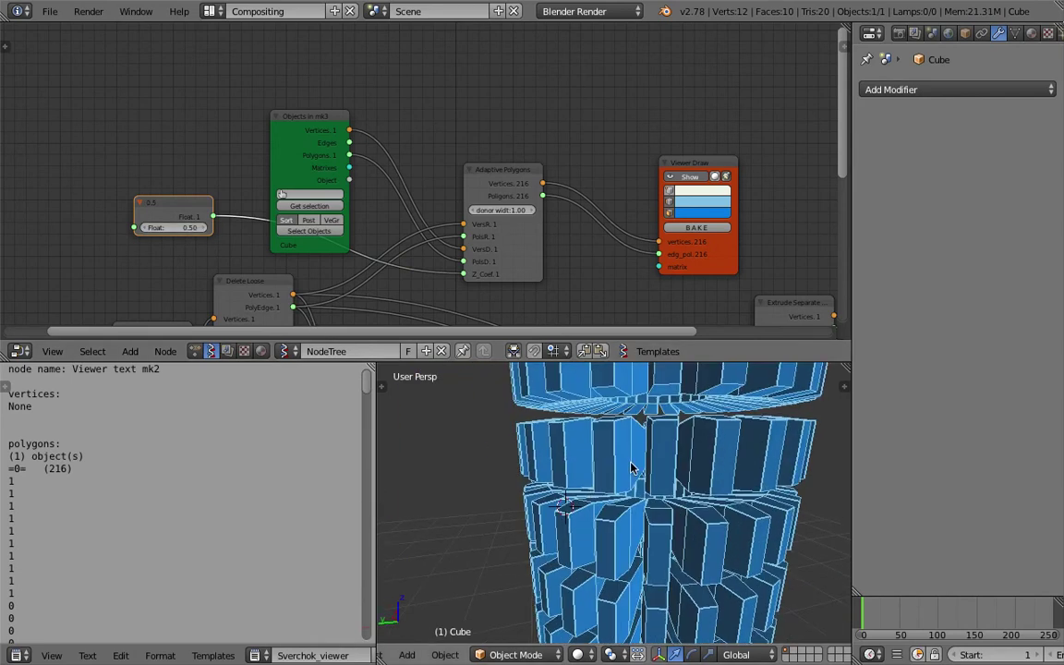
pyautogui.moveTo(632, 468); pyautogui.dragTo(674, 551, button='middle')
pyautogui.scroll(-2, 658, 510)
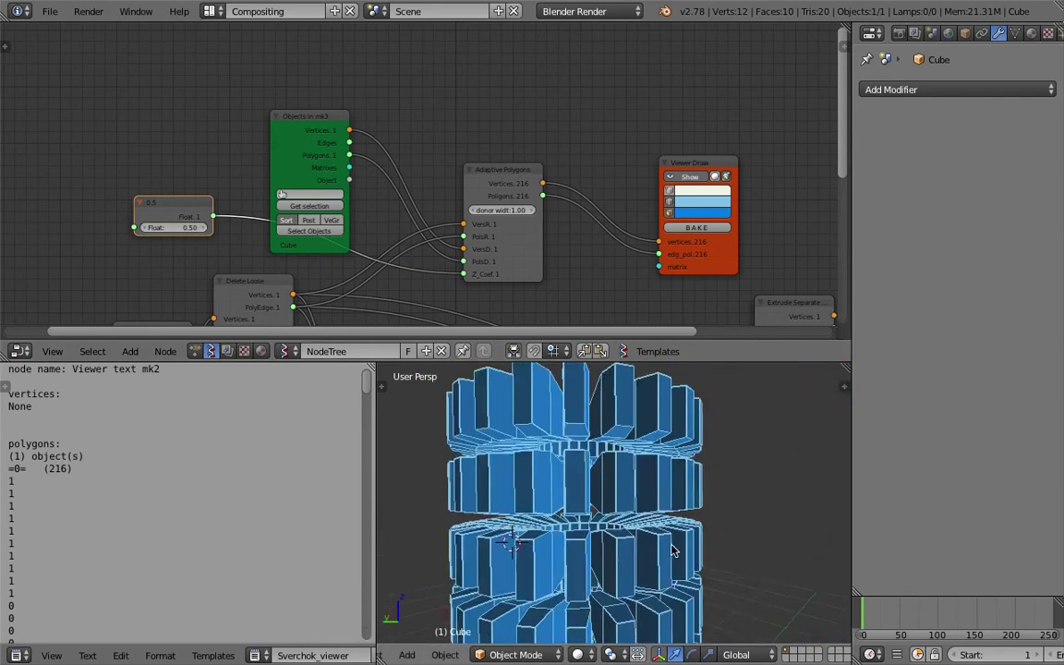
pyautogui.scroll(-3, 672, 547)
pyautogui.keyDown('shift'); pyautogui.moveTo(637, 470); pyautogui.dragTo(651, 386, button='middle'); pyautogui.keyUp('shift')
# Step: Toggle the Viewer Draw display off and back on, and save the project over the existing file
pyautogui.click(684, 178)
pyautogui.click(684, 178)
pyautogui.scroll(-1, 658, 499)
pyautogui.moveTo(657, 503); pyautogui.dragTo(635, 540, button='middle')
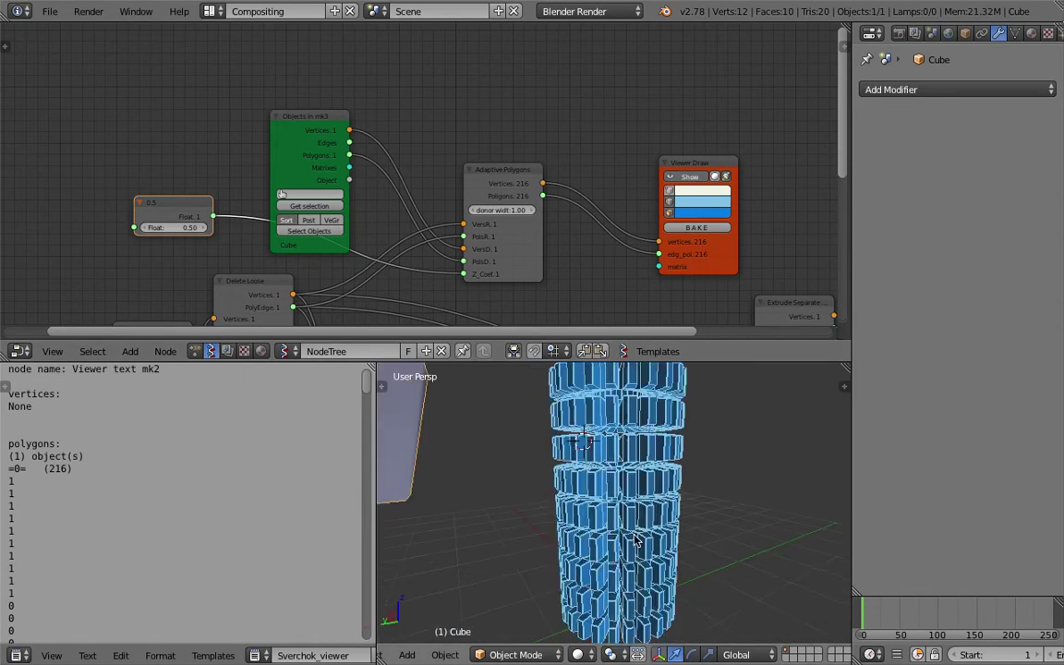
pyautogui.scroll(-3, 637, 540)
pyautogui.hotkey('ctrl', 's')
pyautogui.click(646, 547)
pyautogui.moveTo(596, 414)
pyautogui.mouseDown(button='middle')
pyautogui.moveTo(629, 499)
pyautogui.moveTo(669, 491)
pyautogui.mouseUp(button='middle')
pyautogui.scroll(3, 630, 499)
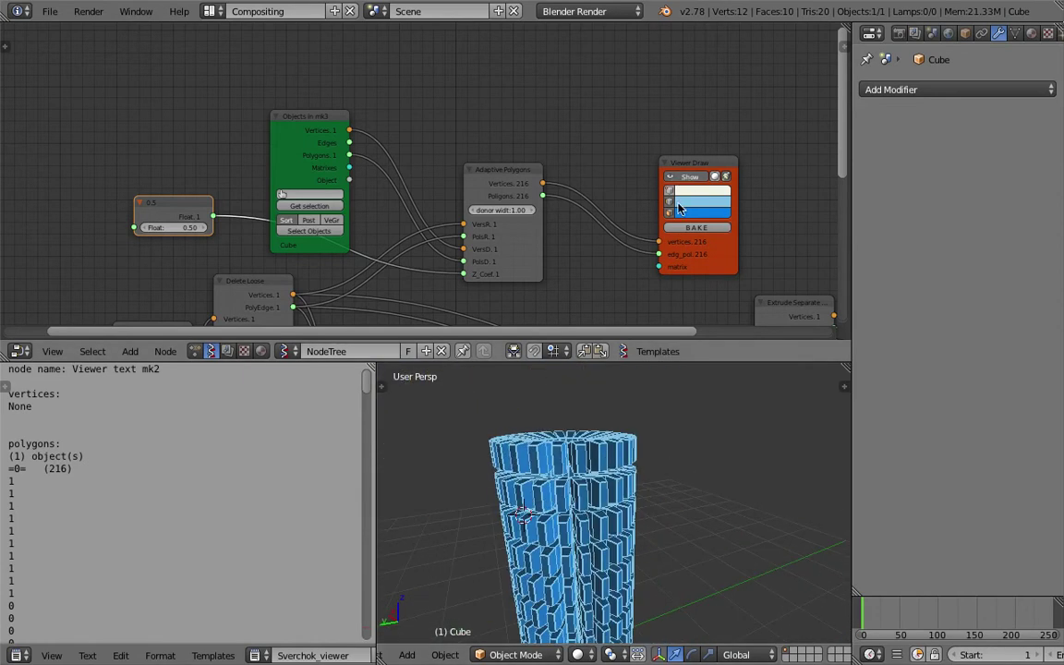
# Step: Hide the edges in the Adaptive Polygons' Viewer Draw node and save the project over the existing file
pyautogui.click(671, 201)
pyautogui.moveTo(694, 452); pyautogui.dragTo(653, 475, button='middle')
pyautogui.hotkey('ctrl', 's')
pyautogui.click(653, 475)
# Step: Enable Ambient Occlusion in the 3D view's shading settings and widen the 3D view over the text editor
pyautogui.click(843, 387)
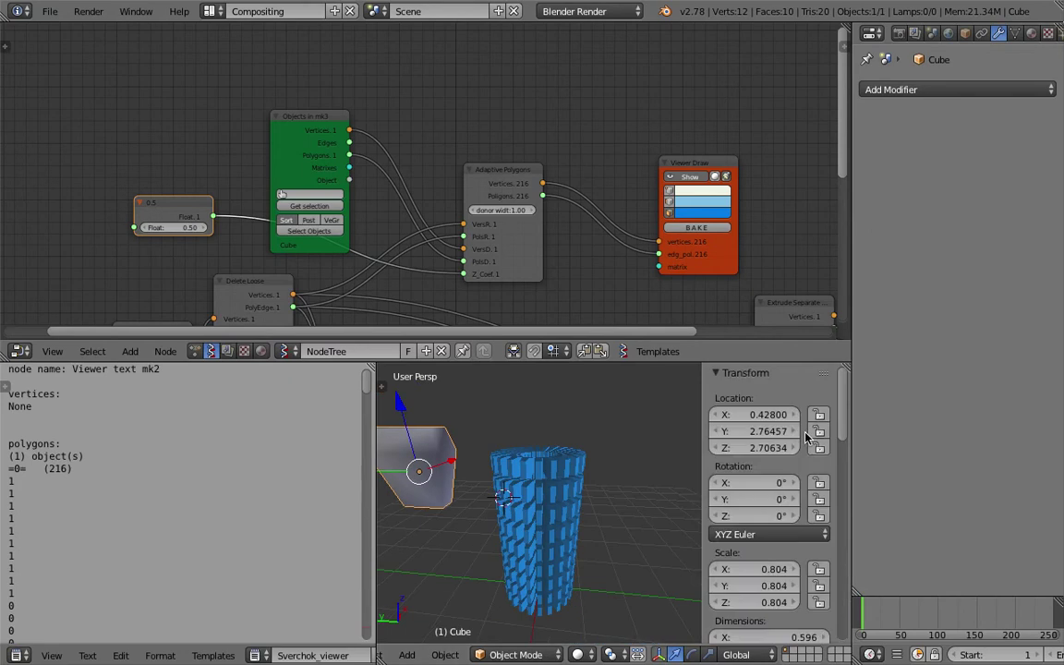
pyautogui.scroll(-10, 805, 437)
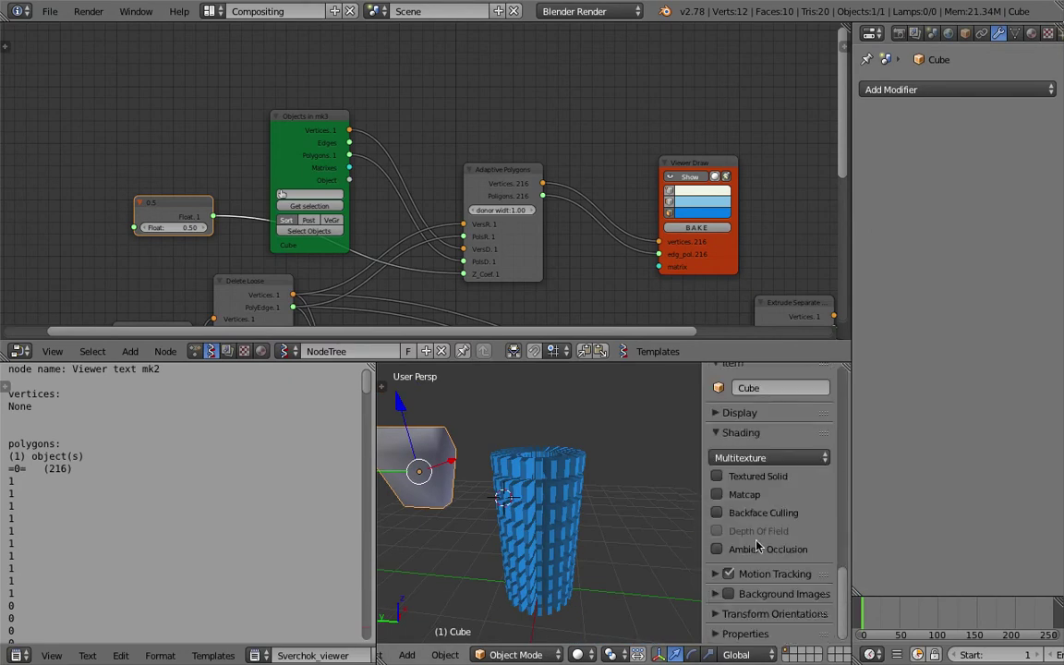
pyautogui.click(756, 547)
pyautogui.moveTo(677, 536); pyautogui.dragTo(536, 462, button='middle')
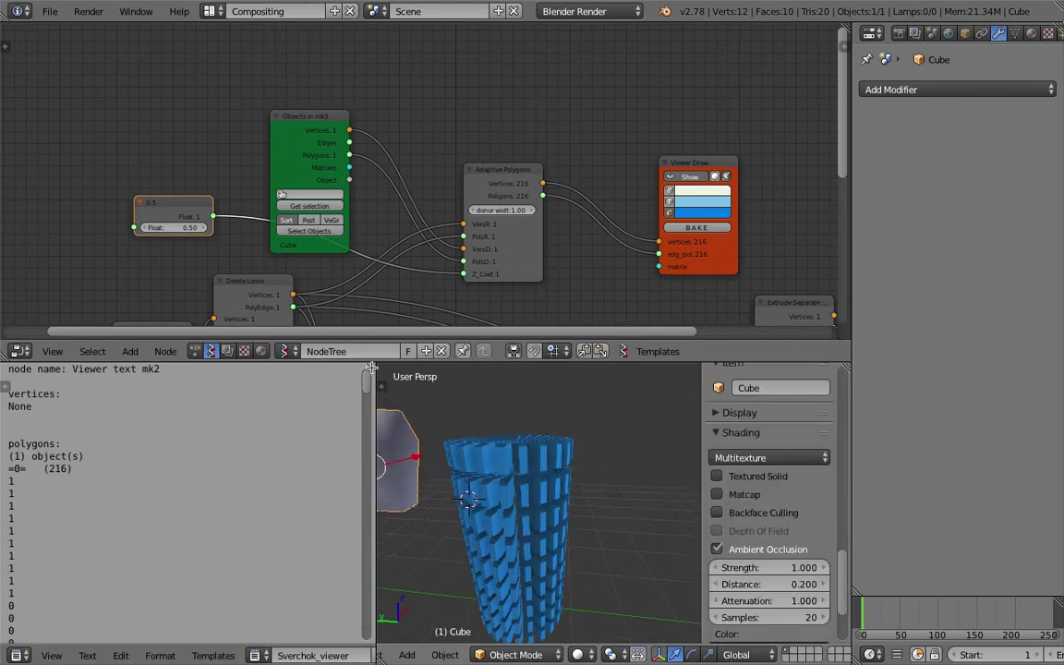
pyautogui.moveTo(376, 377); pyautogui.dragTo(226, 377)
# Step: Move the Extrude Separate node closer to its Viewer Draw node and save the project over the existing file
pyautogui.scroll(-2, 380, 199)
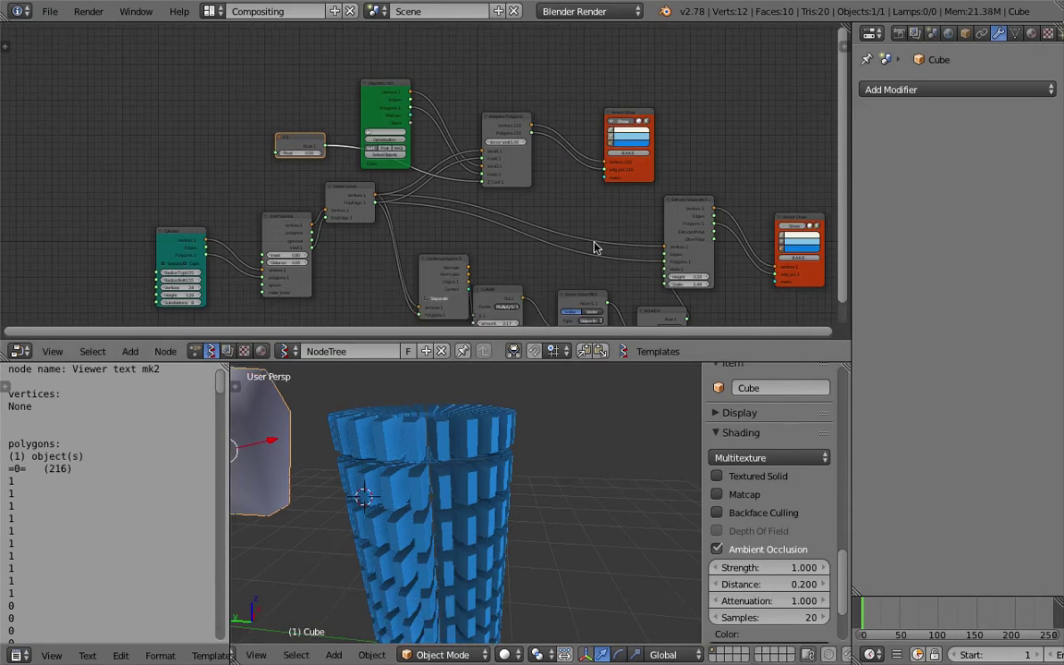
pyautogui.scroll(-1, 610, 222)
pyautogui.scroll(-2, 600, 205)
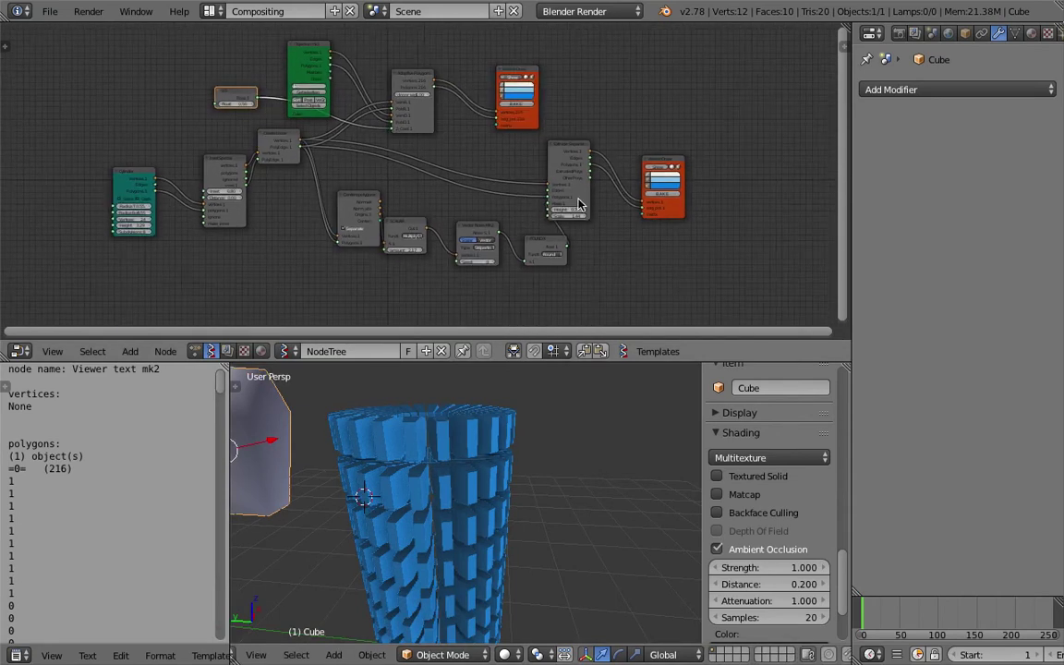
pyautogui.moveTo(589, 157); pyautogui.dragTo(634, 173)
pyautogui.moveTo(430, 203); pyautogui.dragTo(650, 337, button='middle')
pyautogui.hotkey('ctrl', 's')
pyautogui.click(643, 40)
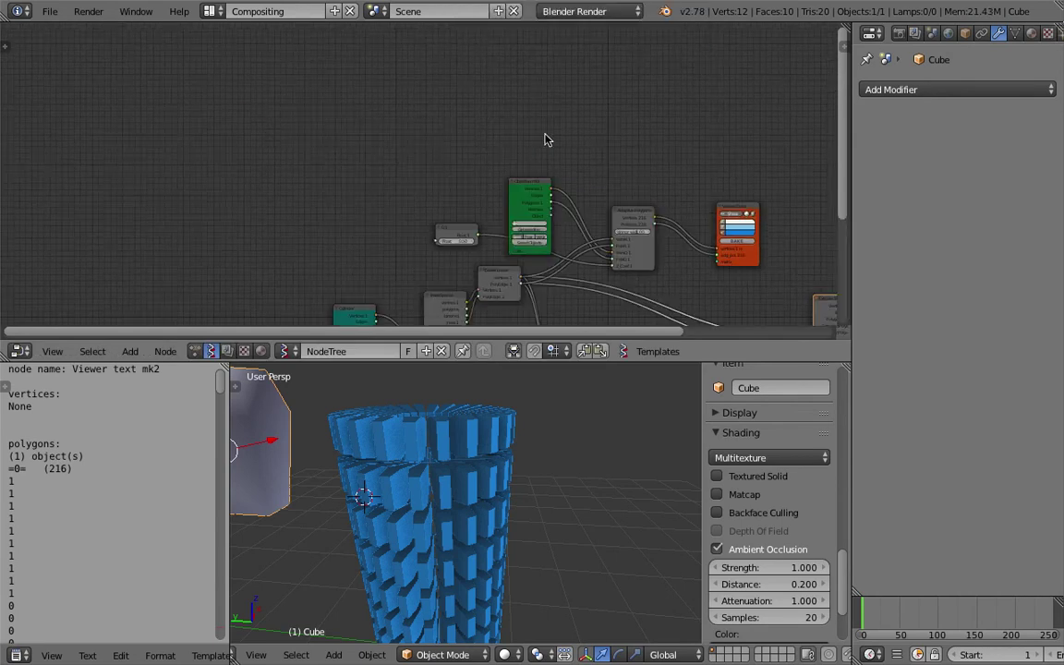
# Step: Set the Cylinder node's Subdivisions to 10 and Height to 4, and move the node farther from Inset Special
pyautogui.moveTo(419, 222); pyautogui.dragTo(409, 108, button='middle')
pyautogui.scroll(1, 409, 108)
pyautogui.scroll(3, 411, 113)
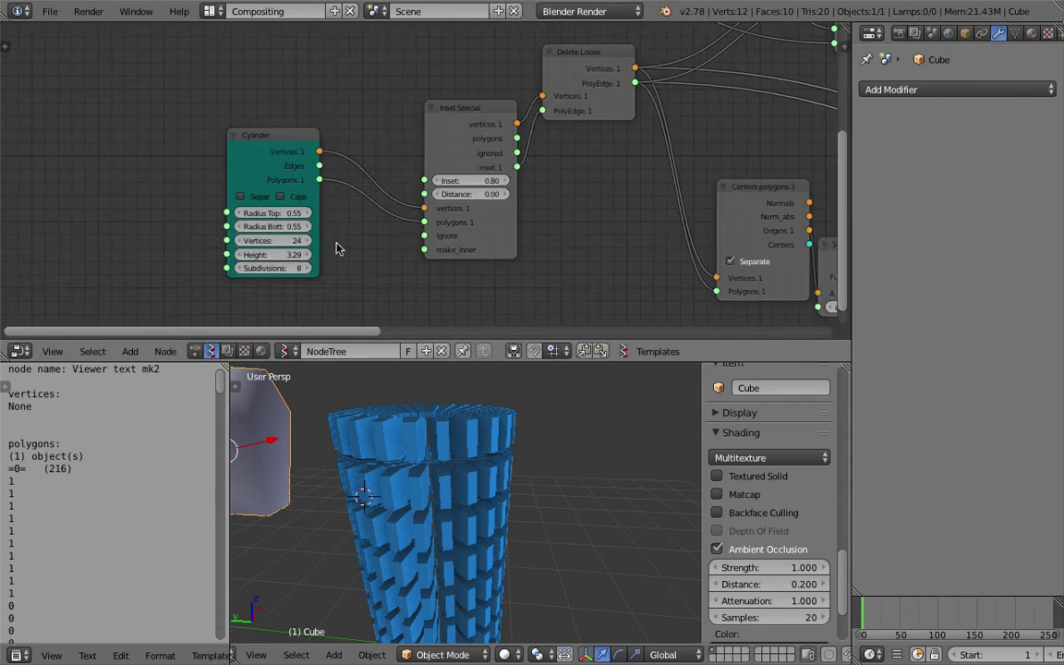
pyautogui.scroll(1, 339, 244)
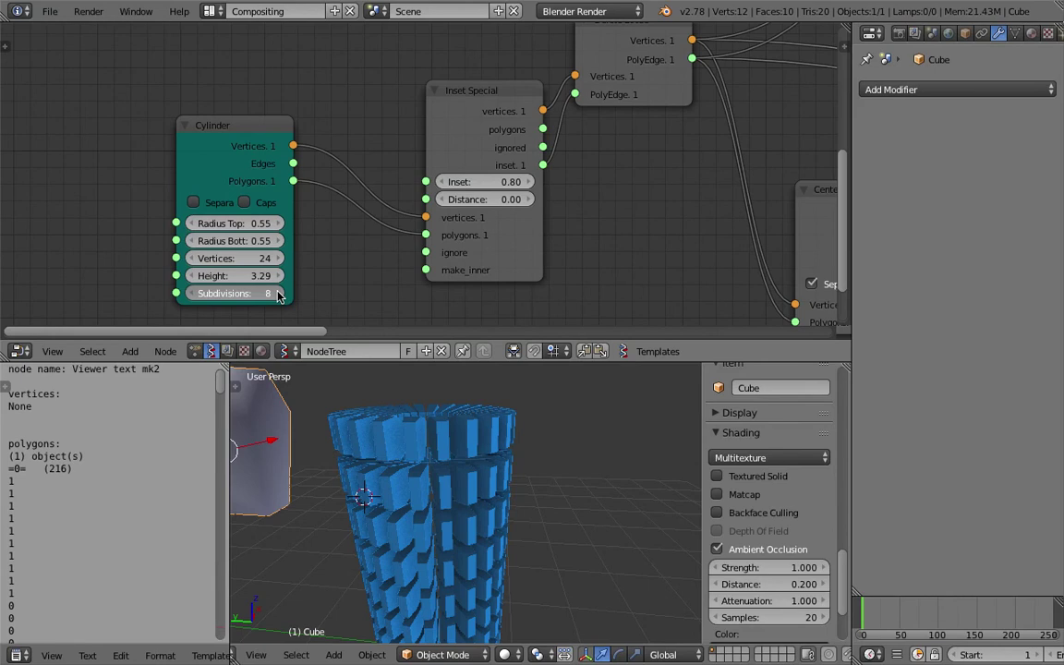
pyautogui.click(278, 294)
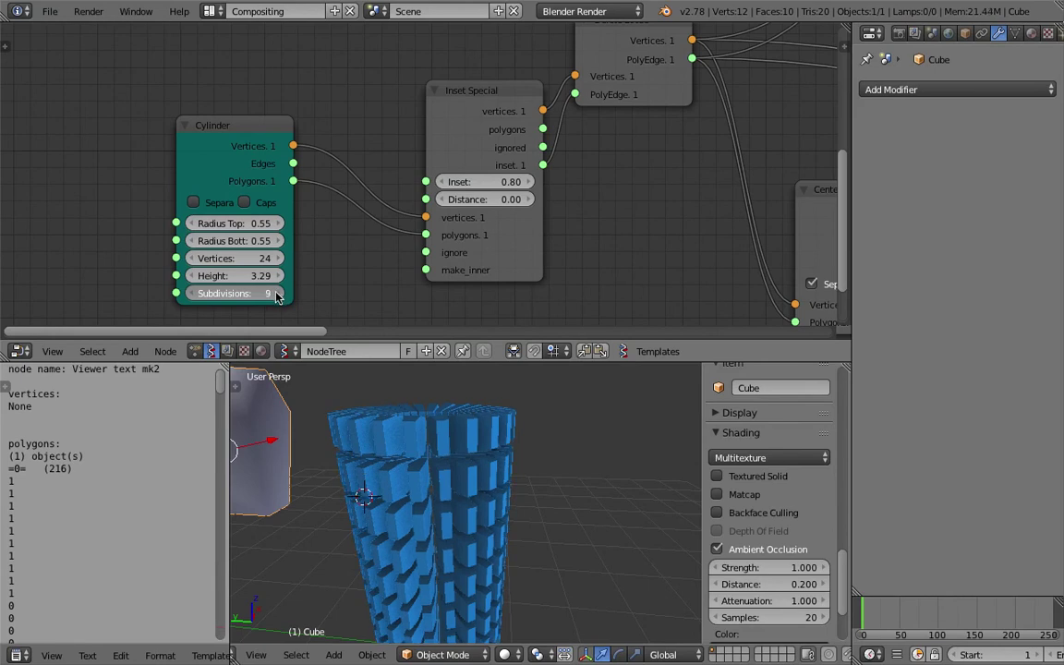
pyautogui.click(276, 295)
pyautogui.click(257, 275)
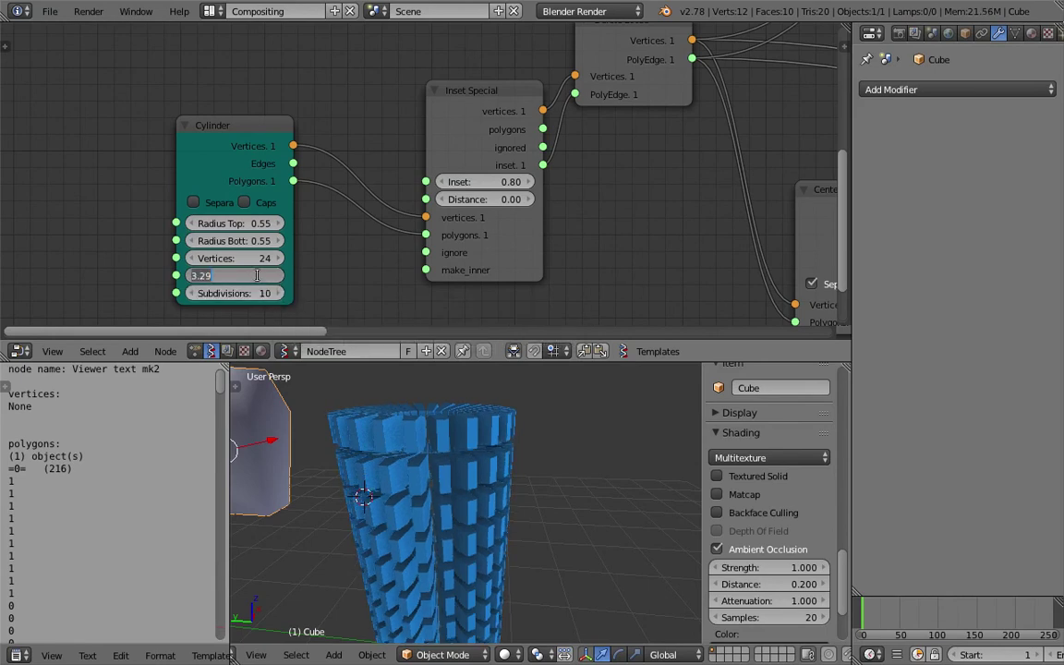
pyautogui.write('4')
pyautogui.press('Return')
pyautogui.scroll(-3, 469, 517)
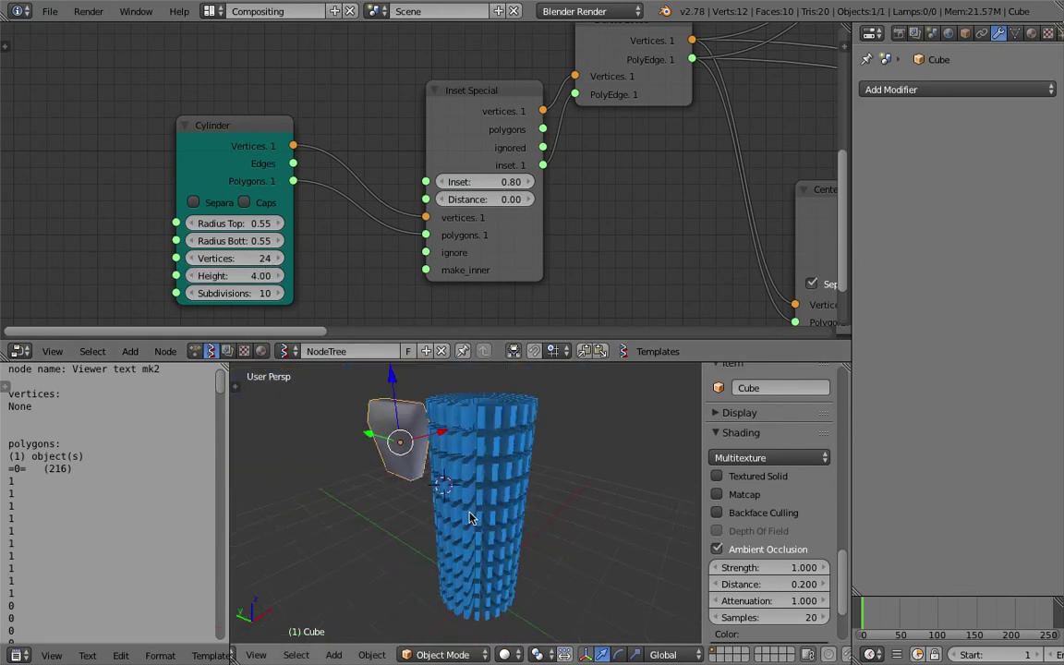
pyautogui.moveTo(469, 517); pyautogui.dragTo(414, 418, button='middle')
pyautogui.moveTo(206, 152); pyautogui.dragTo(146, 139)
# Step: Sketch with the grease pencil a cylinder beside the model, an arrow, and several curved side profiles
pyautogui.scroll(-2, 598, 503)
pyautogui.moveTo(600, 489); pyautogui.dragTo(513, 459, button='middle')
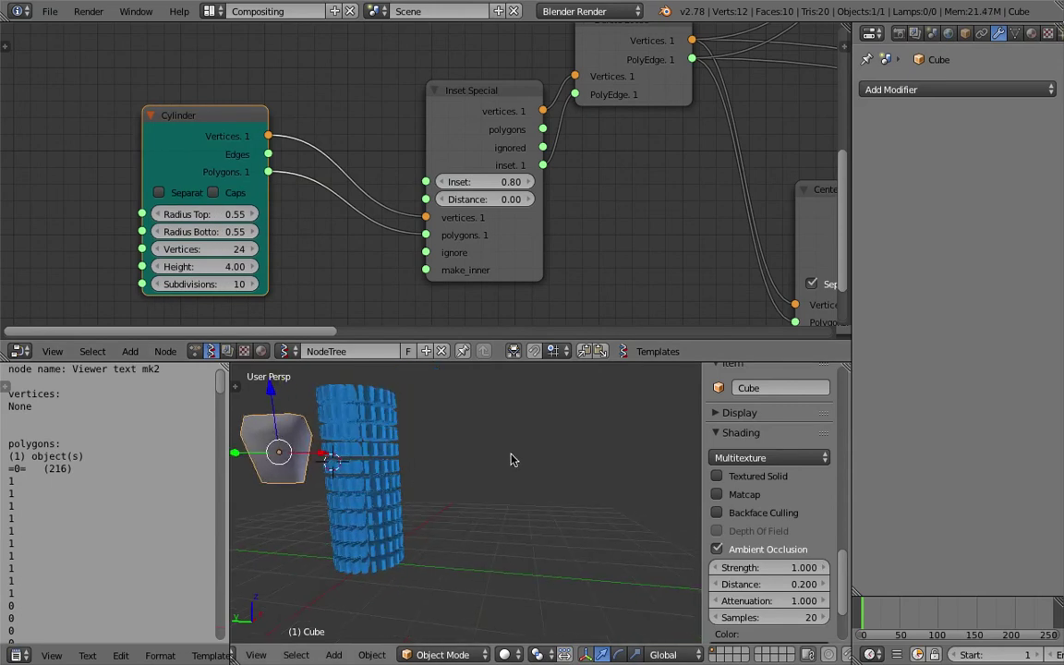
pyautogui.moveTo(481, 410); pyautogui.dragTo(504, 509)
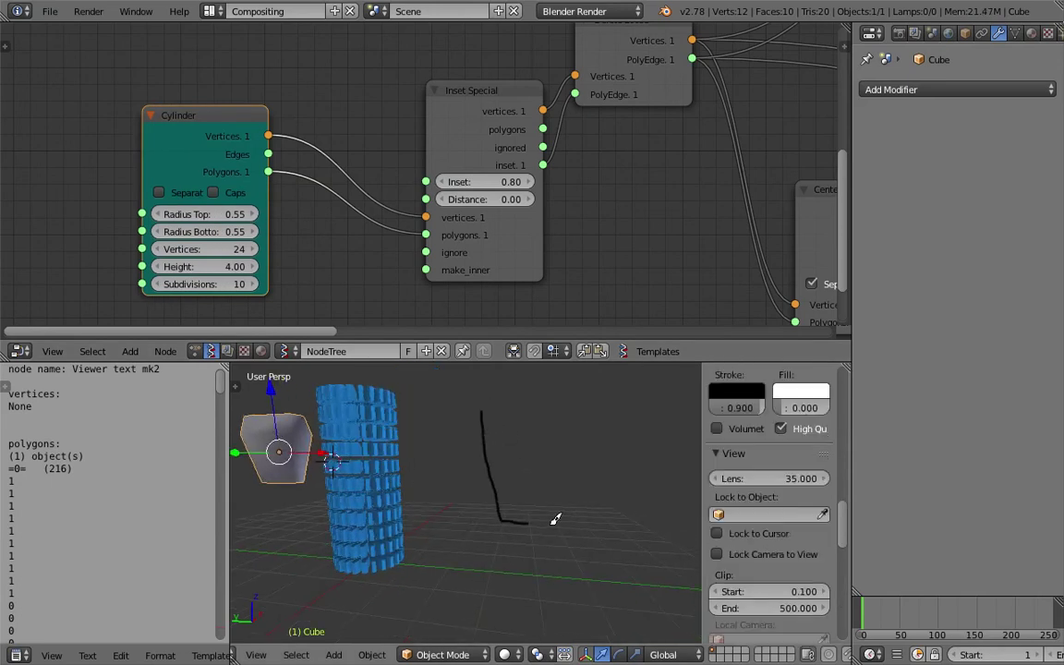
pyautogui.moveTo(588, 509)
pyautogui.mouseDown()
pyautogui.moveTo(585, 396)
pyautogui.moveTo(515, 408)
pyautogui.moveTo(544, 395)
pyautogui.mouseUp()
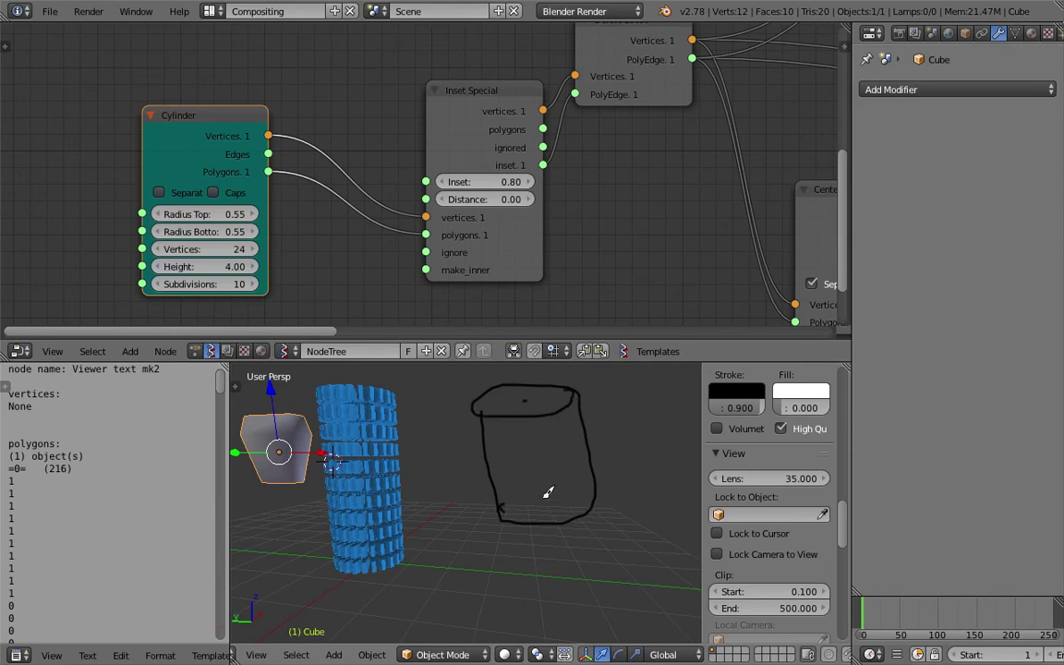
pyautogui.moveTo(503, 507); pyautogui.dragTo(519, 496)
pyautogui.moveTo(568, 459); pyautogui.dragTo(465, 472, button='middle')
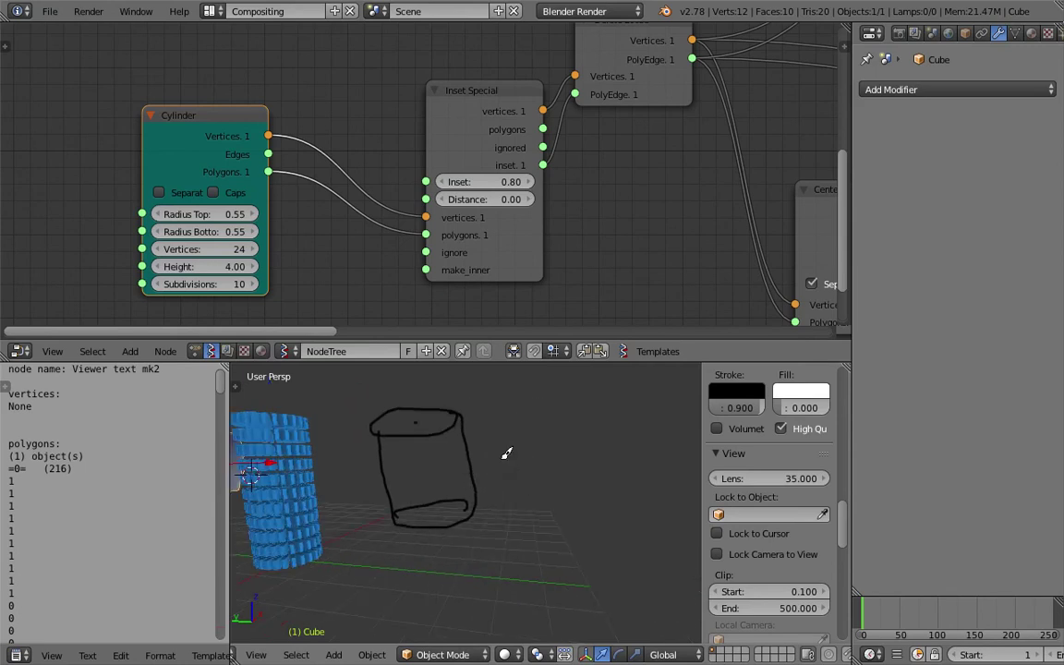
pyautogui.moveTo(547, 450); pyautogui.dragTo(528, 458, button='middle')
pyautogui.moveTo(532, 424); pyautogui.dragTo(528, 471)
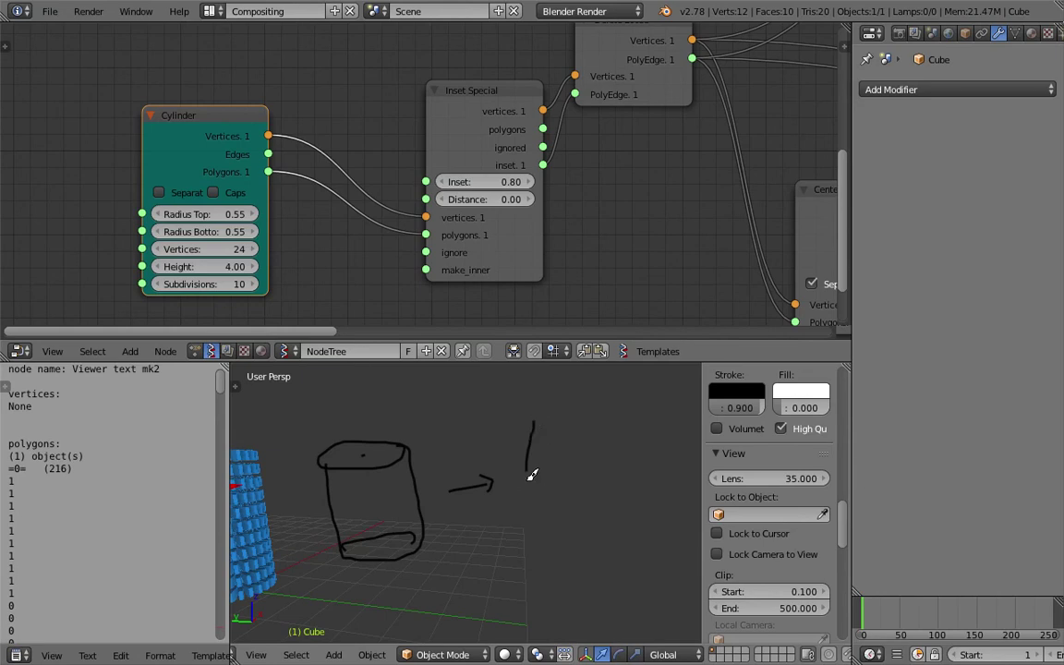
pyautogui.moveTo(611, 434); pyautogui.dragTo(596, 509)
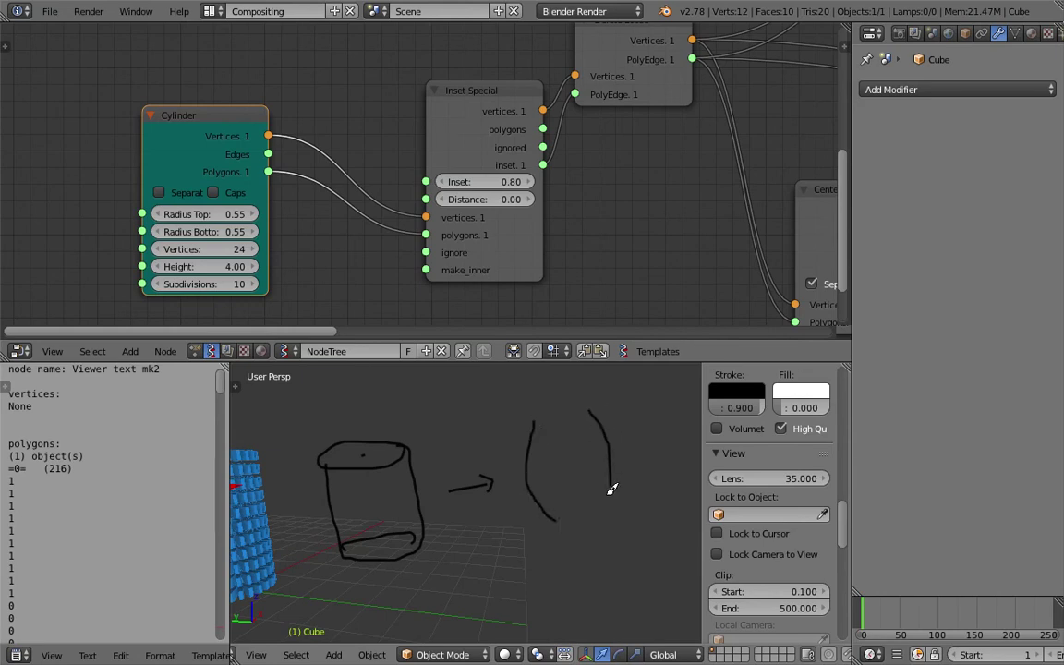
pyautogui.moveTo(612, 486); pyautogui.dragTo(515, 466, button='middle')
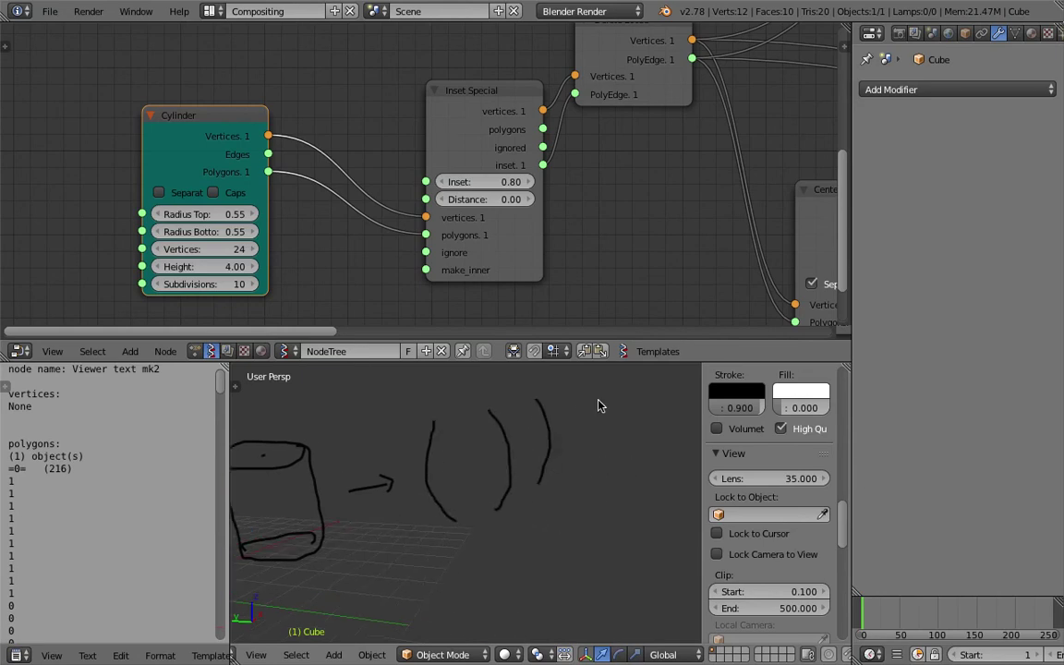
pyautogui.moveTo(597, 405); pyautogui.dragTo(598, 482)
# Step: Remove the grease pencil colour holding the sketched strokes and hide the 3D view's properties sidebar
pyautogui.moveTo(598, 482); pyautogui.dragTo(646, 489, button='middle')
pyautogui.scroll(-5, 792, 530)
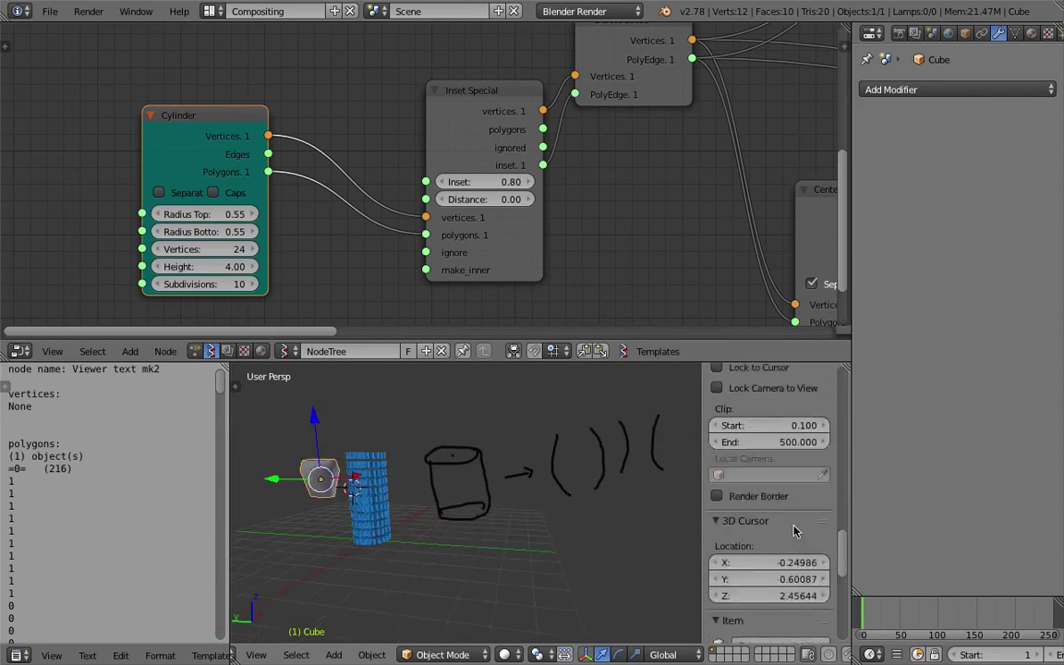
pyautogui.scroll(-8, 792, 530)
pyautogui.scroll(6, 772, 498)
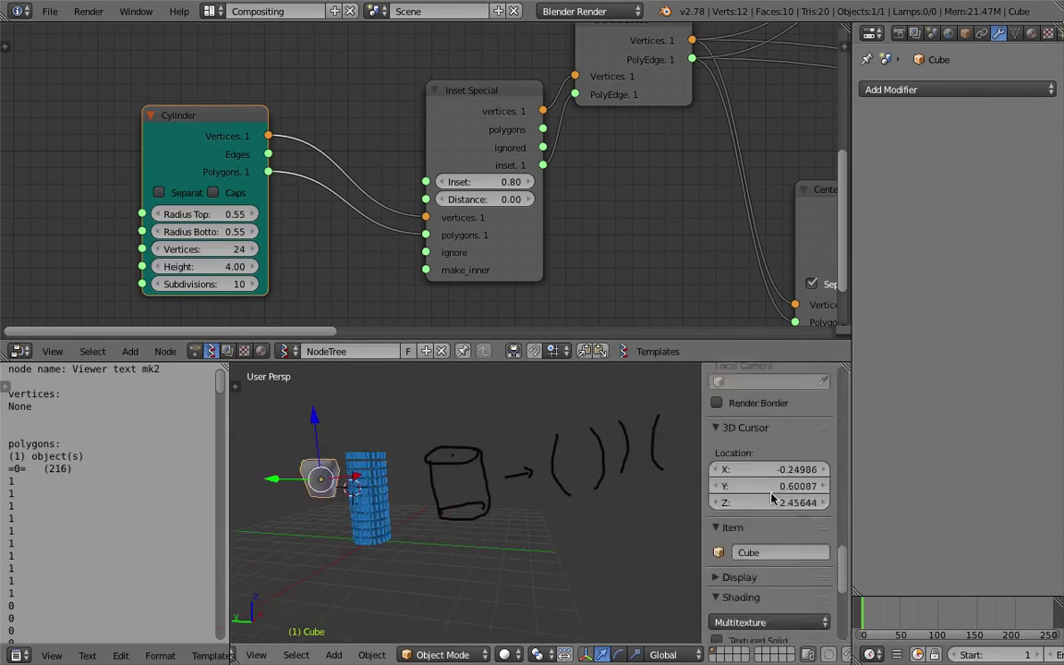
pyautogui.scroll(8, 772, 498)
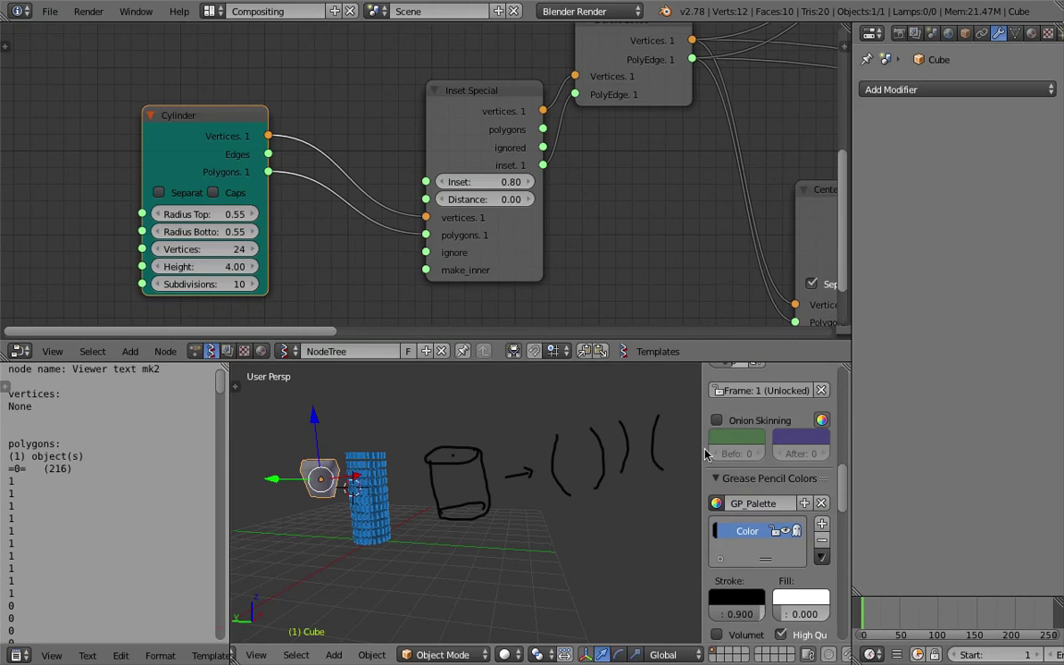
pyautogui.click(820, 544)
pyautogui.moveTo(700, 456); pyautogui.dragTo(878, 482)
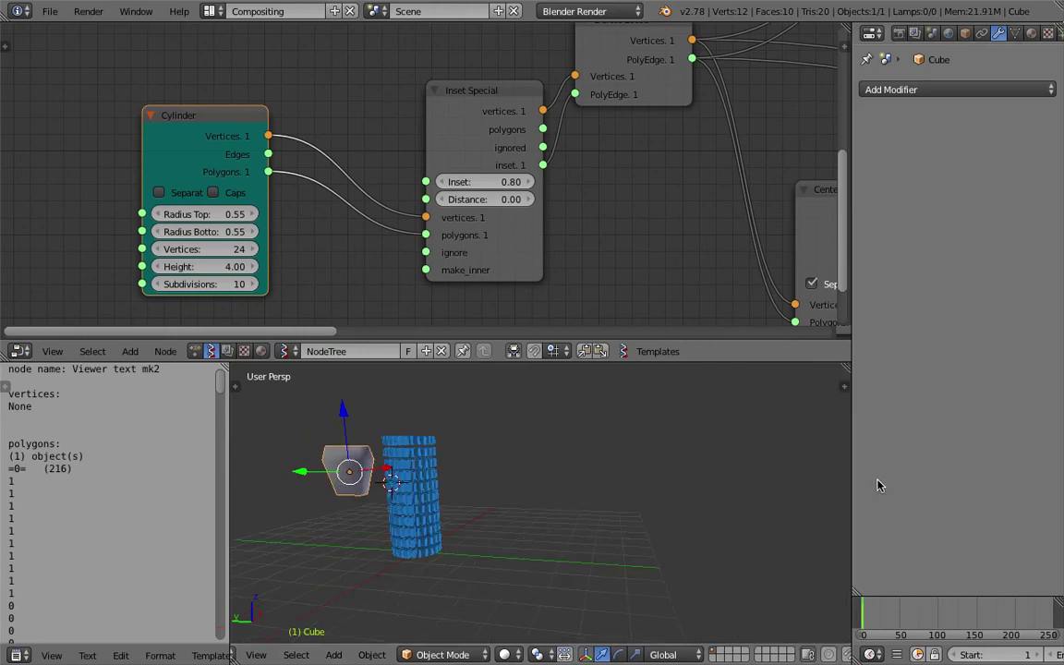
# Step: Set the Cylinder node's Height to 6 and Subdivisions to 12
pyautogui.scroll(5, 636, 496)
pyautogui.moveTo(672, 492); pyautogui.dragTo(652, 512, button='middle')
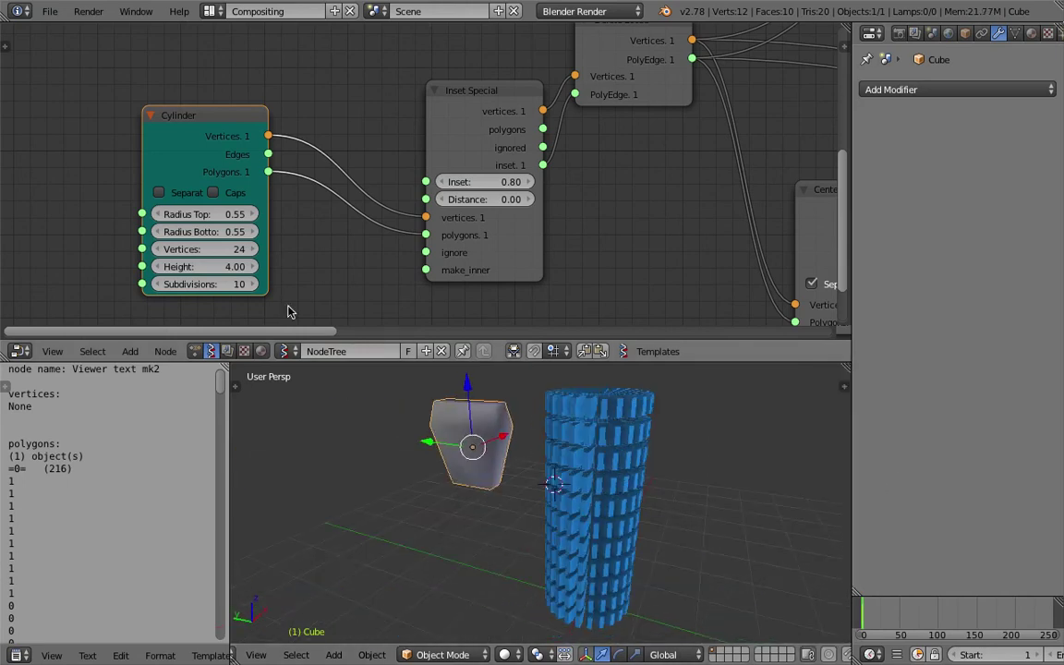
pyautogui.click(249, 266)
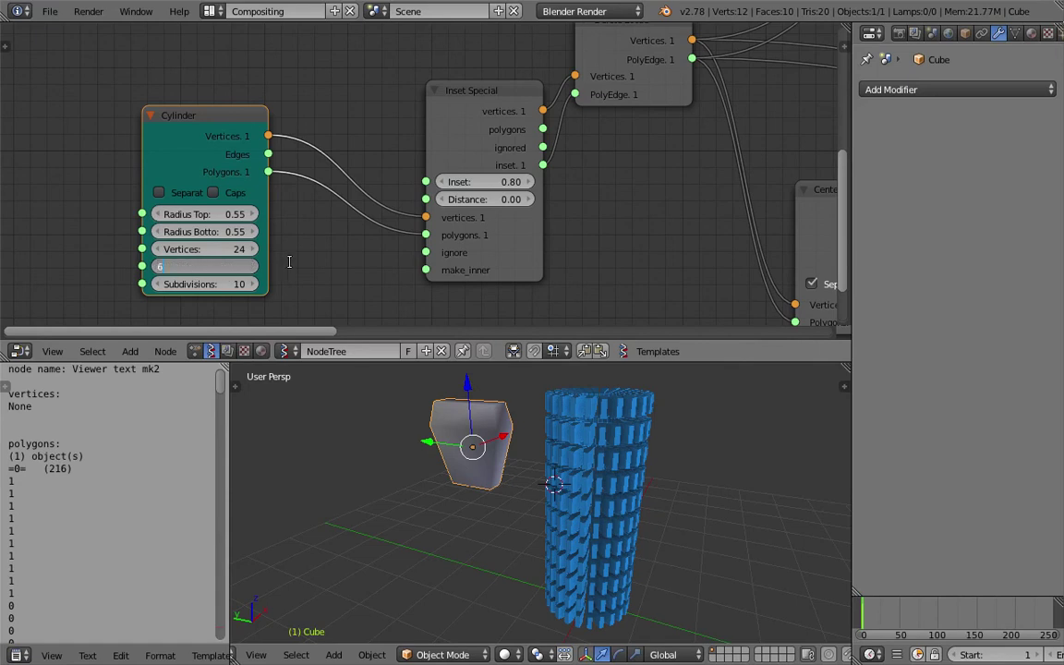
pyautogui.press('Return')
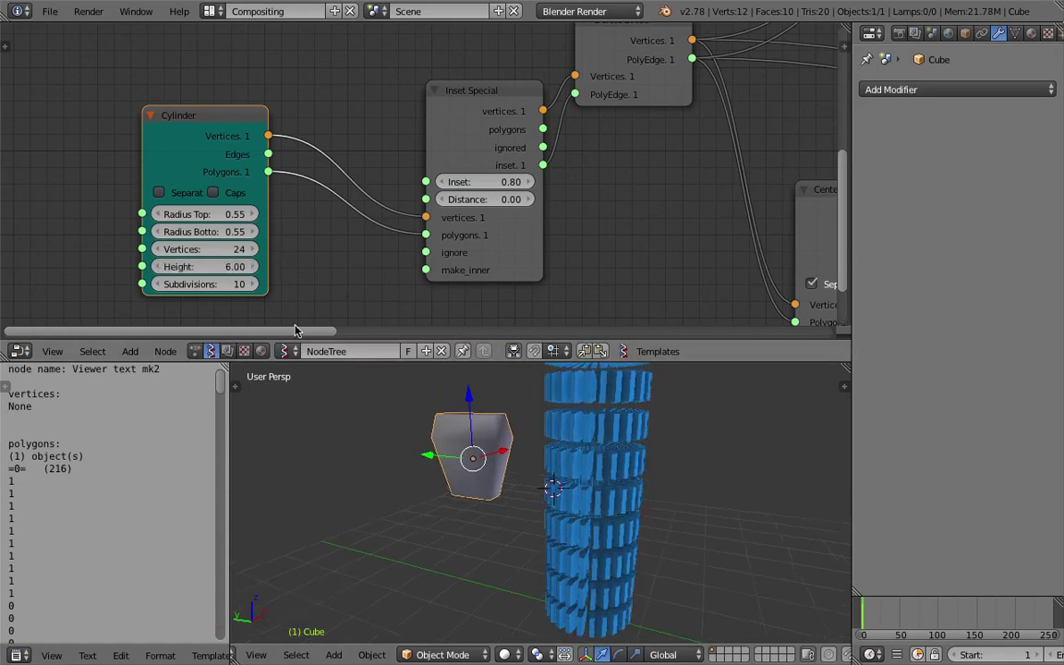
pyautogui.click(224, 283)
pyautogui.write('12')
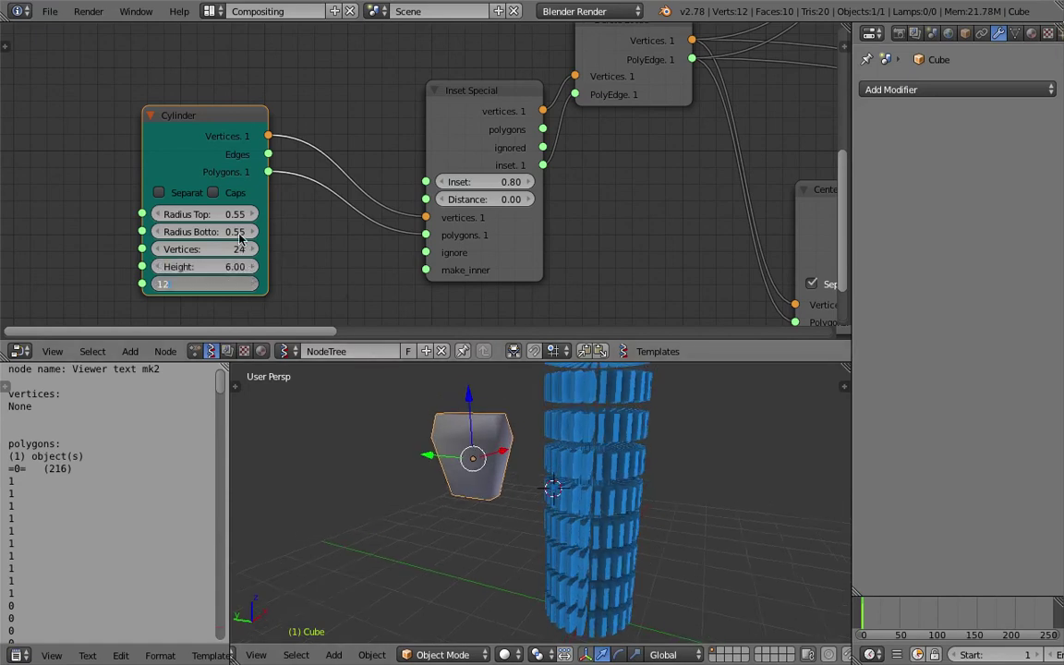
pyautogui.press('Return')
# Step: Set both the top and bottom radius of the Cylinder node to 0.4
pyautogui.moveTo(221, 231); pyautogui.dragTo(222, 215)
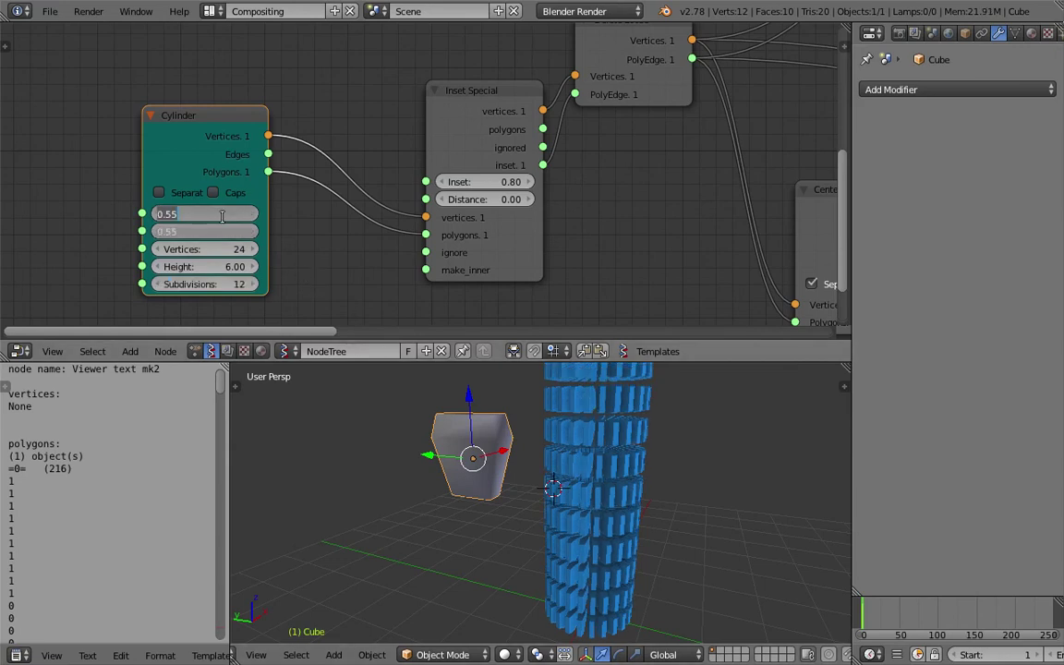
pyautogui.write('.4')
pyautogui.press('Return')
pyautogui.scroll(-2, 614, 471)
pyautogui.moveTo(617, 471); pyautogui.dragTo(577, 475, button='middle')
# Step: Set the Cylinder node's top and bottom radius to 0.8 and save the project over the existing file
pyautogui.moveTo(214, 232); pyautogui.dragTo(204, 213)
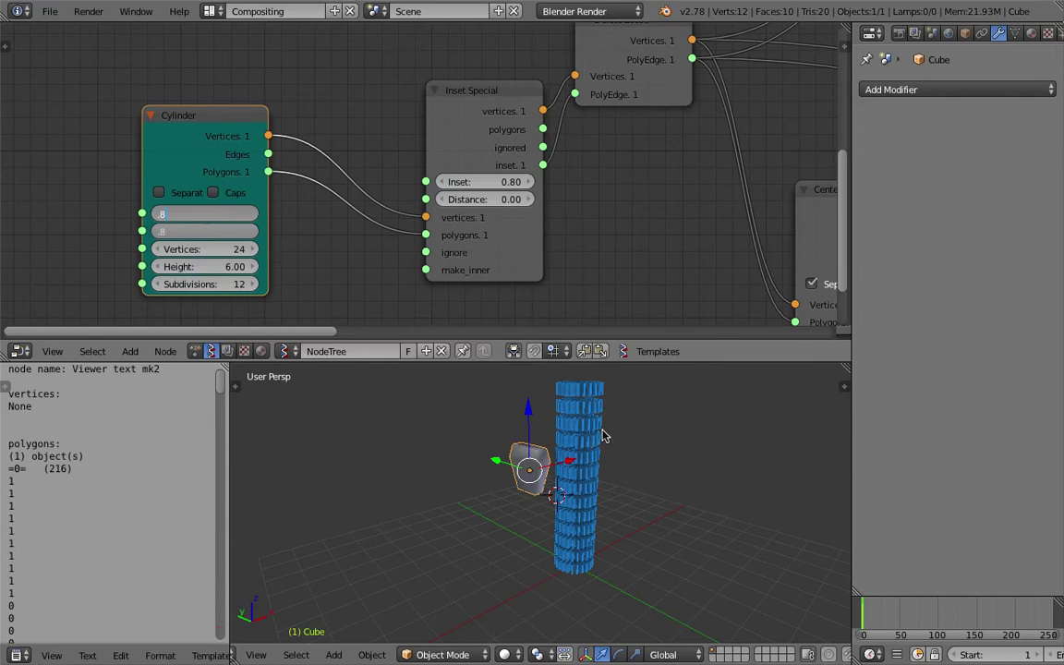
pyautogui.write('.8')
pyautogui.press('Return')
pyautogui.moveTo(541, 434); pyautogui.dragTo(535, 556, button='middle')
pyautogui.hotkey('ctrl', 's')
pyautogui.scroll(5, 506, 524)
pyautogui.moveTo(496, 476); pyautogui.dragTo(520, 449, button='middle')
pyautogui.scroll(3, 590, 486)
pyautogui.hotkey('ctrl', 's')
pyautogui.click(520, 449)
# Step: Reposition the Inset Special and Cylinder nodes, leaving a gap between them for another node
pyautogui.moveTo(485, 118); pyautogui.dragTo(440, 170, button='middle')
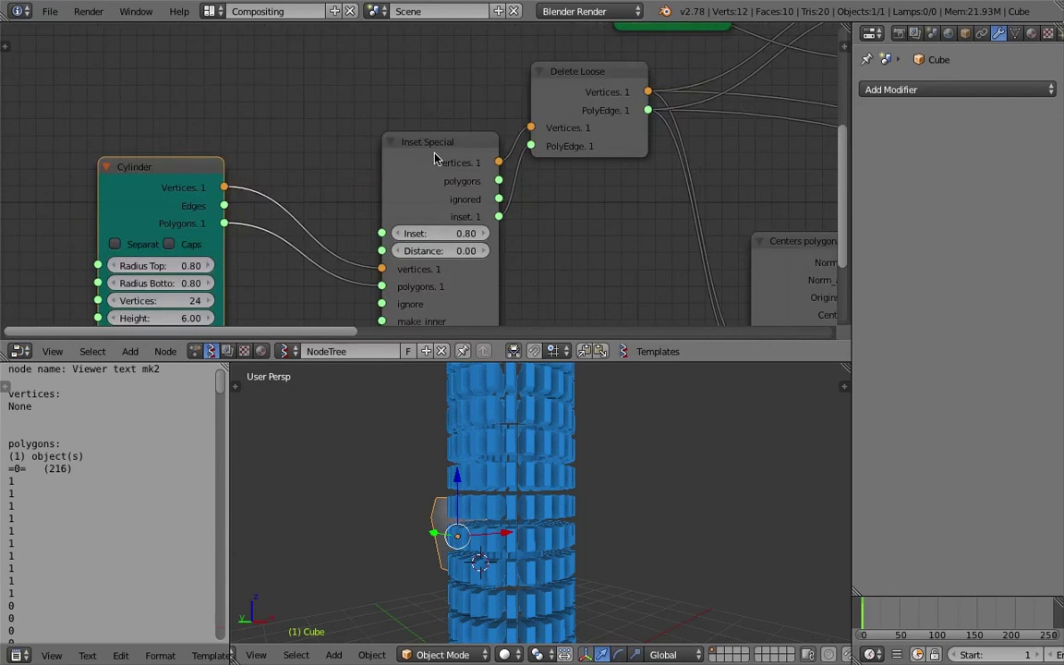
pyautogui.moveTo(434, 158); pyautogui.dragTo(364, 118)
pyautogui.scroll(-1, 423, 146)
pyautogui.moveTo(432, 143); pyautogui.dragTo(443, 163, button='middle')
pyautogui.moveTo(233, 188); pyautogui.dragTo(188, 184)
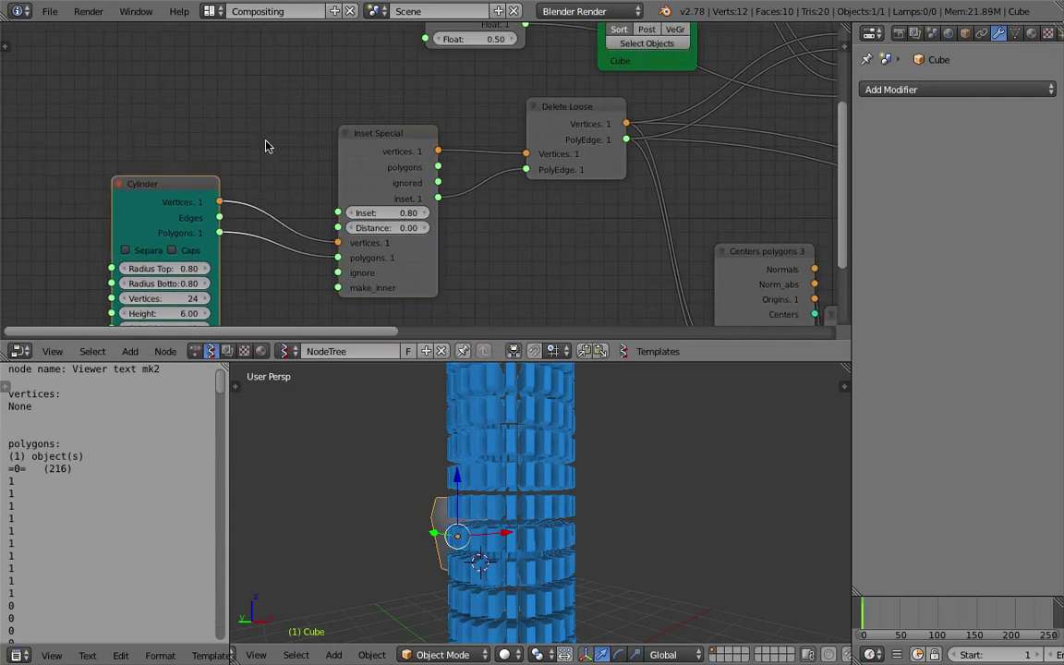
# Step: Insert a Randomize input vertices node on the vertices link between Cylinder and Inset Special
pyautogui.hotkey('ctrl', 'f')
pyautogui.write('ran')
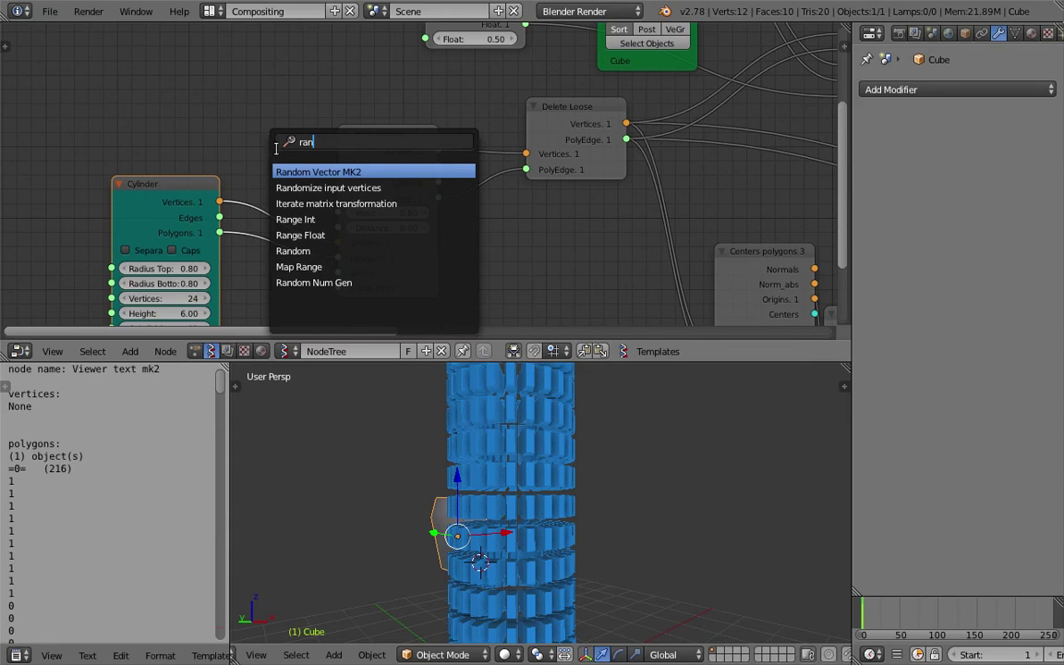
pyautogui.press('Down')
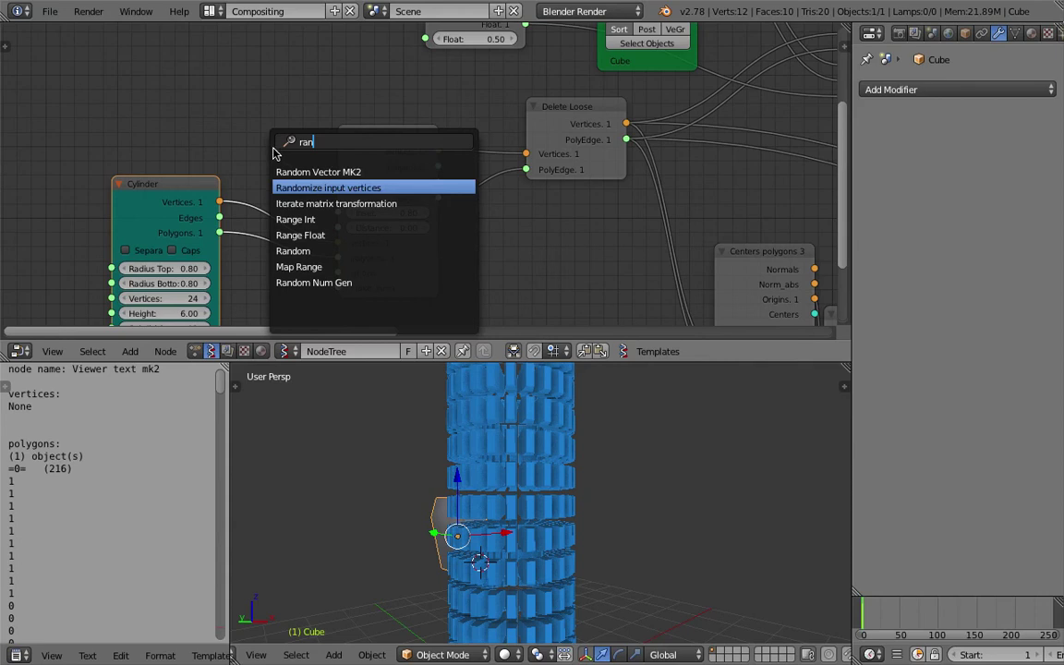
pyautogui.press('Return')
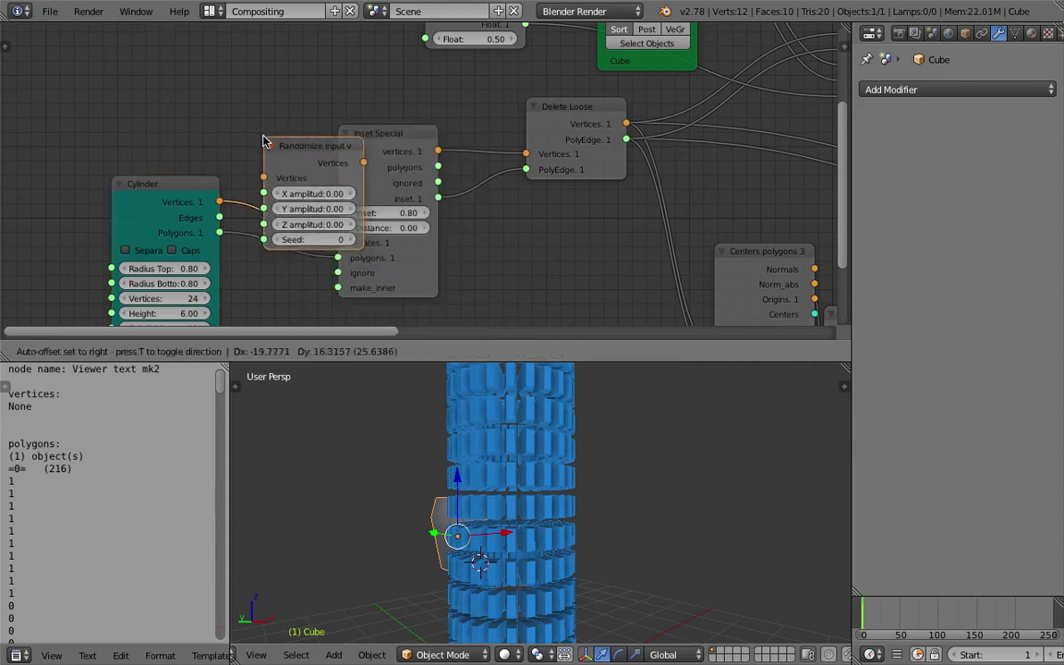
pyautogui.click(275, 141)
pyautogui.moveTo(306, 150); pyautogui.dragTo(301, 124)
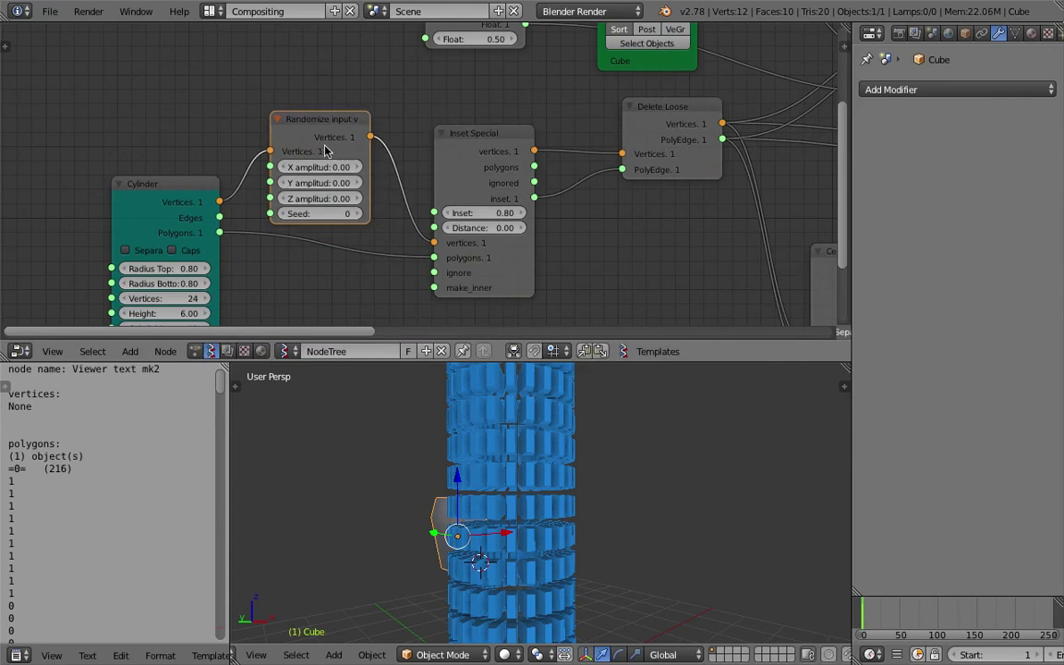
# Step: Set the Randomize input vertices node's X, Y and Z amplitudes to 0.2 and save the project
pyautogui.moveTo(325, 171); pyautogui.dragTo(325, 199)
pyautogui.write('2')
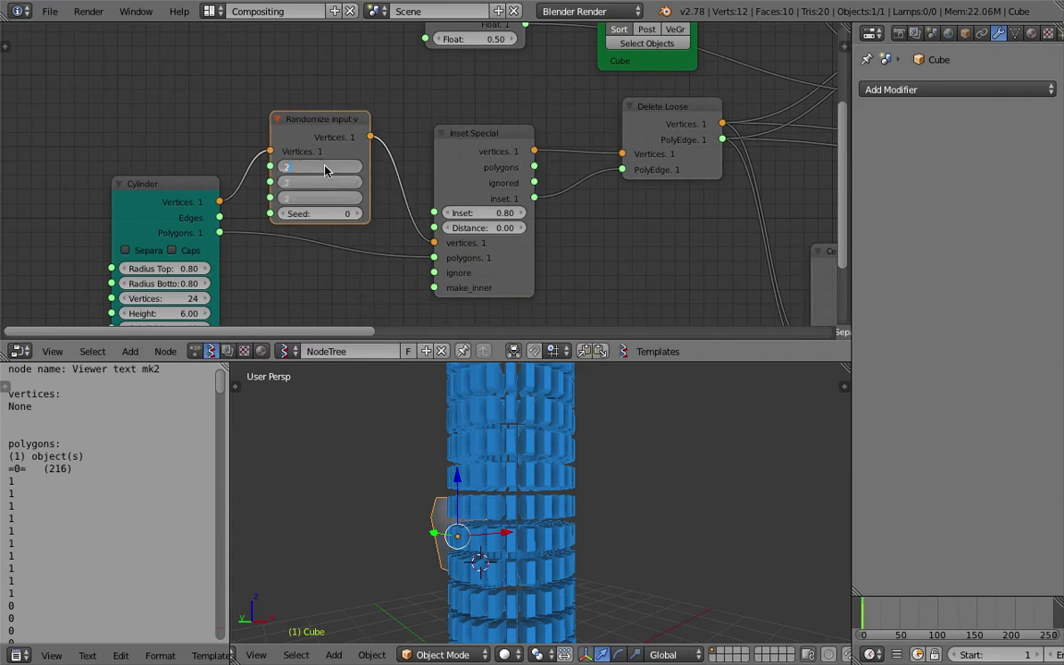
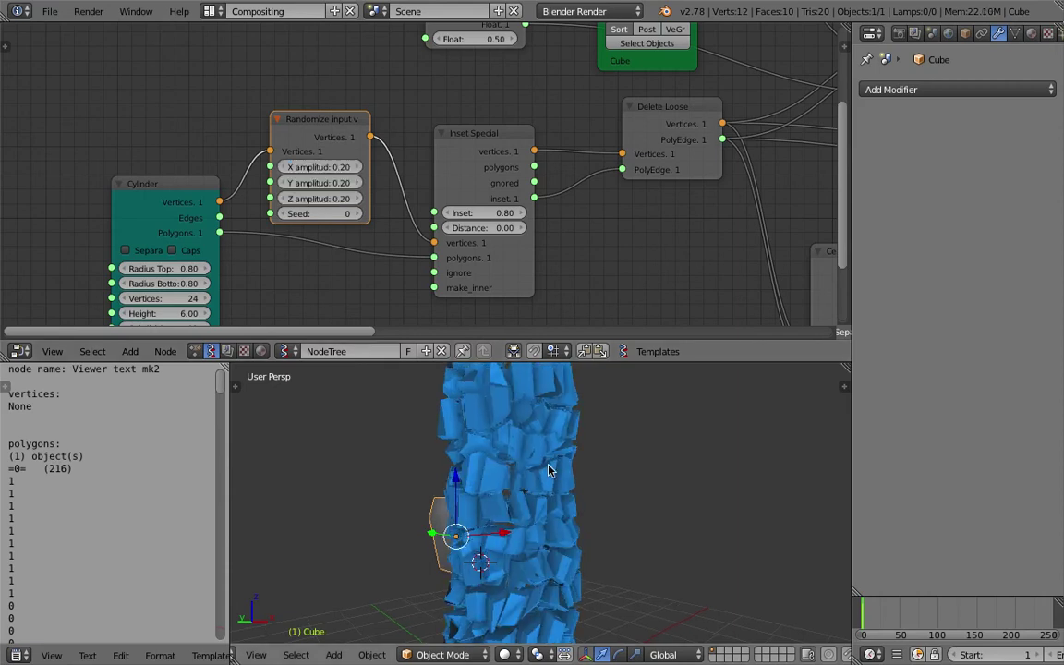
pyautogui.moveTo(549, 471); pyautogui.dragTo(545, 498, button='middle')
pyautogui.hotkey('ctrl', 's')
# Step: Bake the Viewer Draw node connected to Adaptive Polygons and move one of the baked kernels out of the column
pyautogui.scroll(-4, 653, 202)
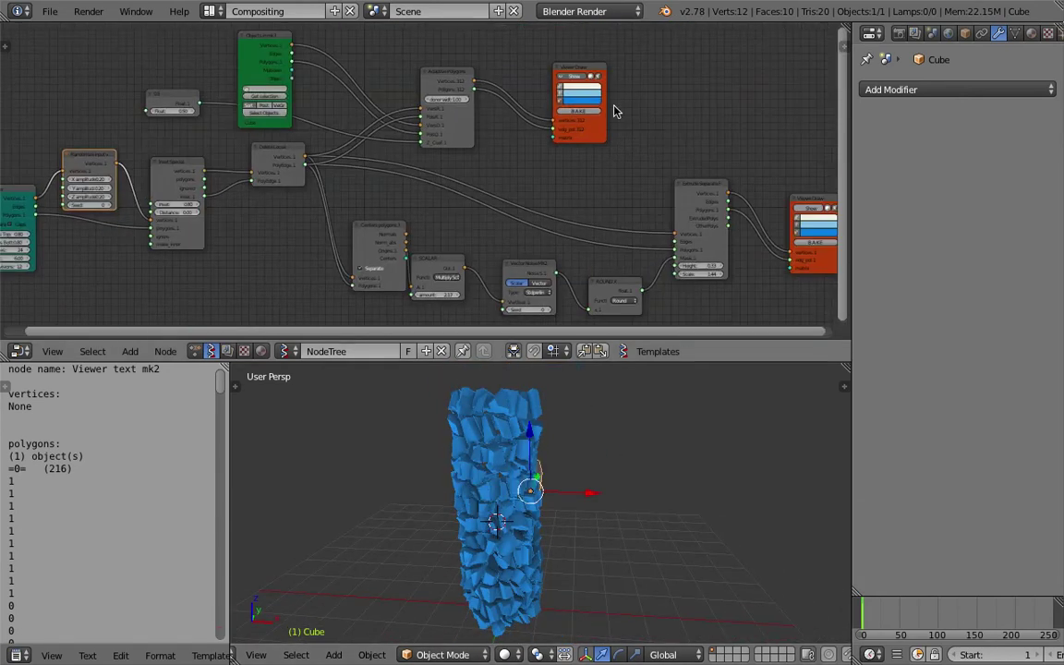
pyautogui.click(589, 115)
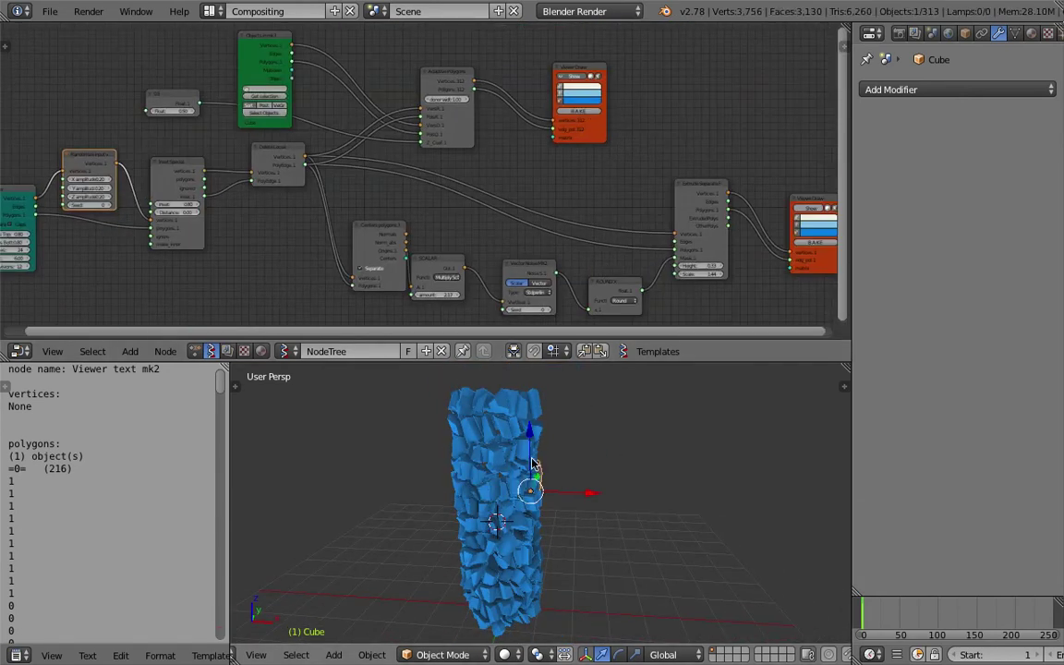
pyautogui.rightClick(519, 551)
pyautogui.press('g')
pyautogui.click(570, 539)
pyautogui.moveTo(571, 539); pyautogui.dragTo(564, 507, button='middle')
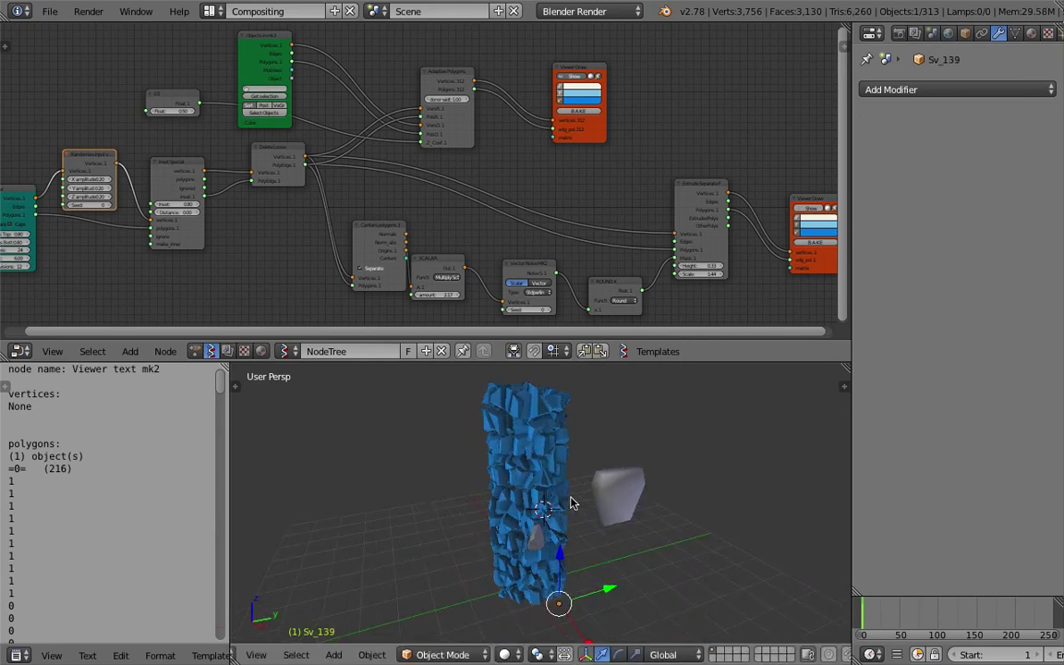
# Step: Delete all objects in the scene and save the project over the existing file
pyautogui.press('a')
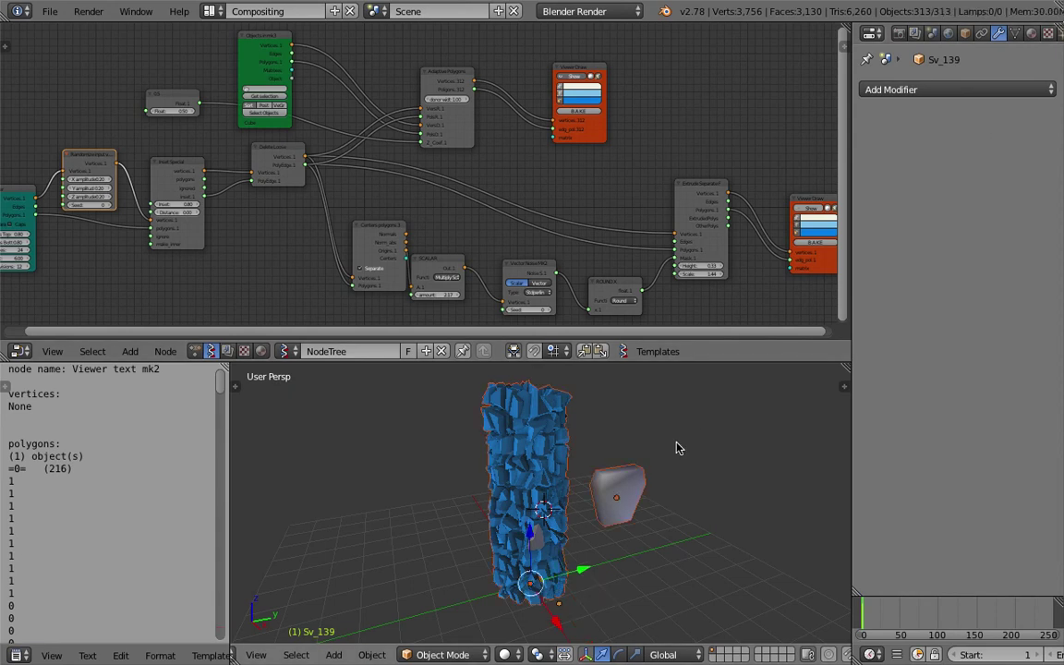
pyautogui.press('x')
pyautogui.click(651, 444)
pyautogui.hotkey('ctrl', 's')
pyautogui.click(591, 467)
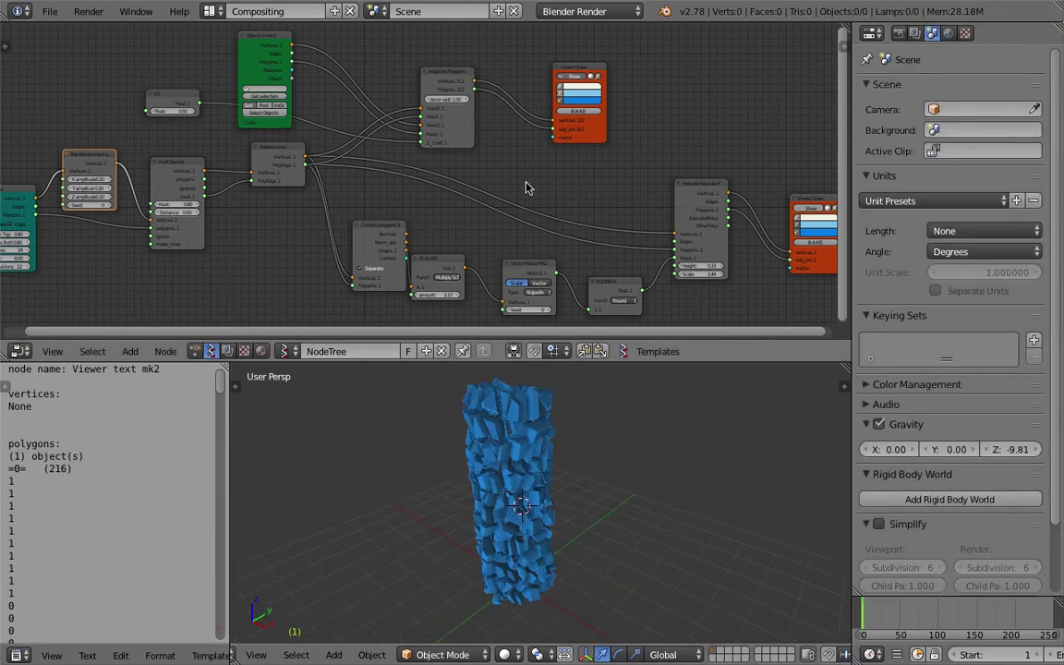
# Step: Reposition the Viewer Draw node fed by Adaptive Polygons and save the project over the existing file
pyautogui.scroll(3, 491, 251)
pyautogui.scroll(4, 494, 252)
pyautogui.moveTo(692, 227)
pyautogui.mouseDown()
pyautogui.moveTo(683, 181)
pyautogui.moveTo(772, 155)
pyautogui.mouseUp()
pyautogui.scroll(3, 675, 168)
pyautogui.scroll(-4, 573, 120)
pyautogui.hotkey('ctrl', 's')
pyautogui.click(541, 188)
# Step: Insert a Mesh Join node on the vertices link between Adaptive Polygons and Viewer Draw
pyautogui.moveTo(570, 148)
pyautogui.mouseDown(button='middle')
pyautogui.moveTo(494, 157)
pyautogui.moveTo(459, 177)
pyautogui.mouseUp(button='middle')
pyautogui.press('space')
pyautogui.write('mesh')
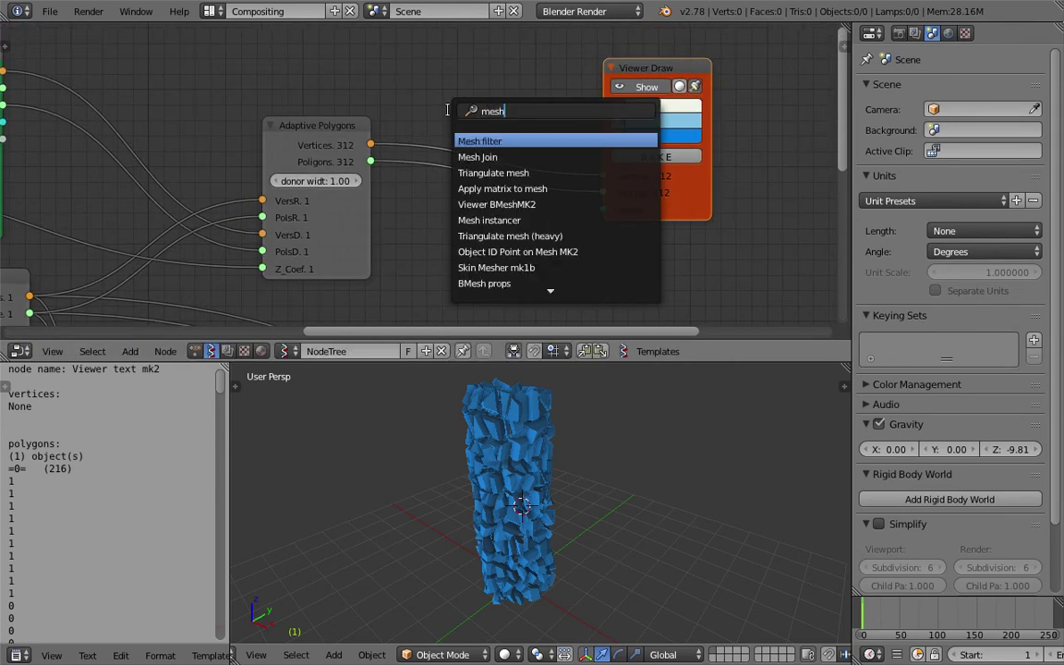
pyautogui.write(' j')
pyautogui.press('Return')
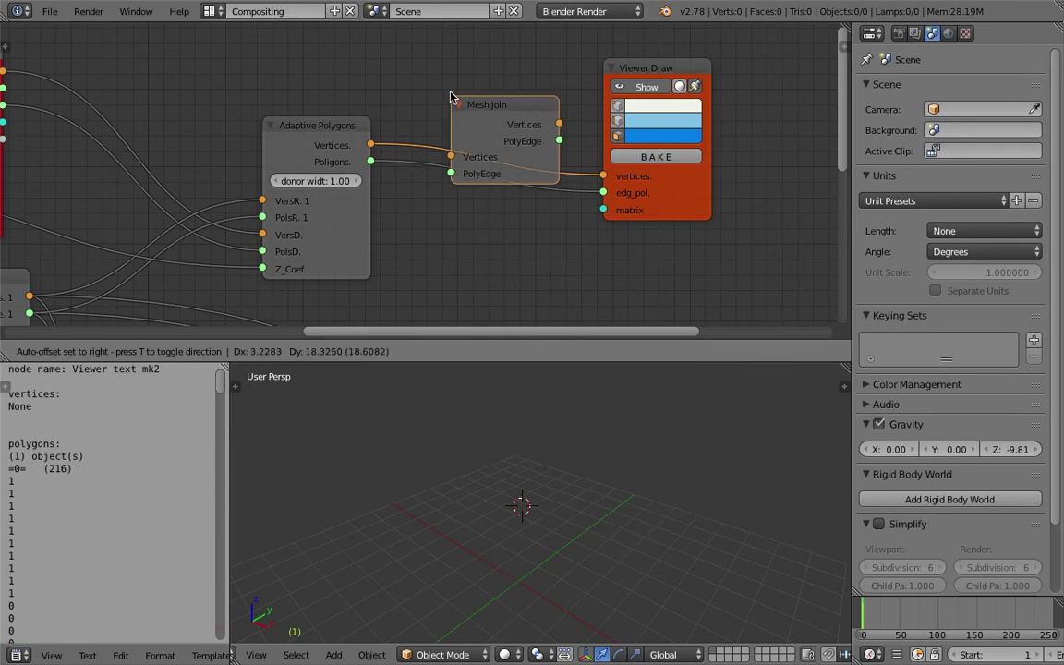
pyautogui.click(434, 97)
# Step: Connect Poligons to Mesh Join's PolyEdge input and its PolyEdge output to Viewer Draw's edg_pol, and save the project
pyautogui.moveTo(371, 161)
pyautogui.mouseDown()
pyautogui.moveTo(423, 177)
pyautogui.moveTo(433, 169)
pyautogui.mouseUp()
pyautogui.moveTo(541, 136); pyautogui.dragTo(602, 192)
pyautogui.scroll(-2, 535, 152)
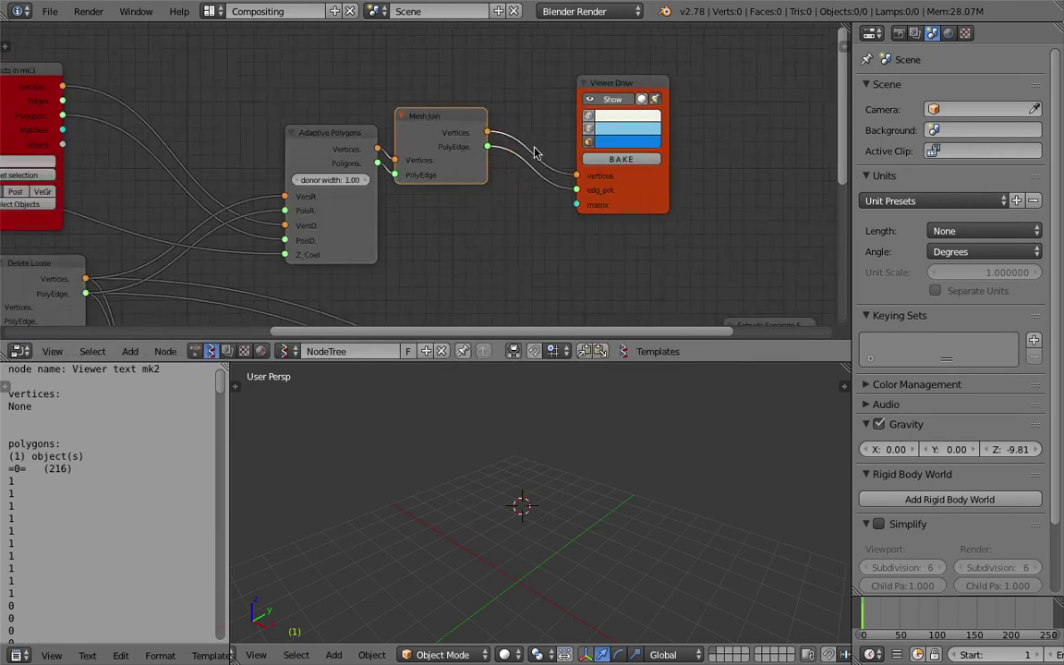
pyautogui.hotkey('ctrl', 's')
pyautogui.click(620, 165)
# Step: Undo the Mesh Join insertion, the Viewer Draw node move and the deletion of the scene objects
pyautogui.moveTo(218, 136); pyautogui.dragTo(325, 134, button='middle')
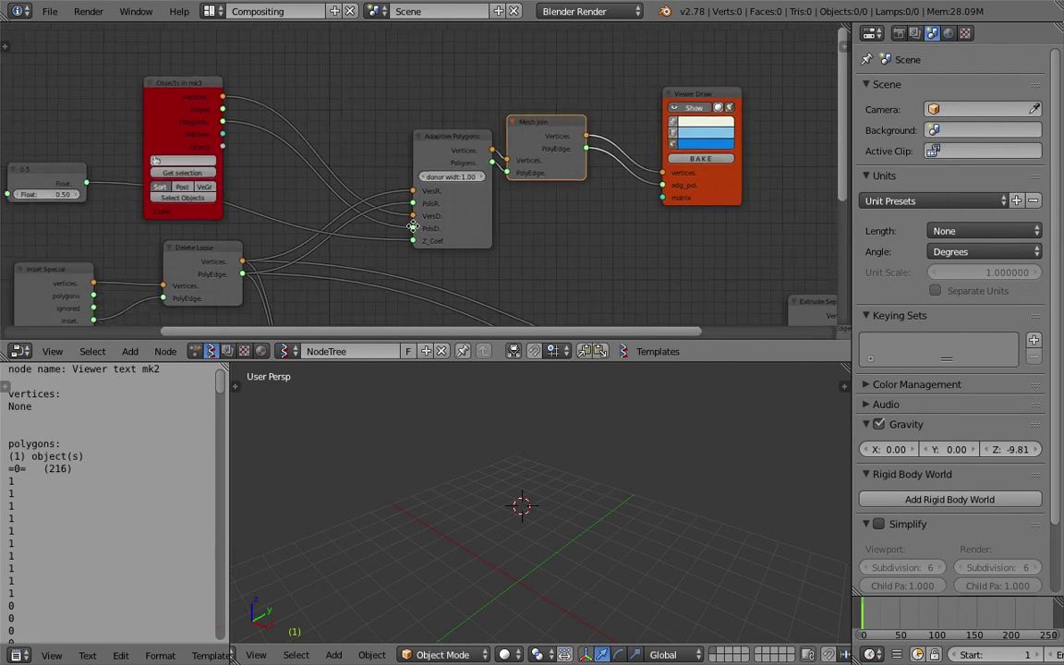
pyautogui.moveTo(366, 197); pyautogui.dragTo(461, 179, button='middle')
pyautogui.scroll(-2, 515, 457)
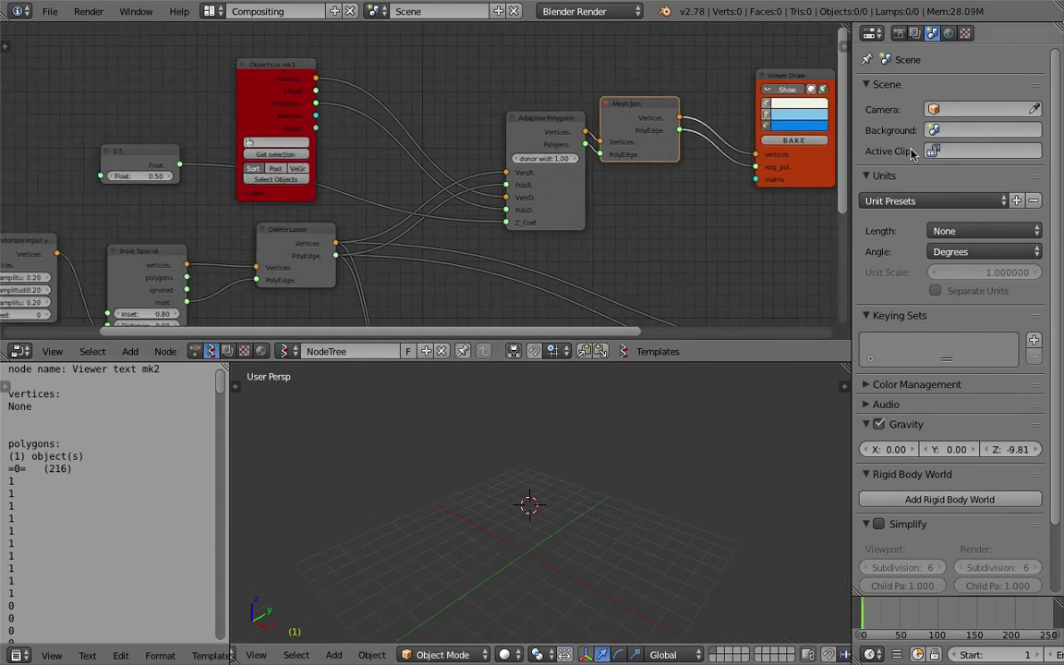
pyautogui.hotkey('ctrl', 'z')
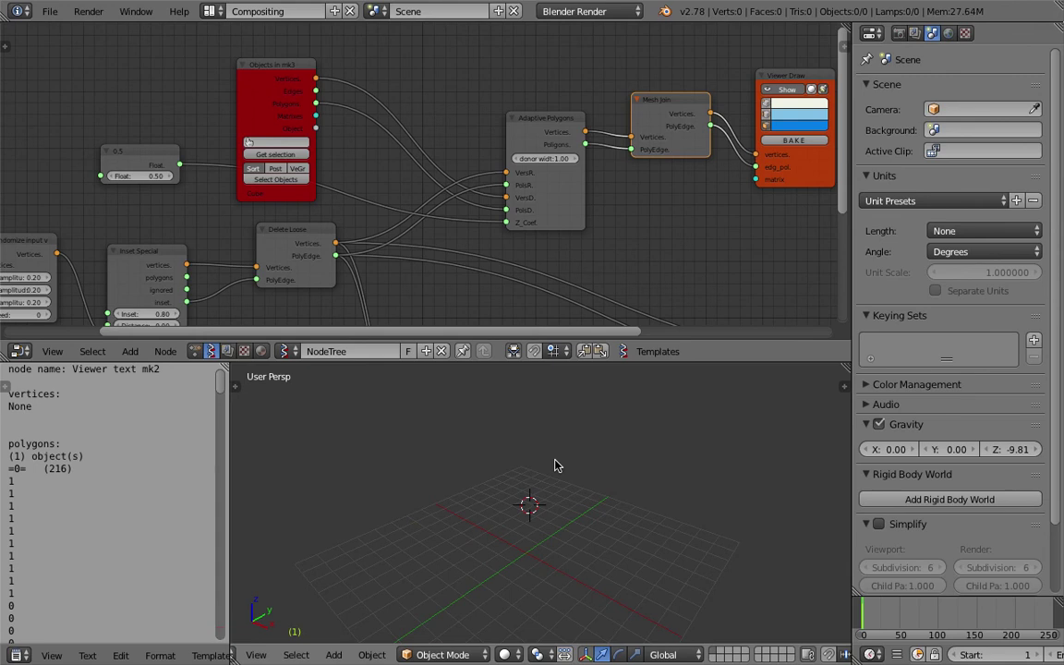
pyautogui.moveTo(556, 465)
pyautogui.mouseDown(button='middle')
pyautogui.moveTo(573, 462)
pyautogui.moveTo(540, 476)
pyautogui.mouseUp(button='middle')
pyautogui.hotkey('ctrl', 'z')
pyautogui.hotkey('ctrl', 'z')
pyautogui.hotkey('ctrl', 'z')
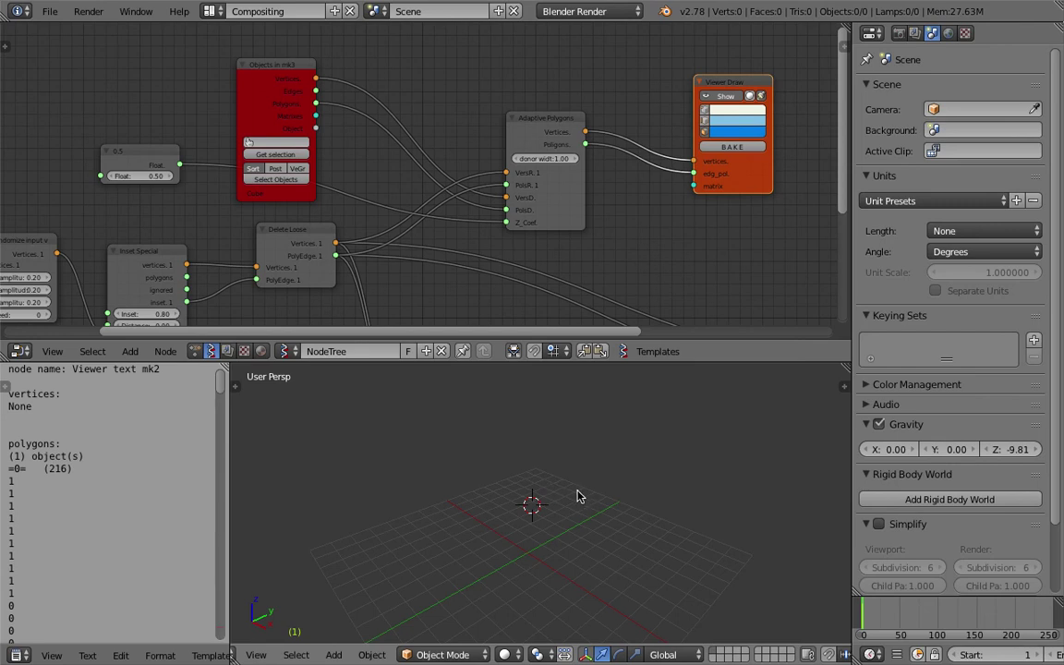
pyautogui.moveTo(531, 487); pyautogui.dragTo(528, 496, button='middle')
pyautogui.hotkey('ctrl', 'z')
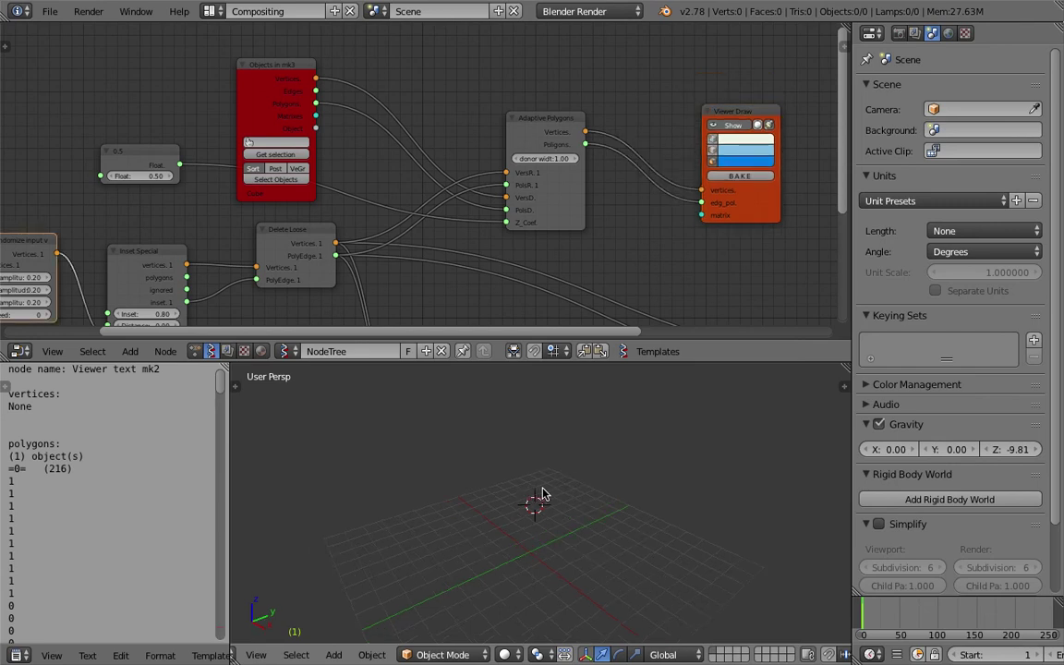
pyautogui.hotkey('ctrl', 'z')
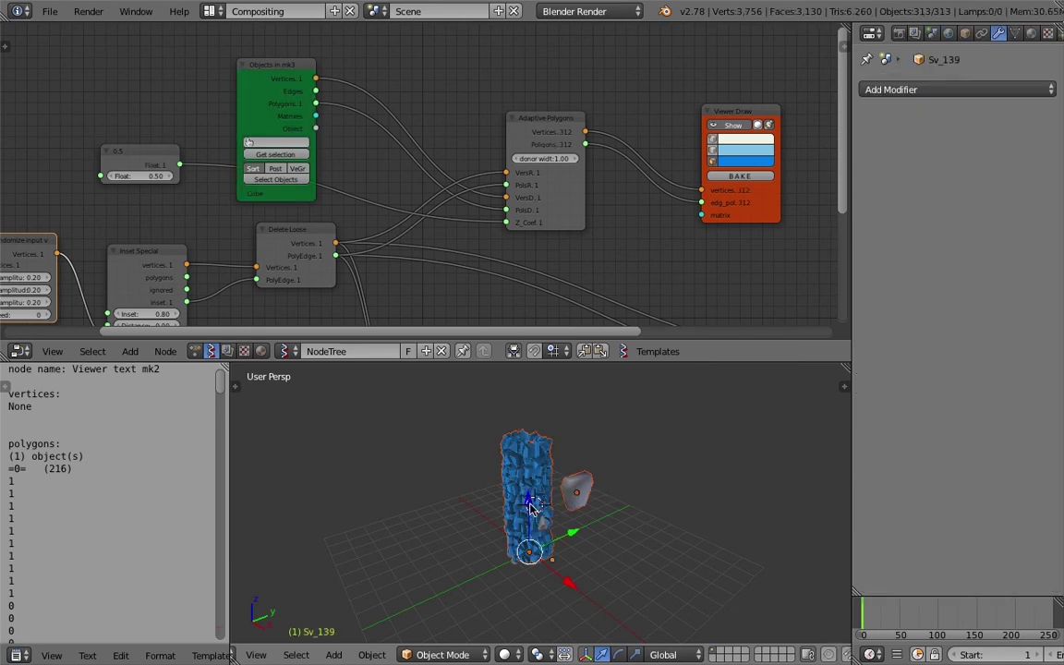
# Step: Move the Cube kernel object well away from the corn column
pyautogui.rightClick(582, 490)
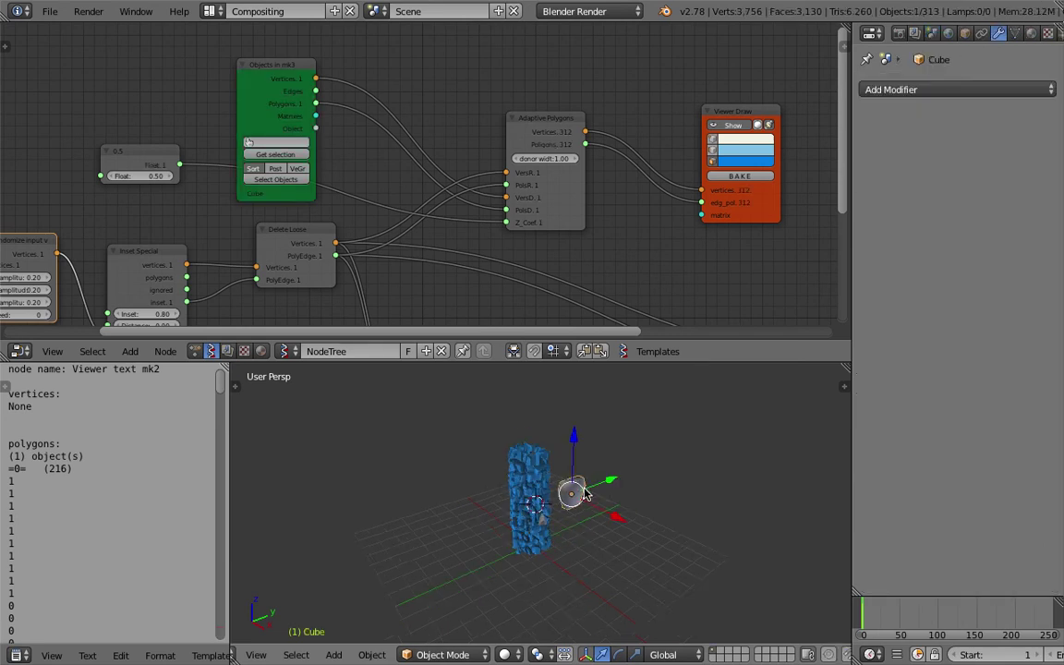
pyautogui.press('g')
pyautogui.click(731, 468)
# Step: Delete all the baked column objects except the Cube, select the Cube and save the project over the existing file
pyautogui.press('a')
pyautogui.press('a')
pyautogui.press('a')
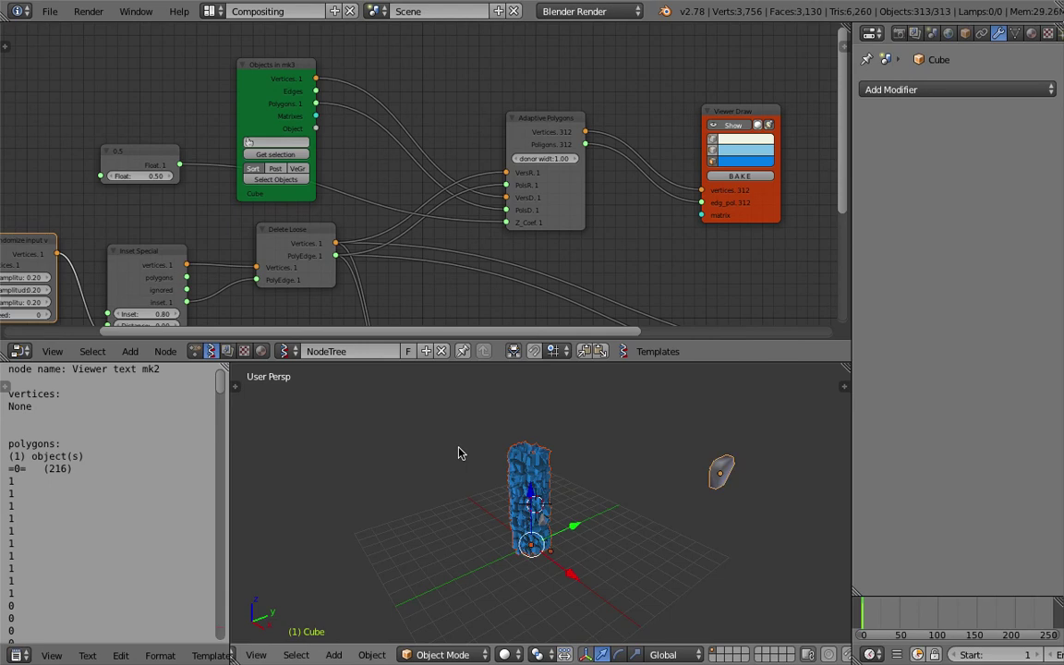
pyautogui.press('a')
pyautogui.press('Delete')
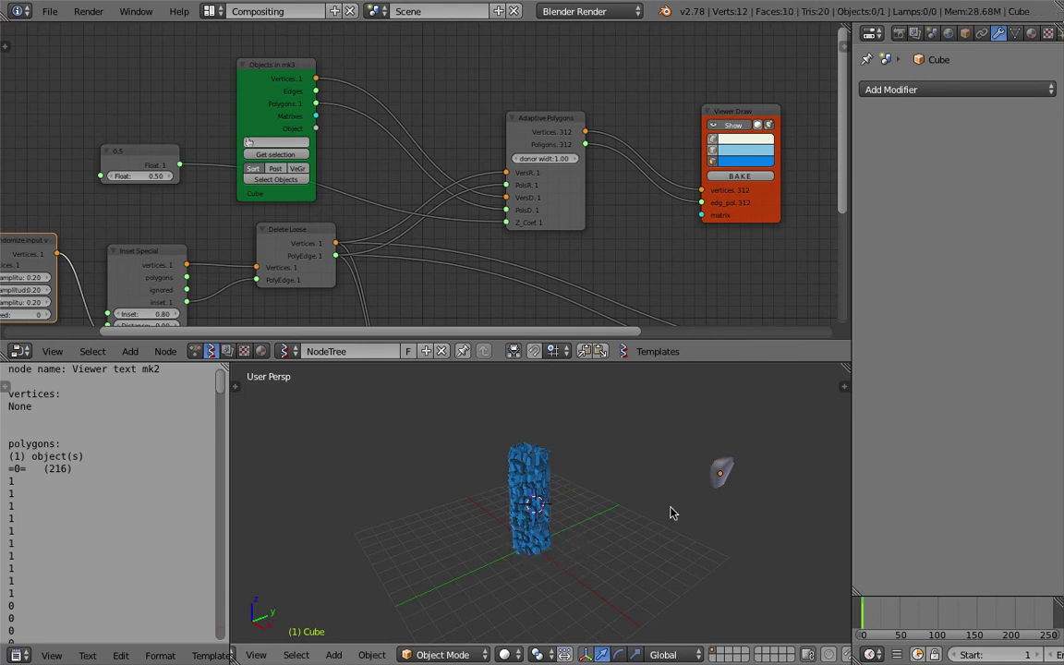
pyautogui.rightClick(723, 476)
pyautogui.hotkey('ctrl', 's')
pyautogui.click(442, 268)
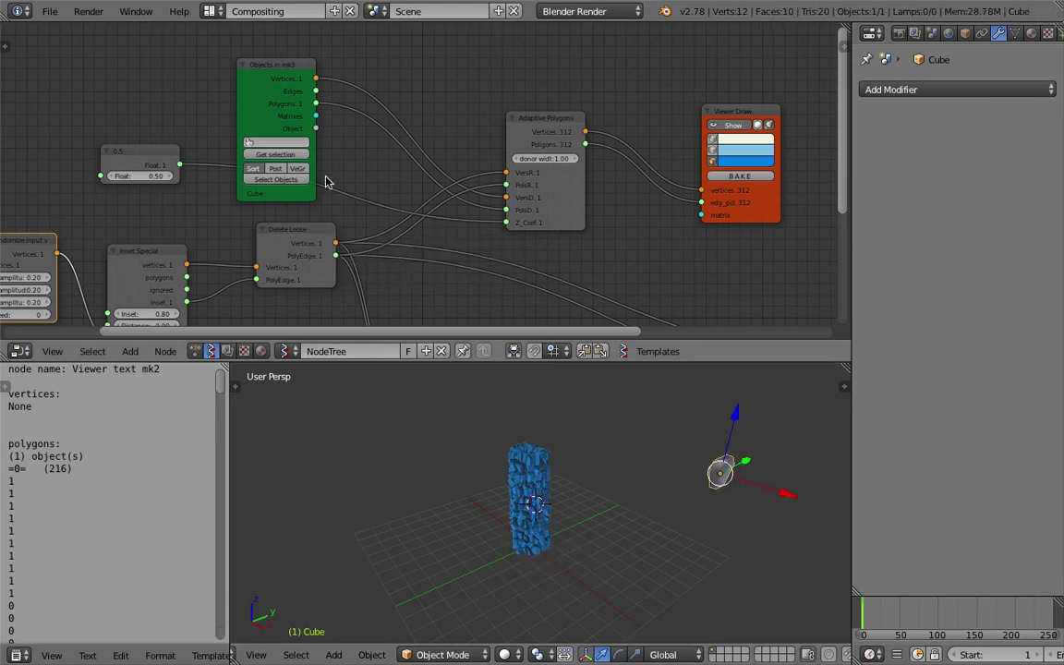
# Step: Insert a Mesh Join node between Adaptive Polygons and Viewer Draw, routing both the vertices and polygons connections through it
pyautogui.moveTo(278, 121); pyautogui.dragTo(331, 92)
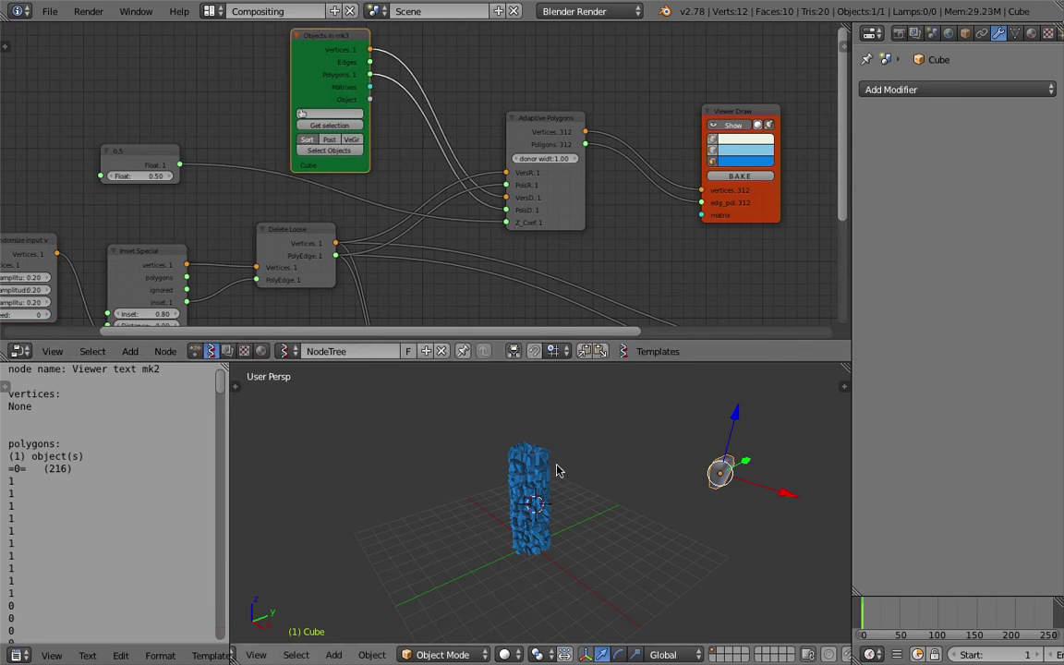
pyautogui.moveTo(676, 139); pyautogui.dragTo(509, 143, button='middle')
pyautogui.press('space')
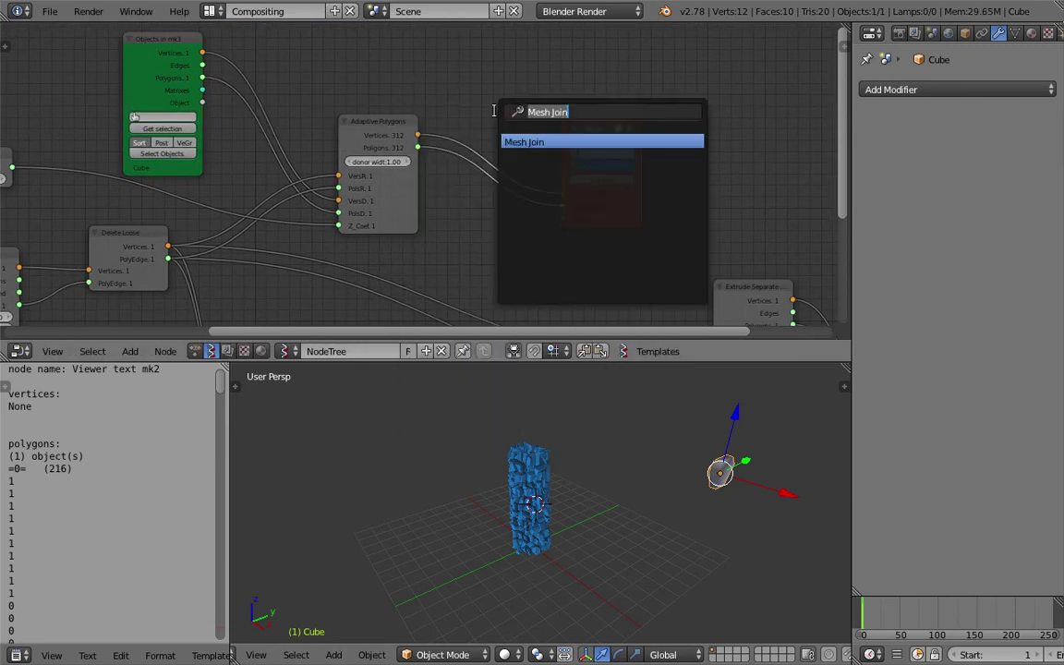
pyautogui.write('mesh')
pyautogui.press('Down')
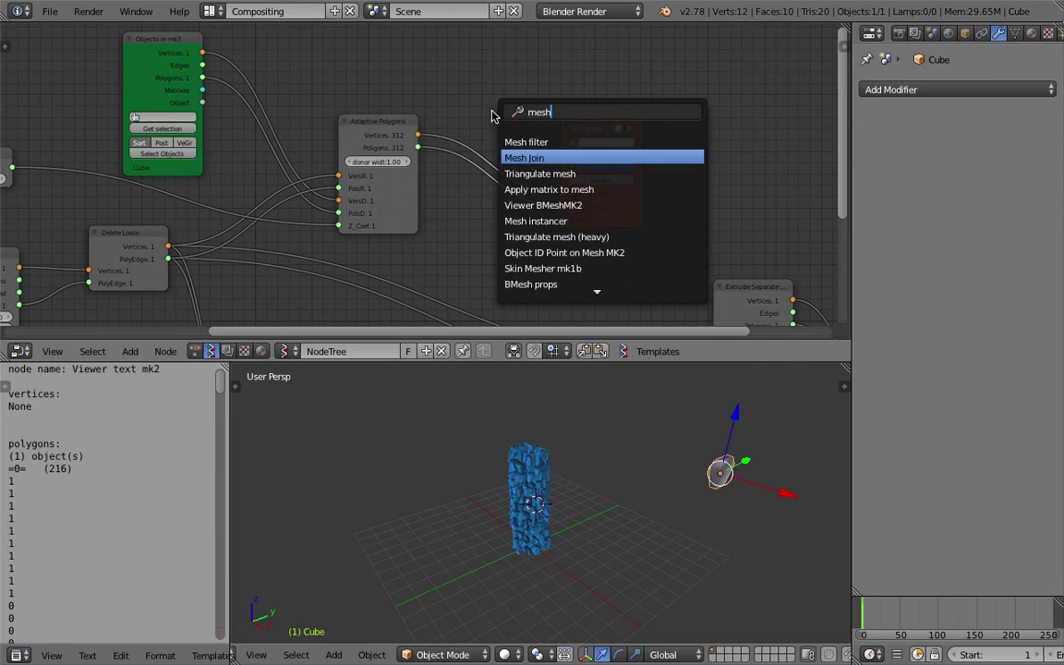
pyautogui.press('Return')
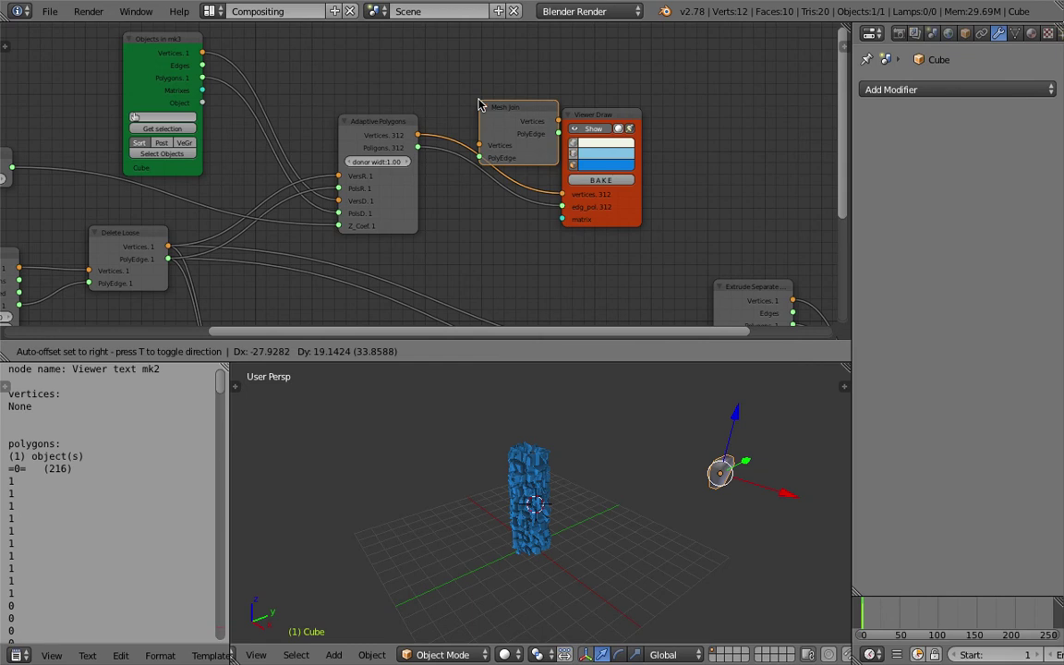
pyautogui.click(478, 105)
pyautogui.moveTo(420, 151)
pyautogui.mouseDown()
pyautogui.moveTo(561, 157)
pyautogui.moveTo(567, 147)
pyautogui.moveTo(605, 207)
pyautogui.mouseUp()
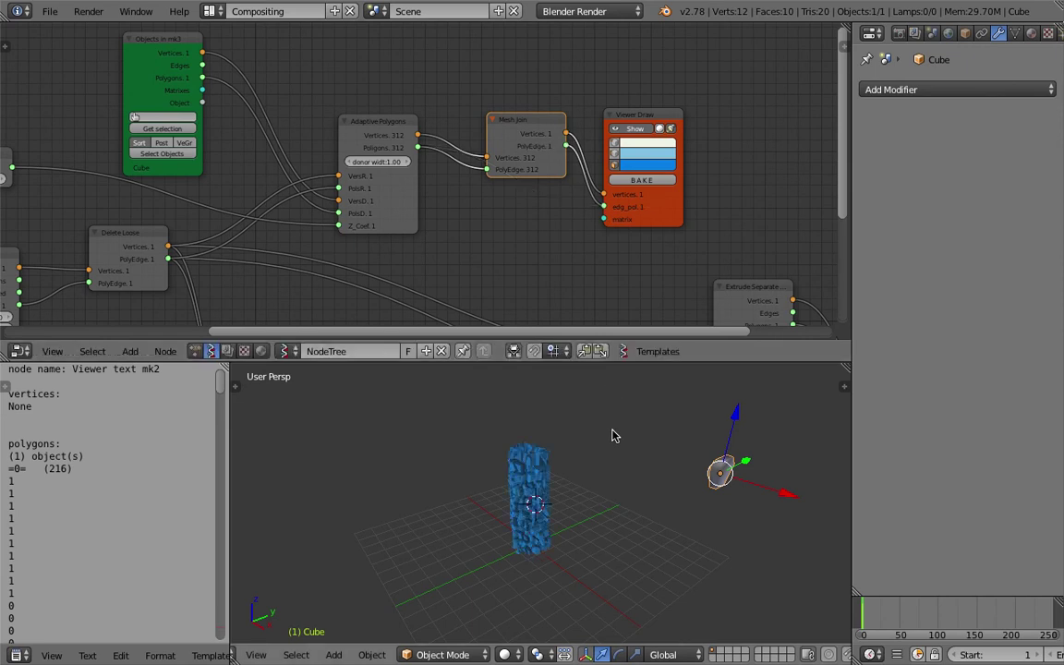
# Step: Go to frame 25, bake the joined column from Viewer Draw and move the baked object along negative X, clear of the preview
pyautogui.click(881, 619)
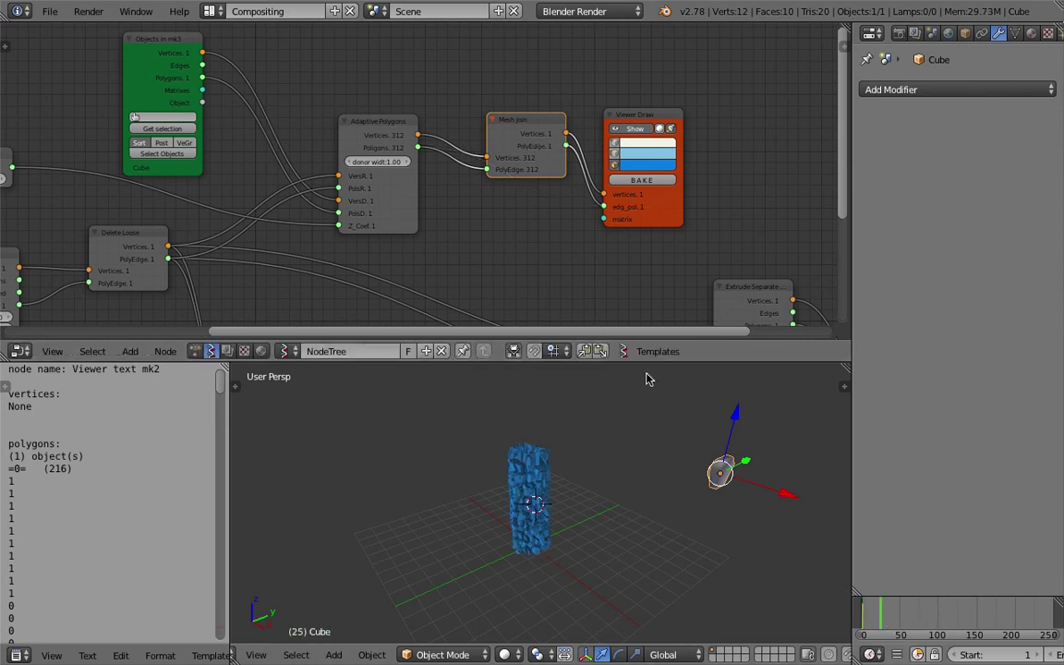
pyautogui.moveTo(603, 504); pyautogui.dragTo(669, 483, button='middle')
pyautogui.click(648, 186)
pyautogui.moveTo(471, 471); pyautogui.dragTo(537, 496, button='middle')
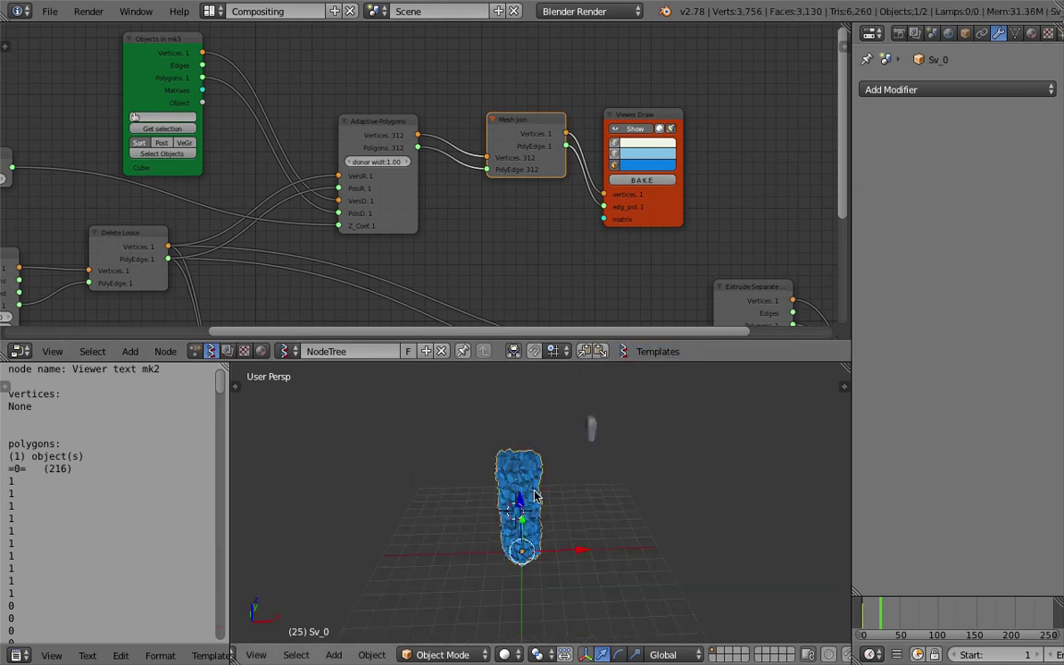
pyautogui.press('g')
pyautogui.press('x')
pyautogui.click(467, 495)
# Step: Add a level 2 Subdivision Surface modifier to the baked column, shade it smooth and deselect it
pyautogui.moveTo(469, 495); pyautogui.dragTo(530, 489, button='middle')
pyautogui.scroll(2, 529, 489)
pyautogui.hotkey('ctrl', '2')
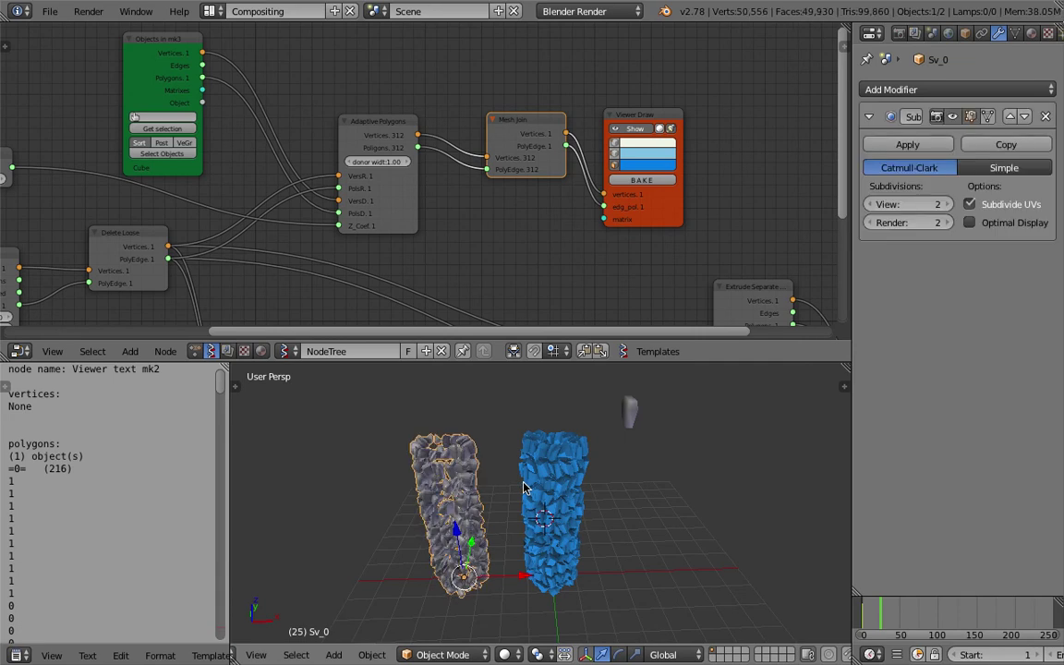
pyautogui.press('space')
pyautogui.write('smoo')
pyautogui.press('Return')
pyautogui.press('a')
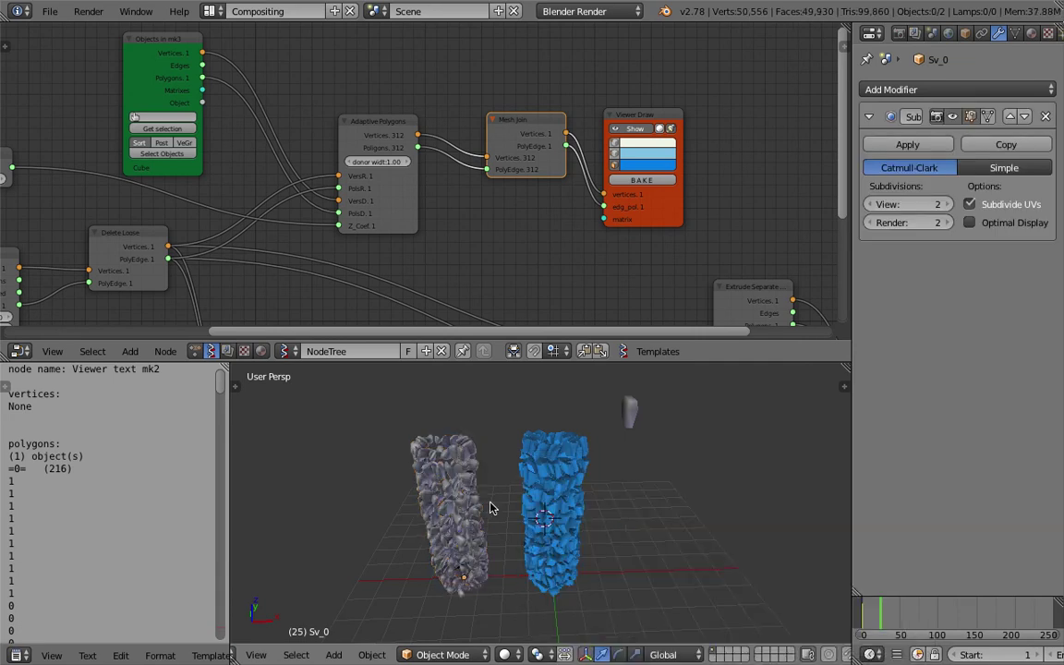
# Step: Examine the smoothed kernels up close and enlarge the 3D viewport to compare the baked column with the preview
pyautogui.scroll(8, 464, 525)
pyautogui.moveTo(518, 523); pyautogui.dragTo(562, 478, button='middle')
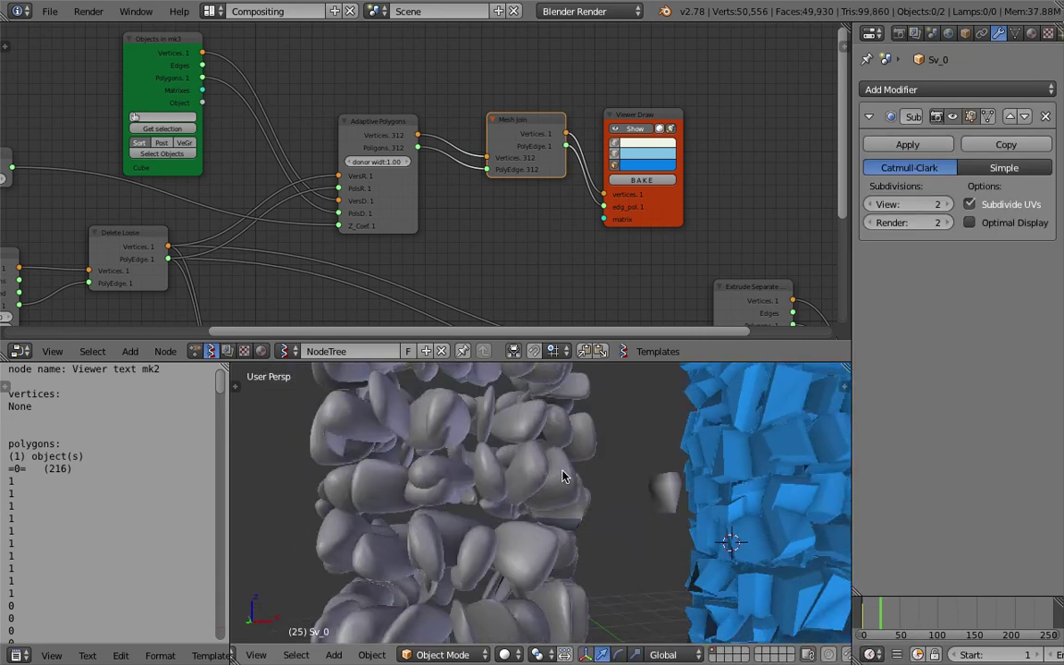
pyautogui.scroll(-4, 563, 477)
pyautogui.moveTo(464, 449); pyautogui.dragTo(554, 455, button='middle')
pyautogui.scroll(-3, 560, 462)
pyautogui.moveTo(620, 362); pyautogui.dragTo(614, 268)
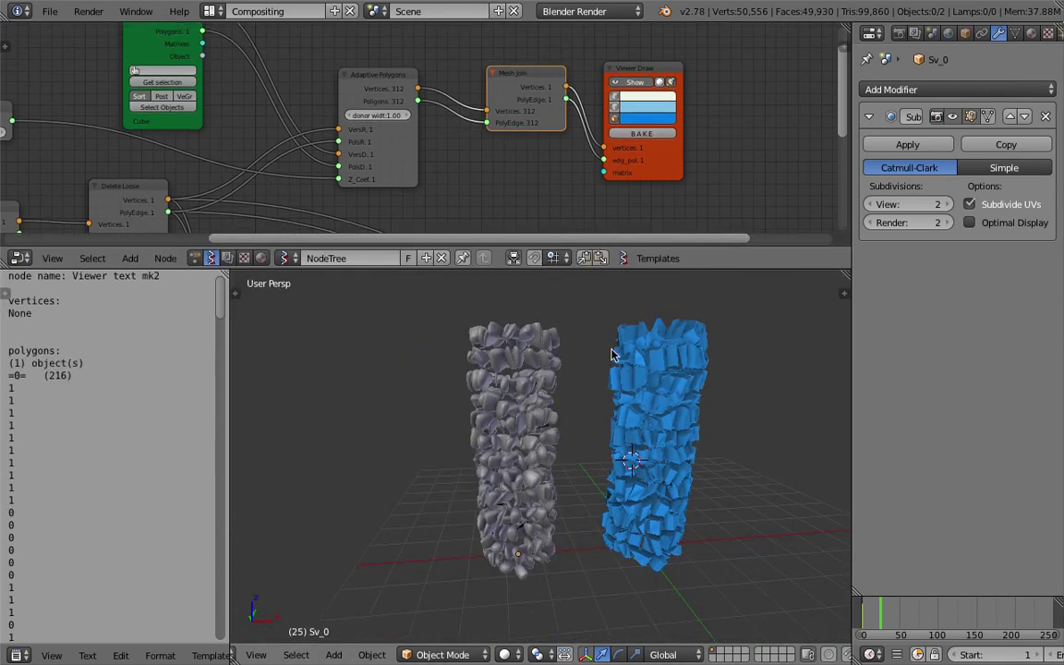
pyautogui.keyDown('shift'); pyautogui.moveTo(610, 367); pyautogui.dragTo(504, 407, button='middle'); pyautogui.keyUp('shift')
pyautogui.scroll(-2, 343, 121)
# Step: Set the X, Y and Z amplitudes of the Randomize input vertices node to 0.10
pyautogui.moveTo(335, 122); pyautogui.dragTo(418, 107, button='middle')
pyautogui.moveTo(290, 123); pyautogui.dragTo(456, 116, button='middle')
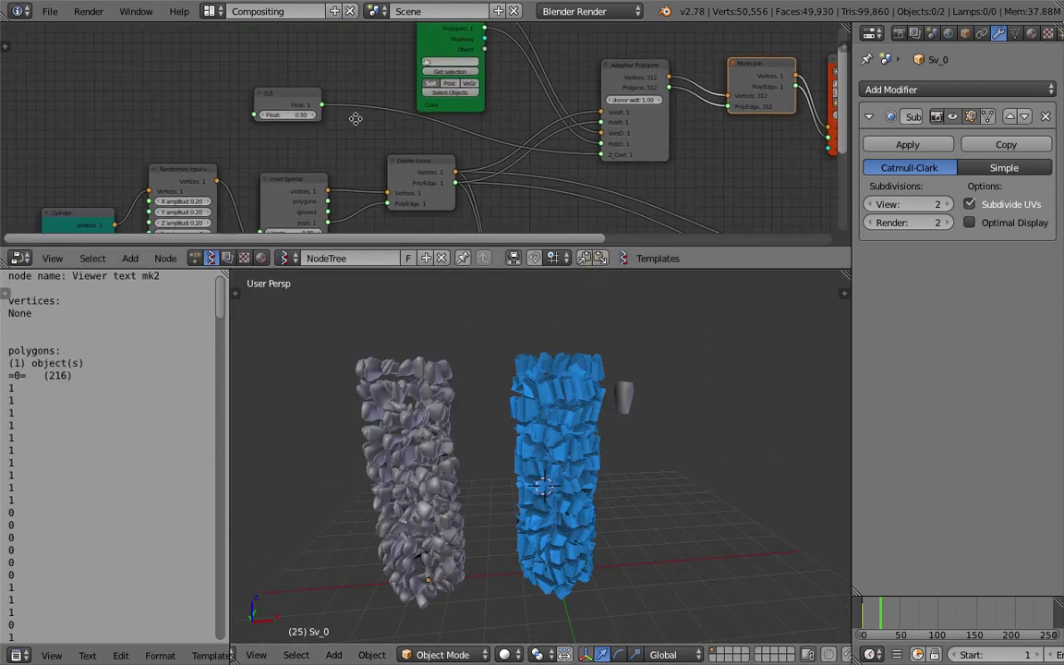
pyautogui.scroll(1, 356, 121)
pyautogui.moveTo(441, 175); pyautogui.dragTo(467, 97, button='middle')
pyautogui.moveTo(337, 102); pyautogui.dragTo(443, 125, button='middle')
pyautogui.scroll(3, 346, 146)
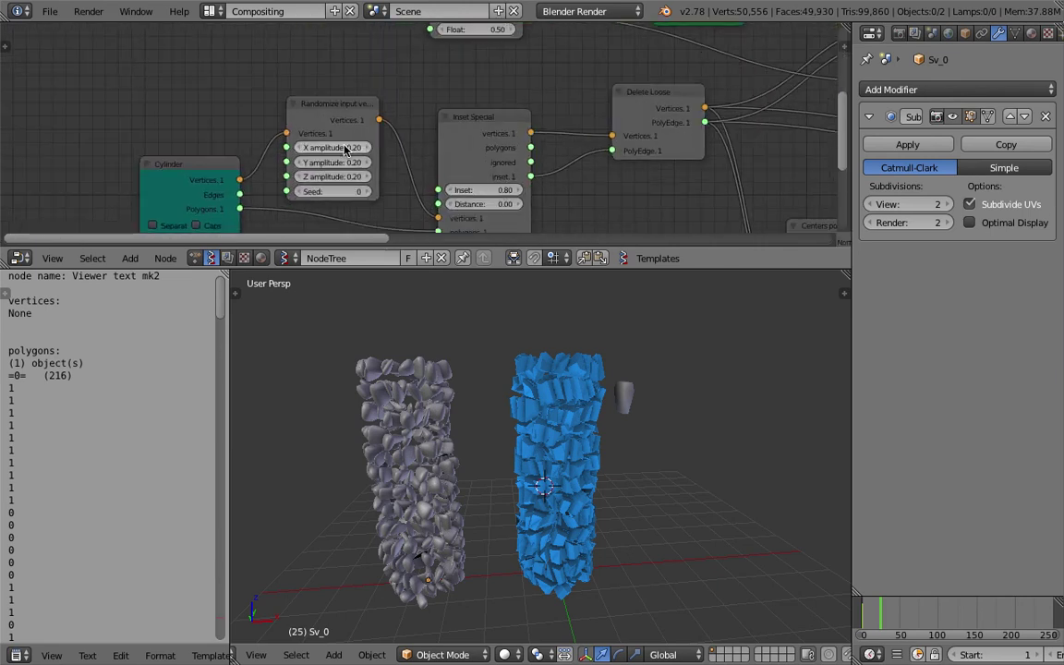
pyautogui.moveTo(344, 147); pyautogui.dragTo(344, 176)
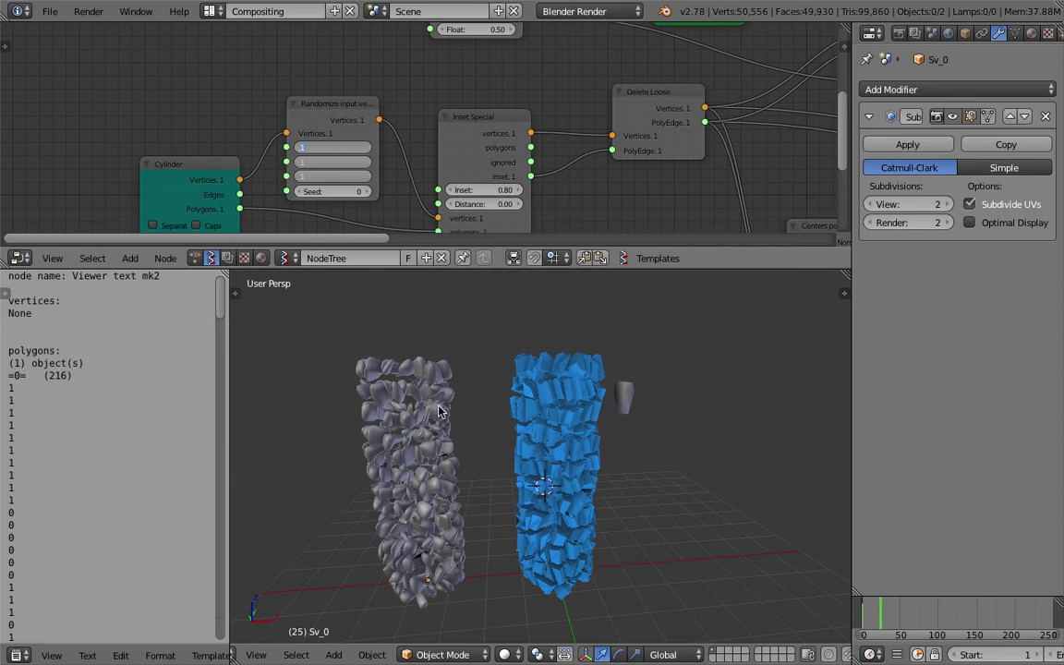
pyautogui.press('Return')
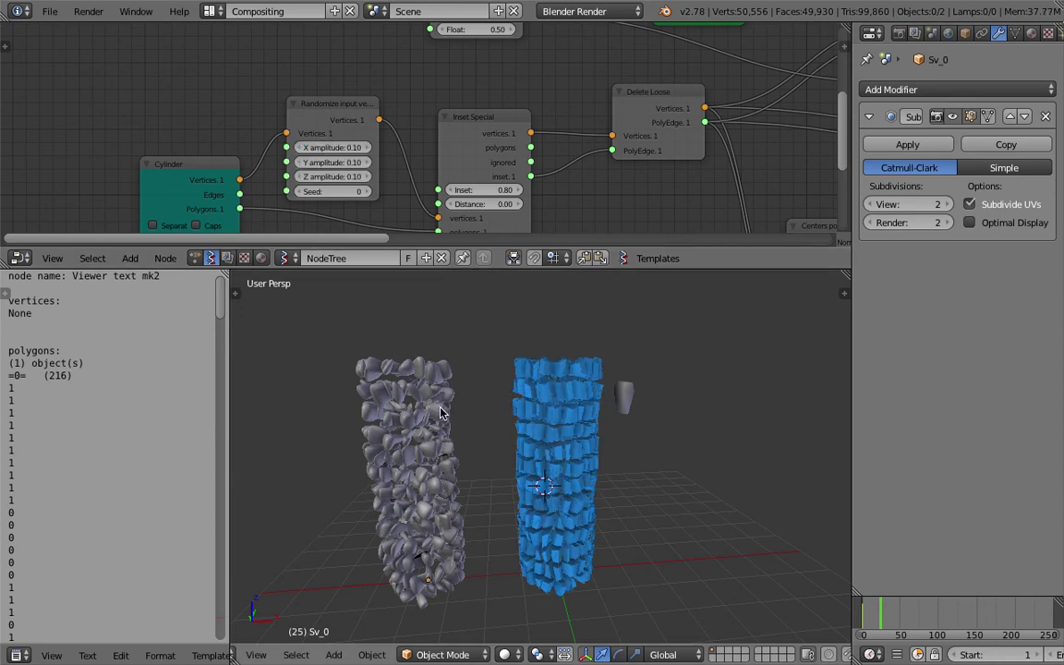
# Step: Check the more regular kernel rows on the preview column and save the project over the existing file
pyautogui.moveTo(490, 416); pyautogui.dragTo(463, 408, button='middle')
pyautogui.scroll(2, 462, 408)
pyautogui.keyDown('shift'); pyautogui.moveTo(625, 429); pyautogui.dragTo(563, 458, button='middle'); pyautogui.keyUp('shift')
pyautogui.hotkey('ctrl', 's')
pyautogui.click(570, 413)
pyautogui.hotkey('ctrl', 's')
pyautogui.click(562, 458)
# Step: Bake the less randomized column from Viewer Draw and move the baked copy along positive X, clear of the preview
pyautogui.scroll(-3, 565, 453)
pyautogui.scroll(-2, 622, 191)
pyautogui.moveTo(725, 116); pyautogui.dragTo(287, 182, button='middle')
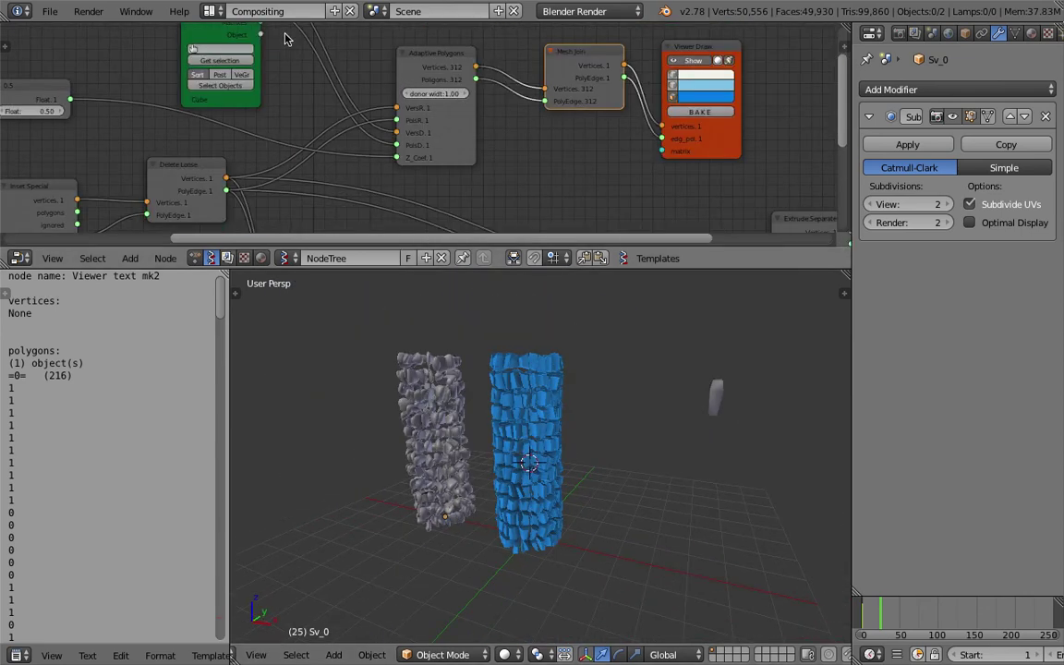
pyautogui.click(679, 112)
pyautogui.moveTo(526, 434); pyautogui.dragTo(577, 449, button='middle')
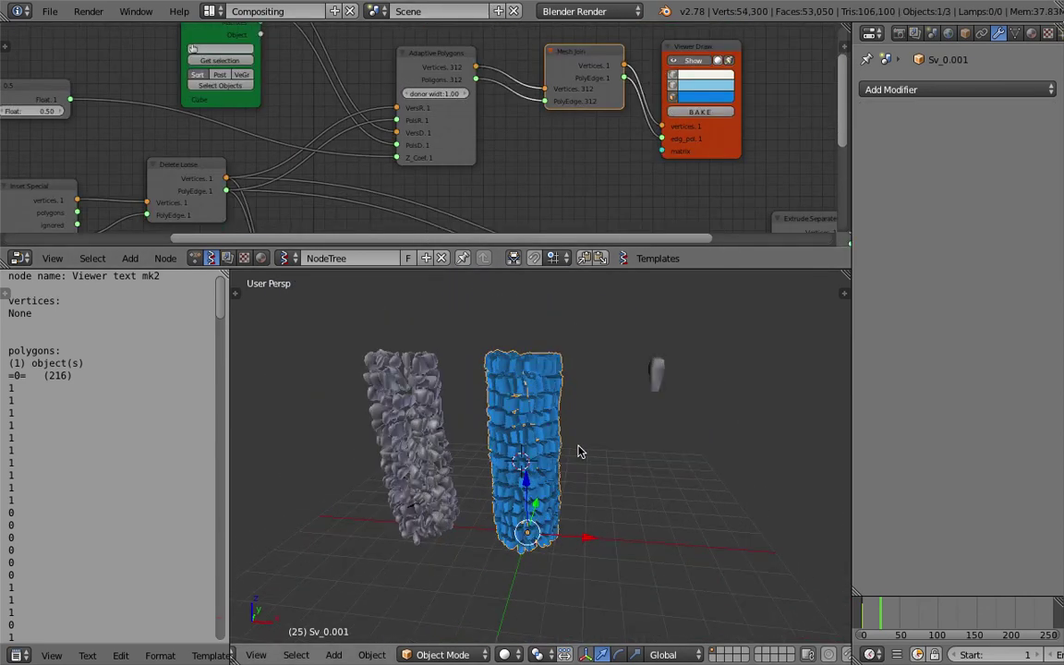
pyautogui.press('g')
pyautogui.press('x')
pyautogui.click(684, 454)
# Step: Give the second baked column a level 2 Subdivision Surface modifier, shade it smooth and deselect it
pyautogui.hotkey('ctrl', '2')
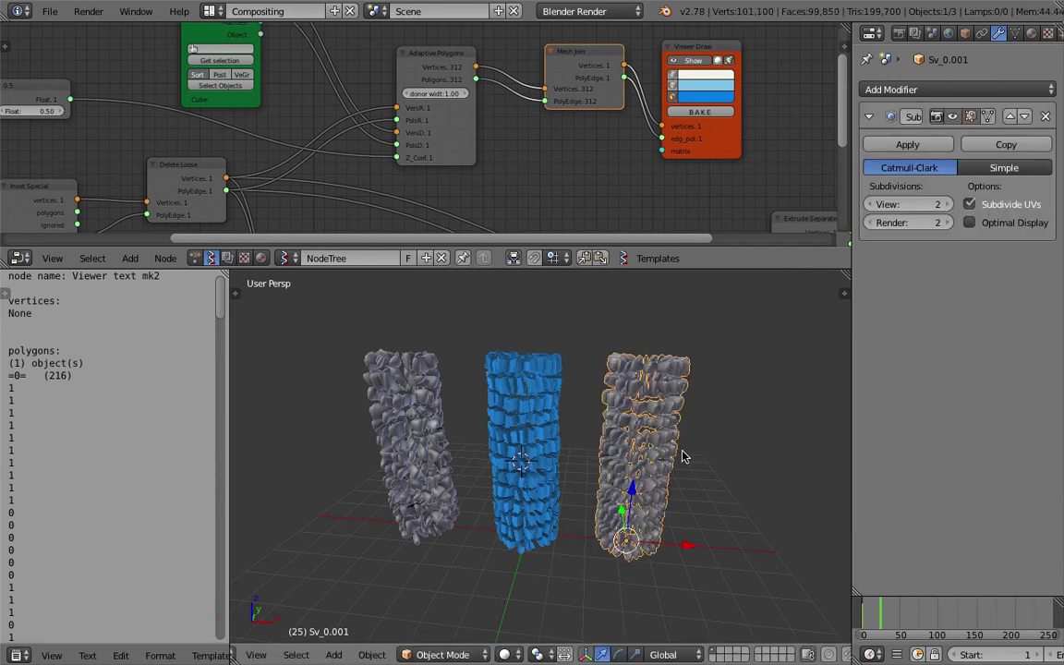
pyautogui.press('space')
pyautogui.write('smo')
pyautogui.press('Down')
pyautogui.press('Return')
pyautogui.press('a')
# Step: Inspect the second baked column's smoothed kernels from several distances and save the project over sv_corn_002.blend
pyautogui.scroll(10, 612, 476)
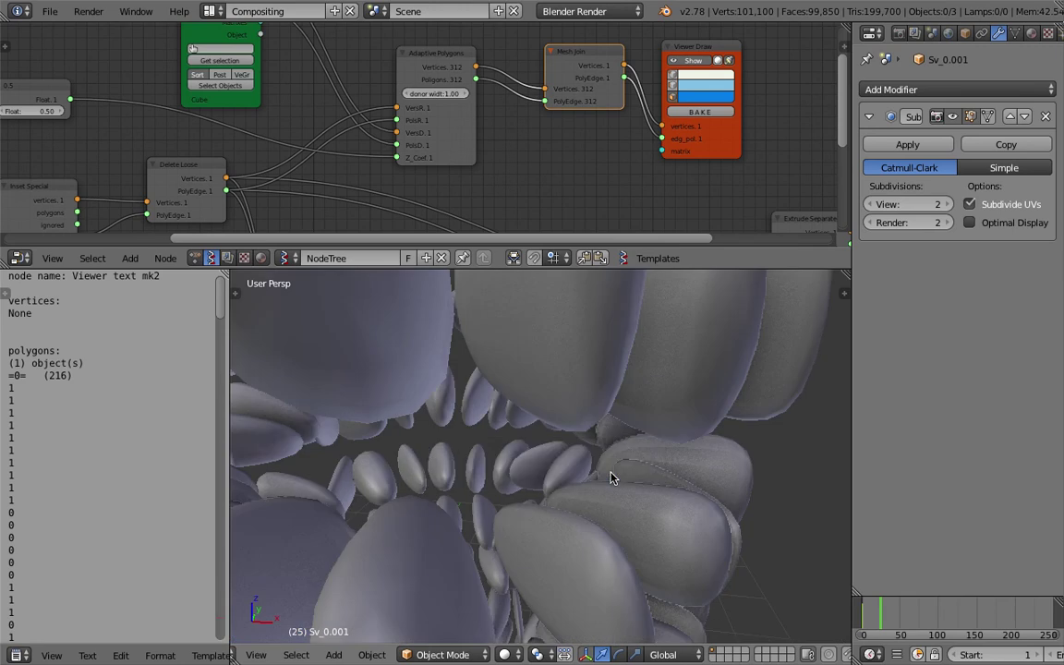
pyautogui.scroll(-10, 610, 472)
pyautogui.moveTo(610, 472); pyautogui.dragTo(555, 552, button='middle')
pyautogui.scroll(-2, 538, 491)
pyautogui.scroll(5, 564, 362)
pyautogui.scroll(-8, 558, 425)
pyautogui.scroll(3, 559, 496)
pyautogui.hotkey('ctrl', 's')
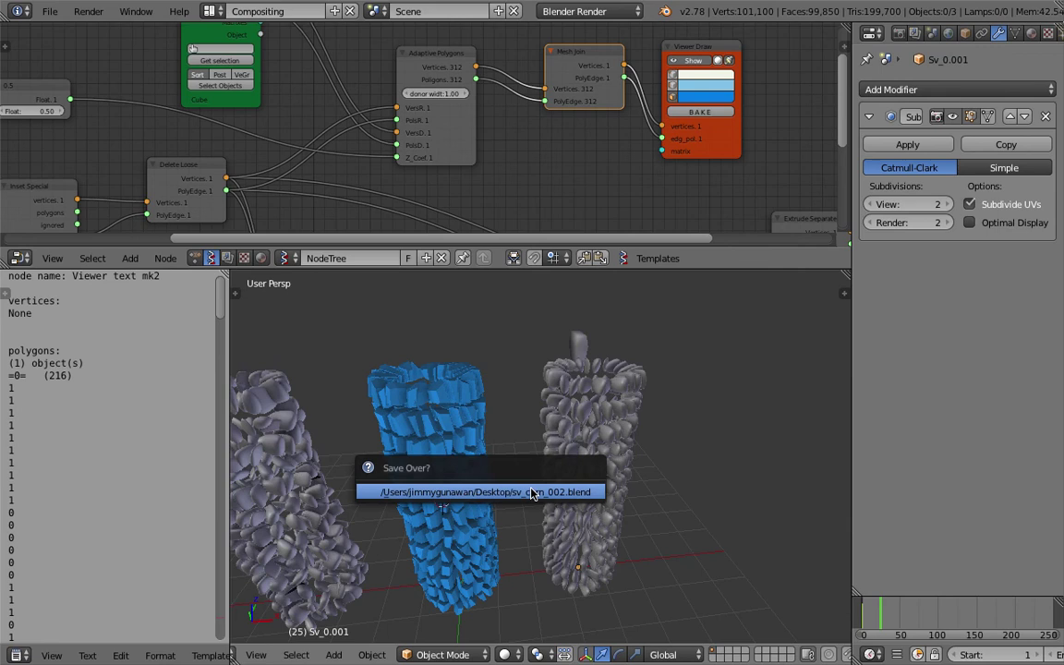
pyautogui.click(532, 494)
# Step: Set the X, Y and Z amplitudes of the vertex randomization to 0.02 and save the project over the existing file
pyautogui.scroll(4, 517, 439)
pyautogui.moveTo(517, 439); pyautogui.dragTo(545, 480, button='middle')
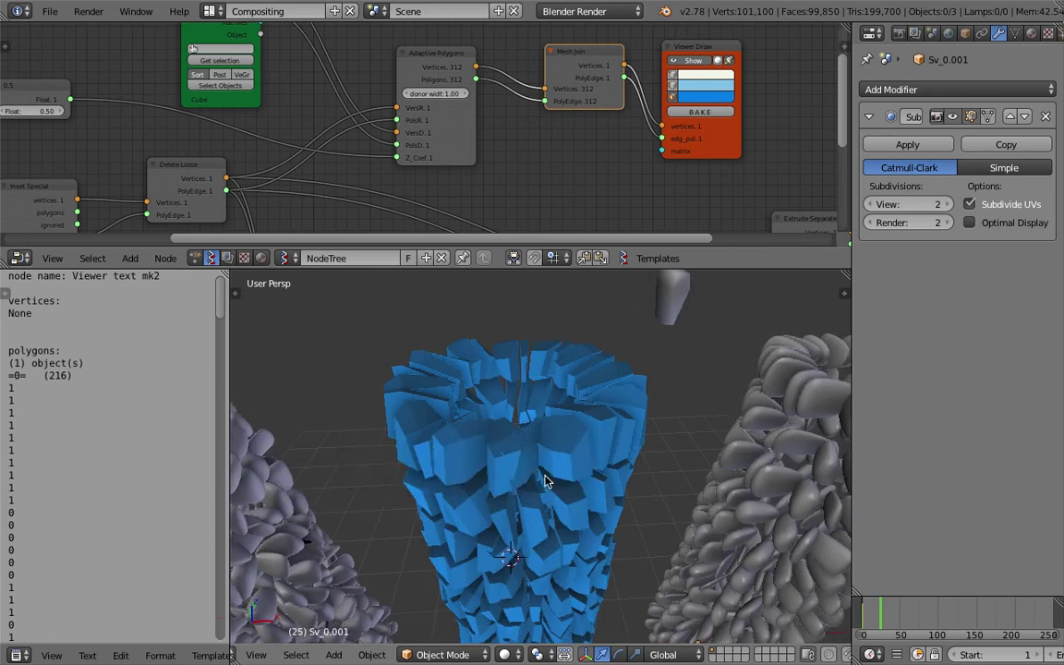
pyautogui.moveTo(185, 156); pyautogui.dragTo(567, 116, button='middle')
pyautogui.scroll(1, 203, 138)
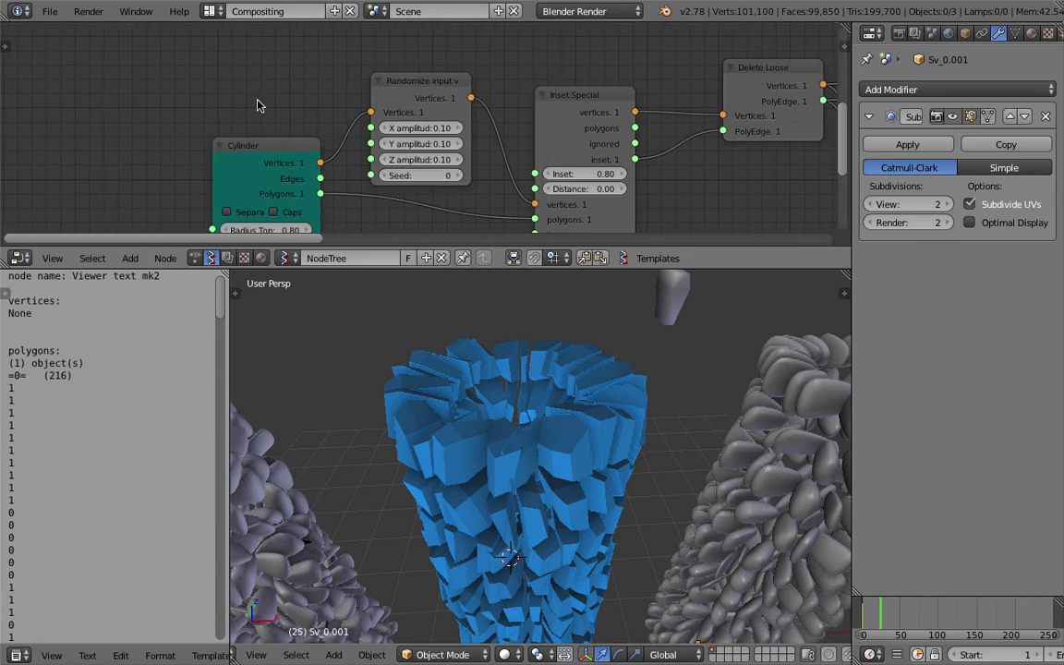
pyautogui.moveTo(407, 128); pyautogui.dragTo(407, 158)
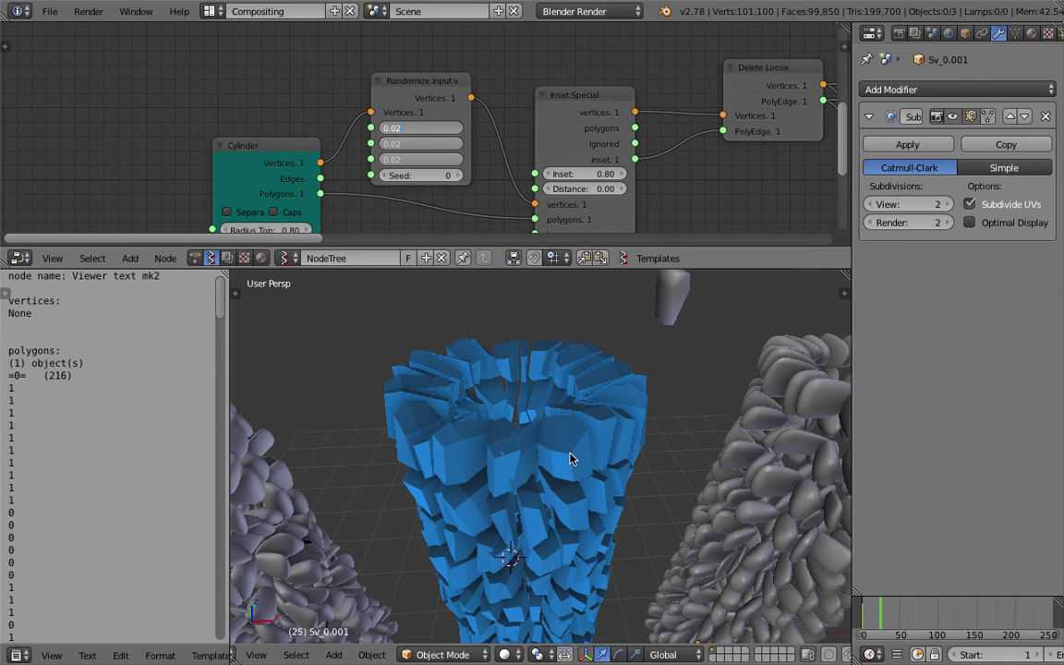
pyautogui.press('Return')
pyautogui.moveTo(572, 450); pyautogui.dragTo(567, 445, button='middle')
pyautogui.moveTo(412, 194); pyautogui.dragTo(416, 130, button='middle')
pyautogui.moveTo(576, 406); pyautogui.dragTo(586, 380, button='middle')
pyautogui.hotkey('ctrl', 's')
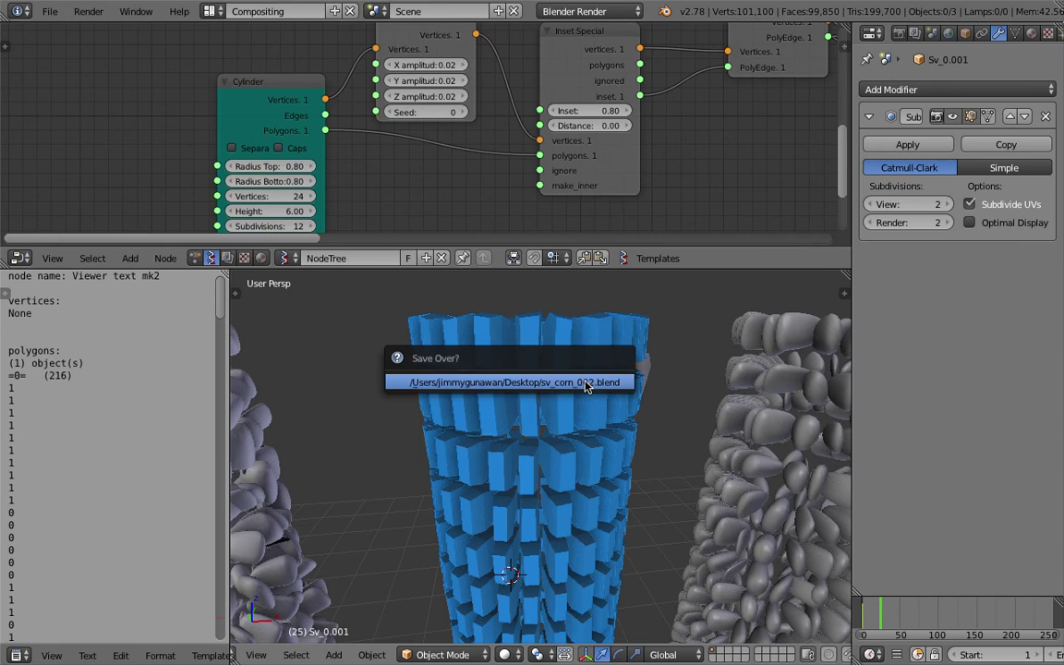
pyautogui.click(586, 381)
# Step: Try Inset values of 0.3 and 0.9 on the Inset Special node
pyautogui.moveTo(508, 204); pyautogui.dragTo(474, 192, button='middle')
pyautogui.scroll(2, 473, 194)
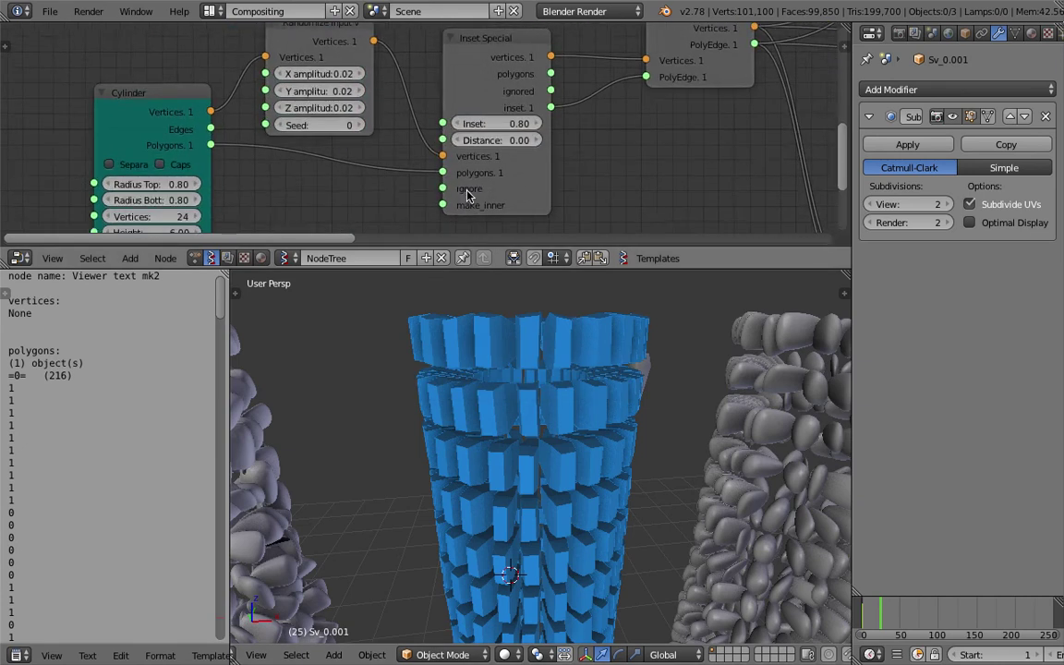
pyautogui.click(519, 120)
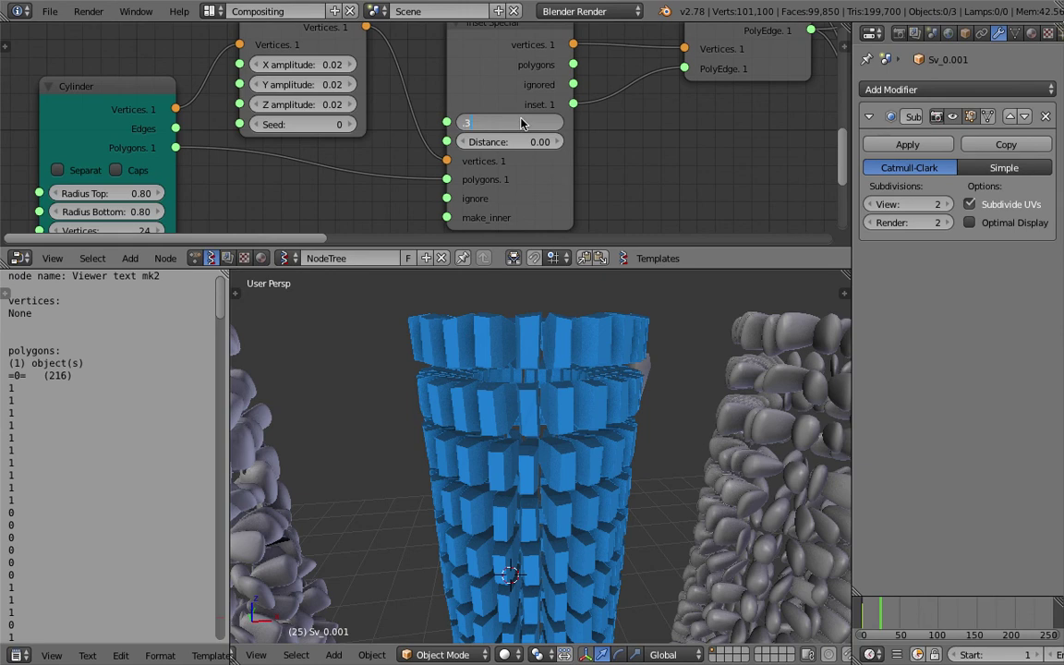
pyautogui.write('.3')
pyautogui.press('Return')
pyautogui.click(534, 123)
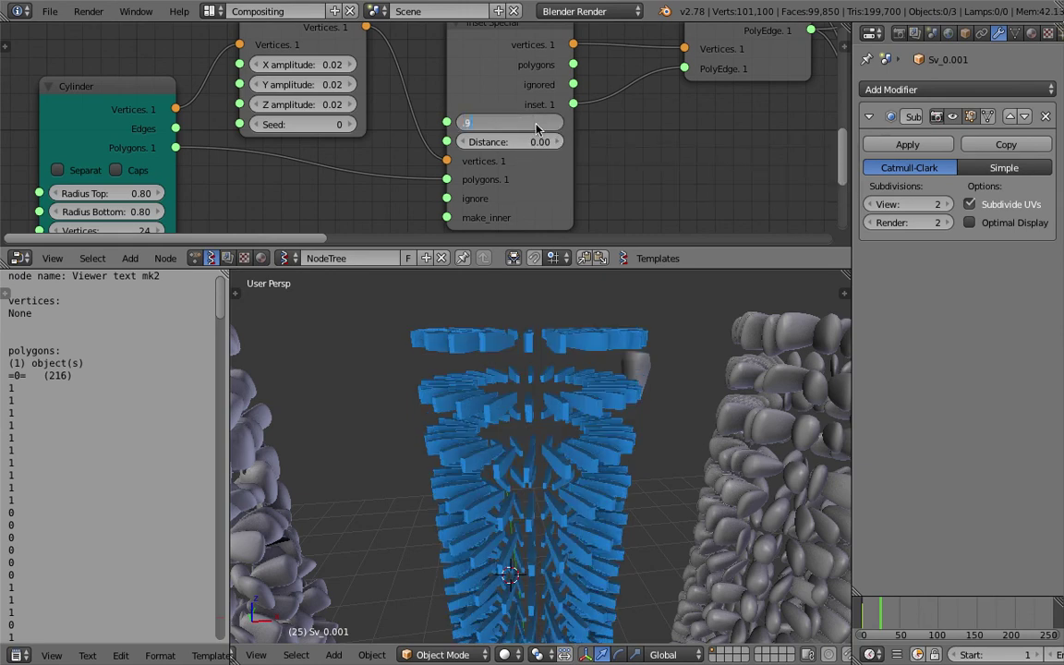
pyautogui.write('.9')
pyautogui.press('Return')
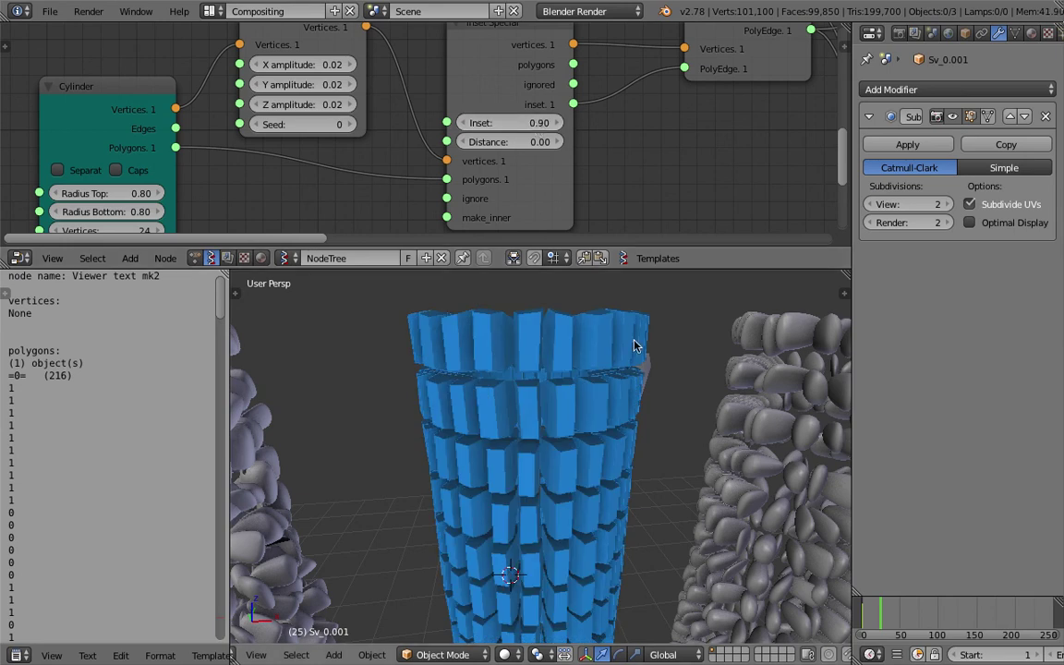
# Step: Set the Inset Special node's Inset to 0.95 and save the project over the existing file
pyautogui.click(526, 123)
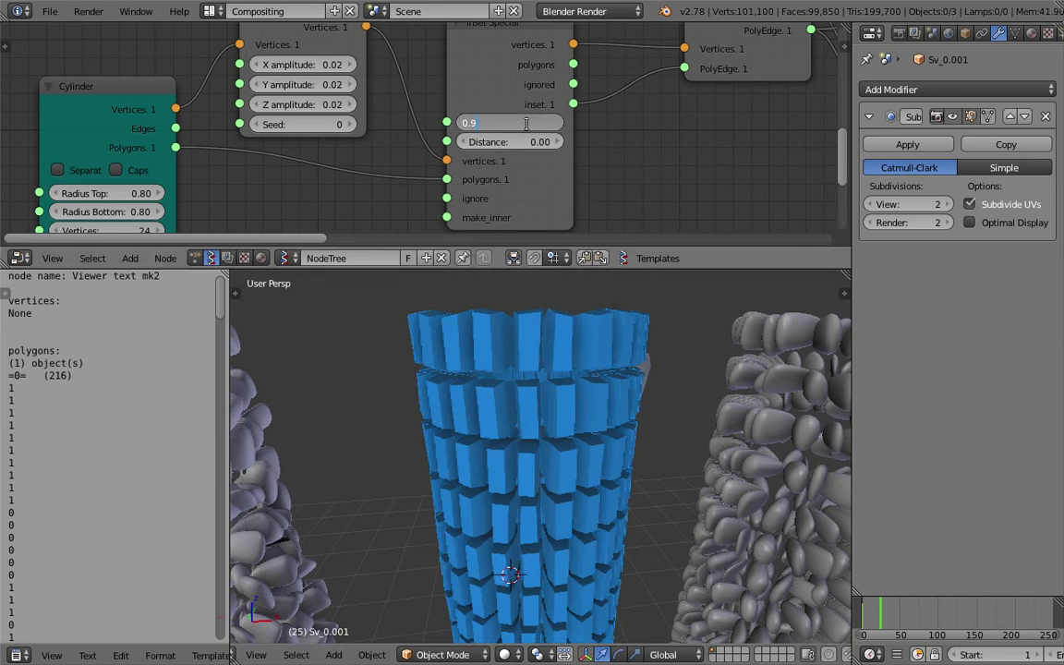
pyautogui.press('Return')
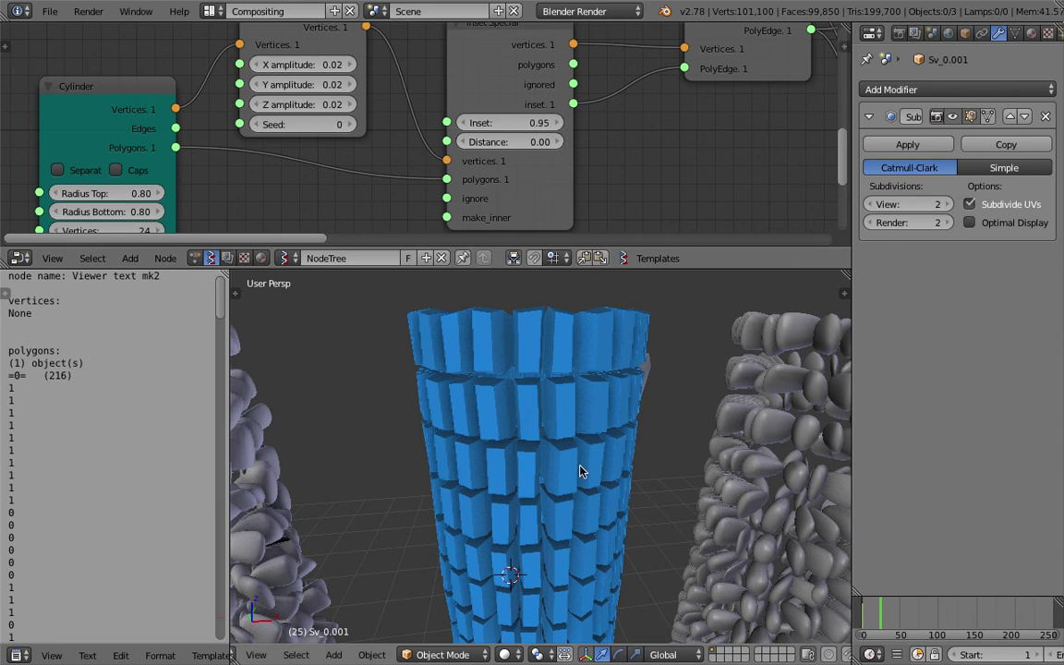
pyautogui.moveTo(580, 466); pyautogui.dragTo(553, 493, button='middle')
pyautogui.hotkey('ctrl', 's')
pyautogui.click(556, 459)
pyautogui.scroll(-2, 551, 461)
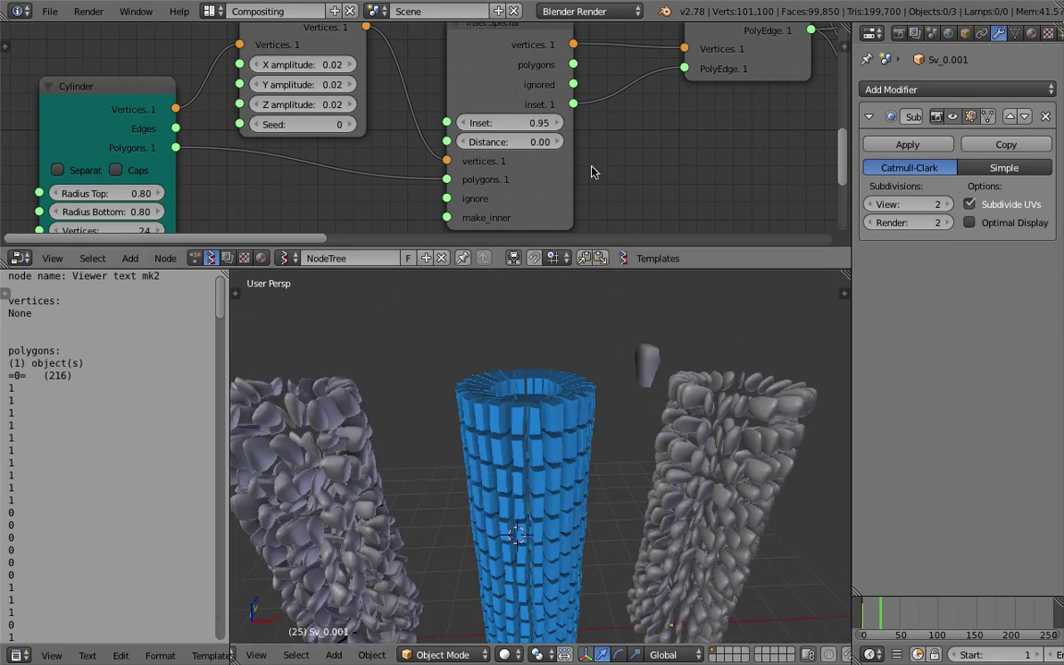
# Step: Set the Adaptive Polygons node's donor width to 1.20 and save the project over the existing file
pyautogui.moveTo(600, 172); pyautogui.dragTo(598, 196, button='middle')
pyautogui.scroll(-3, 607, 195)
pyautogui.moveTo(561, 31); pyautogui.dragTo(421, 90, button='middle')
pyautogui.moveTo(526, 82); pyautogui.dragTo(218, 199, button='middle')
pyautogui.click(636, 150)
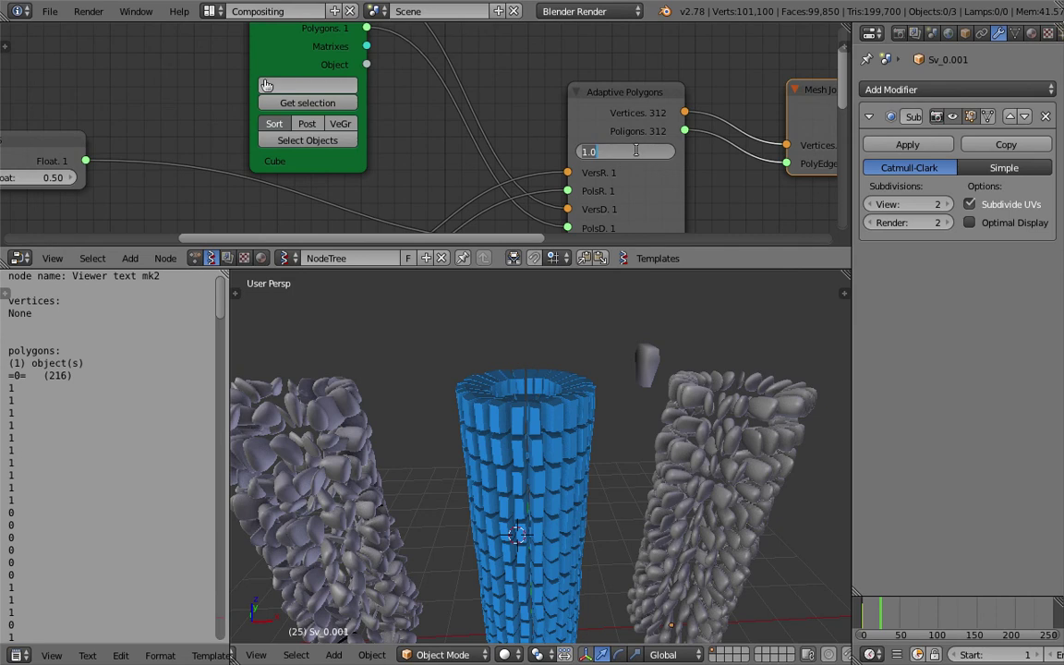
pyautogui.press('Return')
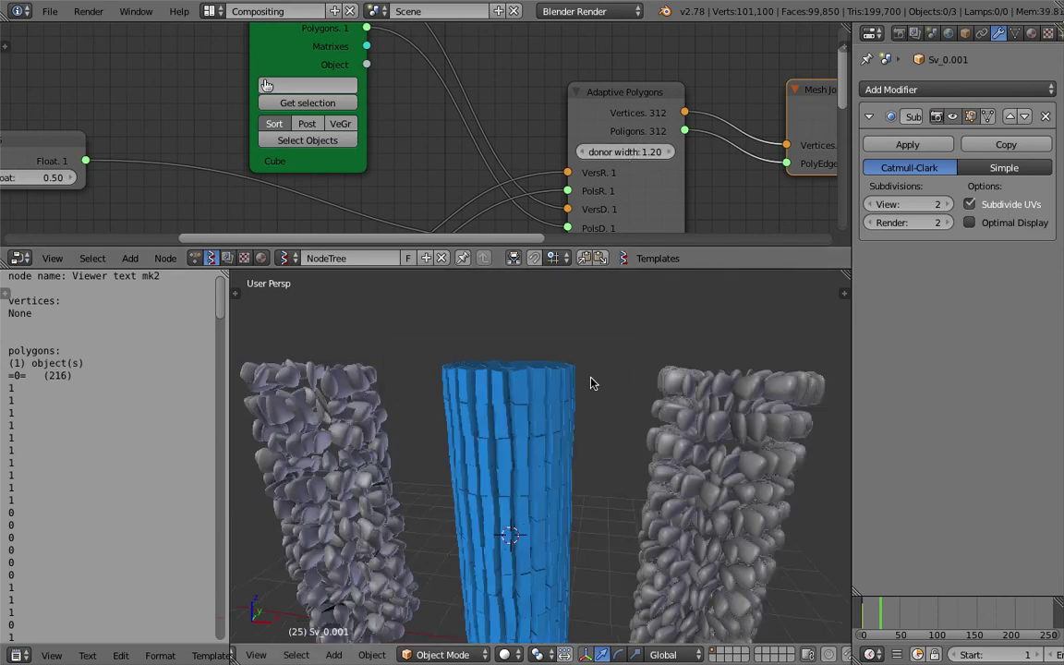
pyautogui.scroll(-3, 591, 380)
pyautogui.hotkey('ctrl', 's')
pyautogui.press('Return')
# Step: Bake the tightly packed column from Viewer Draw and move the baked copy along positive X, beyond the other baked column
pyautogui.scroll(-4, 677, 161)
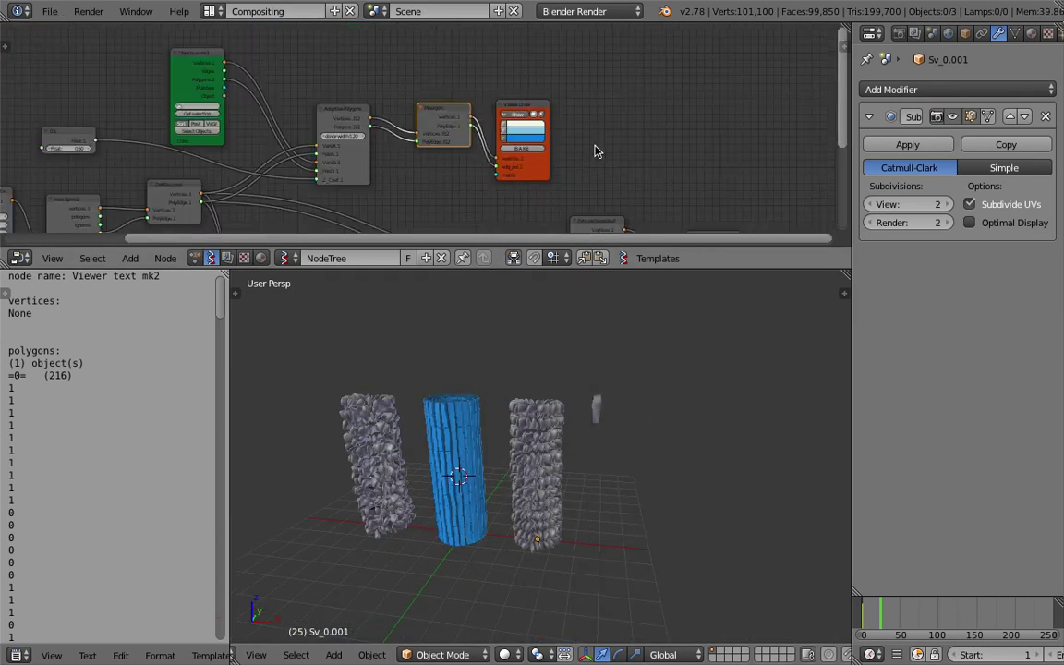
pyautogui.click(538, 153)
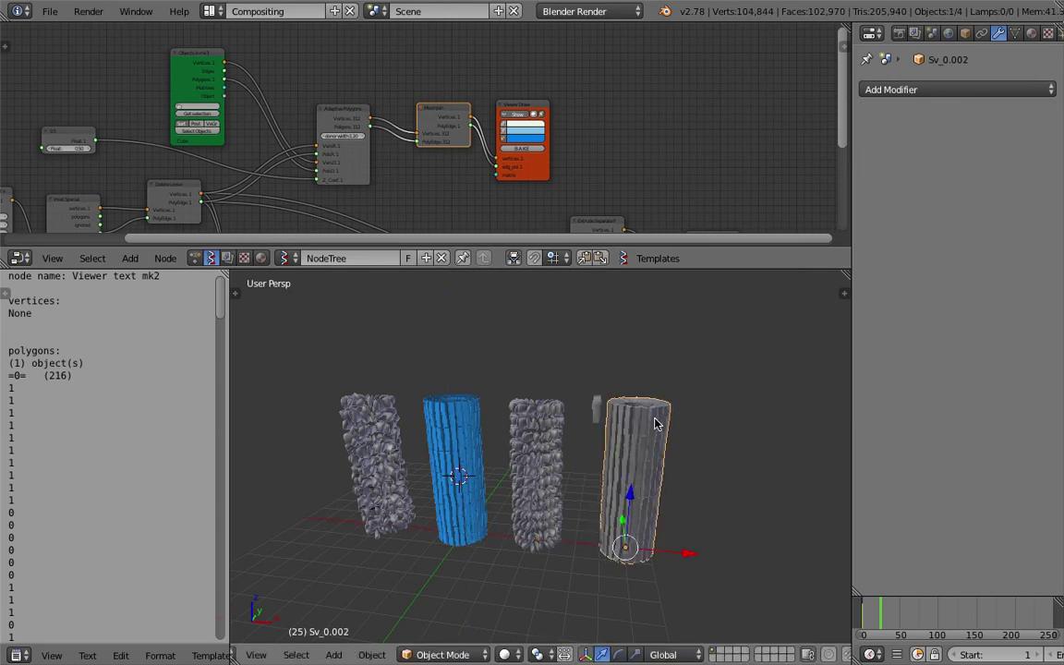
# Step: Add a level 2 Subdivision Surface modifier and smooth shading to the newly baked column, and save the project over the existing file
pyautogui.hotkey('ctrl', '2')
pyautogui.press('space')
pyautogui.write('smoo')
pyautogui.press('Return')
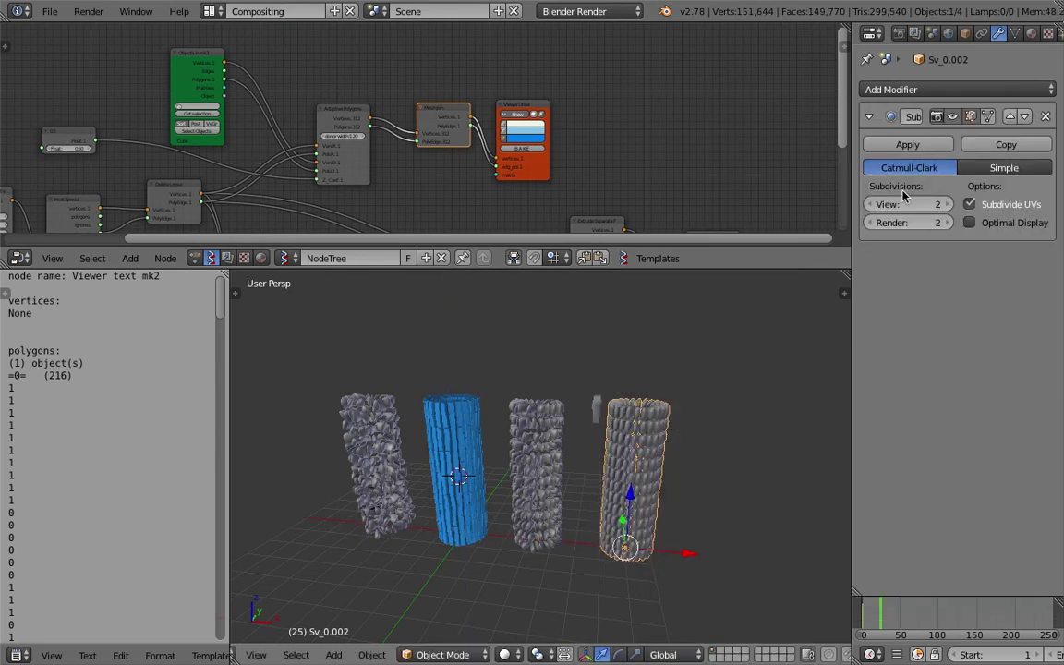
pyautogui.scroll(4, 637, 358)
pyautogui.keyDown('shift'); pyautogui.moveTo(725, 429); pyautogui.dragTo(577, 450, button='middle'); pyautogui.keyUp('shift')
pyautogui.hotkey('ctrl', 's')
pyautogui.press('Return')
# Step: Move the single source kernel mesh out from behind the columns to the open space beside the first baked column
pyautogui.scroll(-3, 577, 450)
pyautogui.rightClick(578, 369)
pyautogui.press('g')
pyautogui.click(449, 339)
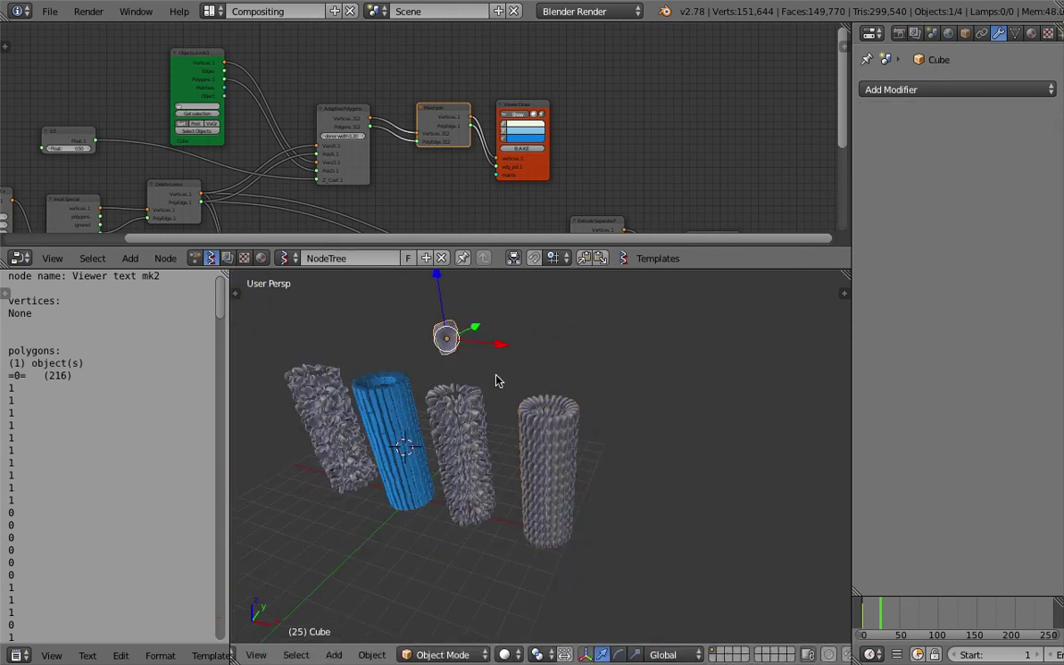
pyautogui.moveTo(497, 376); pyautogui.dragTo(449, 381, button='middle')
pyautogui.press('g')
pyautogui.click(389, 353)
pyautogui.press('g')
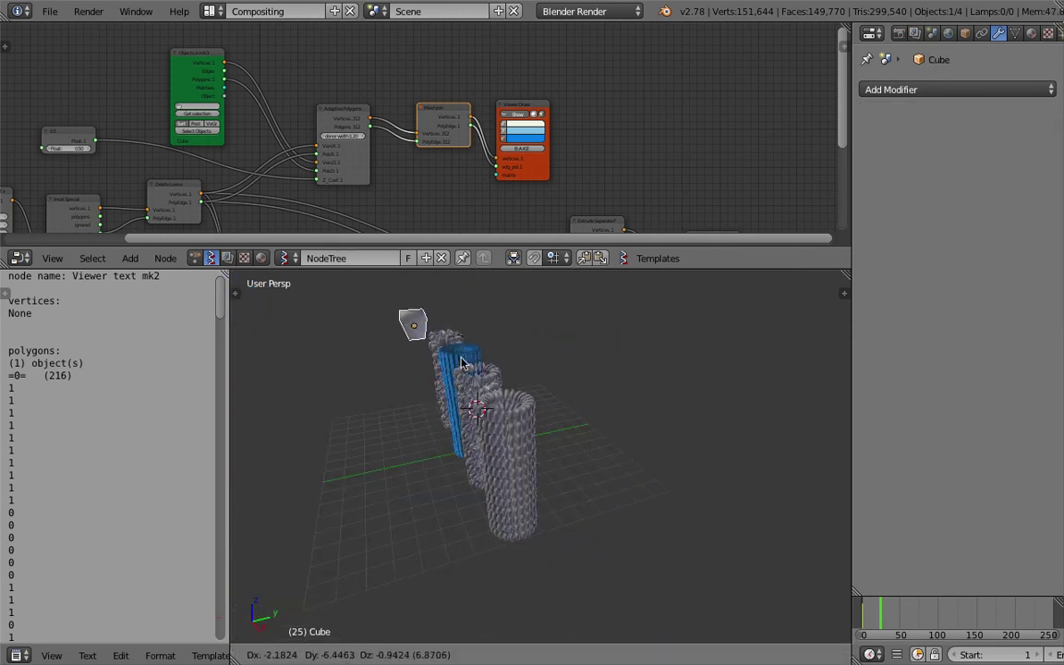
pyautogui.click(370, 379)
pyautogui.moveTo(371, 379); pyautogui.dragTo(412, 384, button='middle')
pyautogui.press('g')
pyautogui.click(535, 469)
pyautogui.scroll(8, 601, 412)
# Step: Widen the 3D view and shift the Delete Loose node closer to the Inset Special node
pyautogui.moveTo(229, 282); pyautogui.dragTo(153, 283)
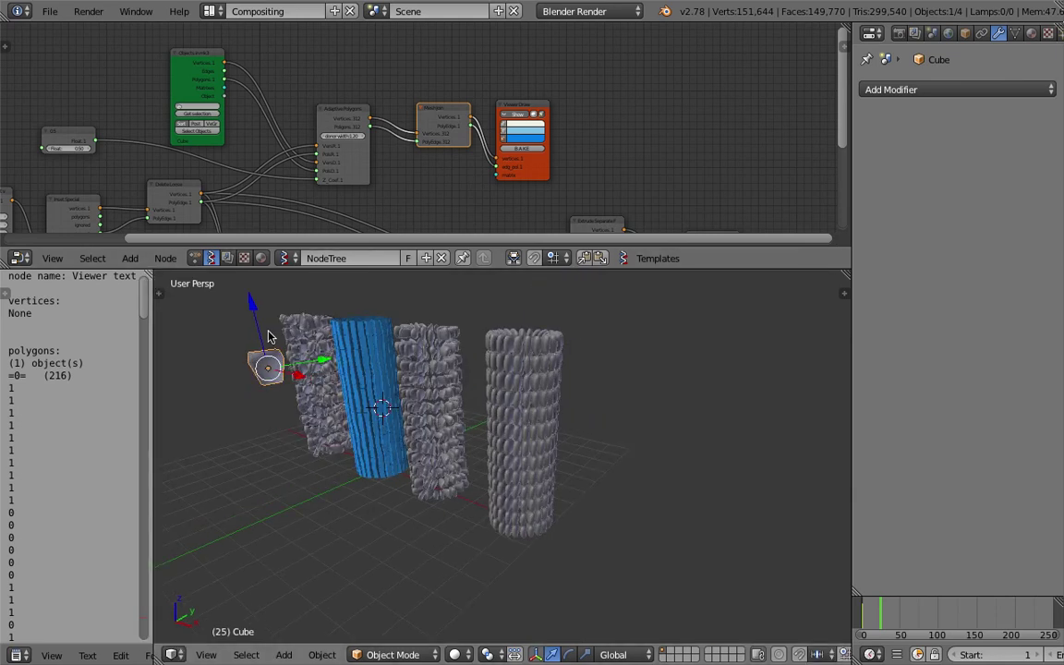
pyautogui.moveTo(296, 174); pyautogui.dragTo(409, 138, button='middle')
pyautogui.scroll(2, 410, 139)
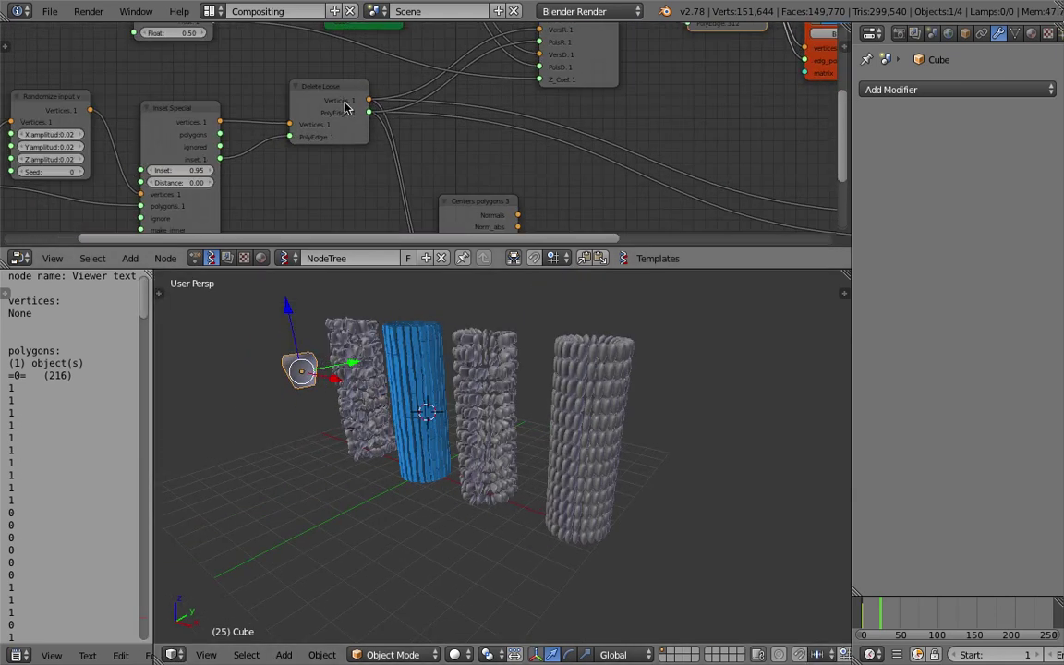
pyautogui.moveTo(345, 107); pyautogui.dragTo(321, 162)
pyautogui.moveTo(337, 158); pyautogui.dragTo(353, 131, button='middle')
pyautogui.moveTo(183, 126); pyautogui.dragTo(180, 124)
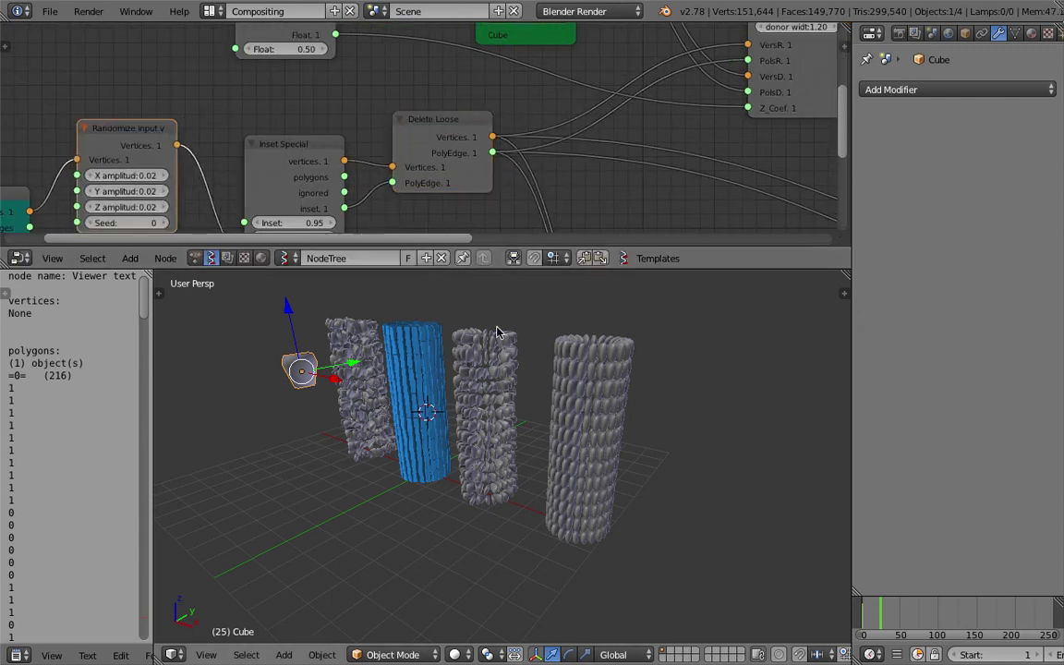
# Step: Maximize the 3D view and line up the source kernel at the start of the row, level with the upper part of the columns
pyautogui.moveTo(499, 323); pyautogui.dragTo(594, 385, button='middle')
pyautogui.hotkey('shift', 'space')
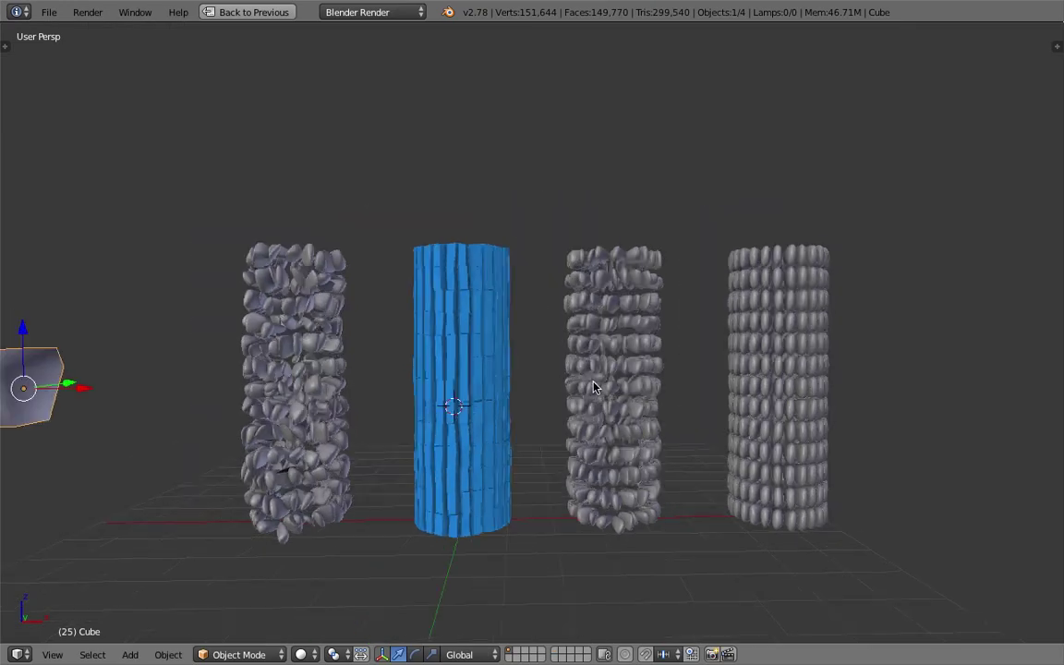
pyautogui.scroll(-2, 592, 385)
pyautogui.press('g')
pyautogui.click(387, 332)
pyautogui.press('g')
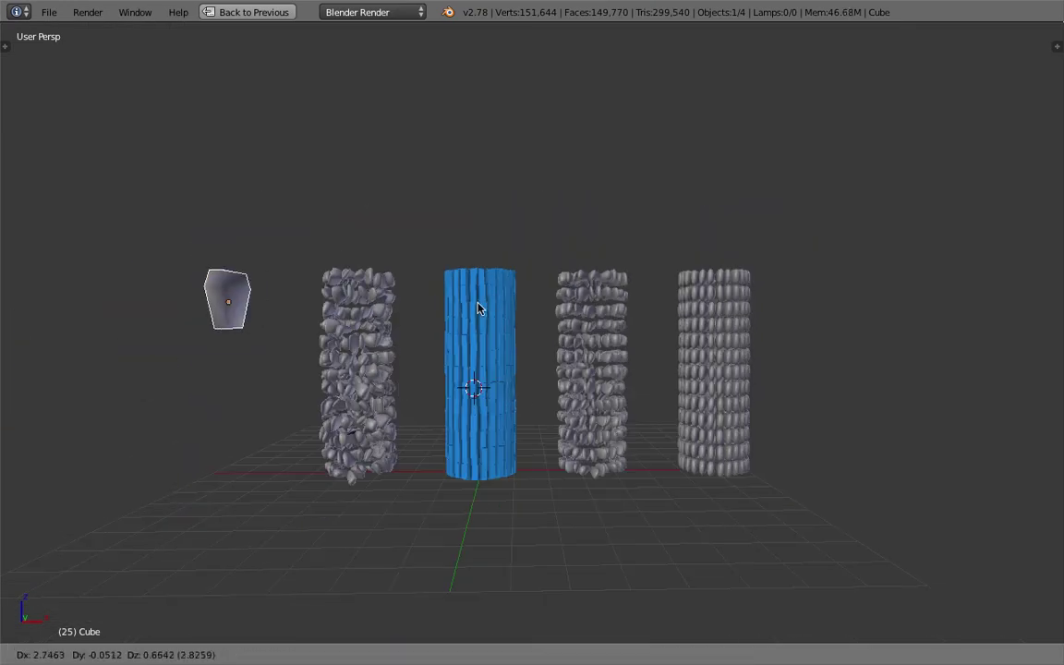
pyautogui.click(482, 304)
# Step: Place the 3D cursor in the empty space beyond the last column and save the project over the existing file
pyautogui.moveTo(316, 302); pyautogui.dragTo(575, 259, button='middle')
pyautogui.click(596, 224)
pyautogui.keyDown('shift'); pyautogui.moveTo(897, 384); pyautogui.dragTo(924, 406, button='middle'); pyautogui.keyUp('shift')
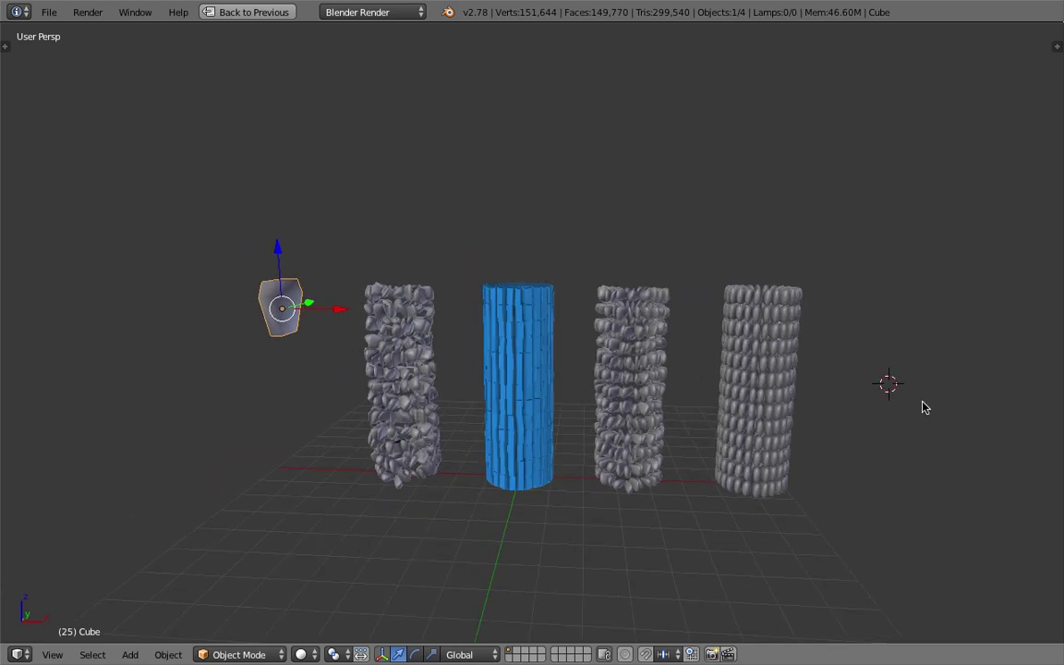
pyautogui.scroll(1, 931, 407)
pyautogui.hotkey('ctrl', 's')
pyautogui.click(932, 408)
pyautogui.keyDown('shift'); pyautogui.moveTo(888, 479); pyautogui.dragTo(888, 454, button='middle'); pyautogui.keyUp('shift')
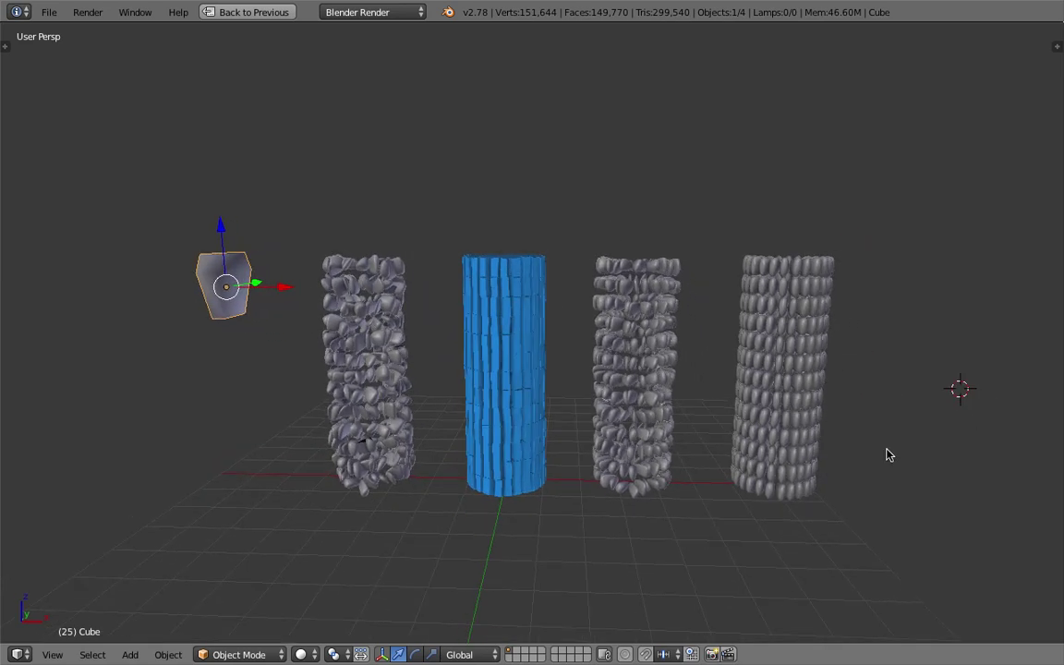
# Step: Enable Matcap shading for the 3D view
pyautogui.press('n')
pyautogui.scroll(-5, 951, 374)
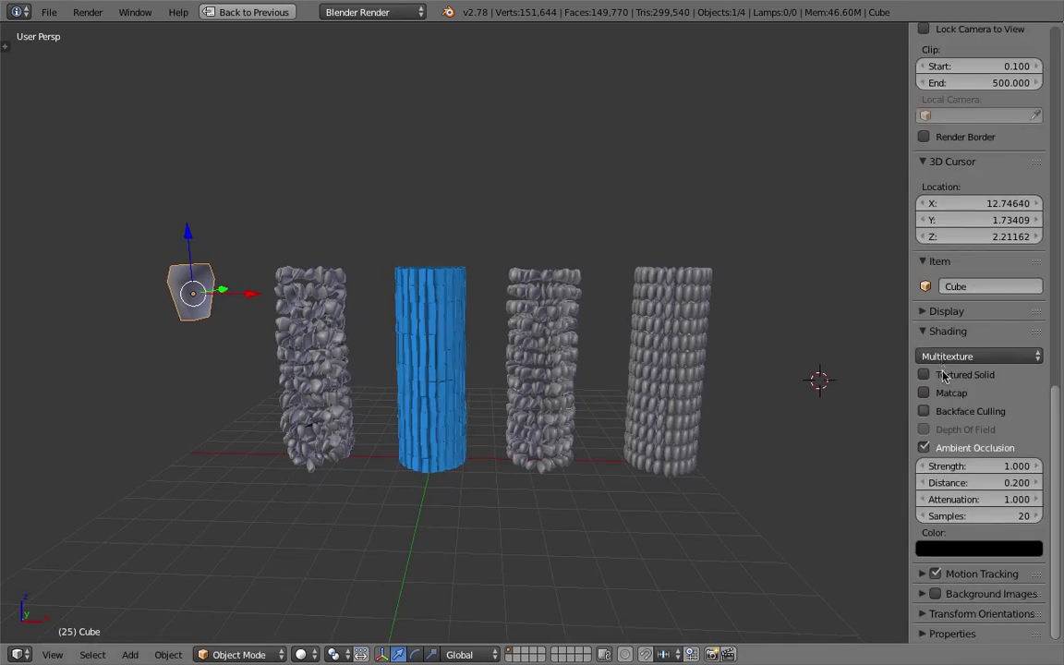
pyautogui.click(924, 392)
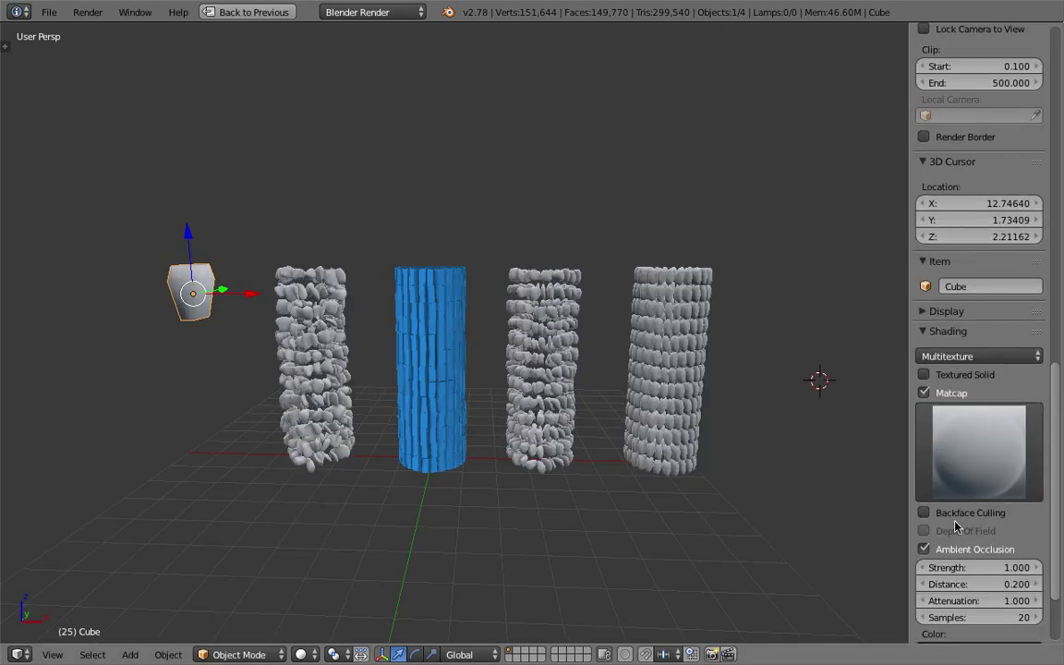
# Step: Hide the grid floor in the 3D view's display settings and deselect all objects
pyautogui.scroll(-3, 964, 461)
pyautogui.click(949, 213)
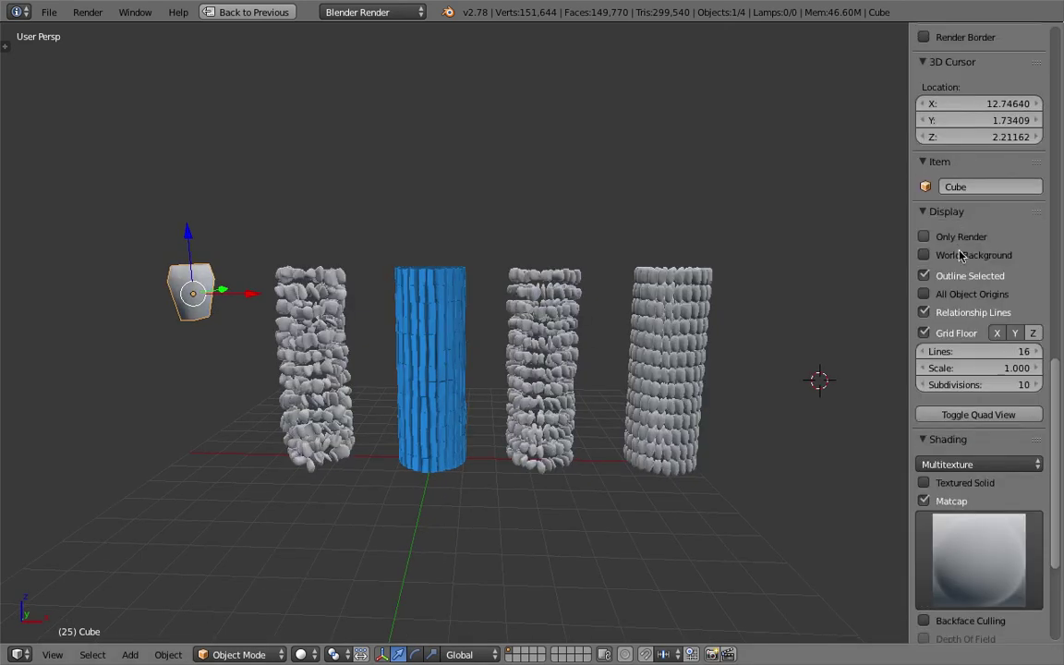
pyautogui.click(923, 333)
pyautogui.moveTo(746, 323); pyautogui.dragTo(736, 362, button='middle')
pyautogui.press('a')
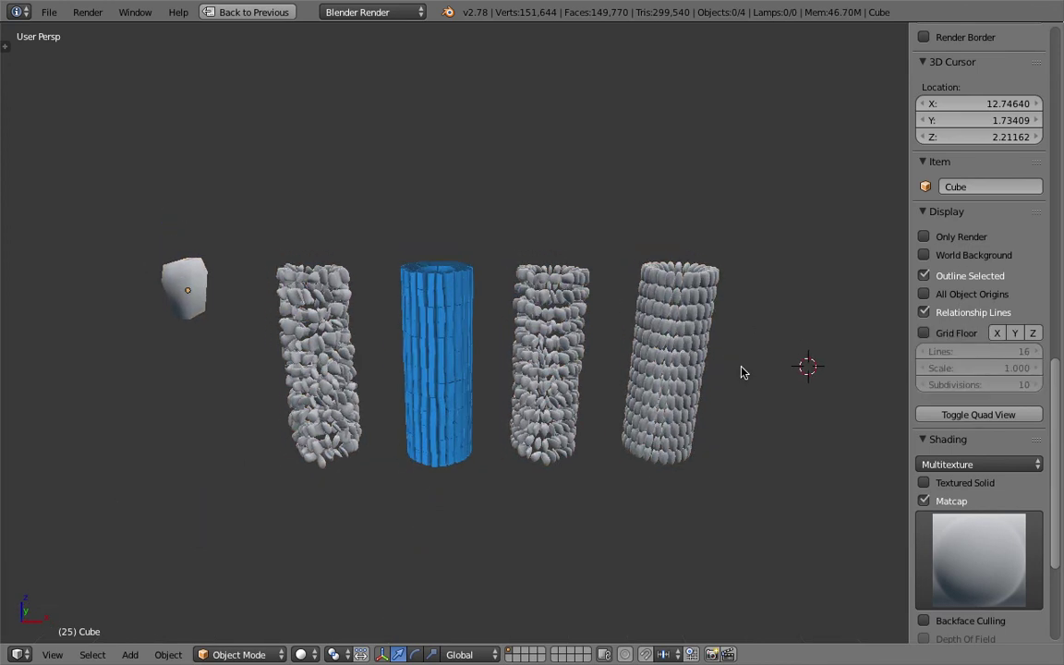
# Step: Compare the source kernel, the blue node preview and the baked corn columns up close and from several angles
pyautogui.scroll(1, 736, 358)
pyautogui.scroll(-1, 735, 359)
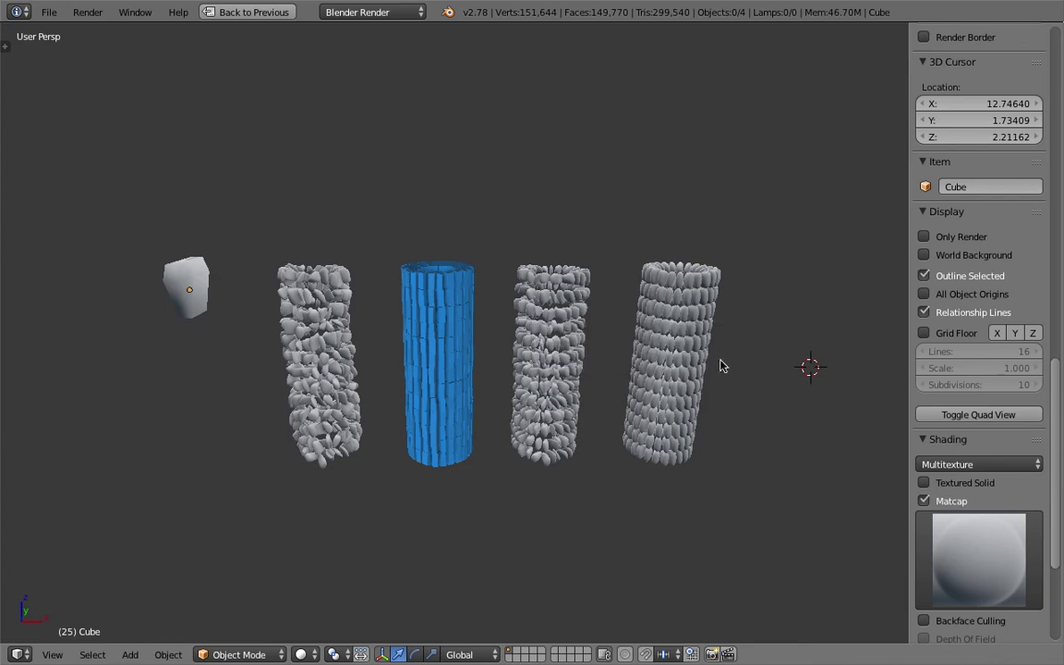
pyautogui.press('b')
pyautogui.moveTo(134, 197); pyautogui.dragTo(753, 514)
pyautogui.scroll(4, 439, 332)
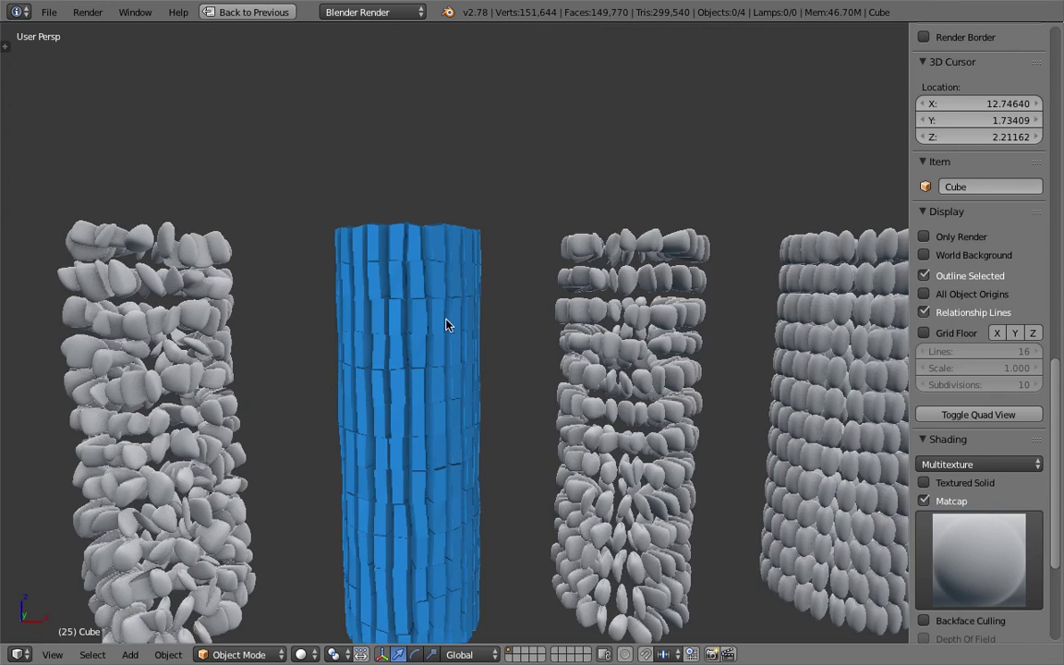
pyautogui.scroll(-2, 446, 323)
pyautogui.moveTo(599, 344); pyautogui.dragTo(686, 362, button='middle')
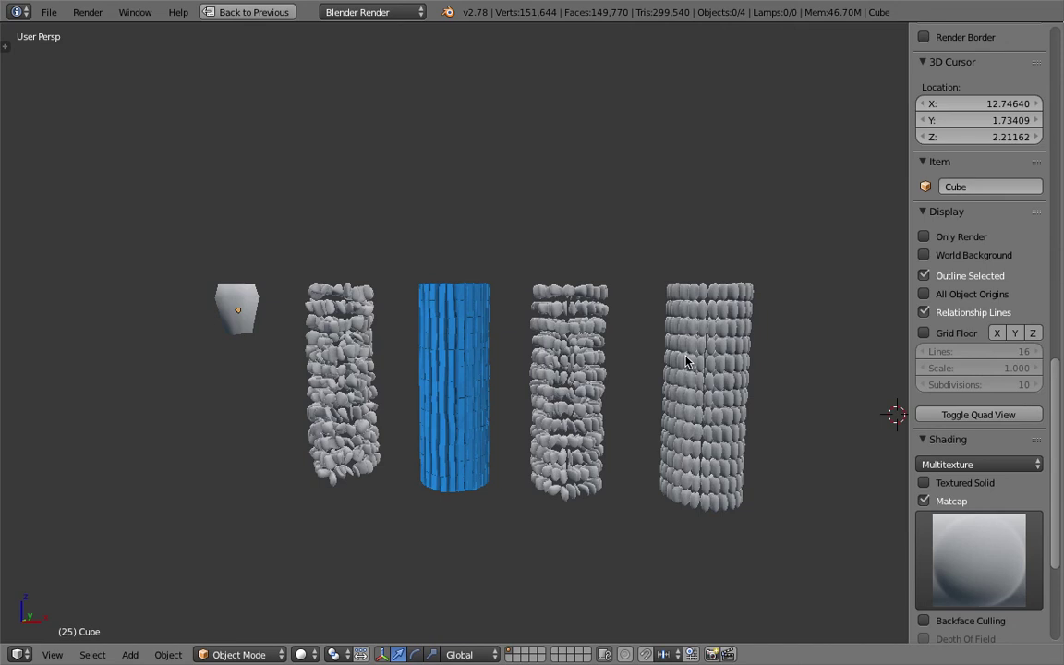
pyautogui.moveTo(646, 370); pyautogui.dragTo(538, 334, button='middle')
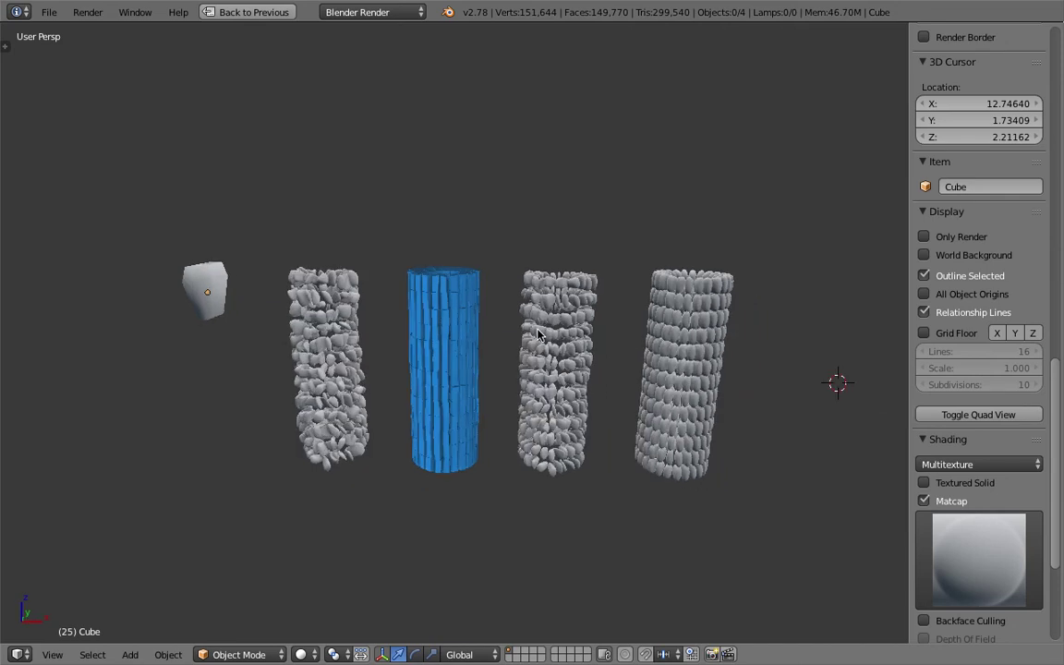